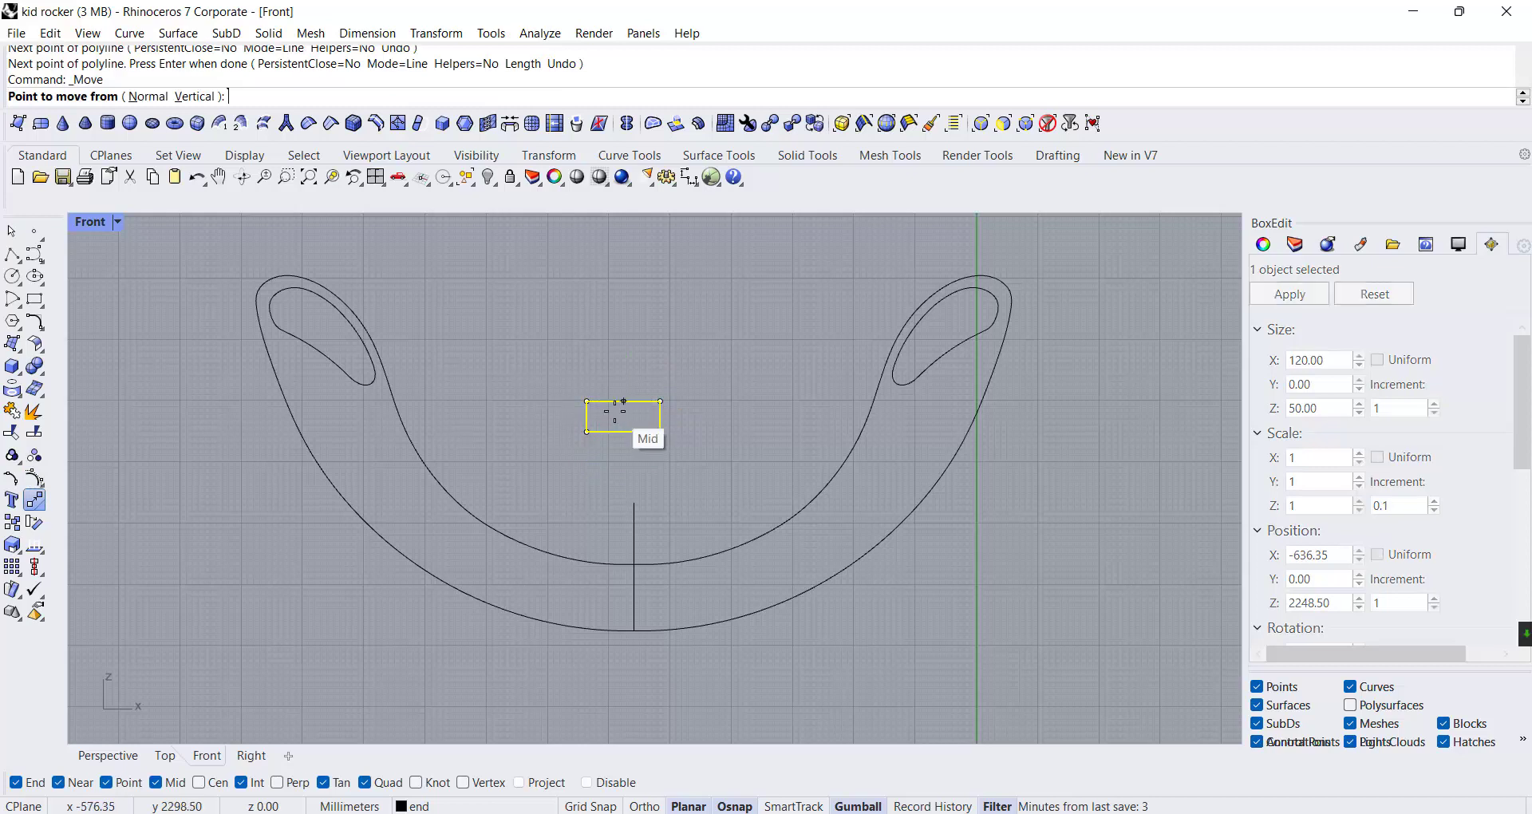
Move the guide rectangle down onto the vertical centre line, between the rocker's inner and outer arcs
click(621, 423)
click(651, 618)
scroll(652, 627, up, 5)
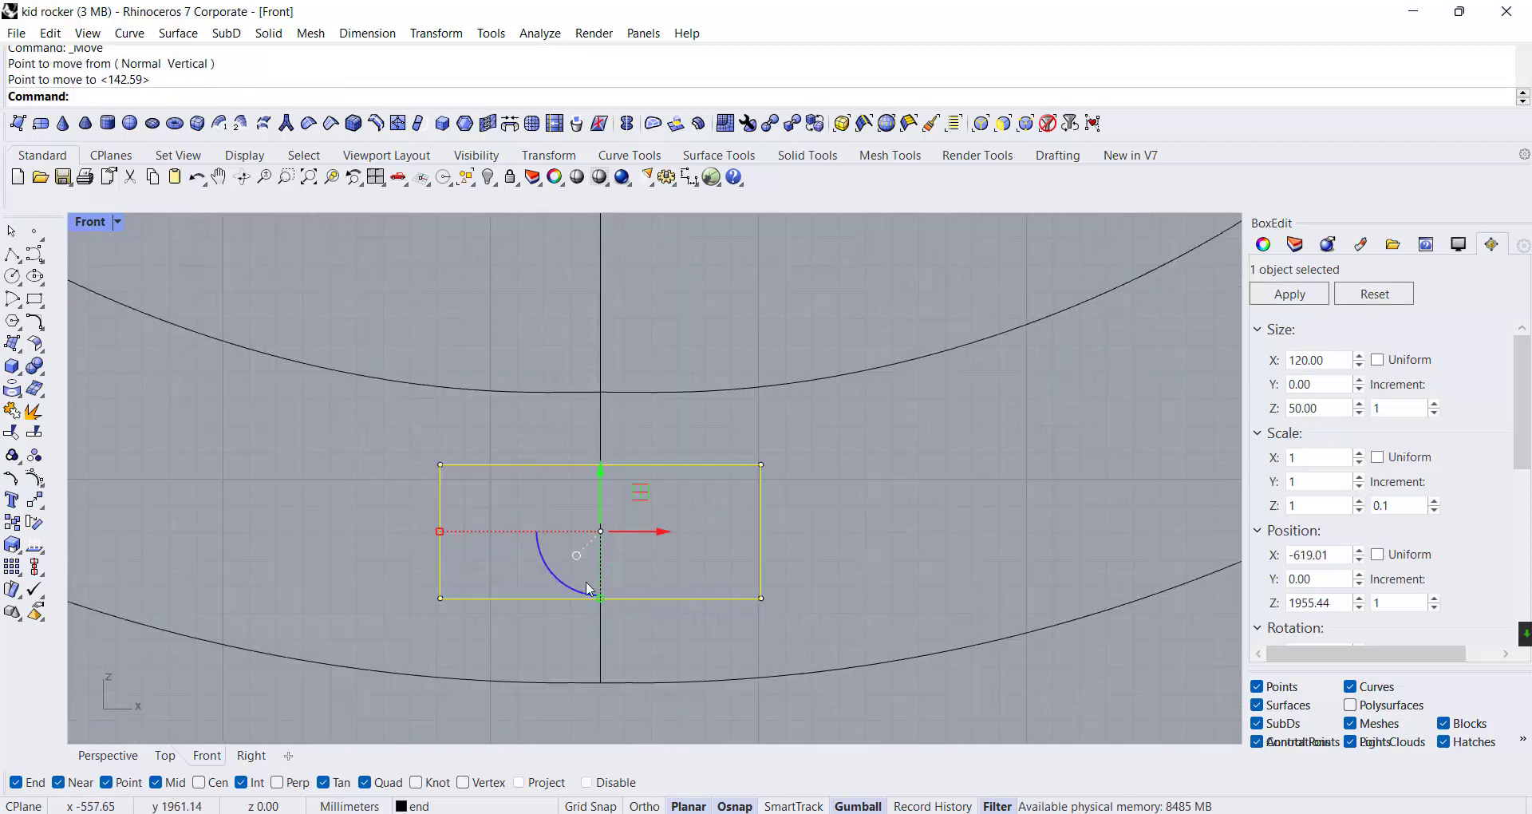
key(Escape)
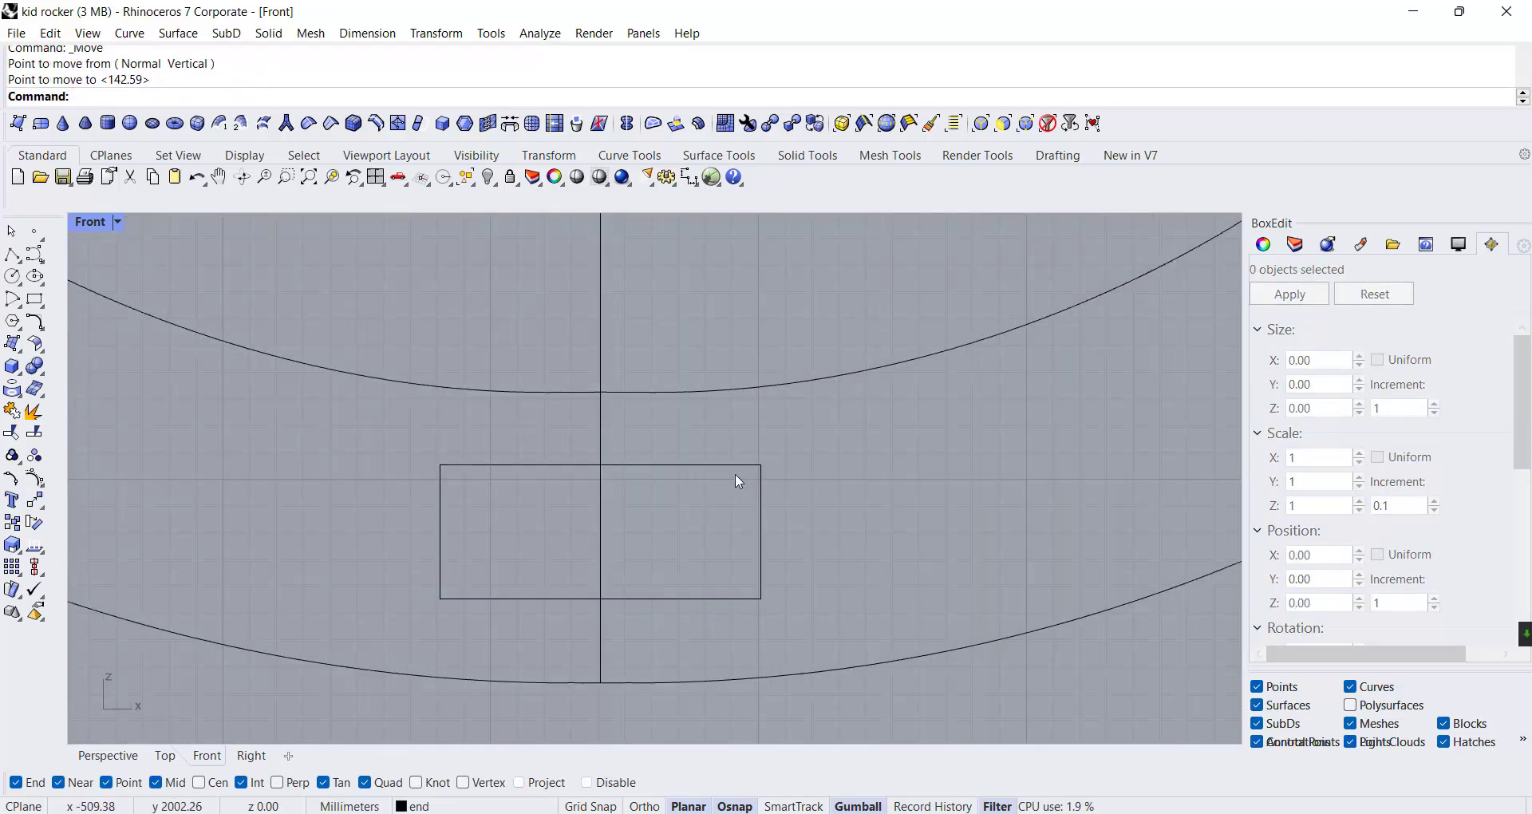
Draw an open teardrop-like curve through interpolated points over the guide rectangle, wide at the right and tapering to the left
click(40, 265)
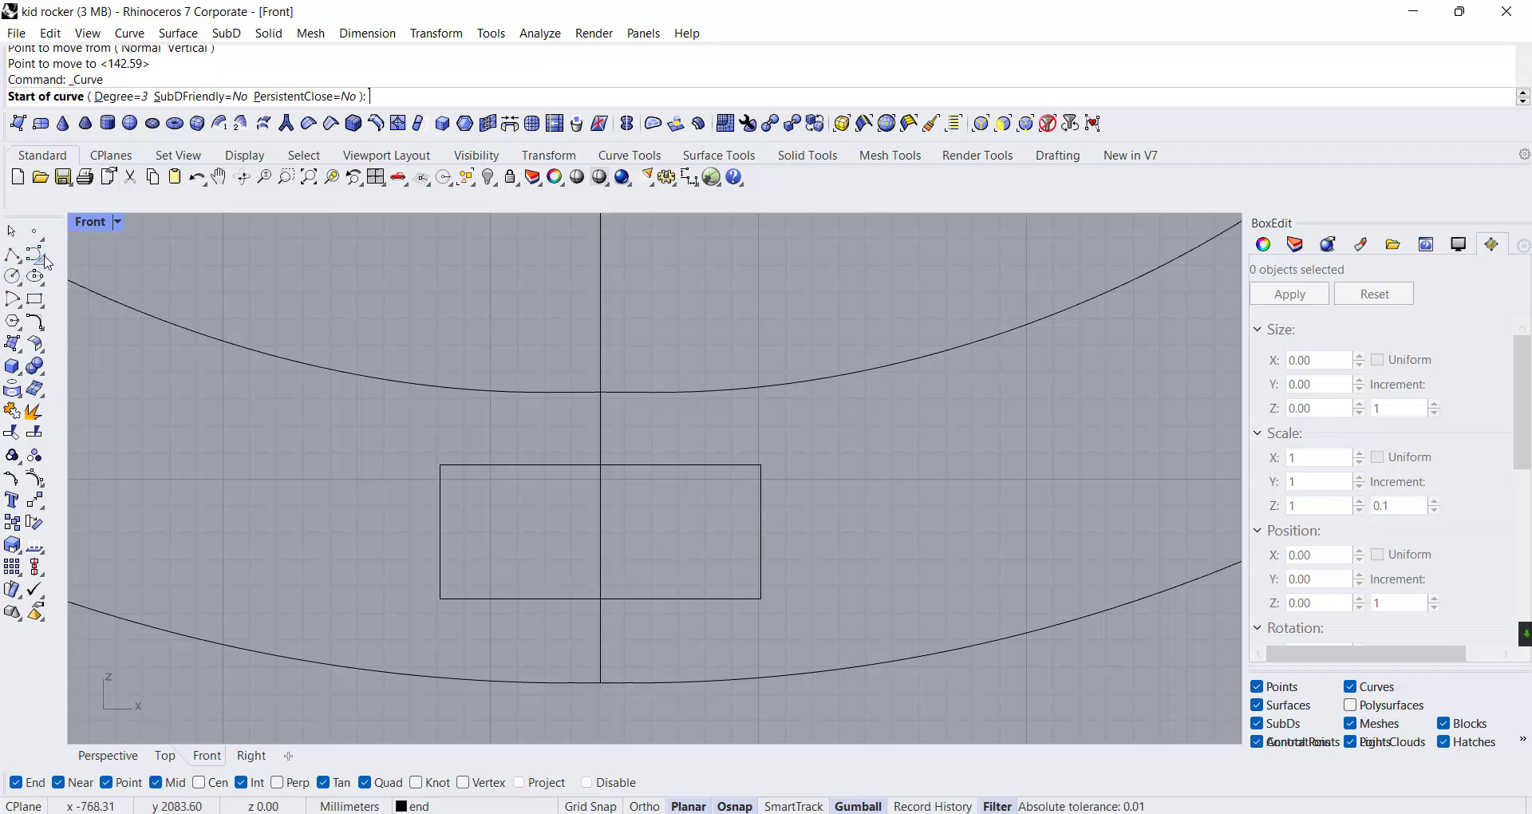
click(80, 262)
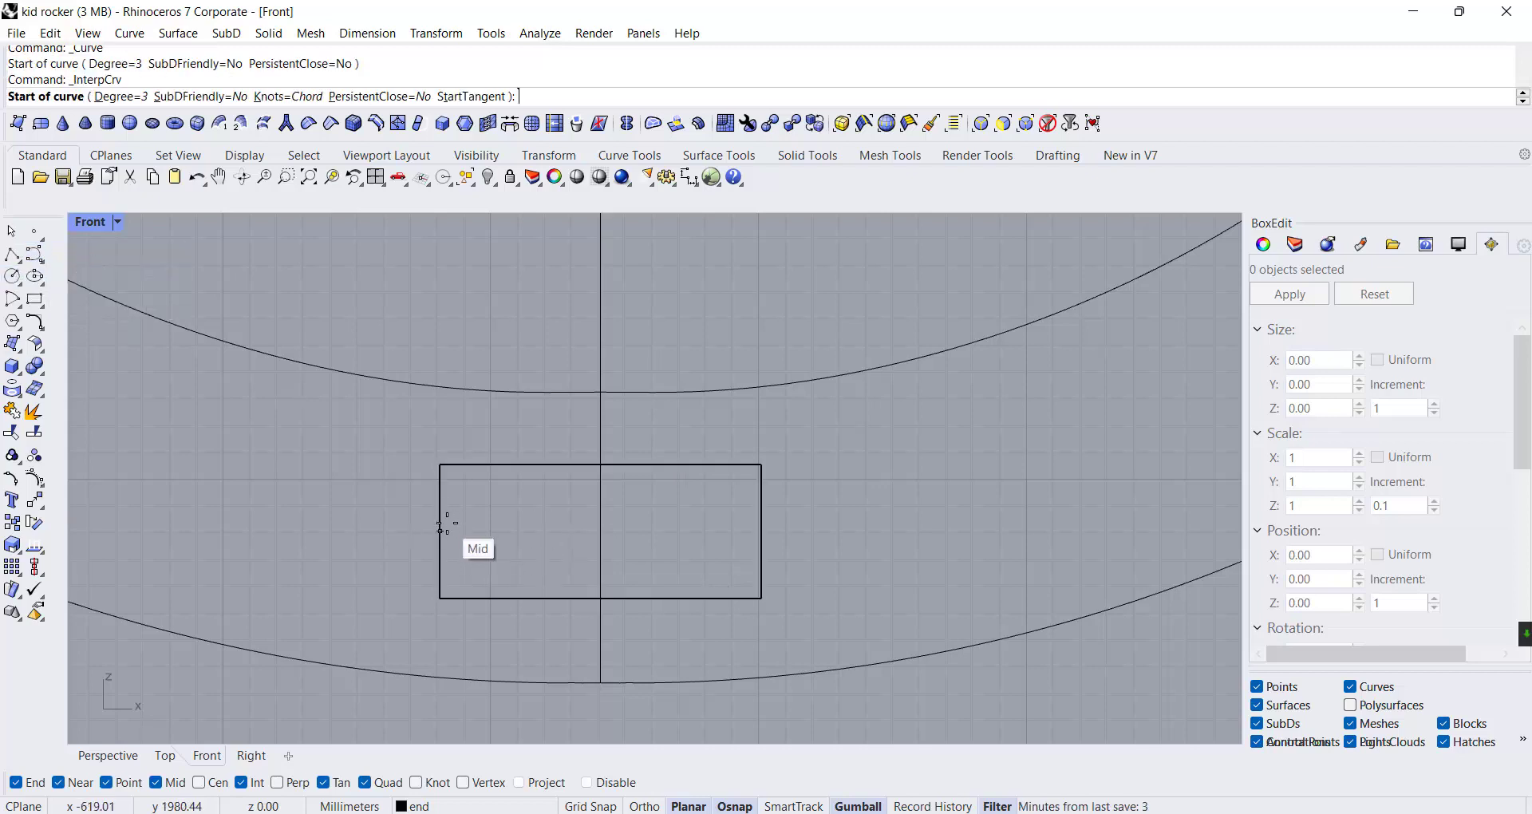
scroll(456, 507, up, 2)
click(483, 522)
click(586, 522)
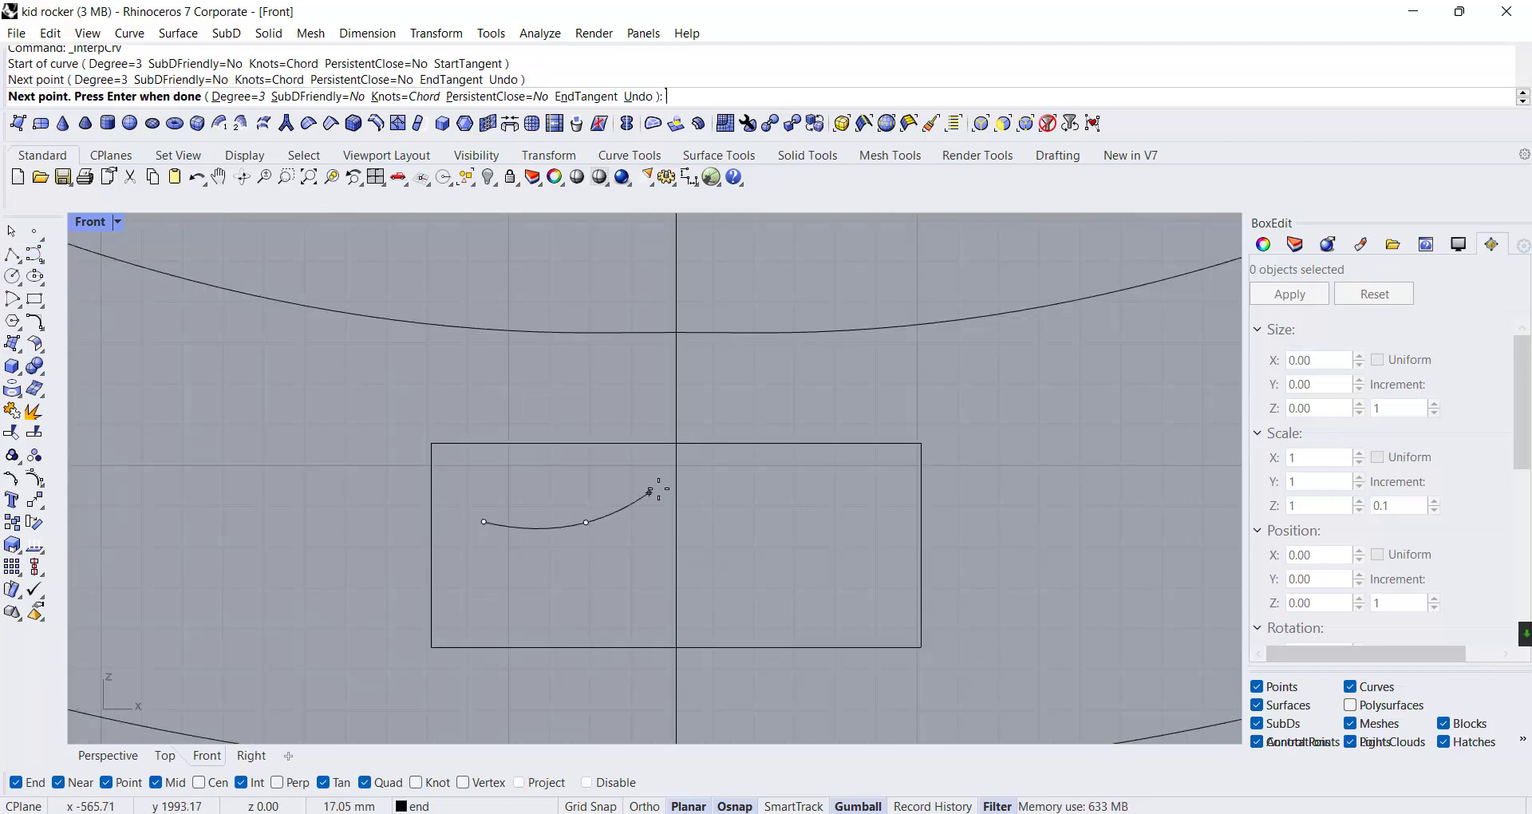
click(795, 443)
click(891, 420)
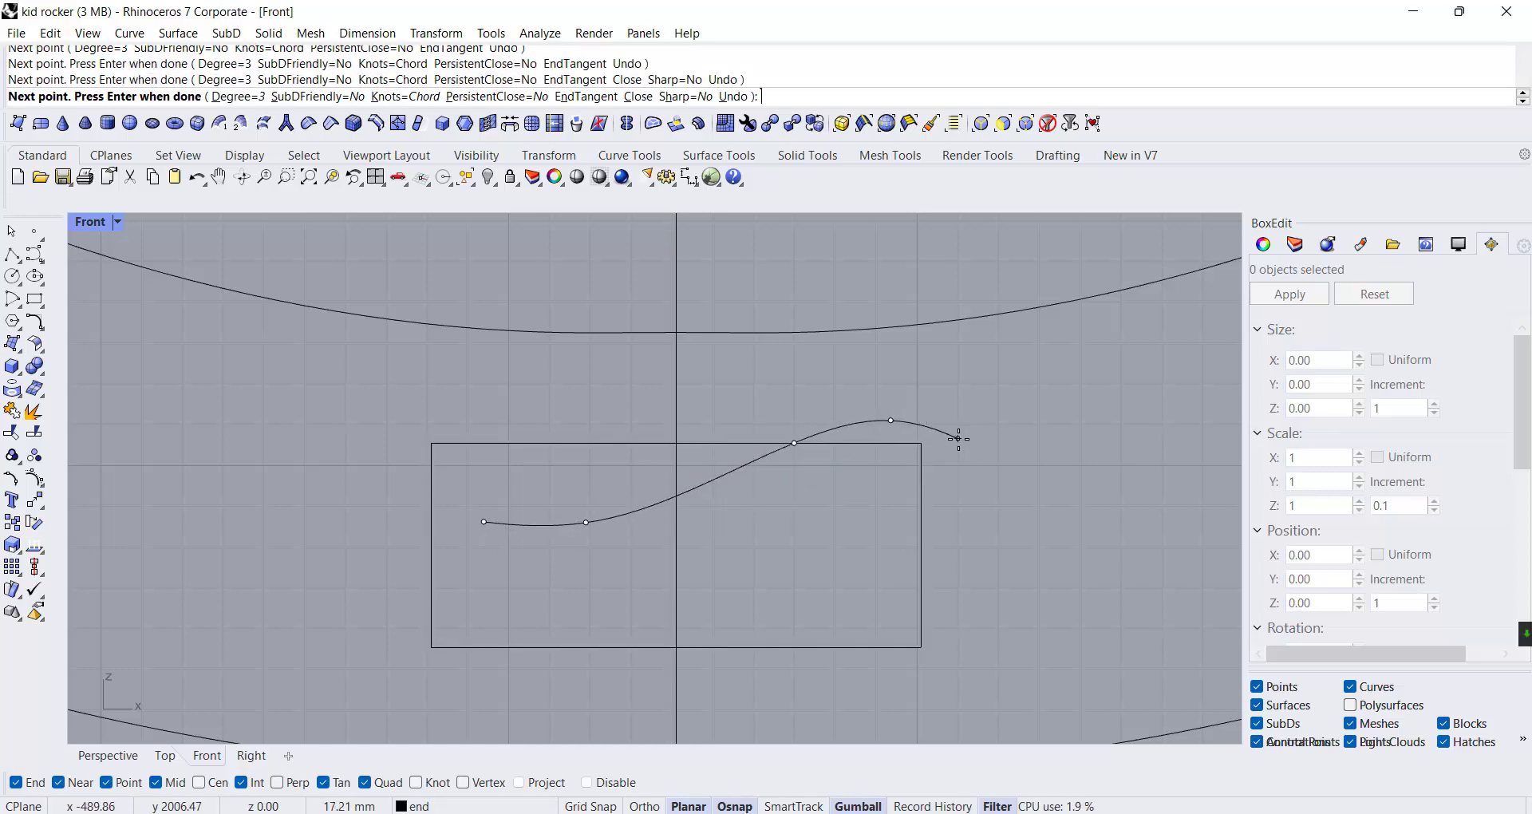
click(959, 439)
click(978, 566)
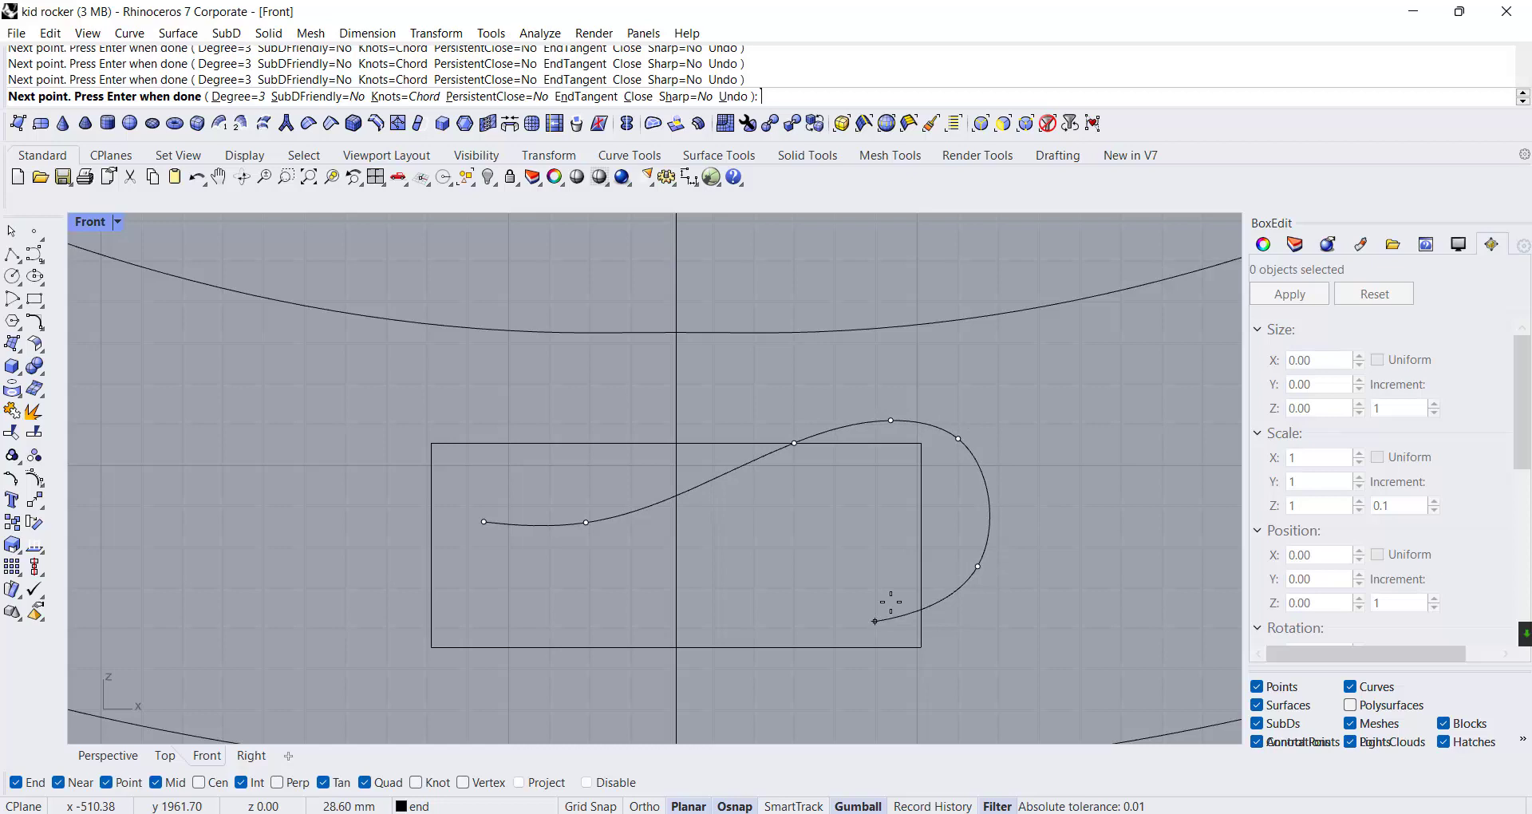
click(855, 627)
click(644, 649)
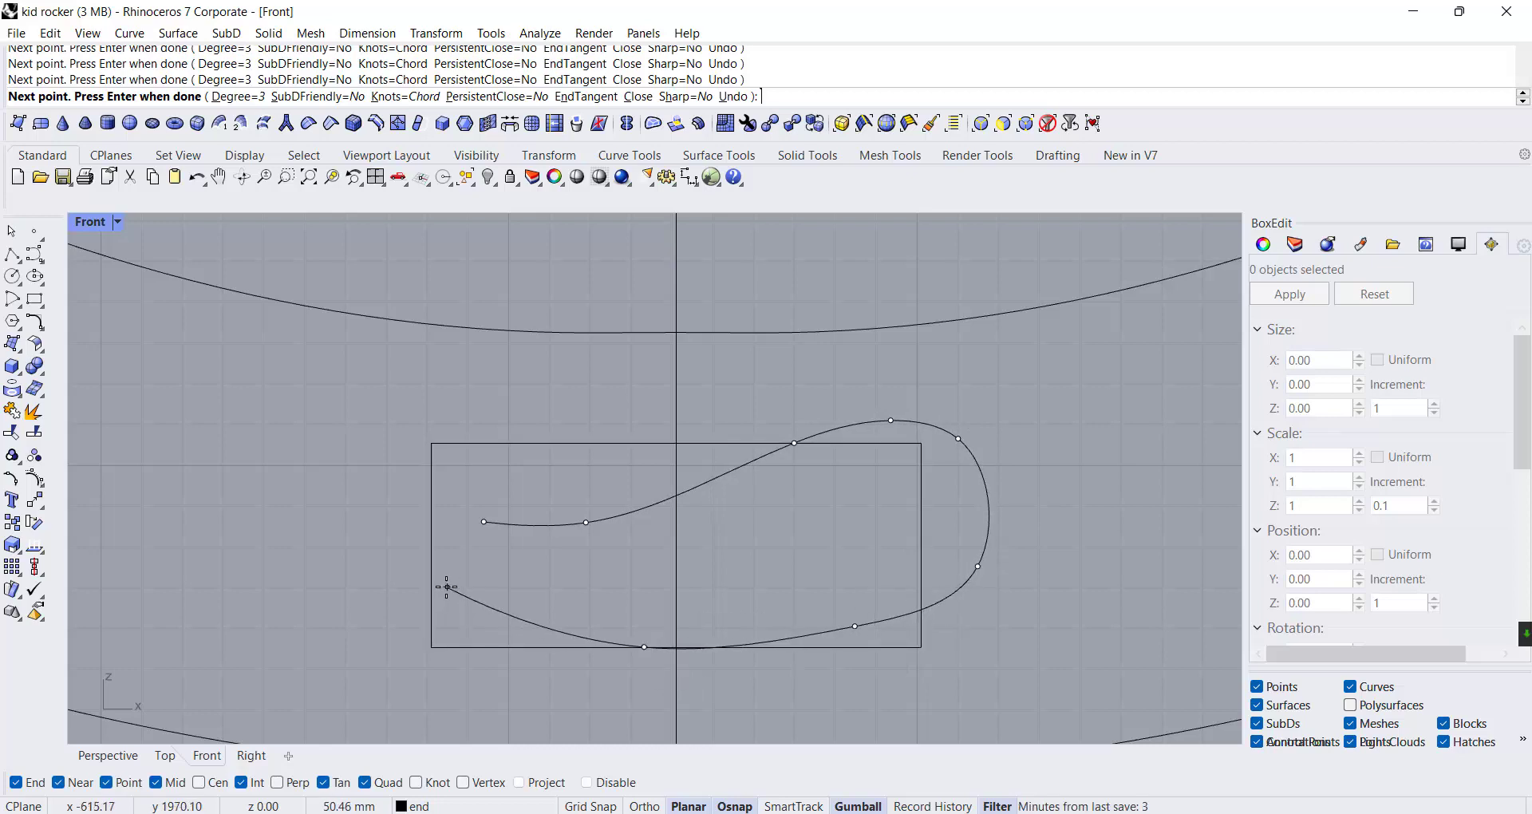
click(447, 587)
right_click(447, 587)
Reshape the teardrop curve by adjusting its control points, smoothing its upper edge and right end to about 133 by 55 mm overall
right_drag(830, 586, 729, 517)
click(764, 558)
drag(626, 488, 810, 613)
drag(759, 518, 780, 549)
drag(753, 314, 991, 557)
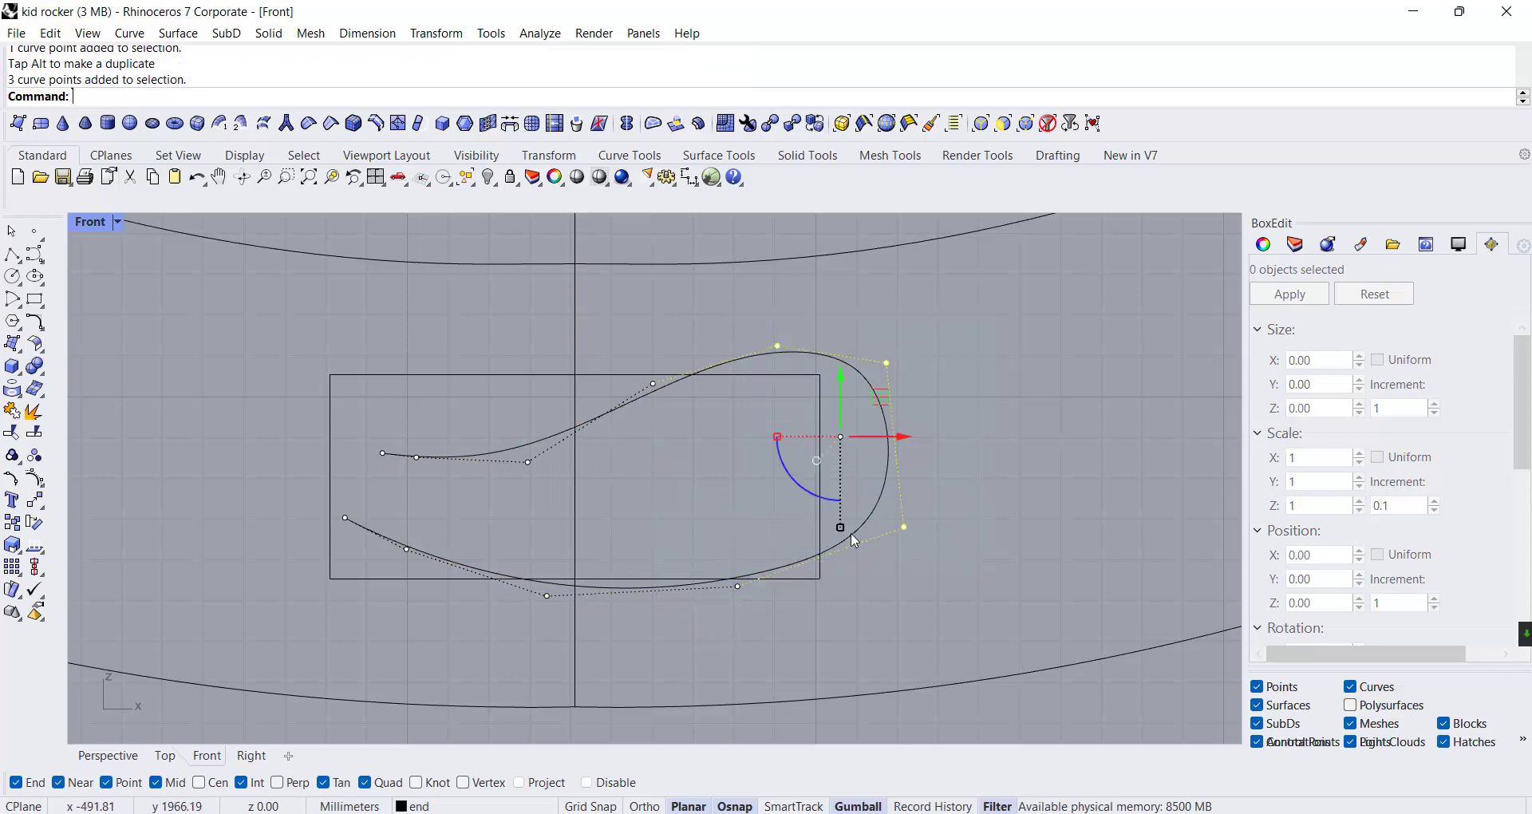
drag(851, 533, 846, 520)
click(652, 384)
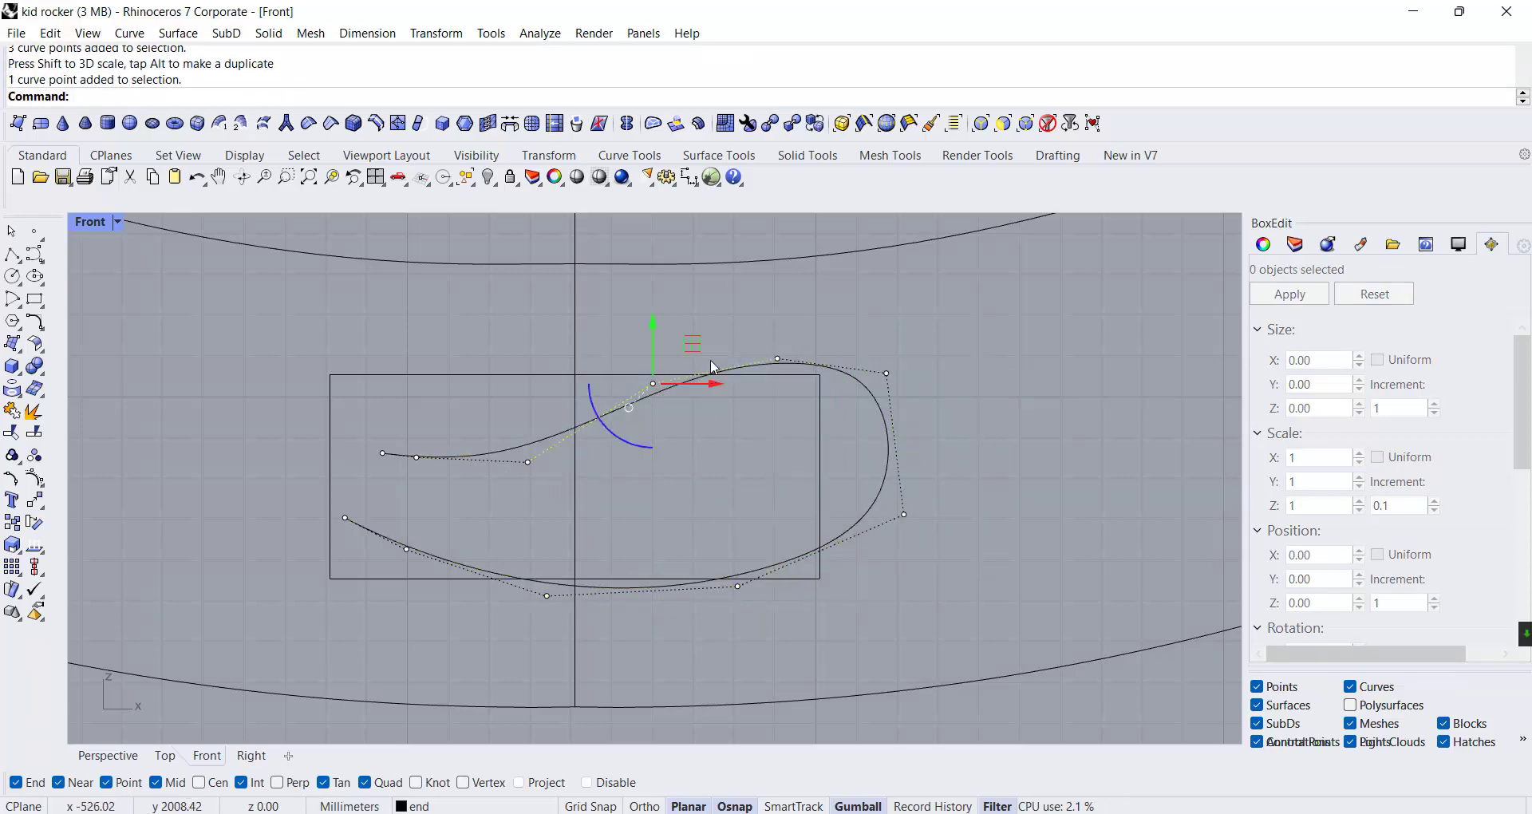
drag(693, 345, 693, 381)
click(972, 419)
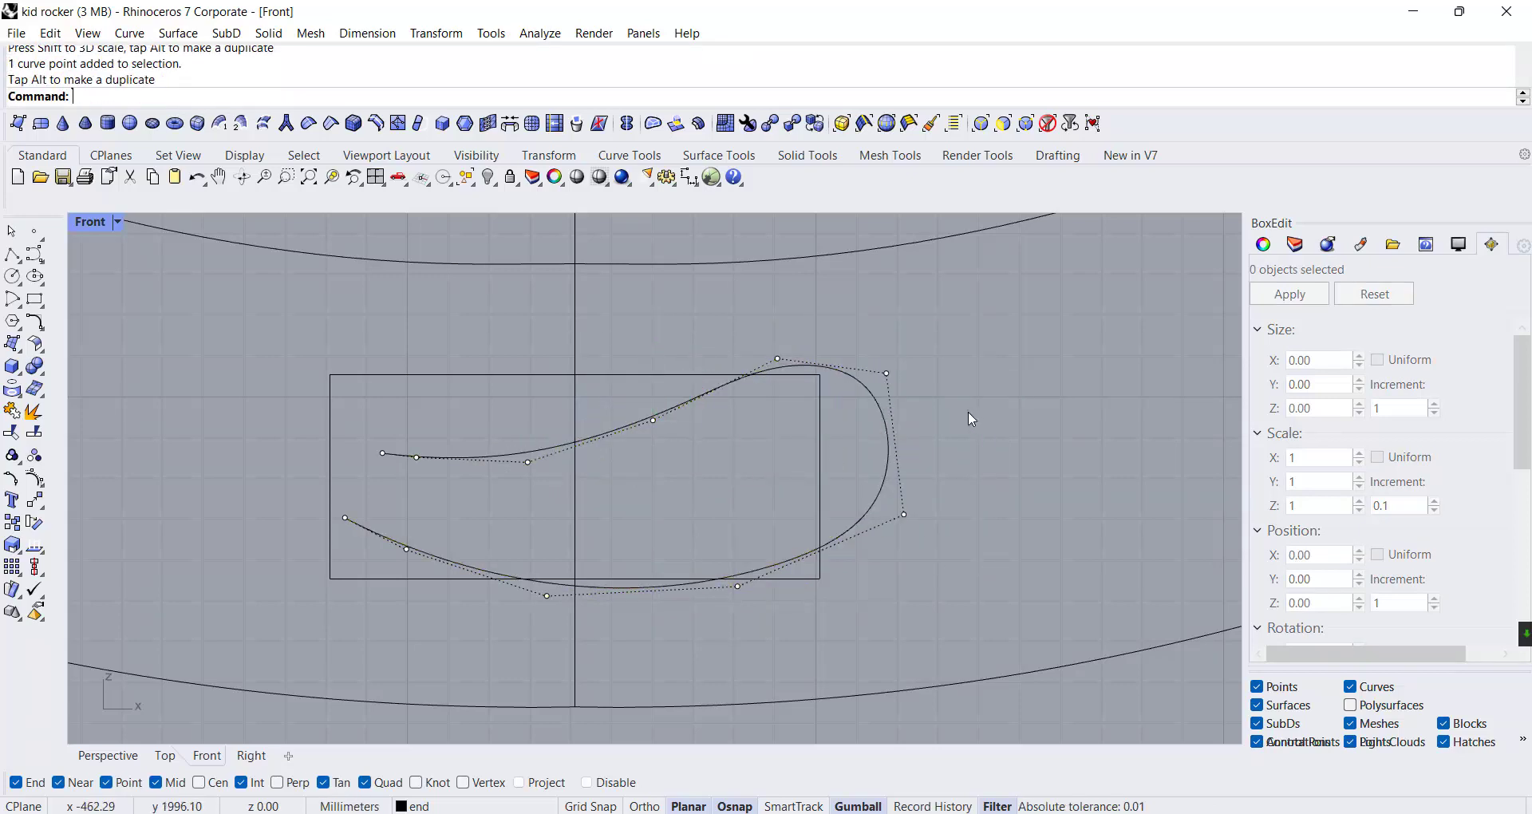
key(Escape)
Delete the guide rectangle behind the teardrop curve
click(917, 554)
scroll(920, 581, down, 2)
key(Delete)
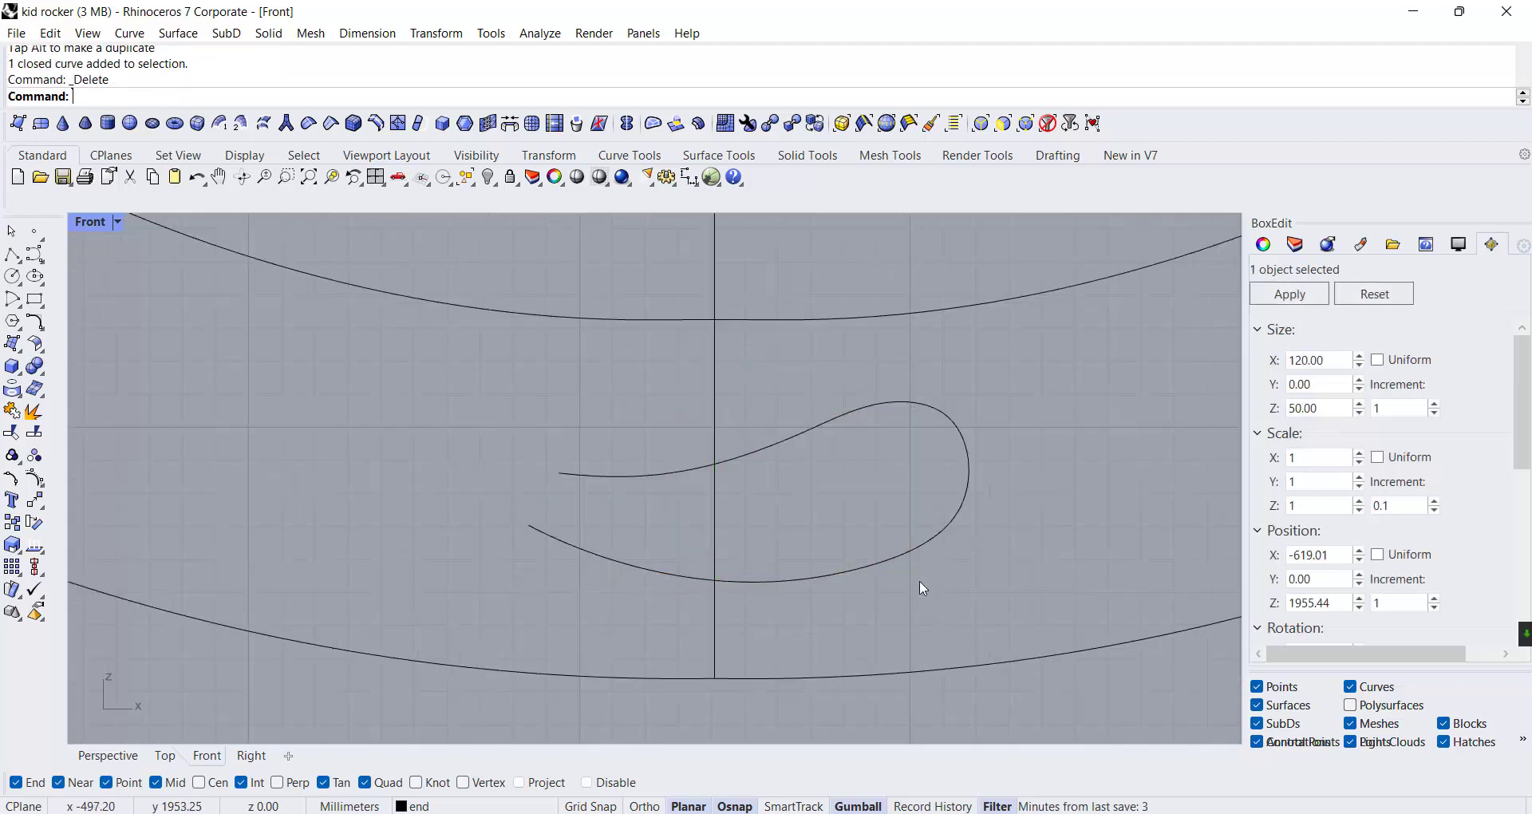
Close the narrow left end of the teardrop with an adjustable curve blend using G3 continuity at both ends
click(34, 323)
click(152, 332)
click(579, 476)
click(544, 533)
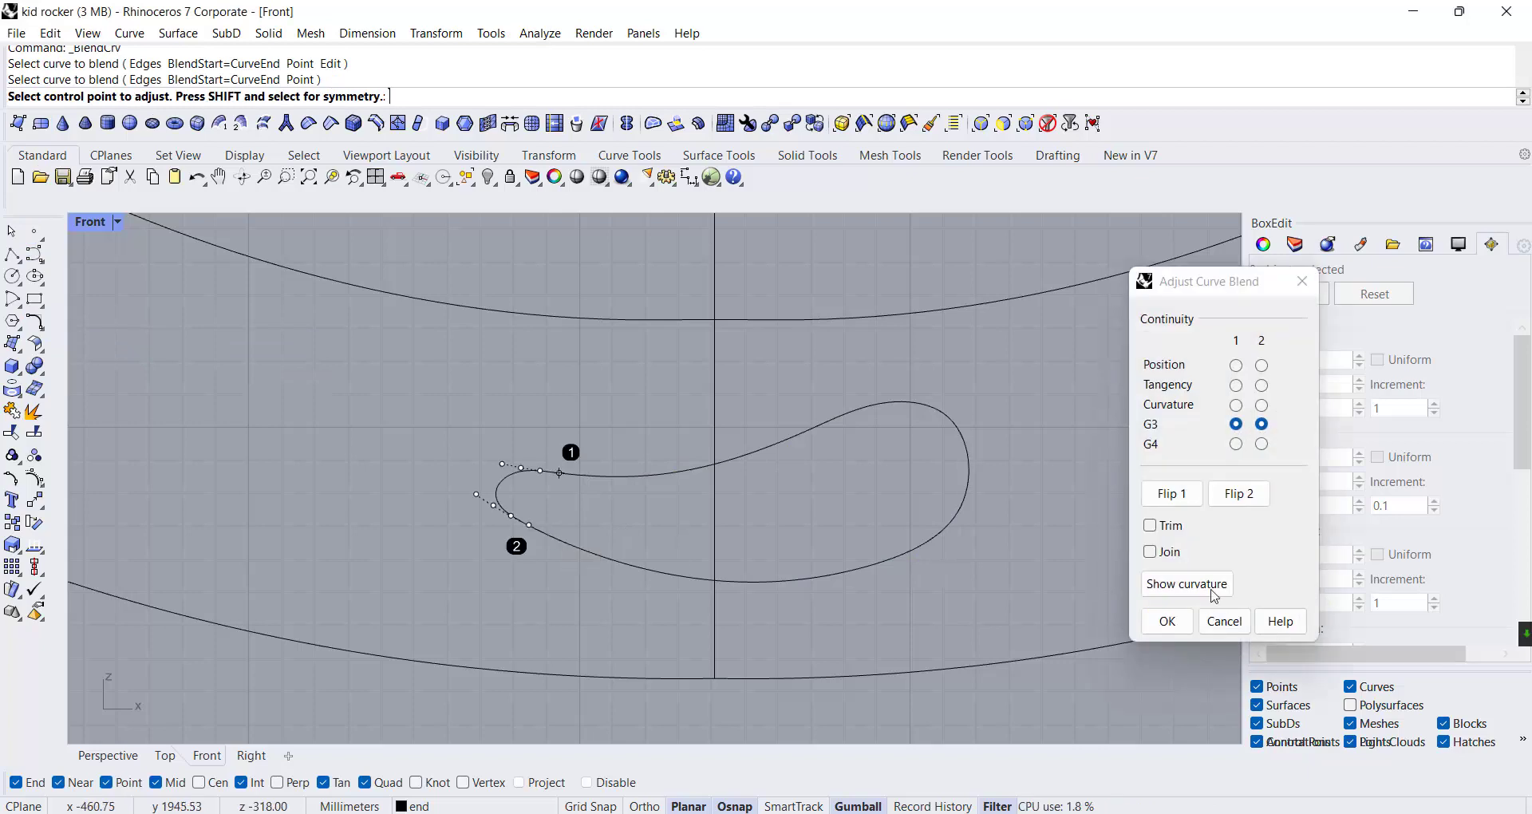
click(1170, 621)
Join the teardrop curve and its end blend into one closed curve
scroll(1017, 452, down, 5)
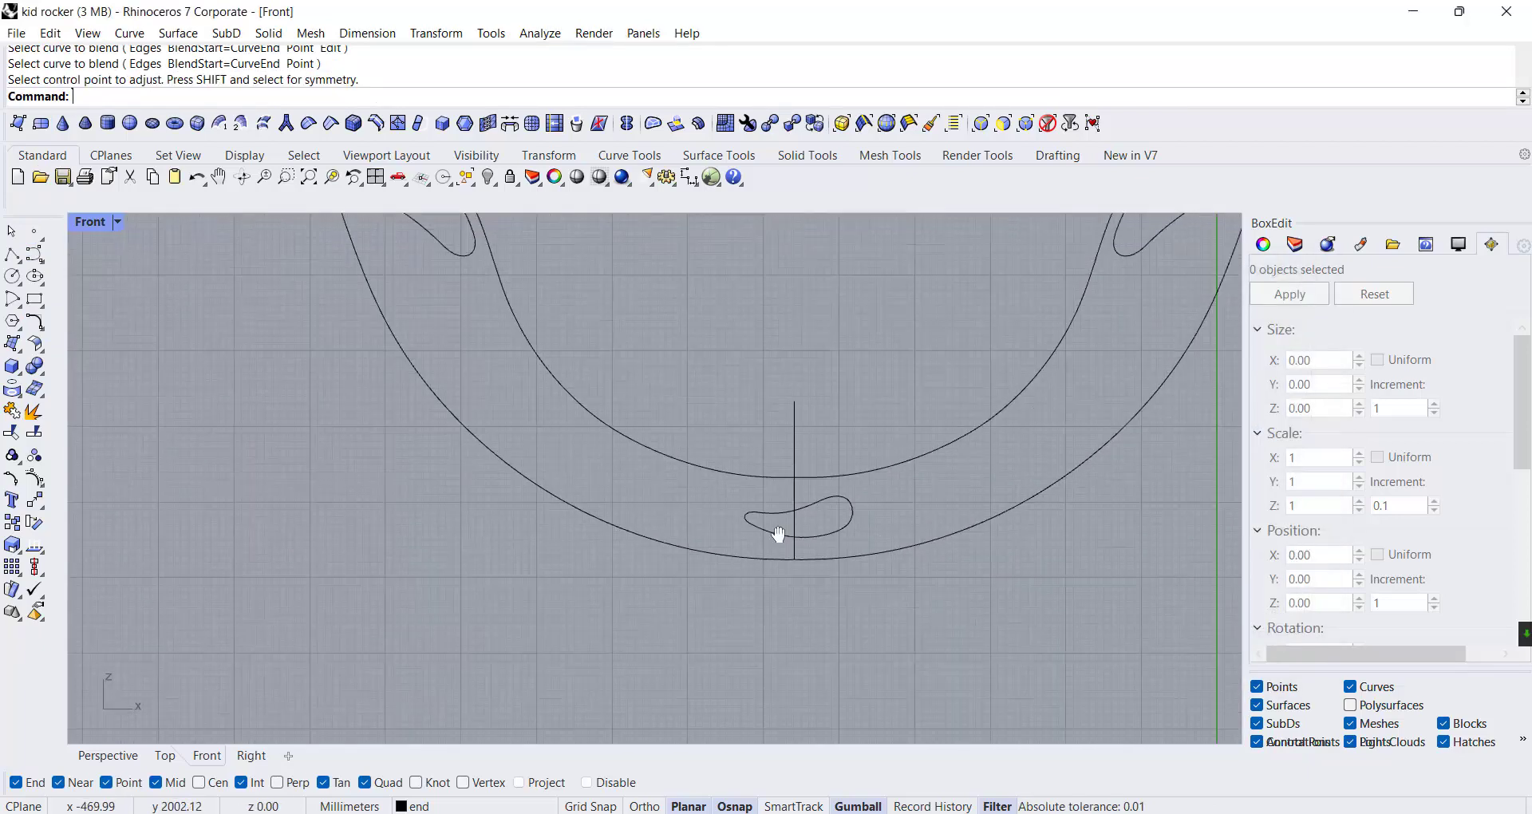
click(606, 584)
shift+click(489, 565)
scroll(494, 558, up, 5)
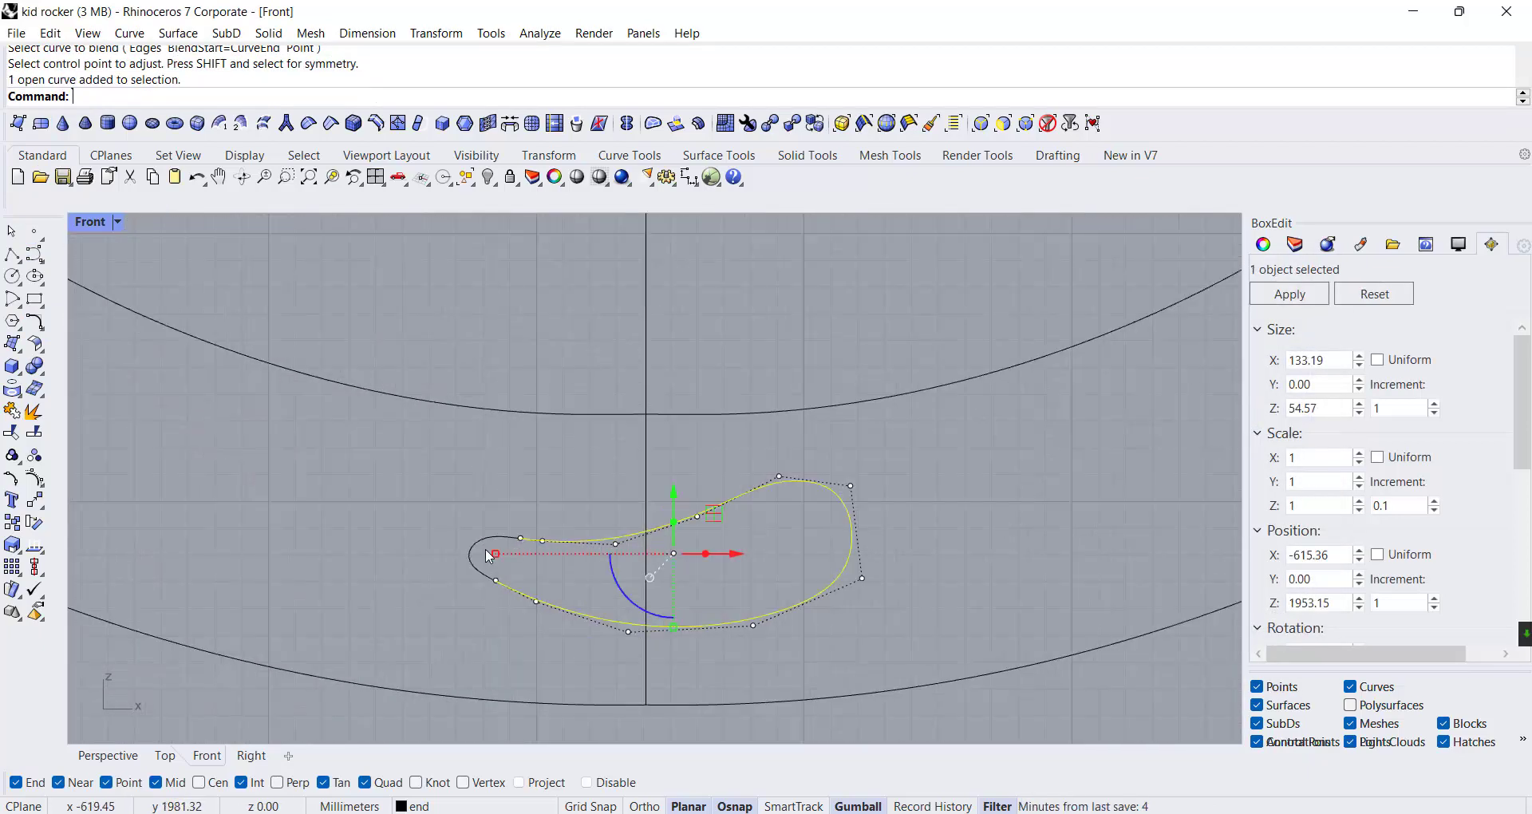
click(12, 411)
Measure the teardrop's height with a vertical linear dimension, and delete the dimension
click(367, 32)
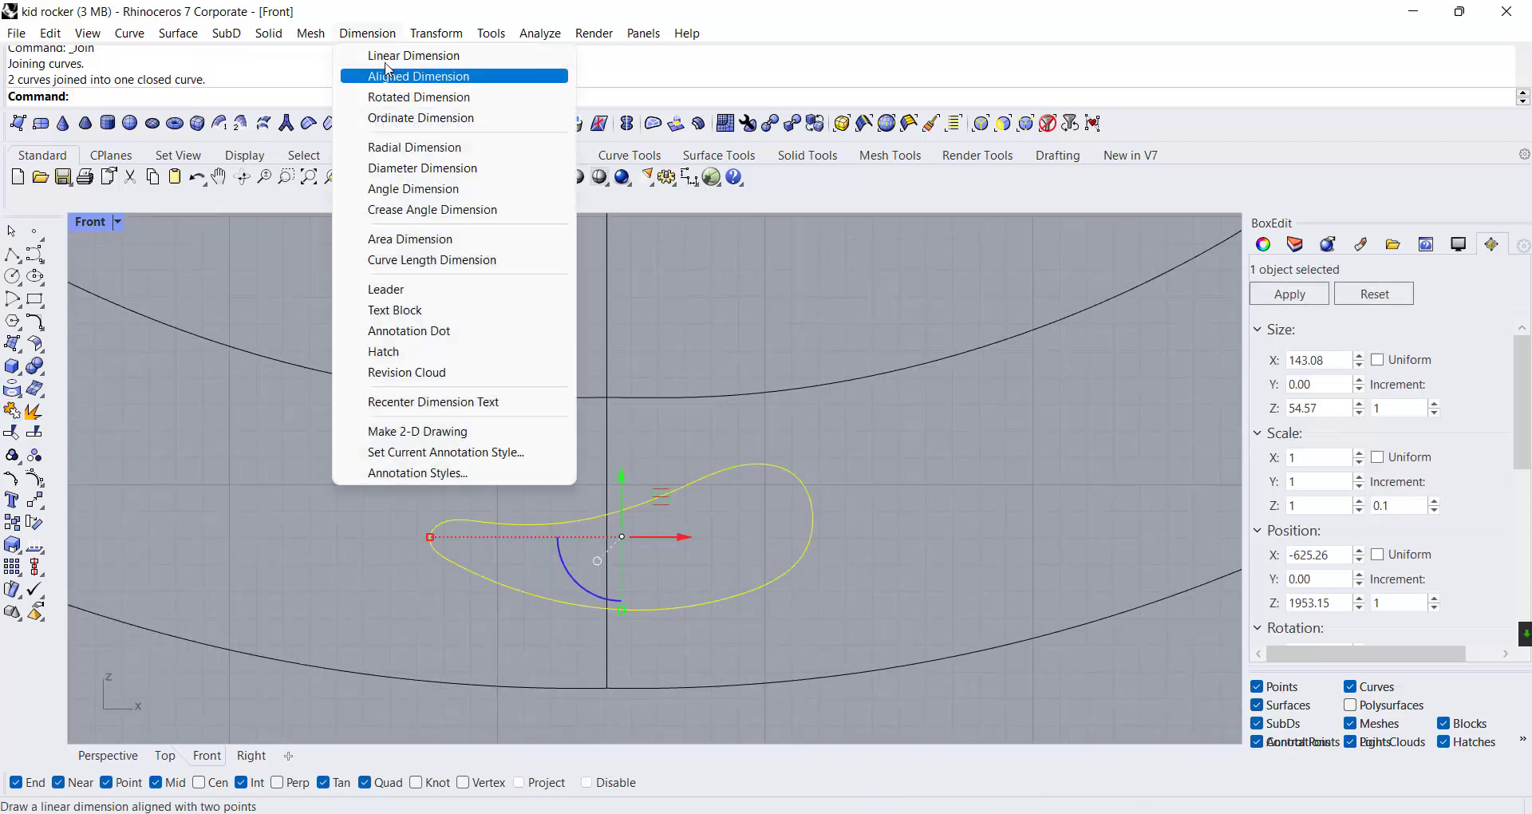
click(383, 53)
click(713, 473)
click(714, 600)
scroll(773, 549, down, 12)
click(804, 527)
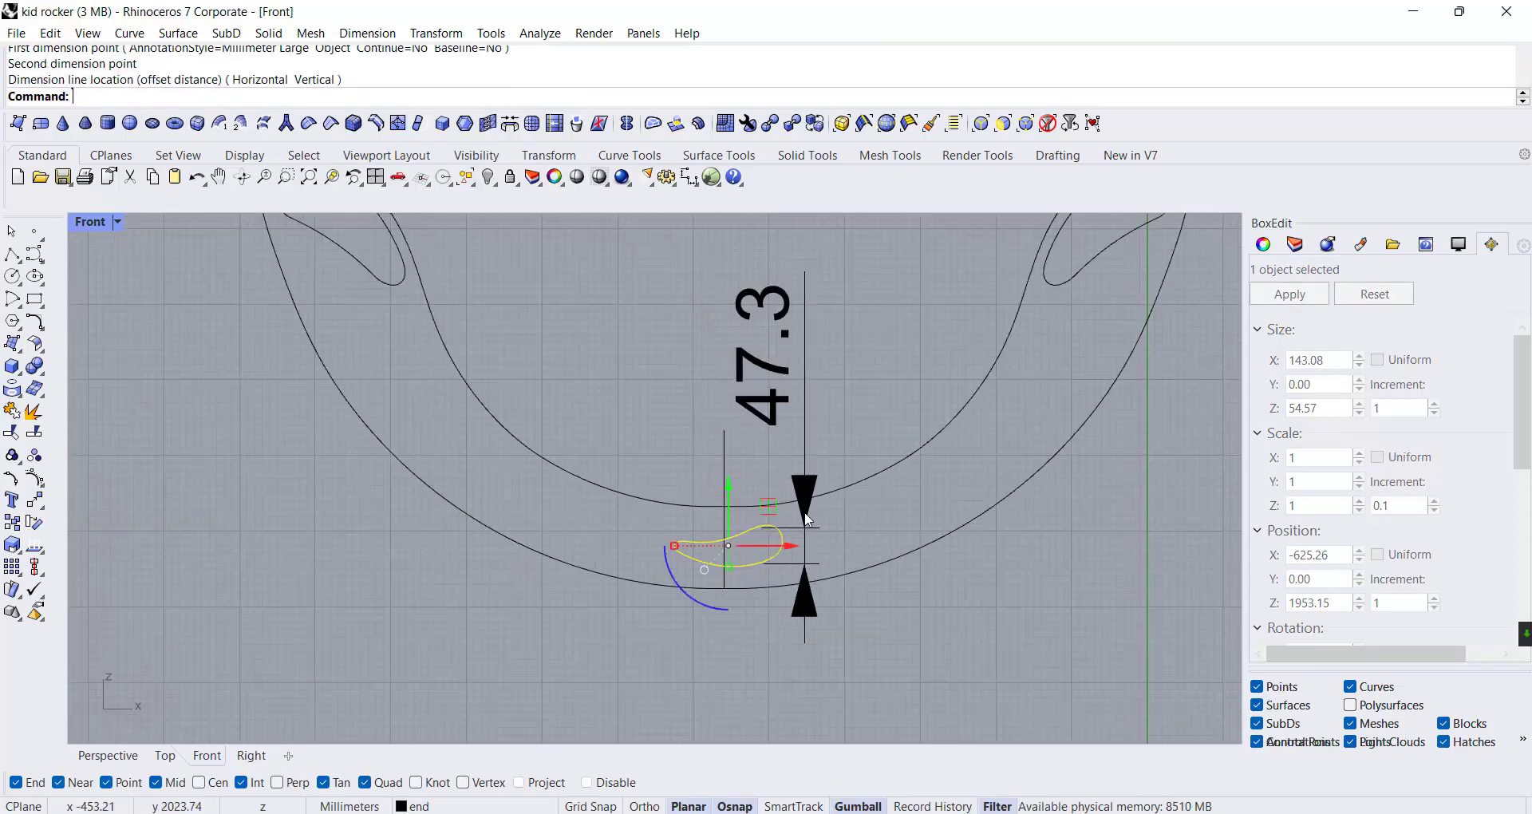
click(805, 513)
key(Delete)
Move the closed teardrop slightly upward along the vertical centre line
scroll(794, 527, up, 4)
click(761, 546)
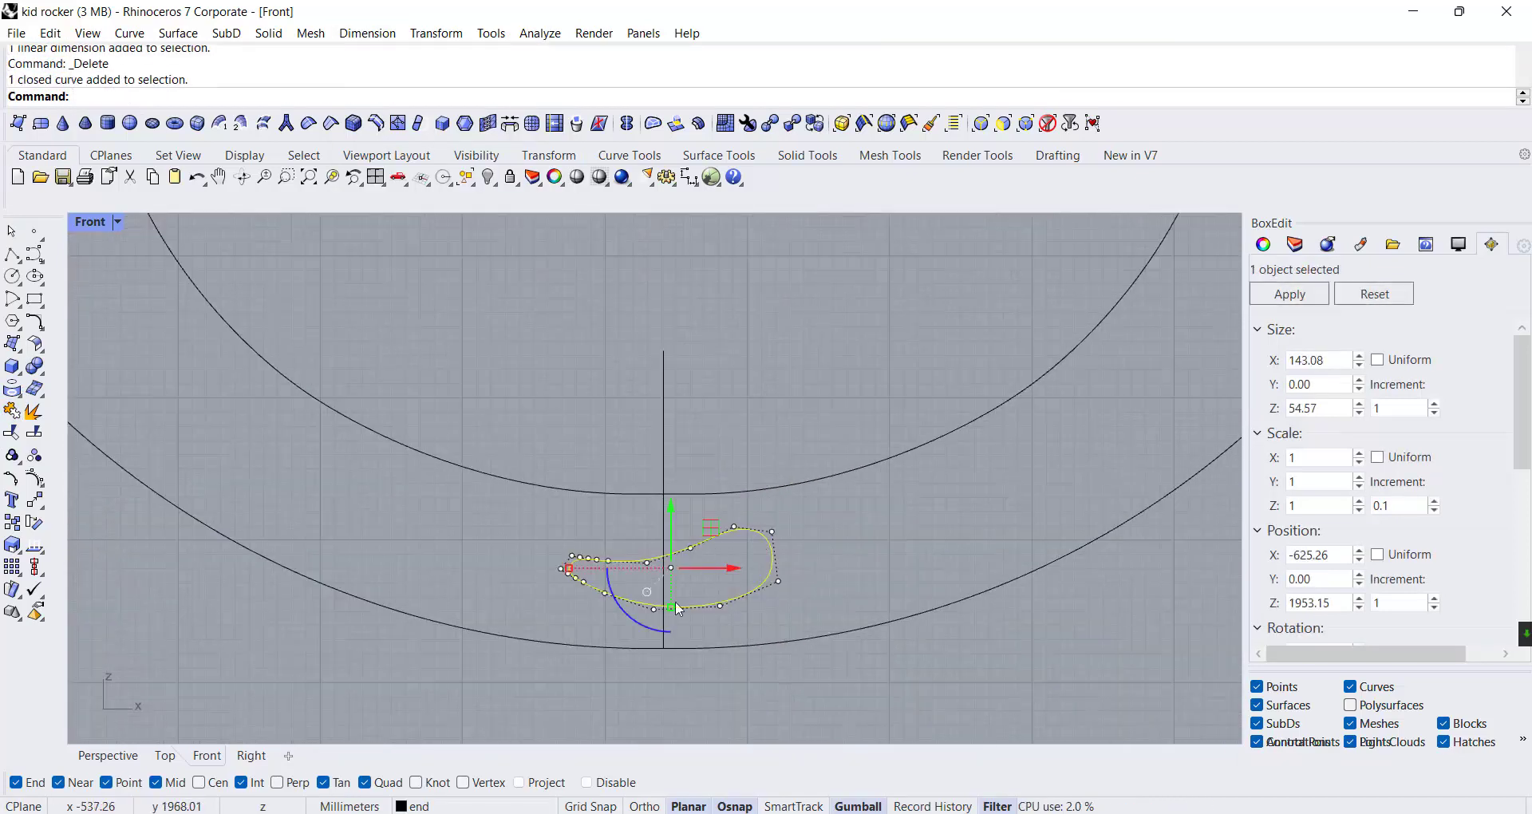
click(31, 501)
click(664, 556)
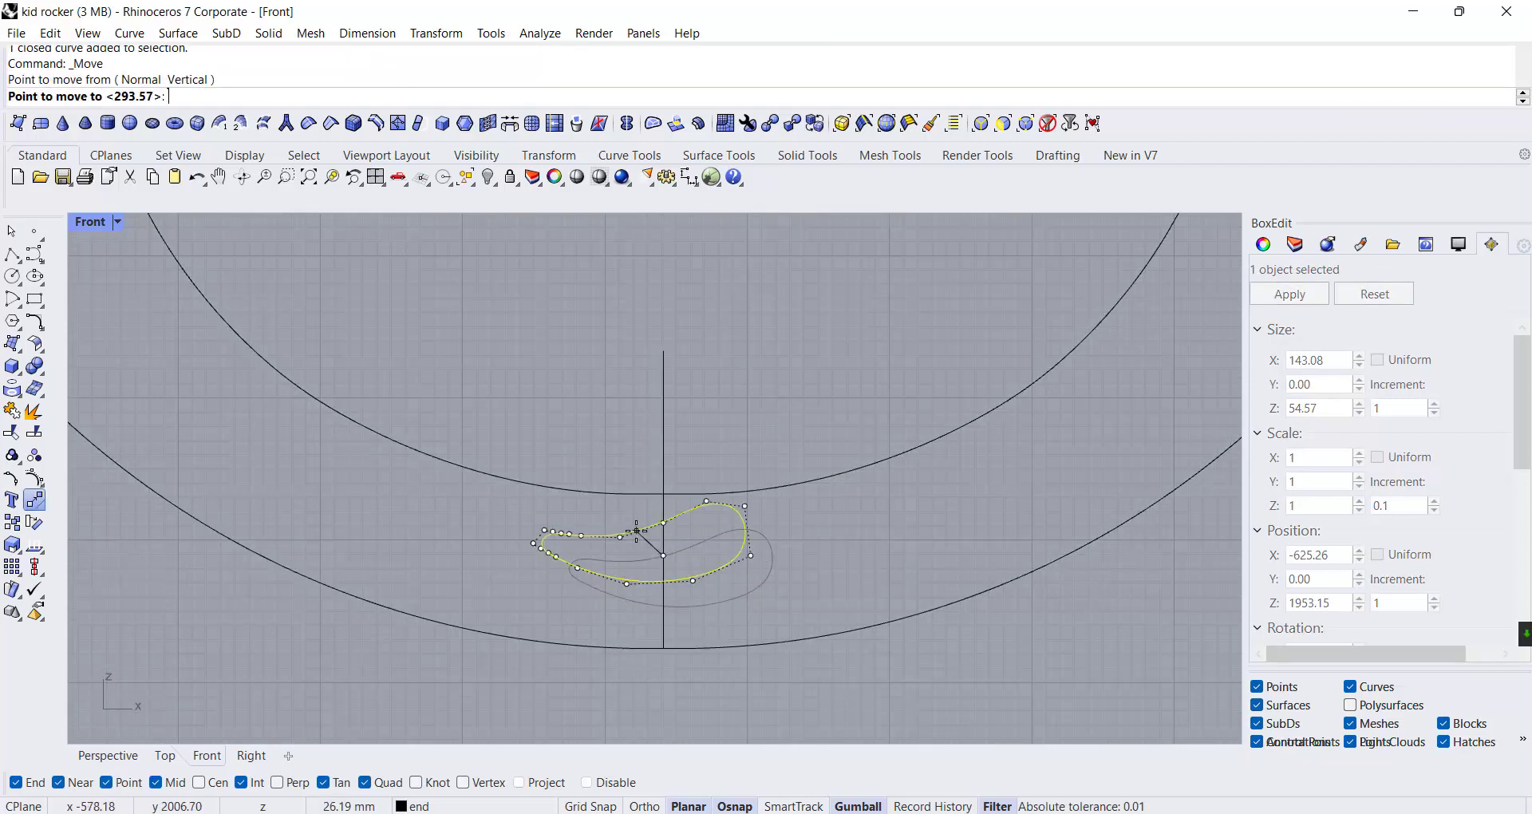
click(664, 544)
Offset the closed rocker outline inward by 20 mm as a margin guide
click(809, 483)
scroll(822, 480, down, 6)
right_drag(838, 478, 772, 576)
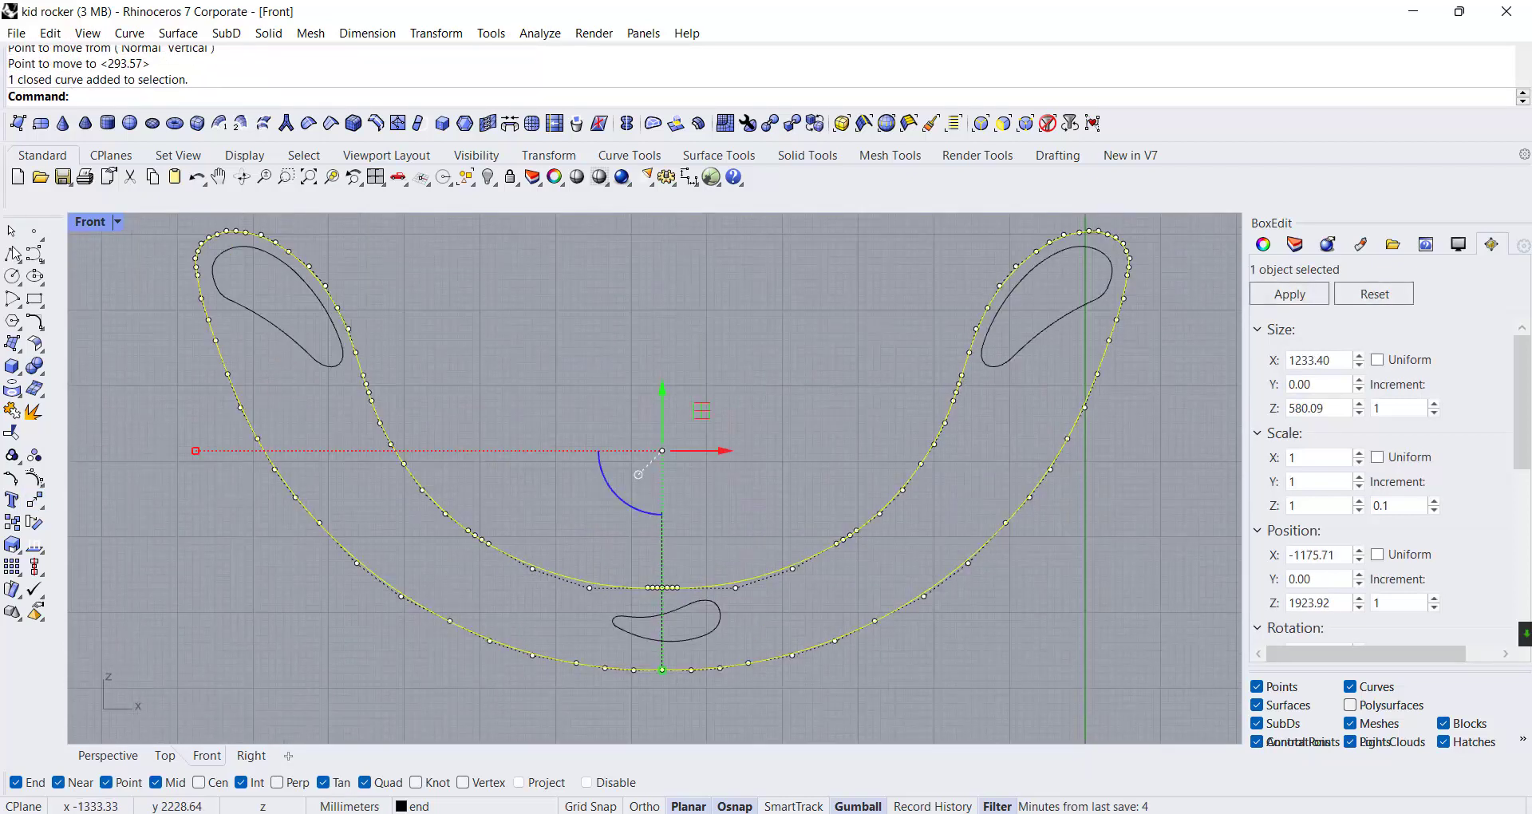
click(40, 332)
click(258, 329)
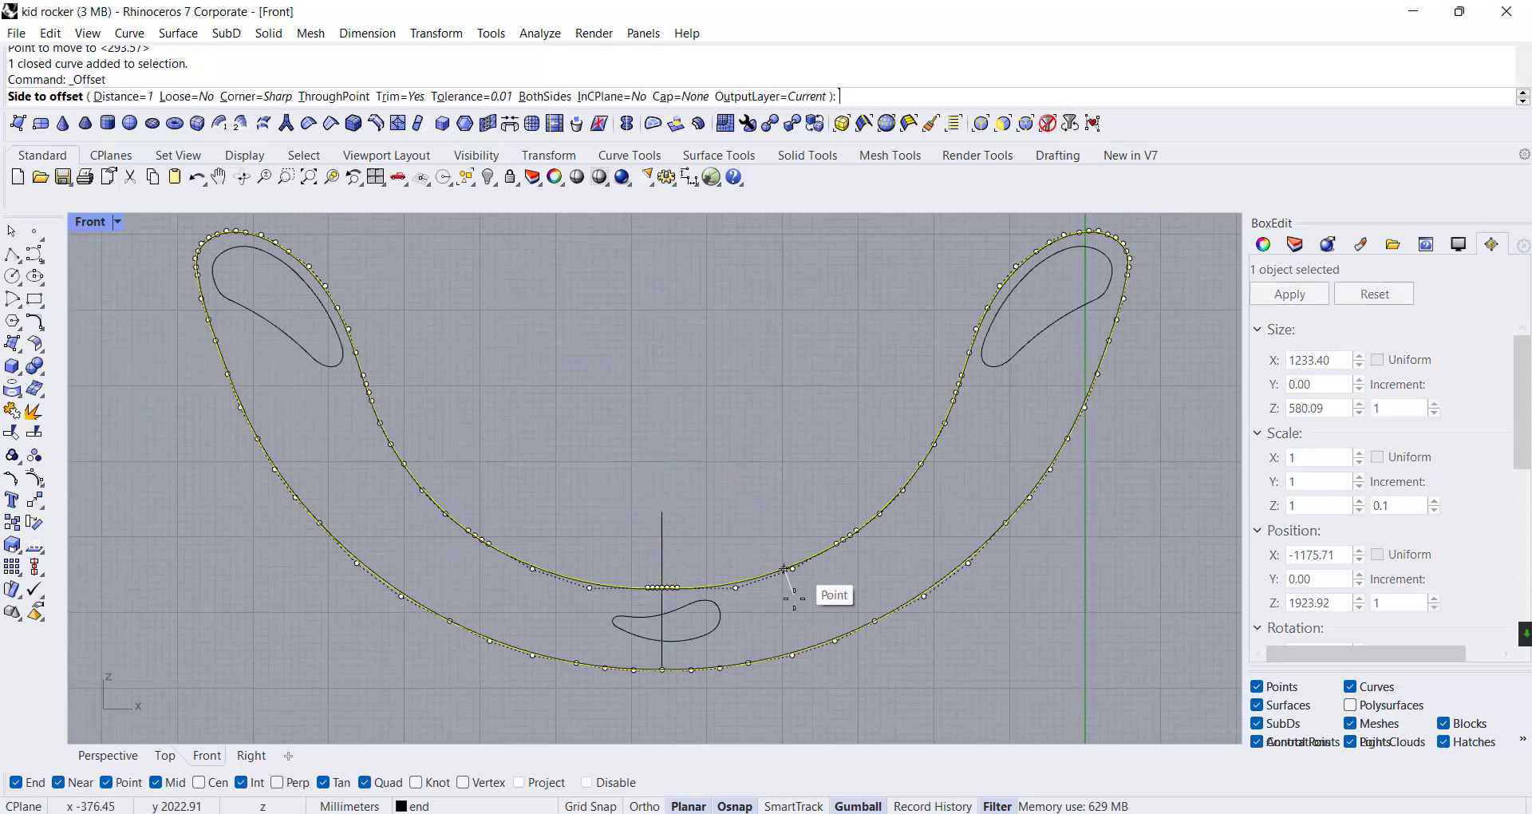
scroll(793, 589, up, 5)
text(20)
key(Return)
click(766, 562)
Copy the teardrop up to the right between the rocker arcs and rotate it to follow their curvature
click(574, 631)
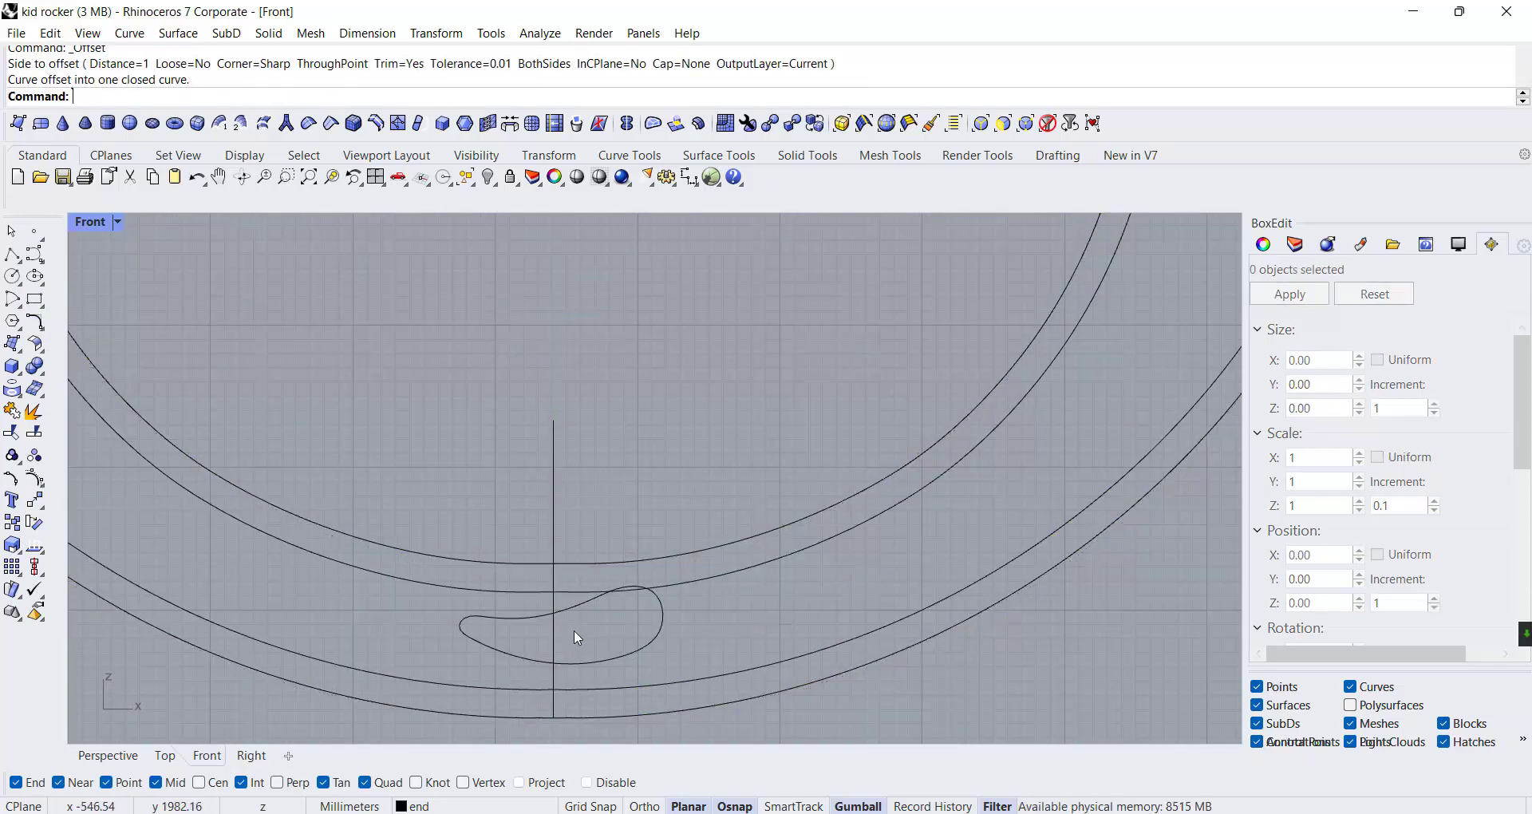
click(664, 613)
drag(601, 588, 886, 525)
drag(829, 631, 844, 617)
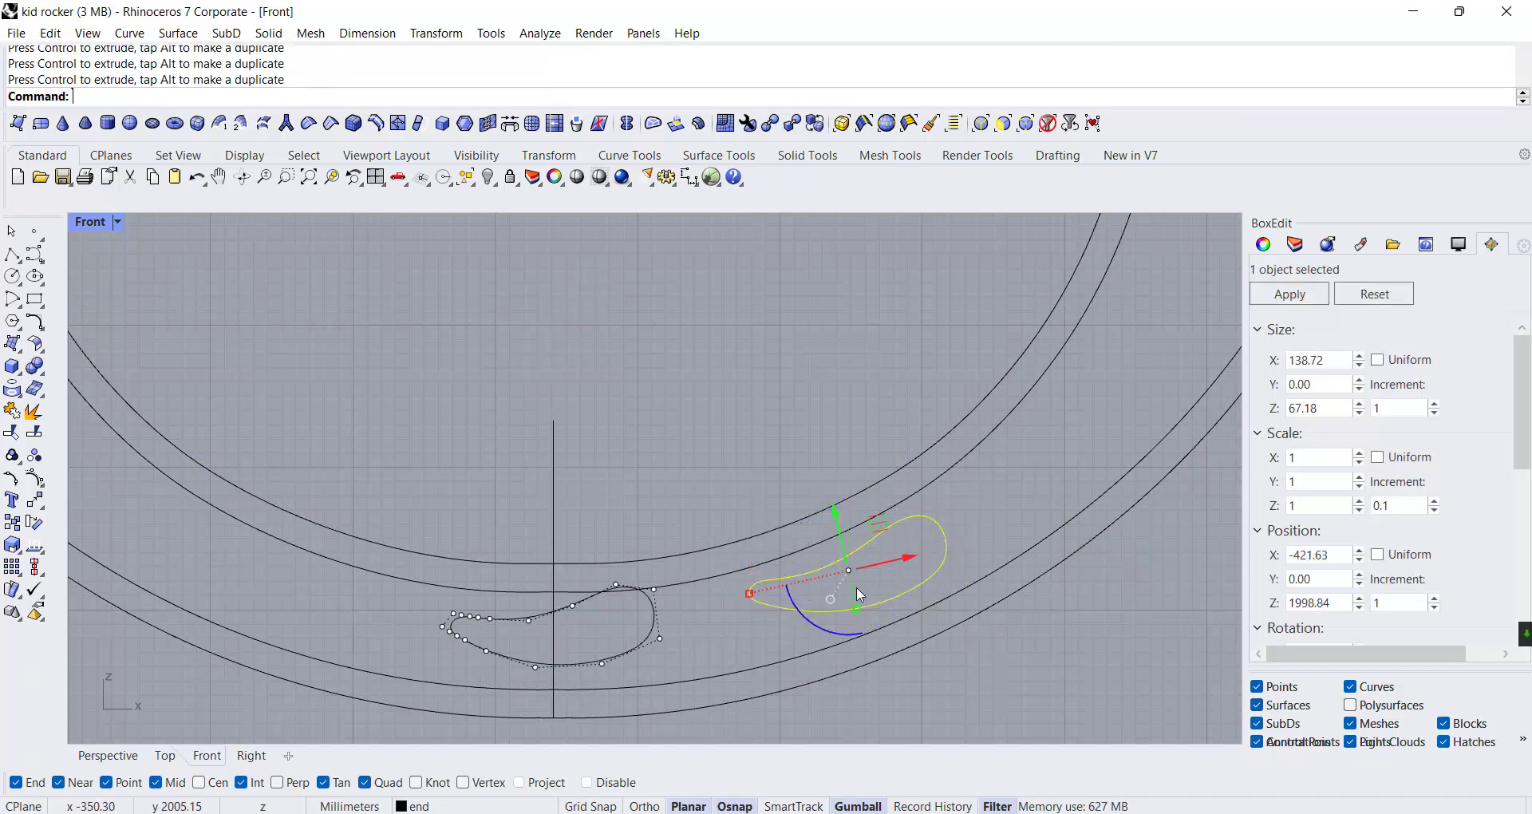
drag(875, 526, 869, 512)
drag(820, 615, 821, 617)
Copy the rotated teardrop farther up the right arm of the rocker and turn it steeper to follow the arm
right_drag(937, 472, 691, 585)
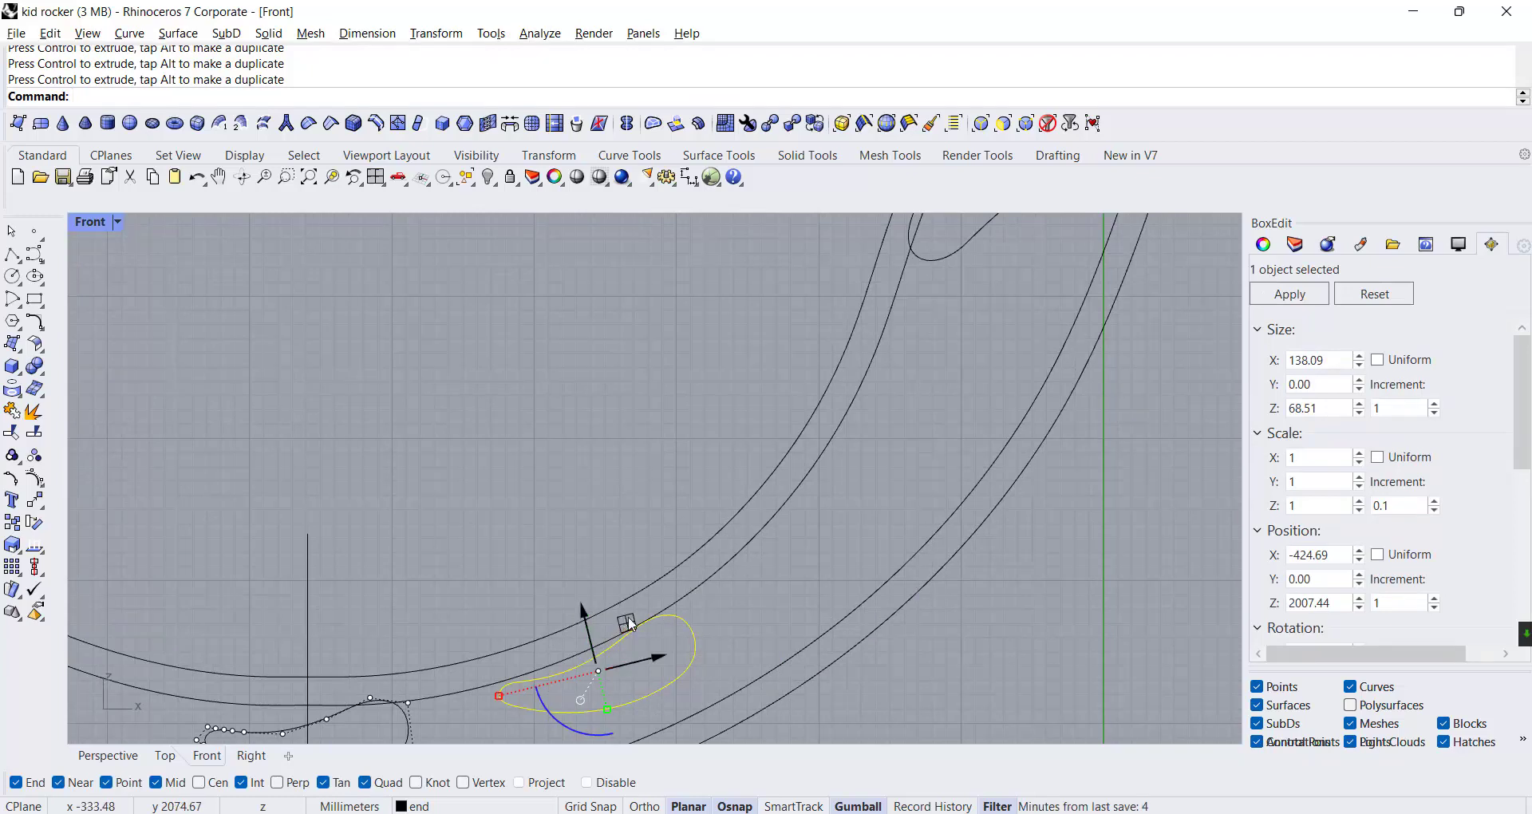
drag(630, 624, 899, 447)
drag(862, 559, 889, 530)
drag(878, 449, 844, 415)
drag(864, 526, 845, 423)
key(Escape)
Delete the original teardrop on the vertical centre line
scroll(950, 383, down, 5)
right_drag(954, 390, 974, 458)
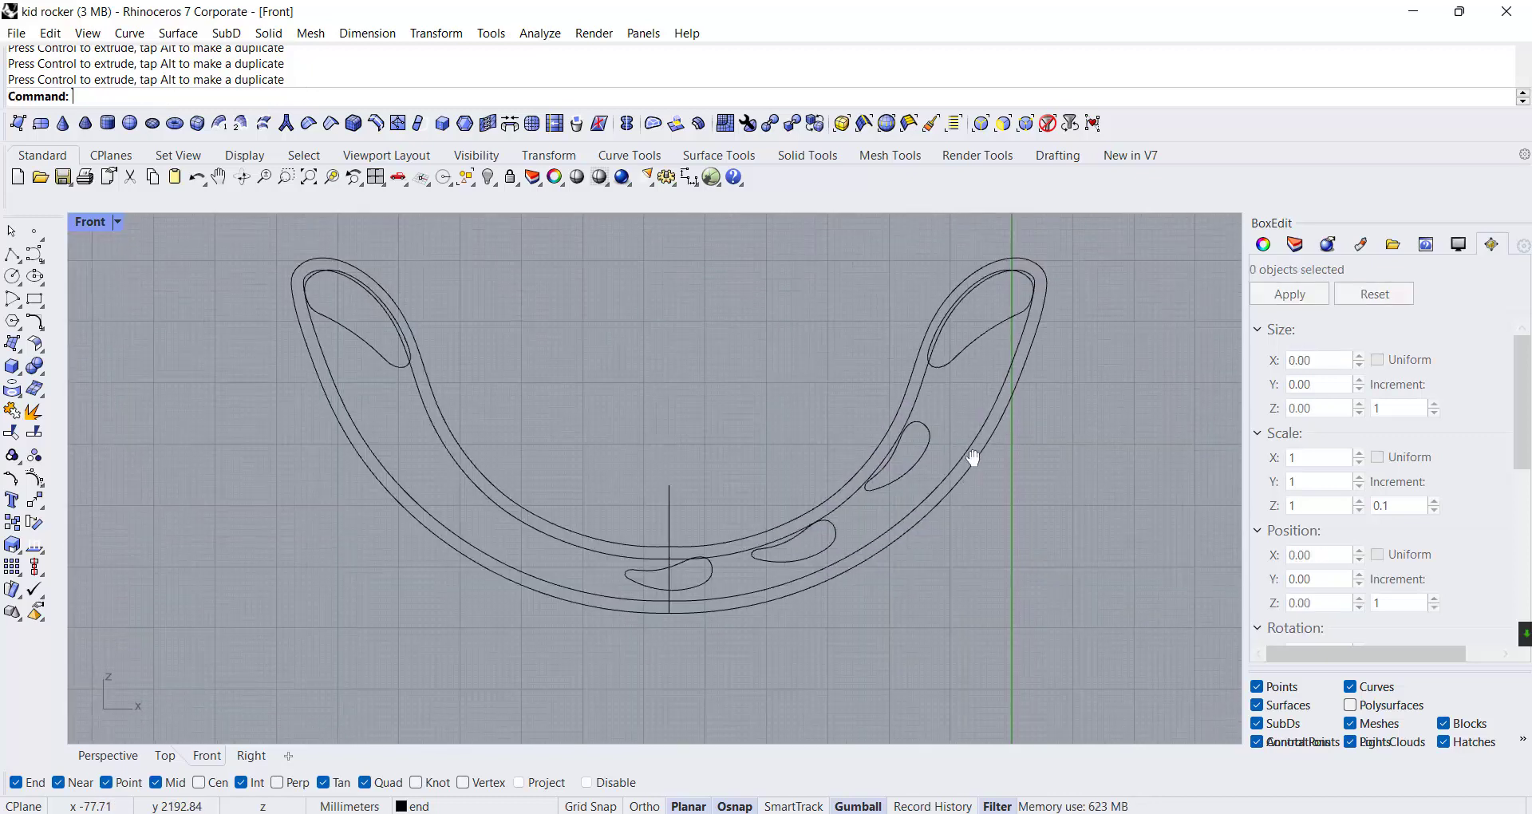
scroll(713, 610, up, 2)
click(710, 568)
key(Delete)
Mirror the two right-hand teardrop cutouts across the vertical centre line, keeping the originals
click(890, 485)
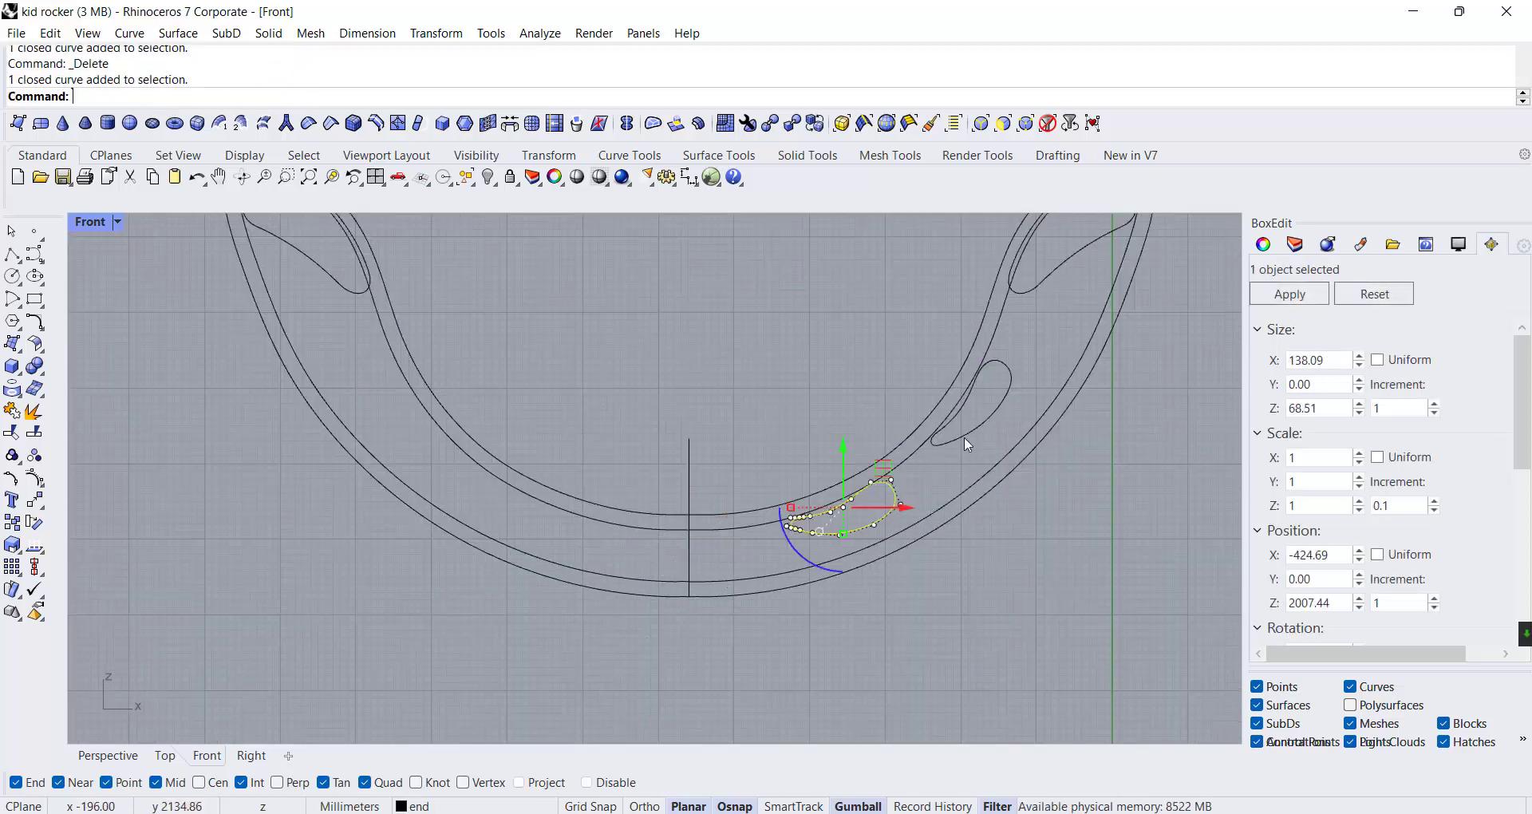
shift+click(964, 437)
text(ي)
key(Return)
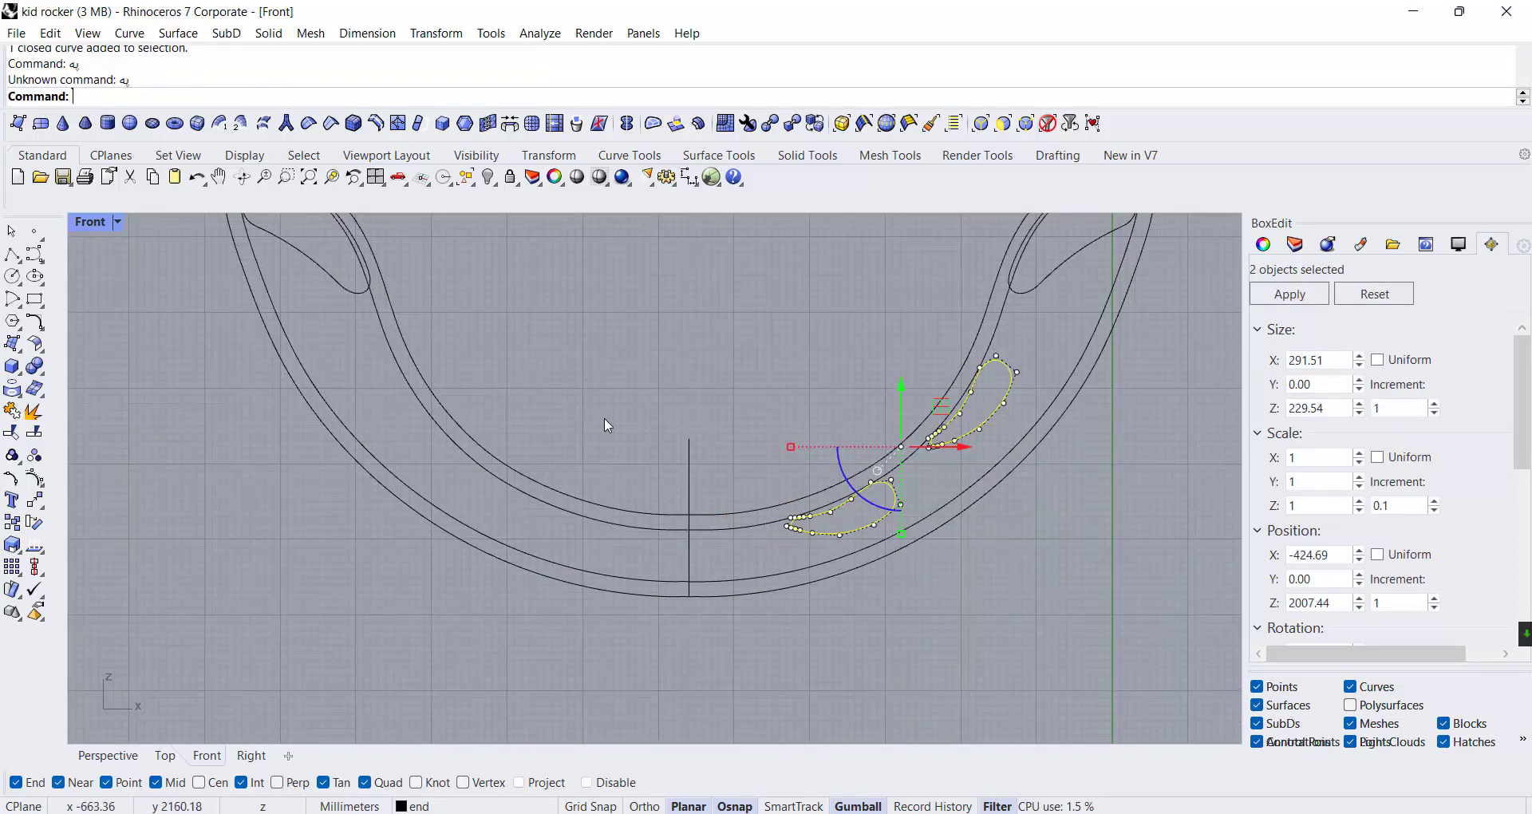
text(Mirror)
key(Return)
click(689, 466)
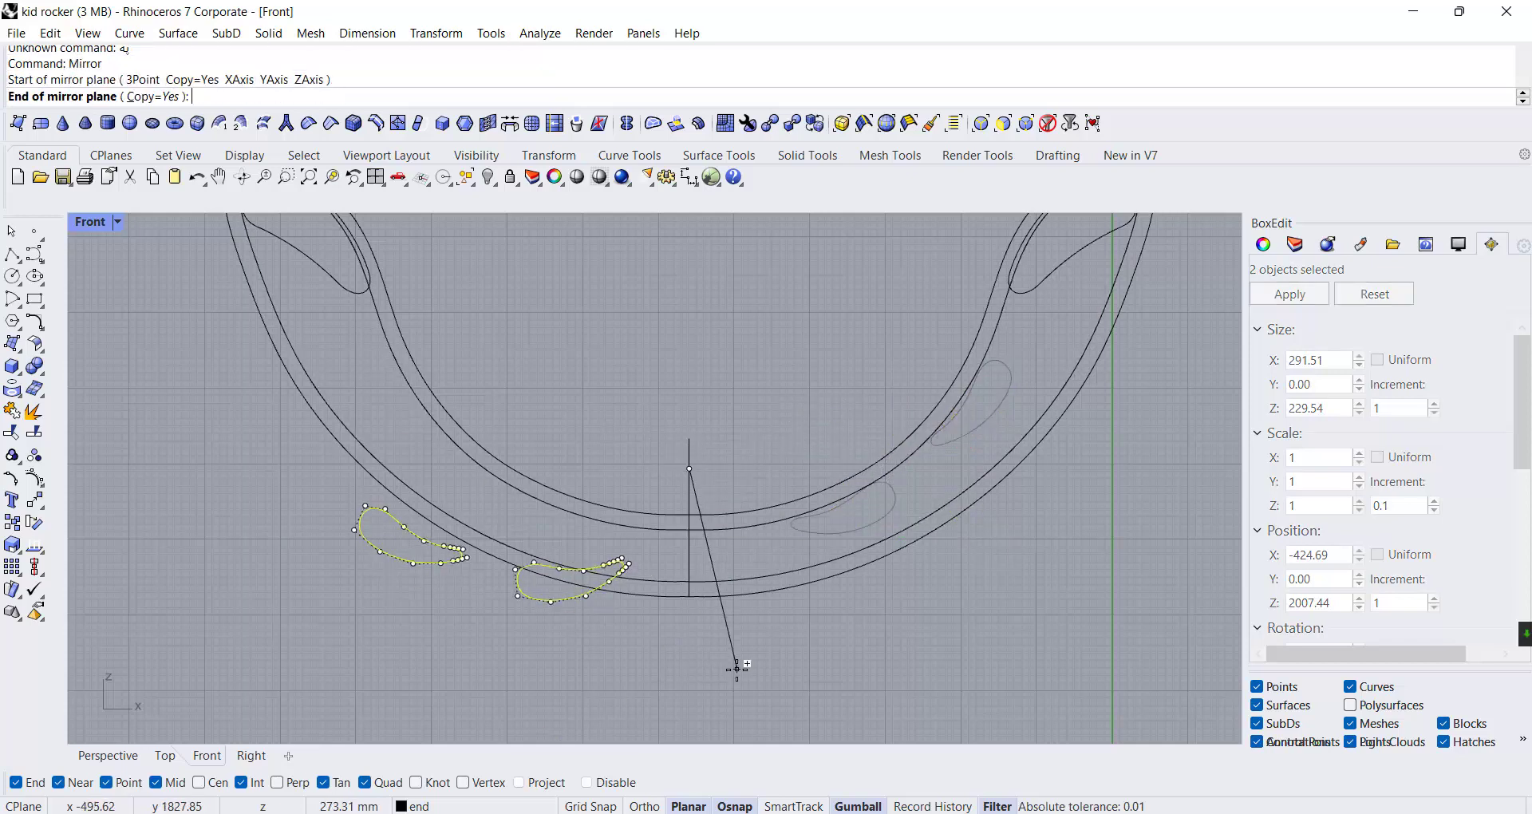
click(646, 671)
Delete the inner offset guide of the rocker outline
scroll(942, 614, down, 5)
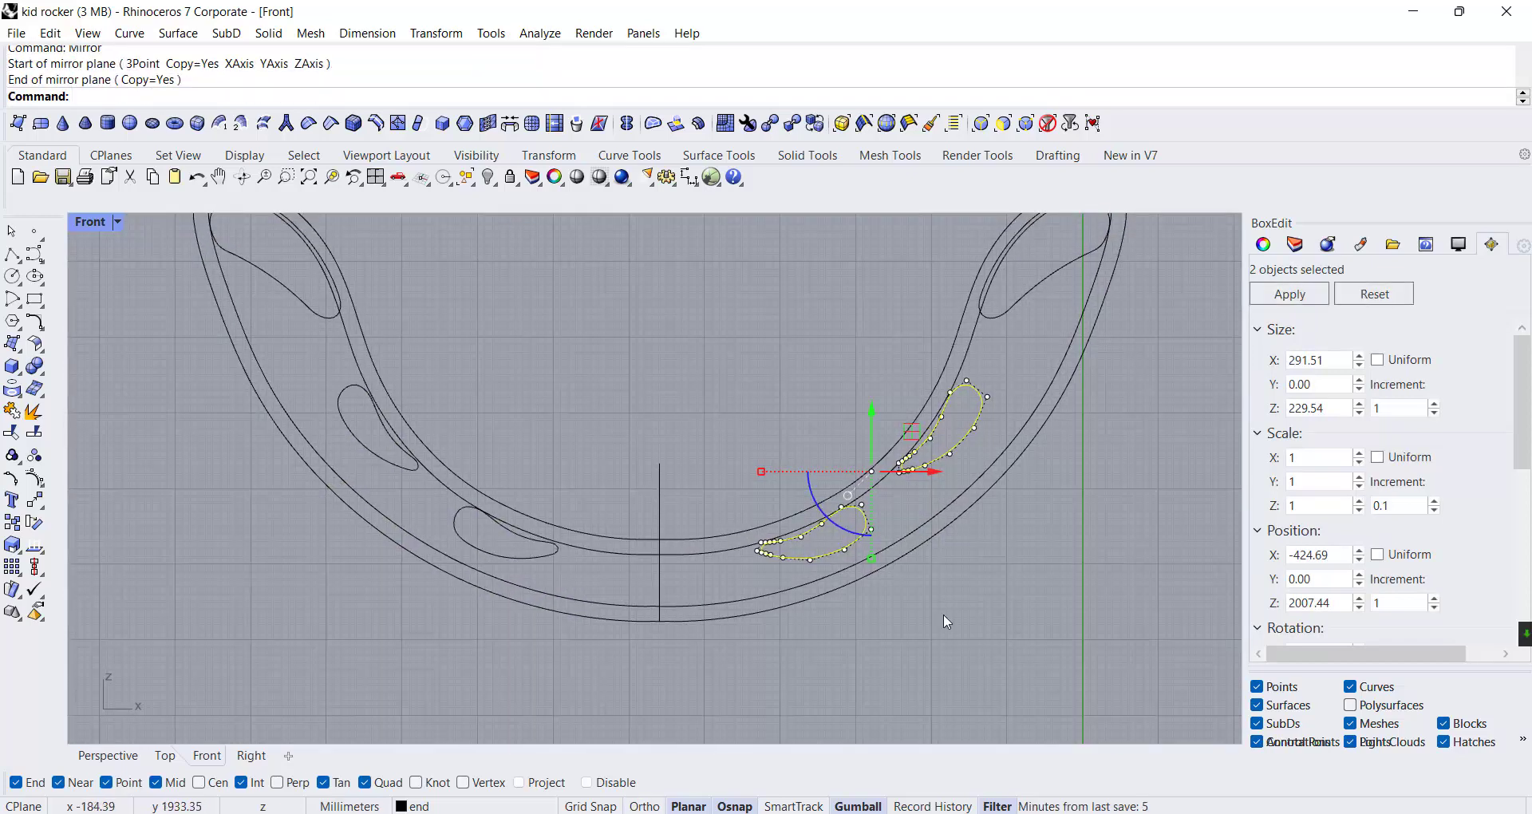
click(995, 480)
key(Delete)
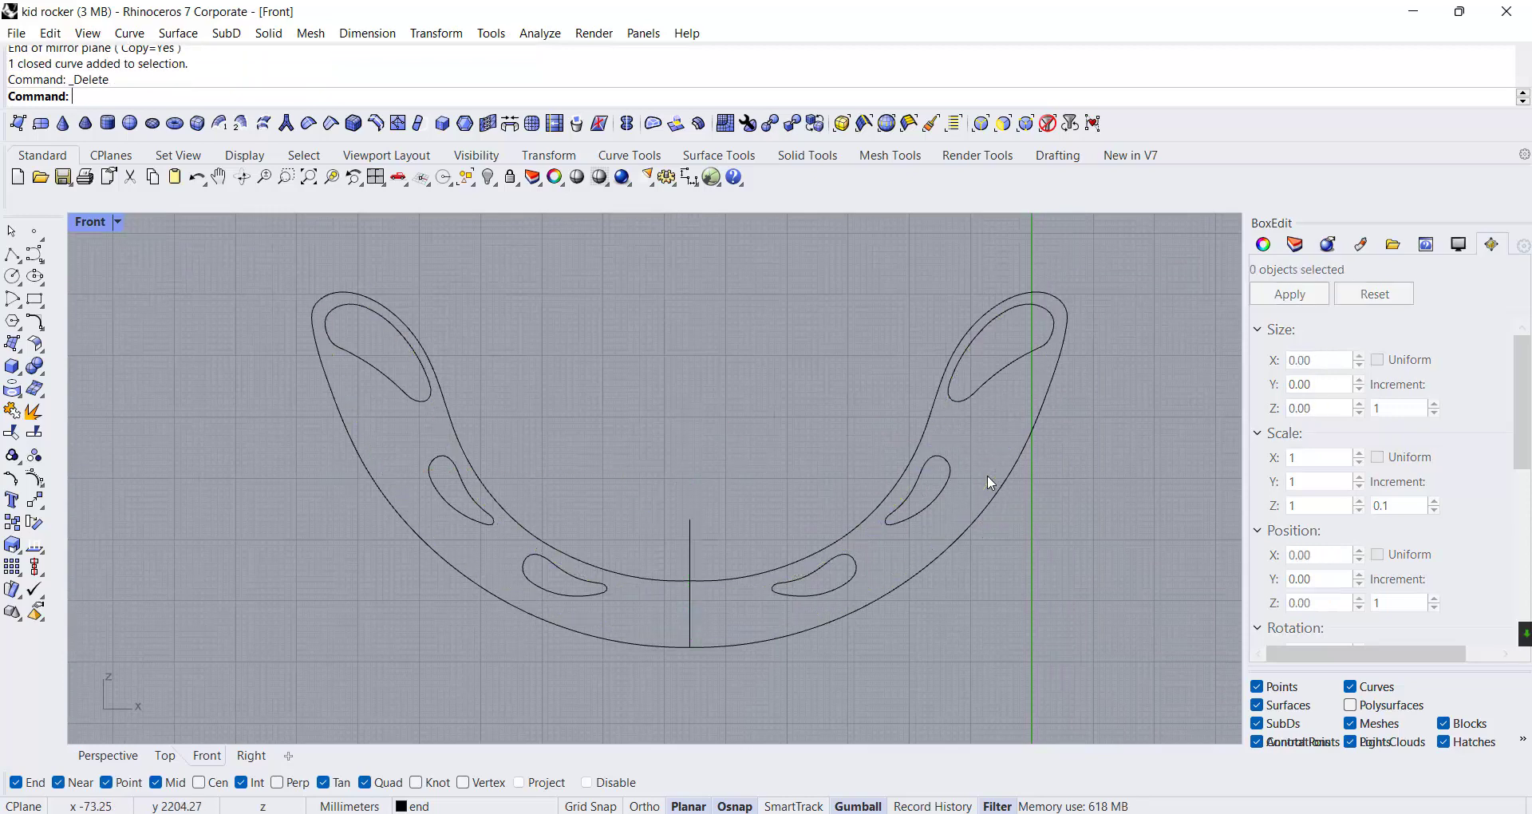
Move the lower left teardrop cutout slightly down and toward the centre line
scroll(735, 588, up, 4)
drag(471, 428, 622, 604)
scroll(623, 599, up, 2)
drag(506, 451, 536, 468)
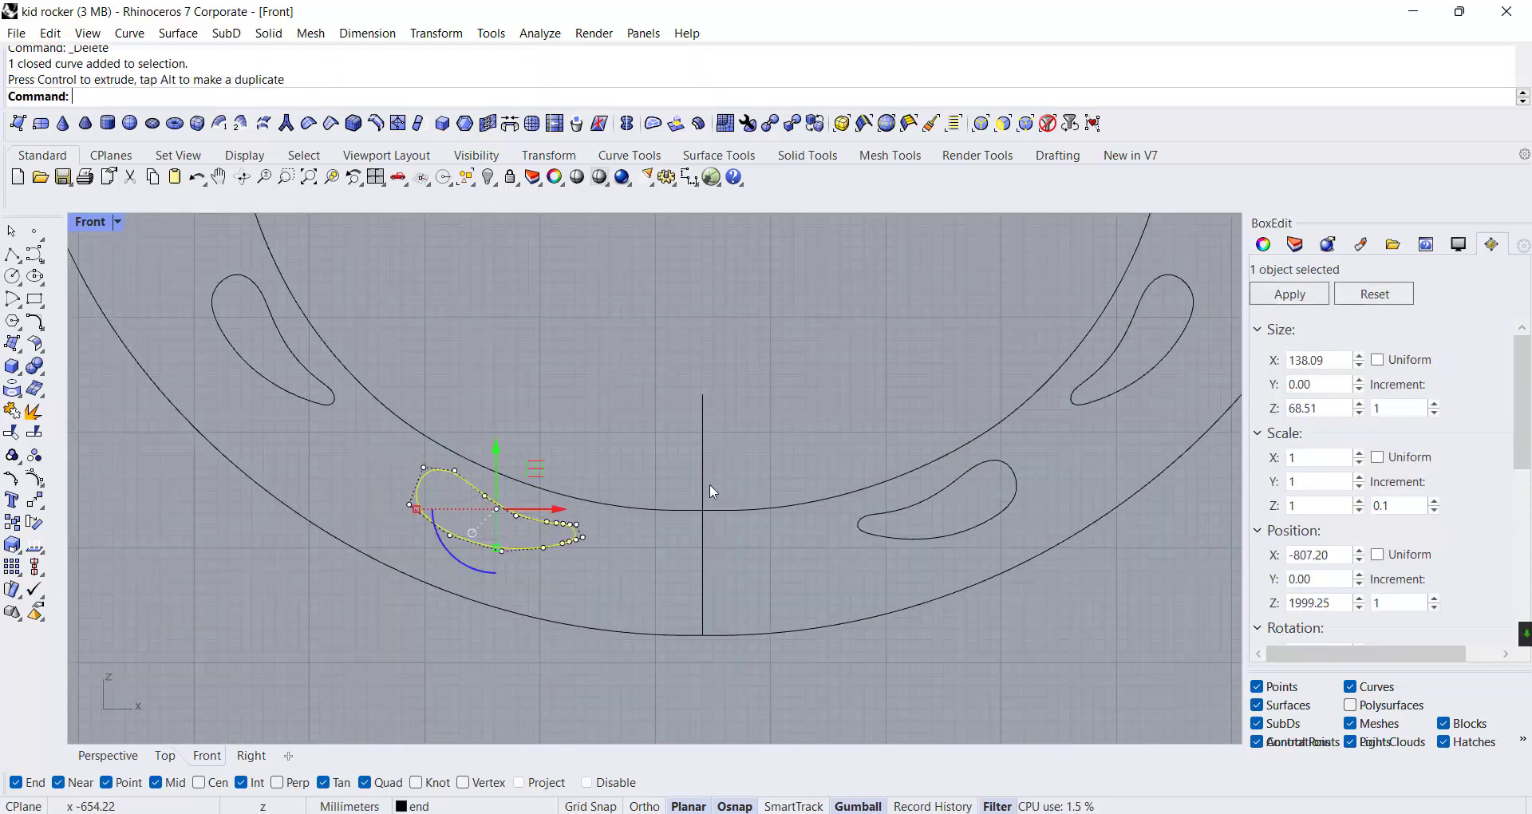
Delete the lower right teardrop cutout
click(917, 506)
click(914, 503)
key(Delete)
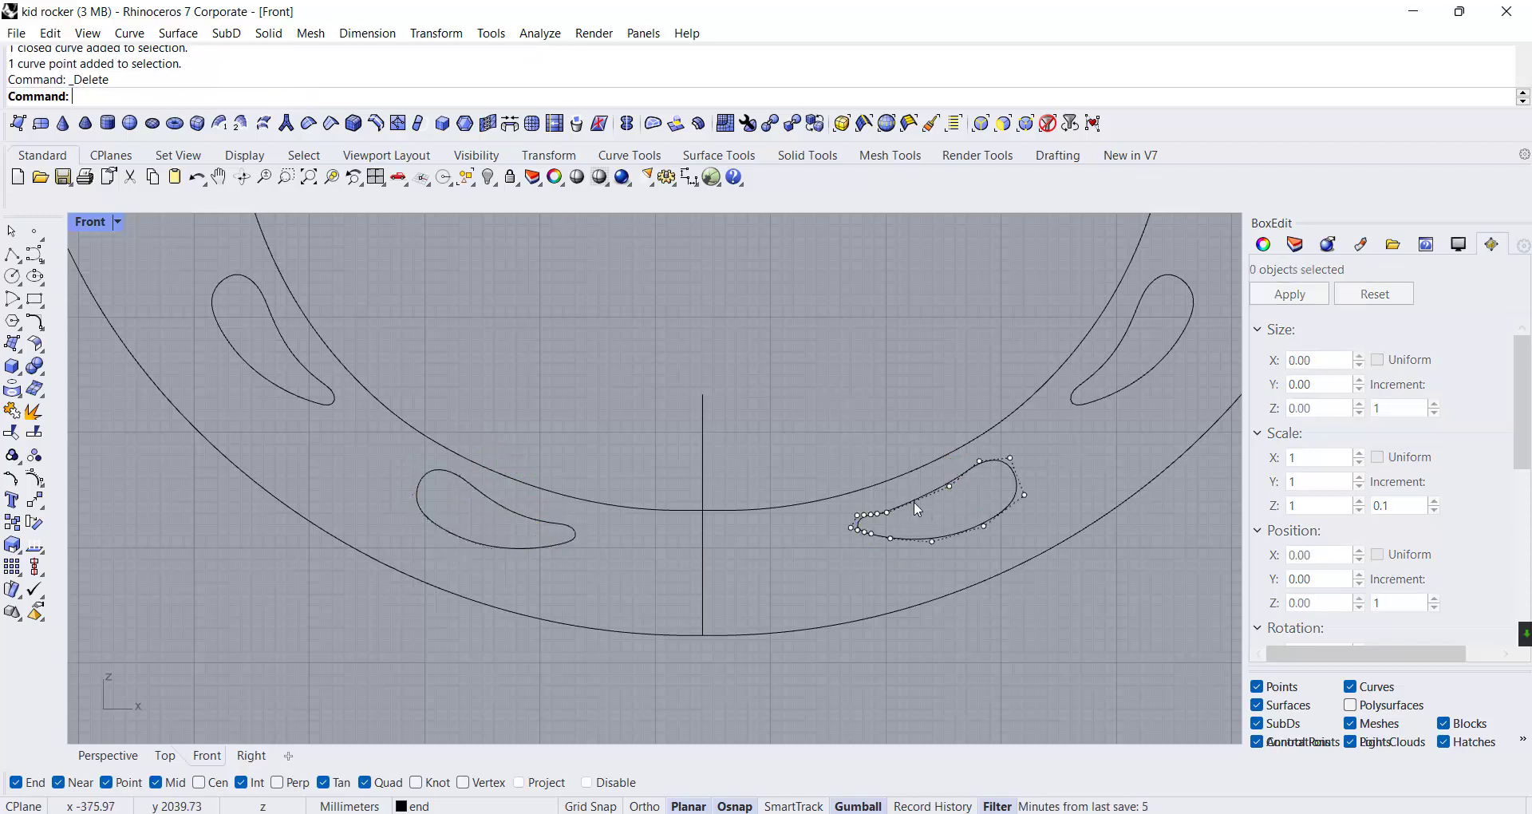
click(915, 502)
key(Escape)
click(964, 534)
key(Delete)
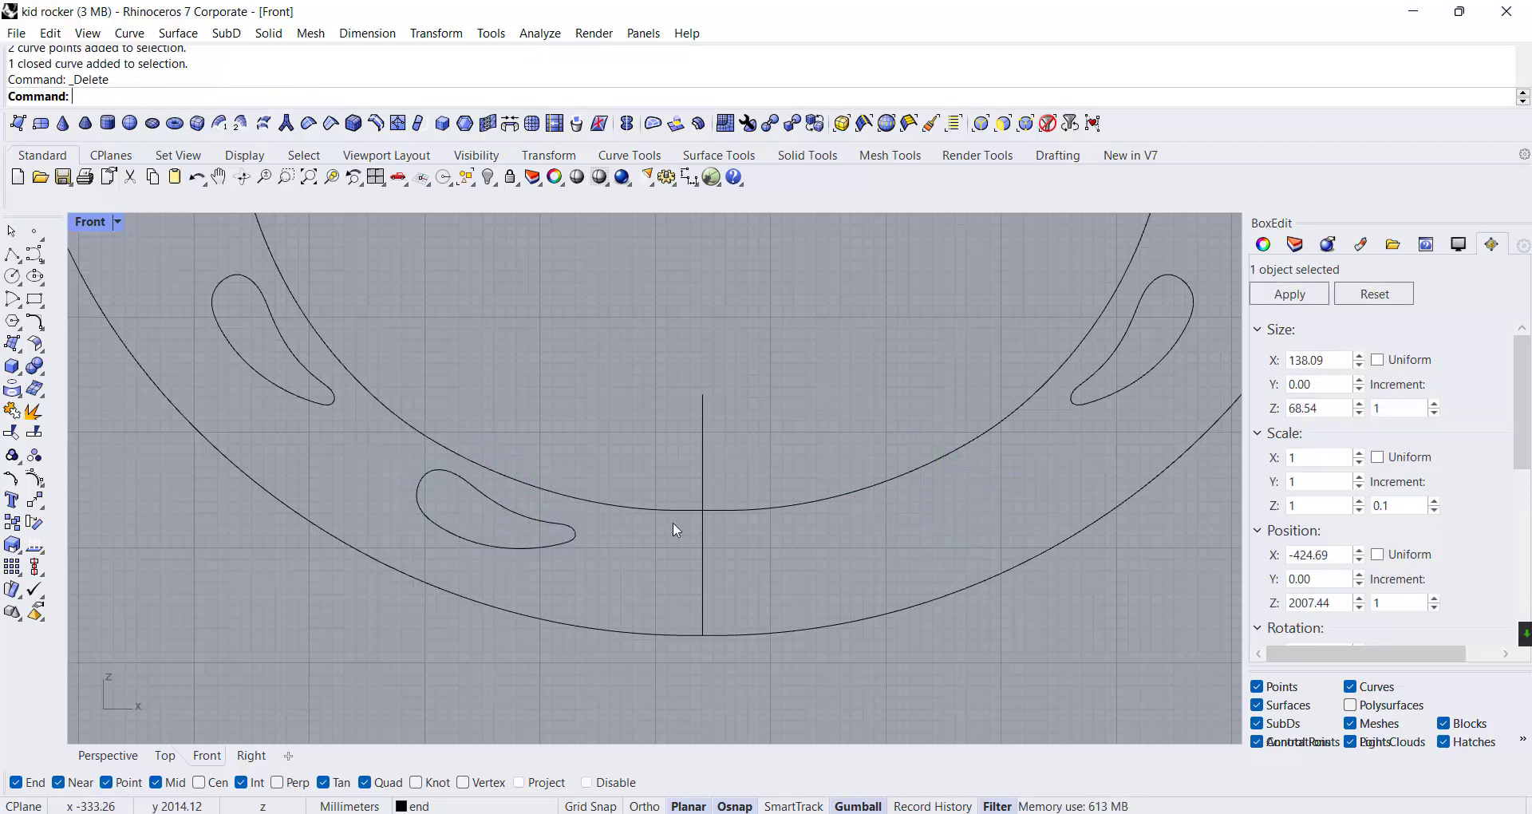
Mirror the lower left teardrop cutout across the vertical centre line, keeping the original
click(501, 504)
text(Mirror)
key(Return)
click(703, 395)
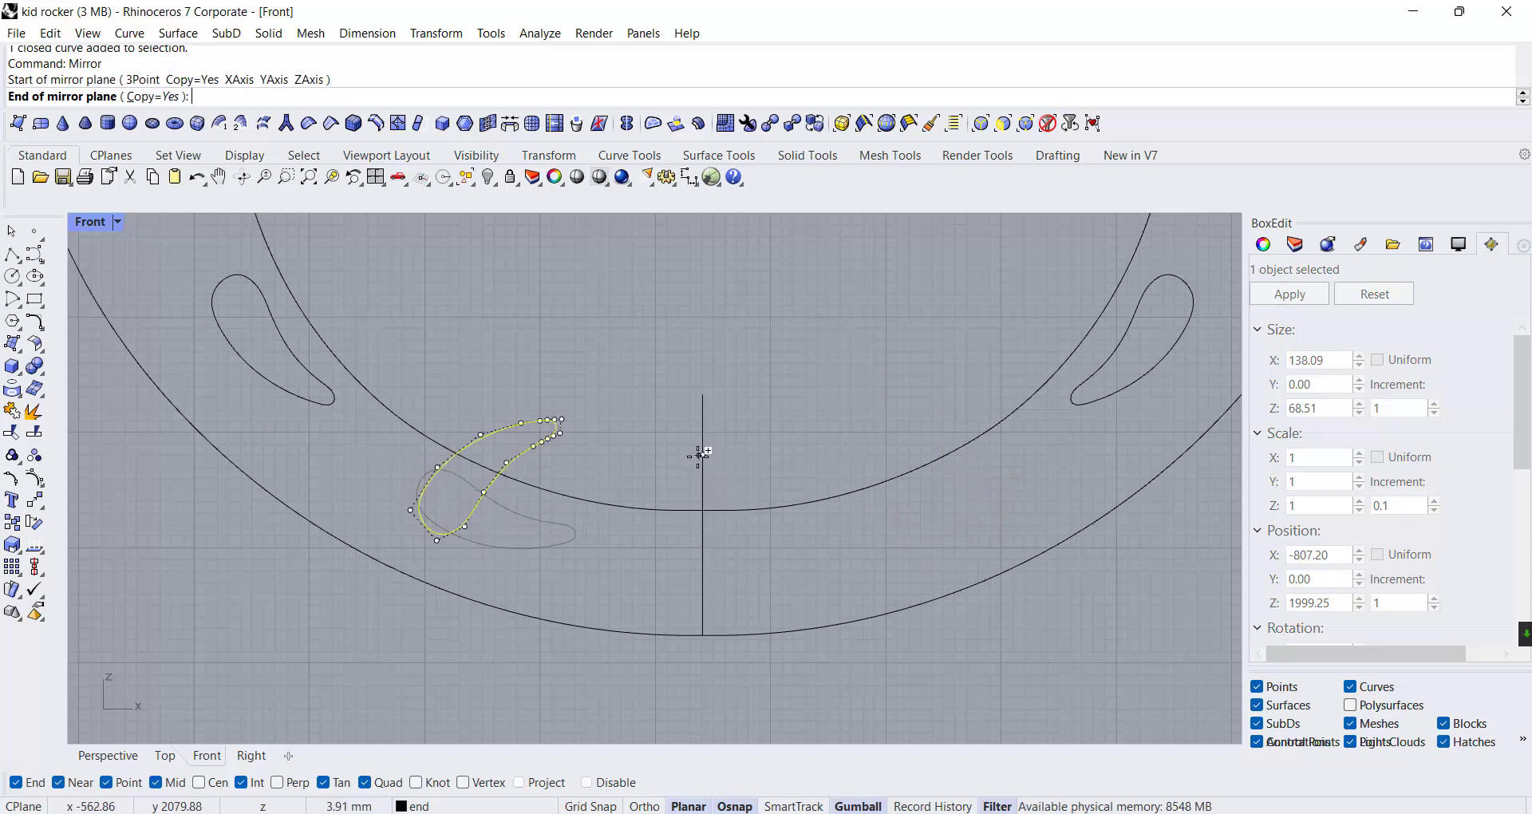
click(704, 612)
key(Escape)
scroll(964, 672, down, 5)
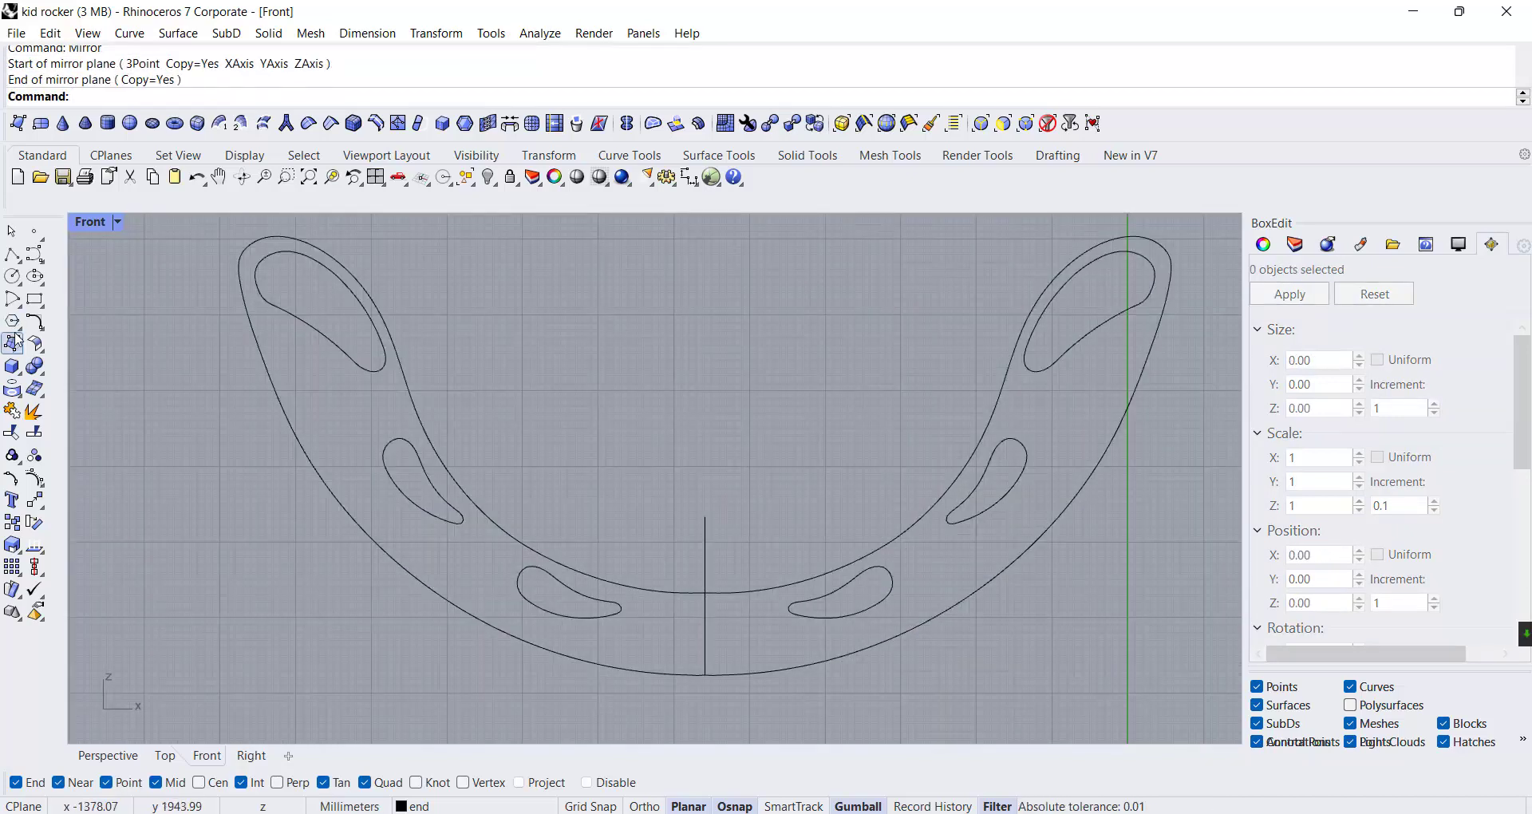
Draw a 70 × 25 mm rectangle across the vertical centre line, inside the lowest part of the rocker band
scroll(702, 665, up, 6)
scroll(564, 510, down, 2)
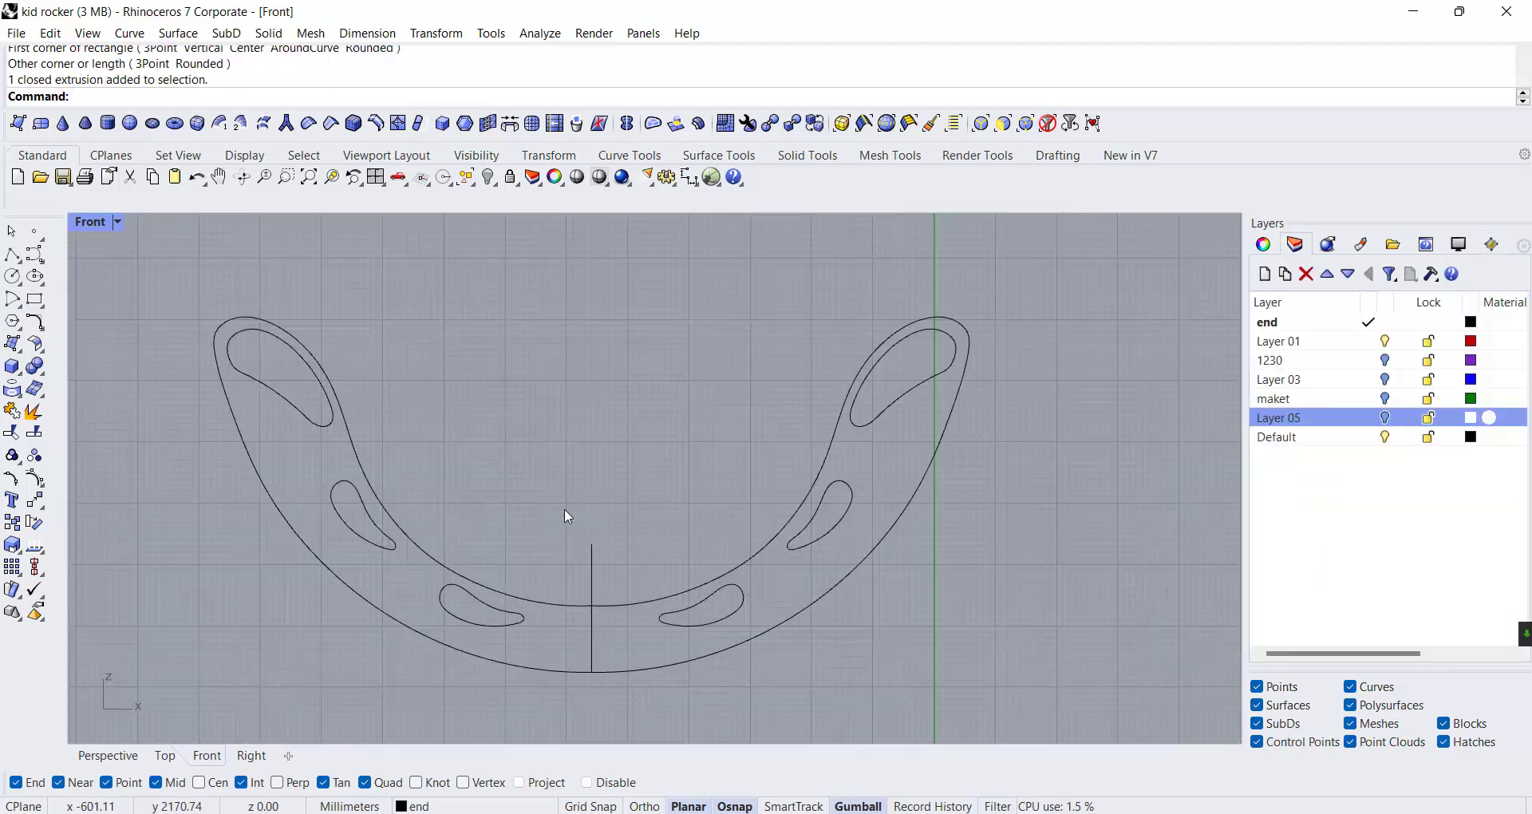
click(35, 300)
scroll(673, 682, up, 1)
scroll(518, 645, up, 1)
click(638, 639)
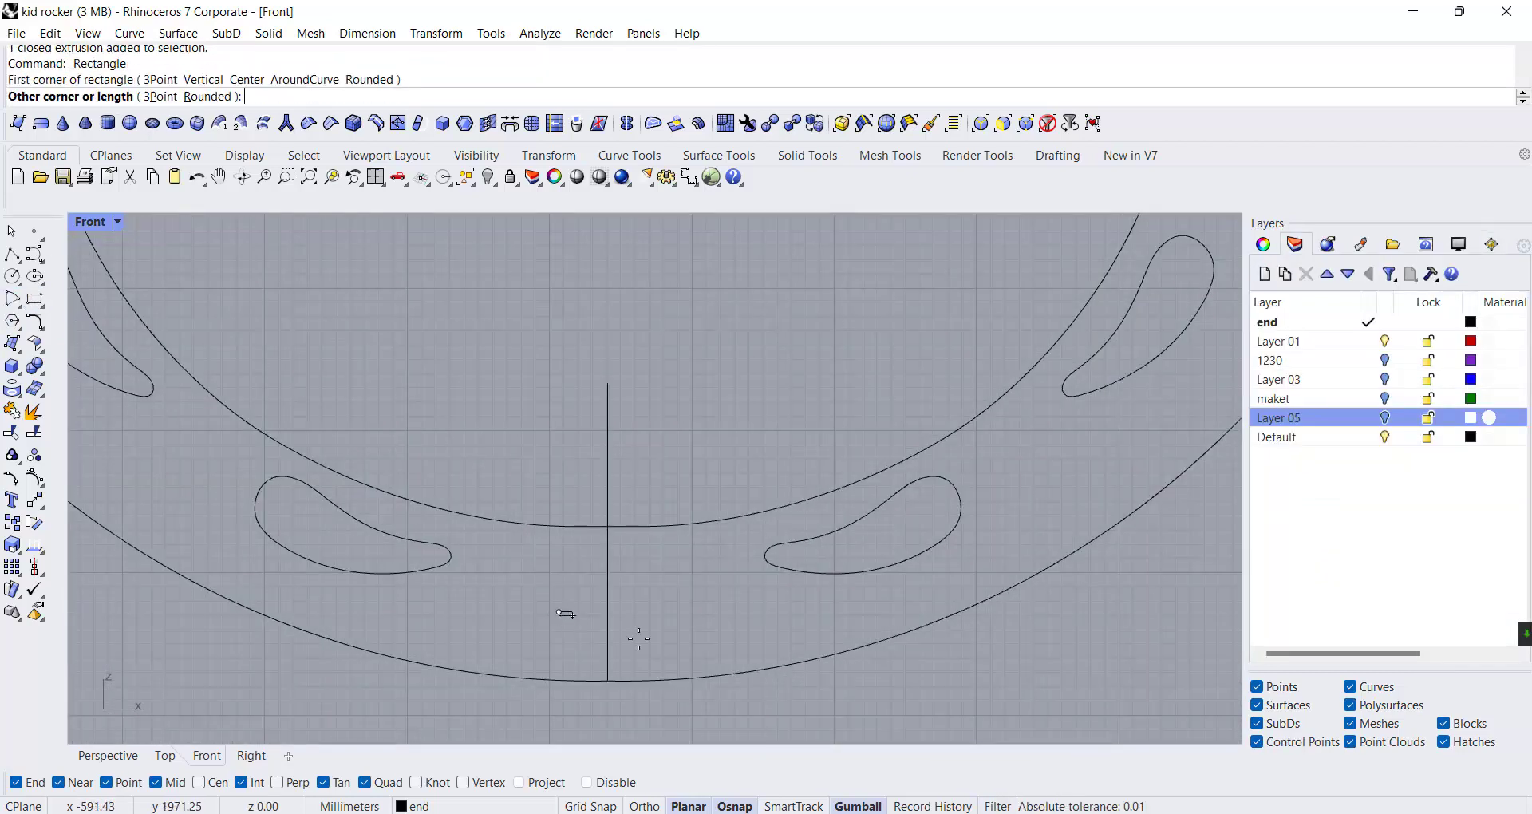
text(70)
key(Return)
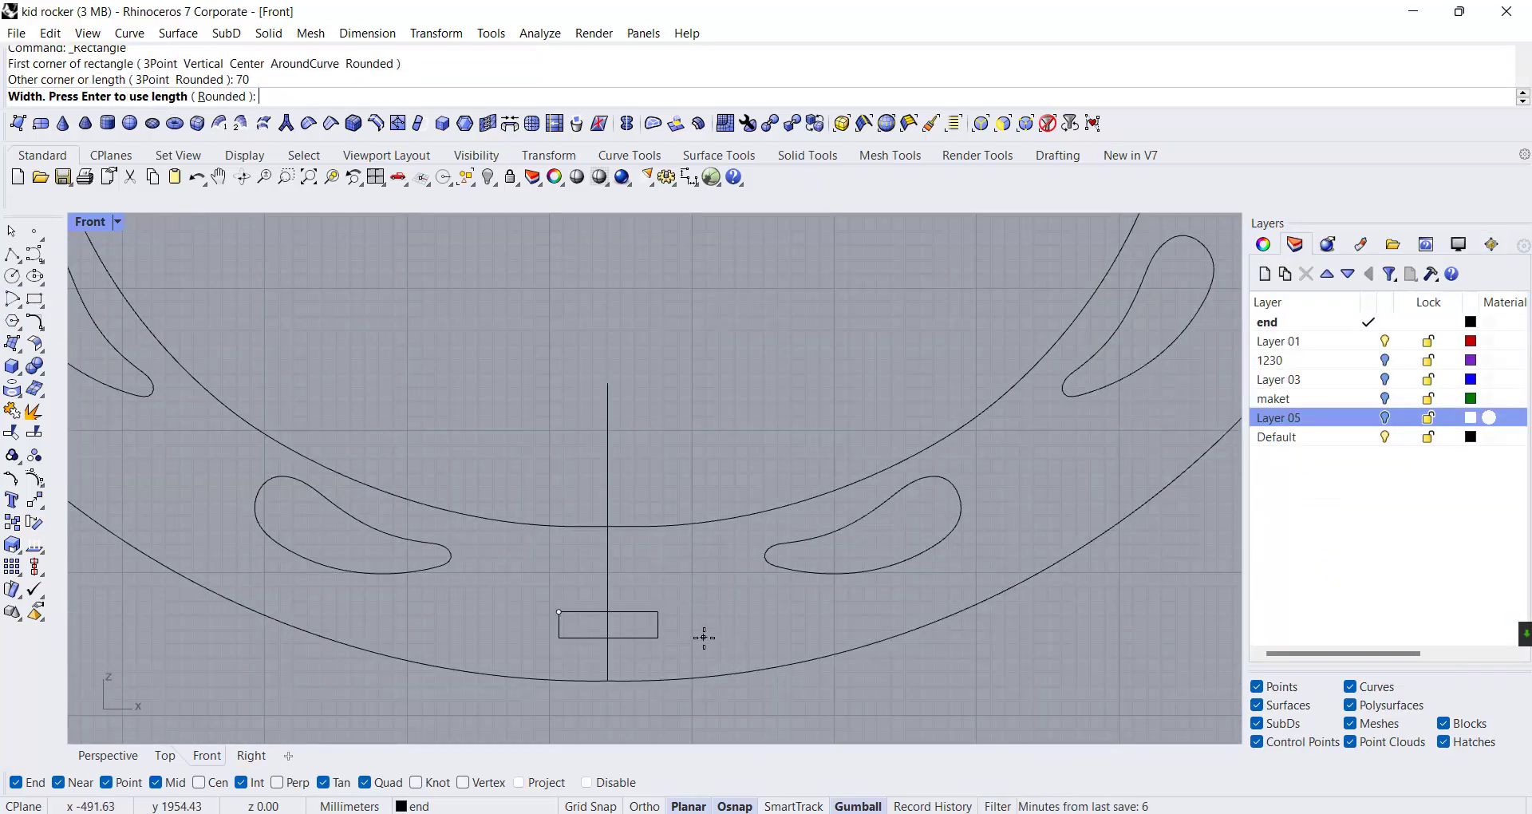
text(25)
key(Return)
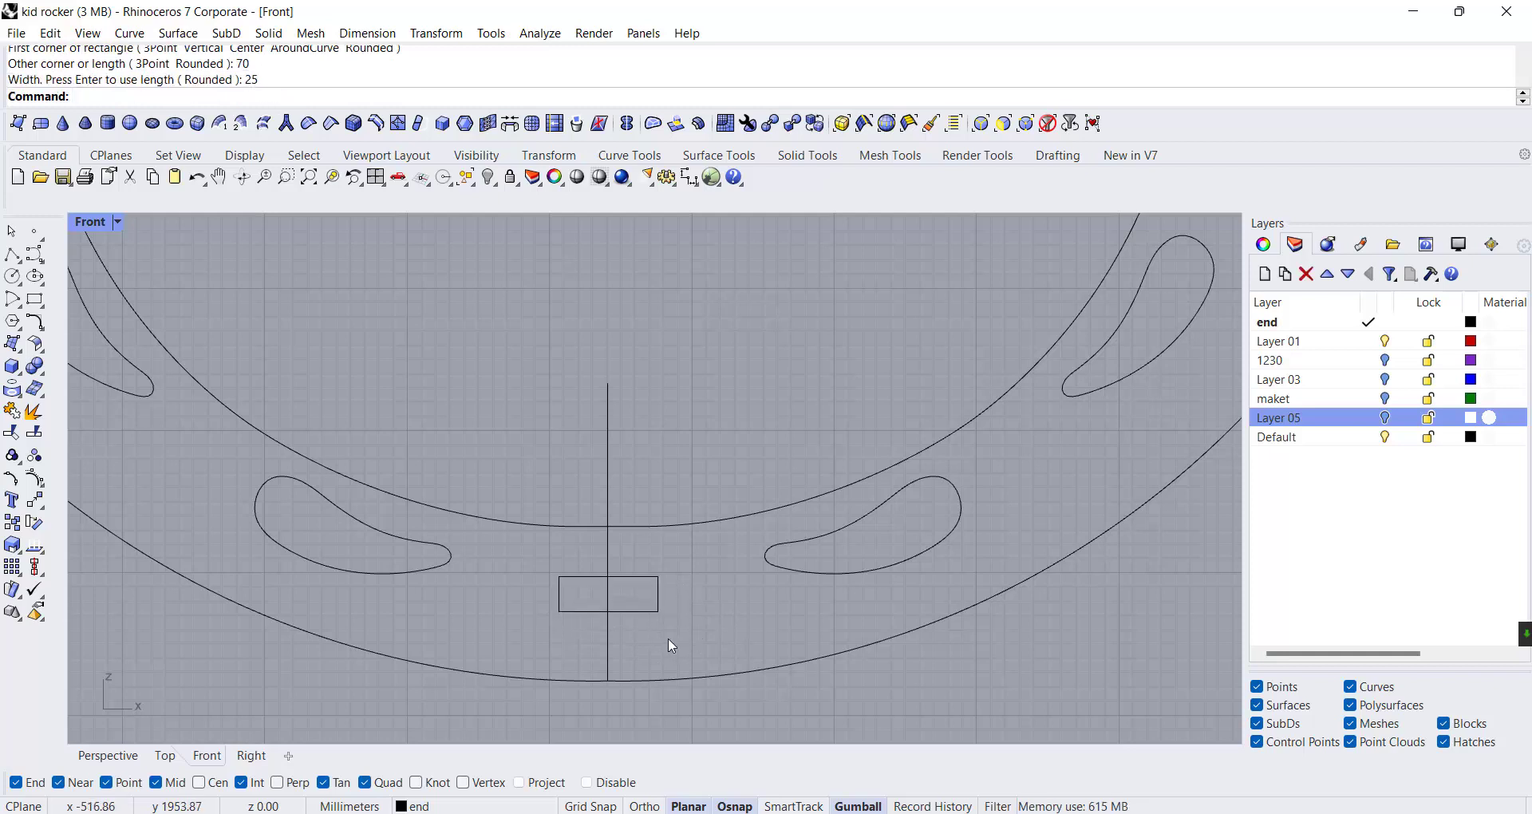
Move the rectangle down along the centre line toward the lower edge of the rocker band
text(60)
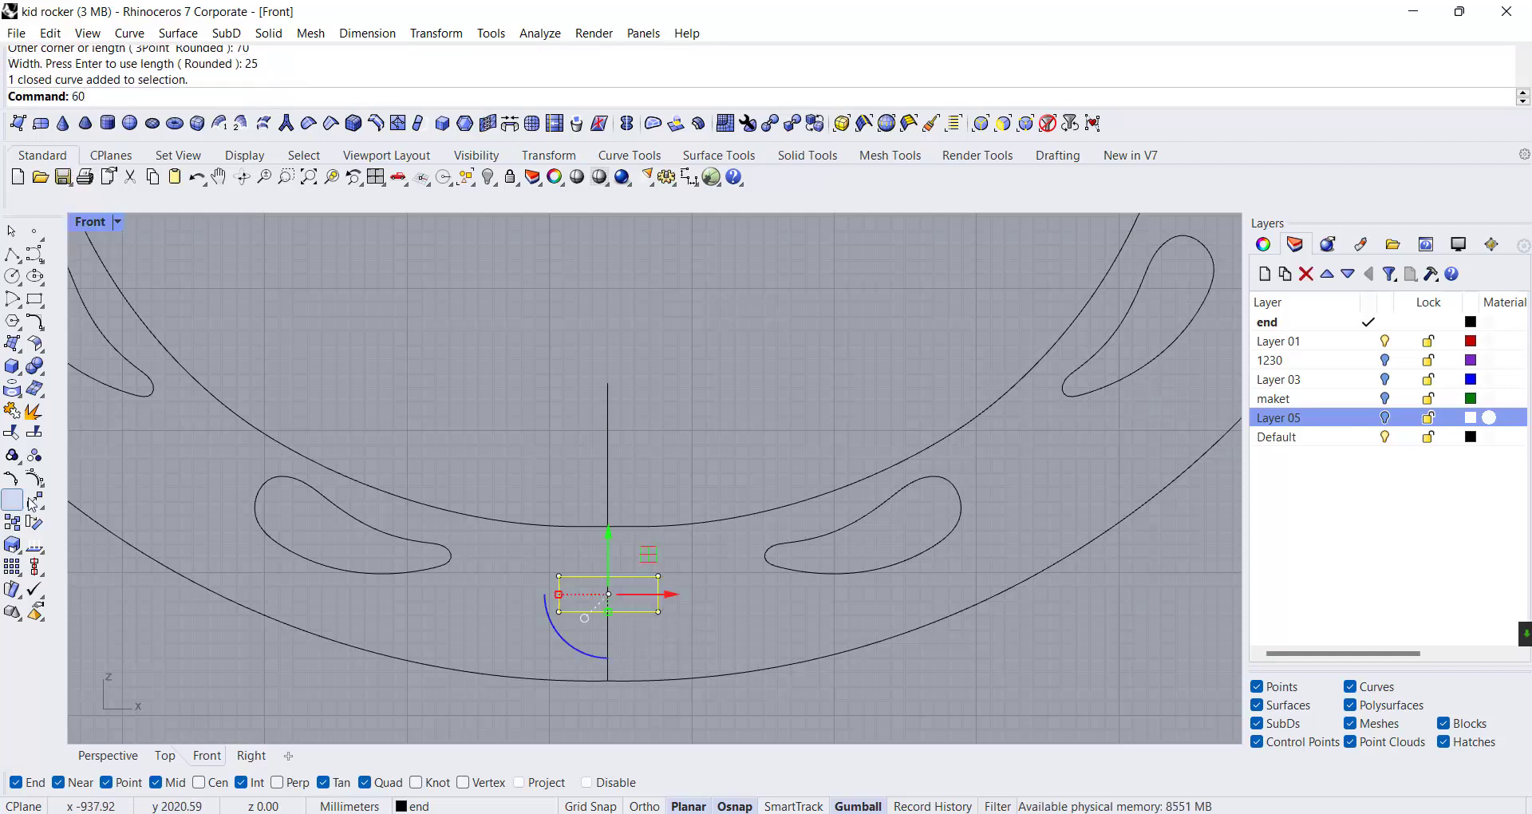
drag(608, 611, 612, 656)
click(611, 675)
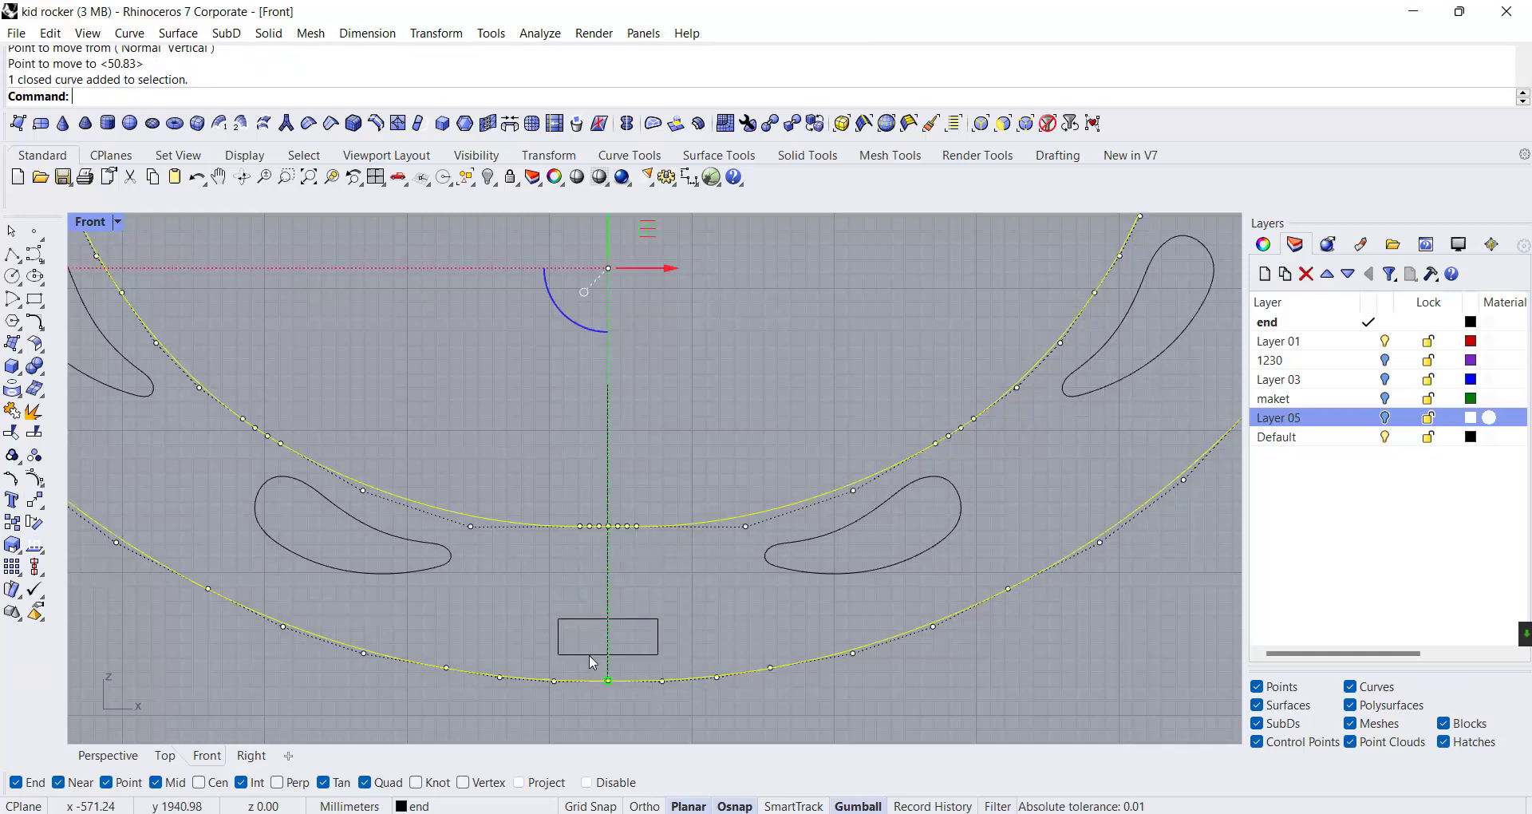
scroll(598, 654, down, 3)
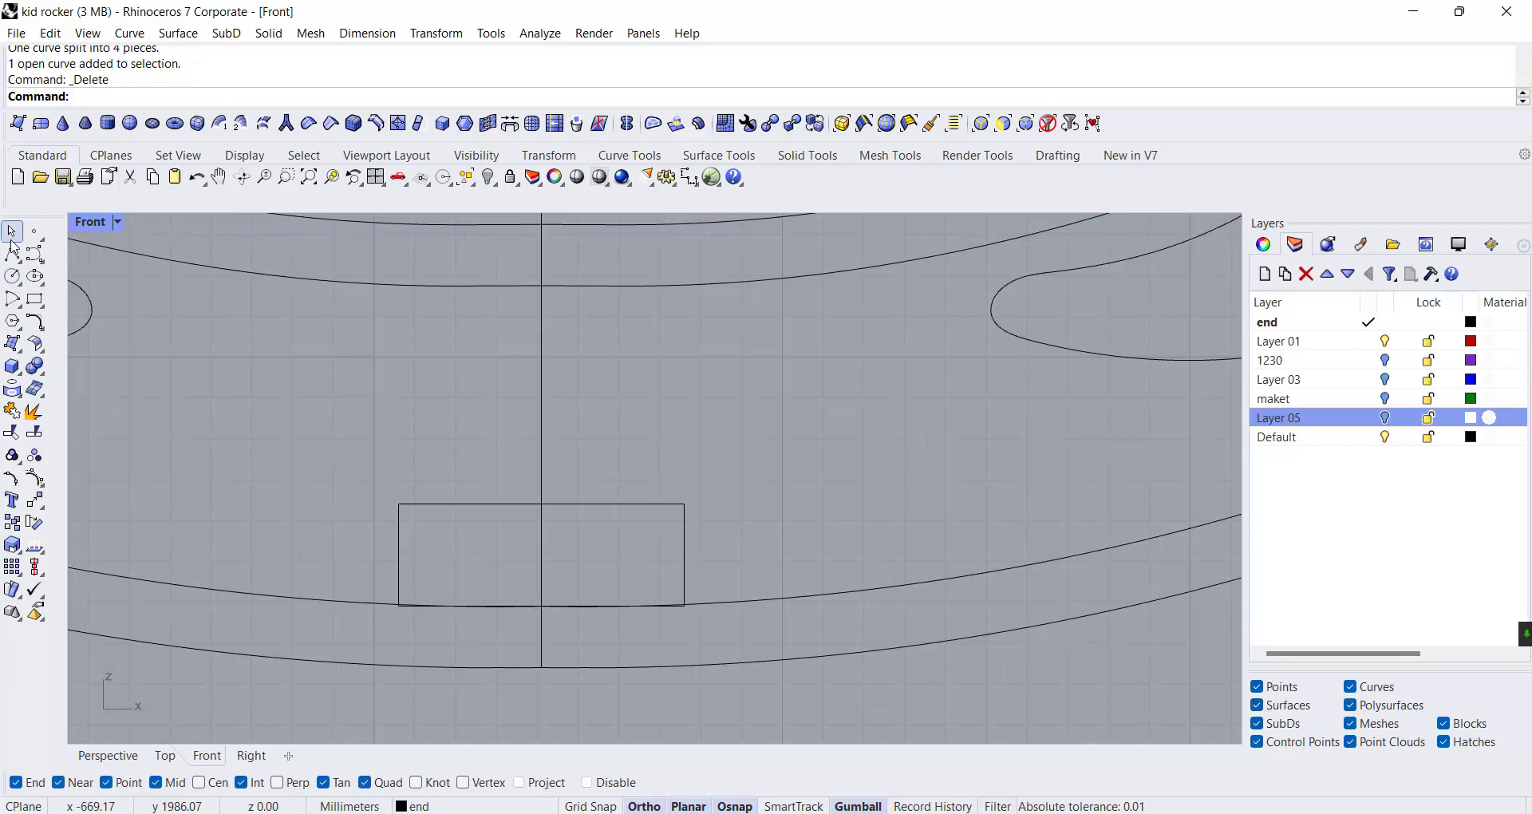
click(13, 252)
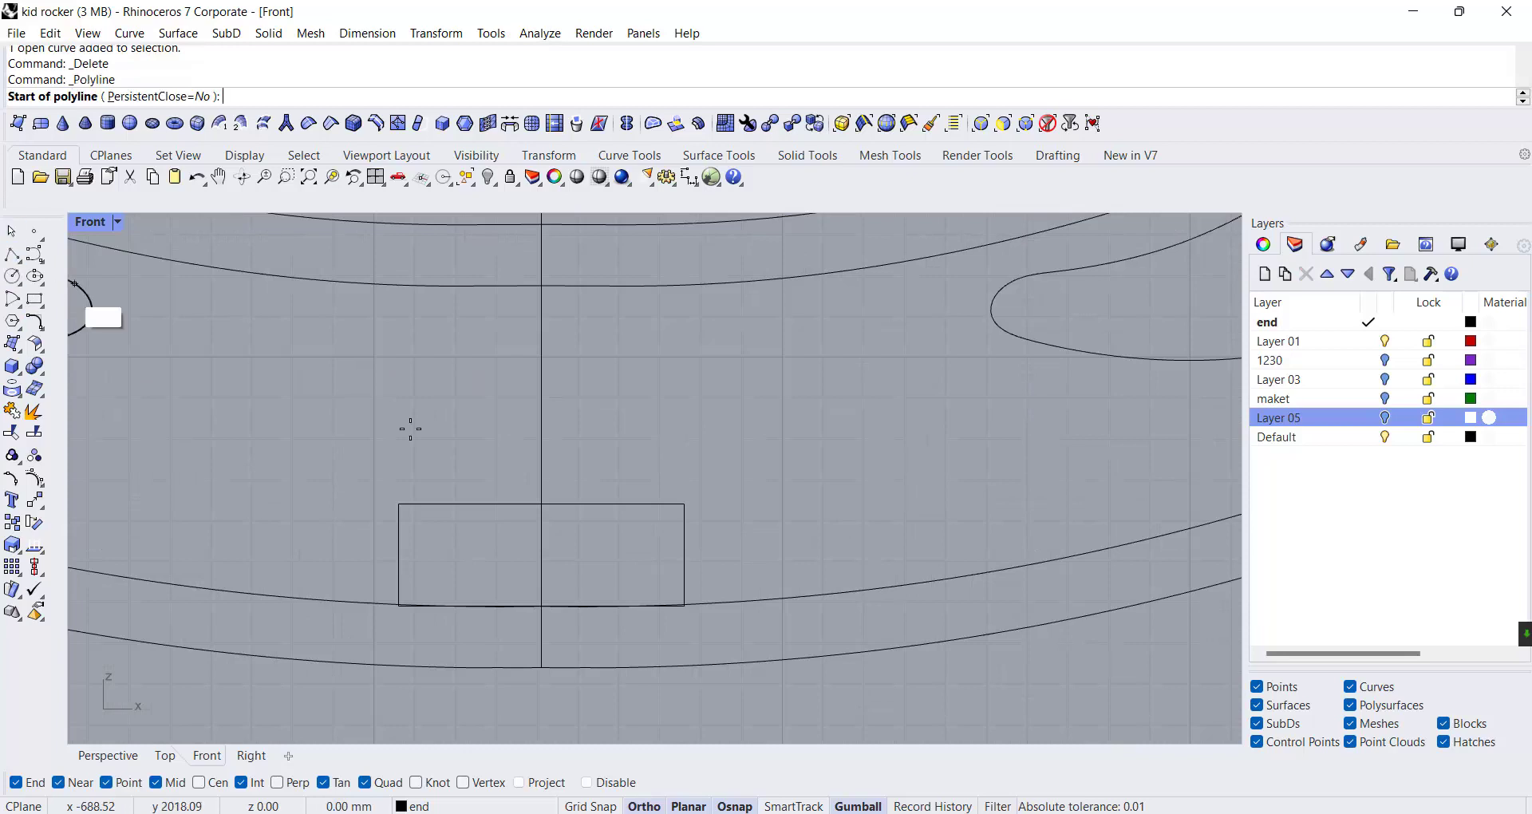
click(546, 511)
key(Escape)
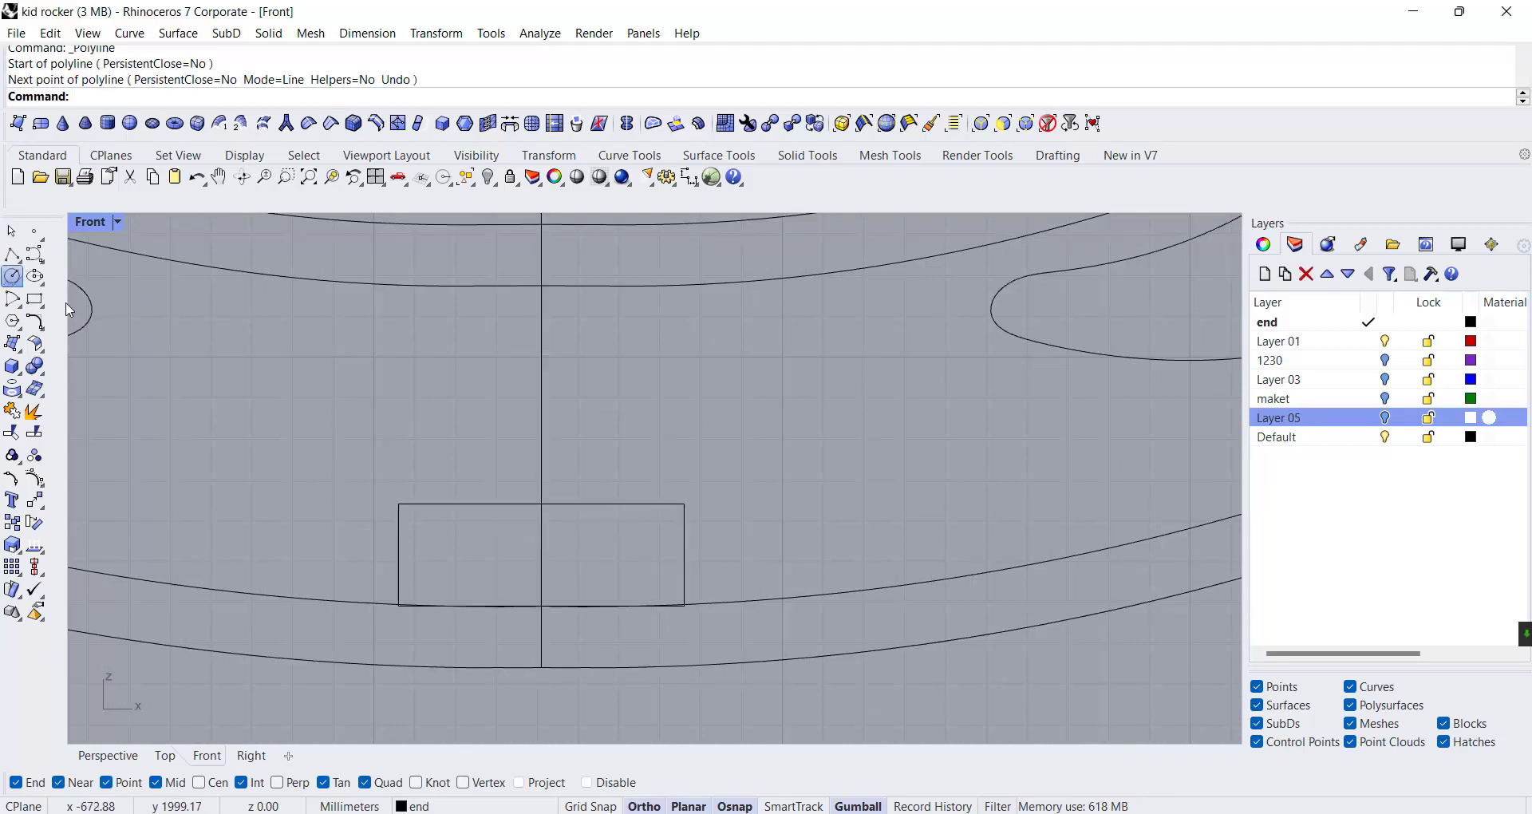
Draw a circle of radius 2.5 mm centred on the midpoint of the rectangle's top edge
click(13, 276)
click(542, 505)
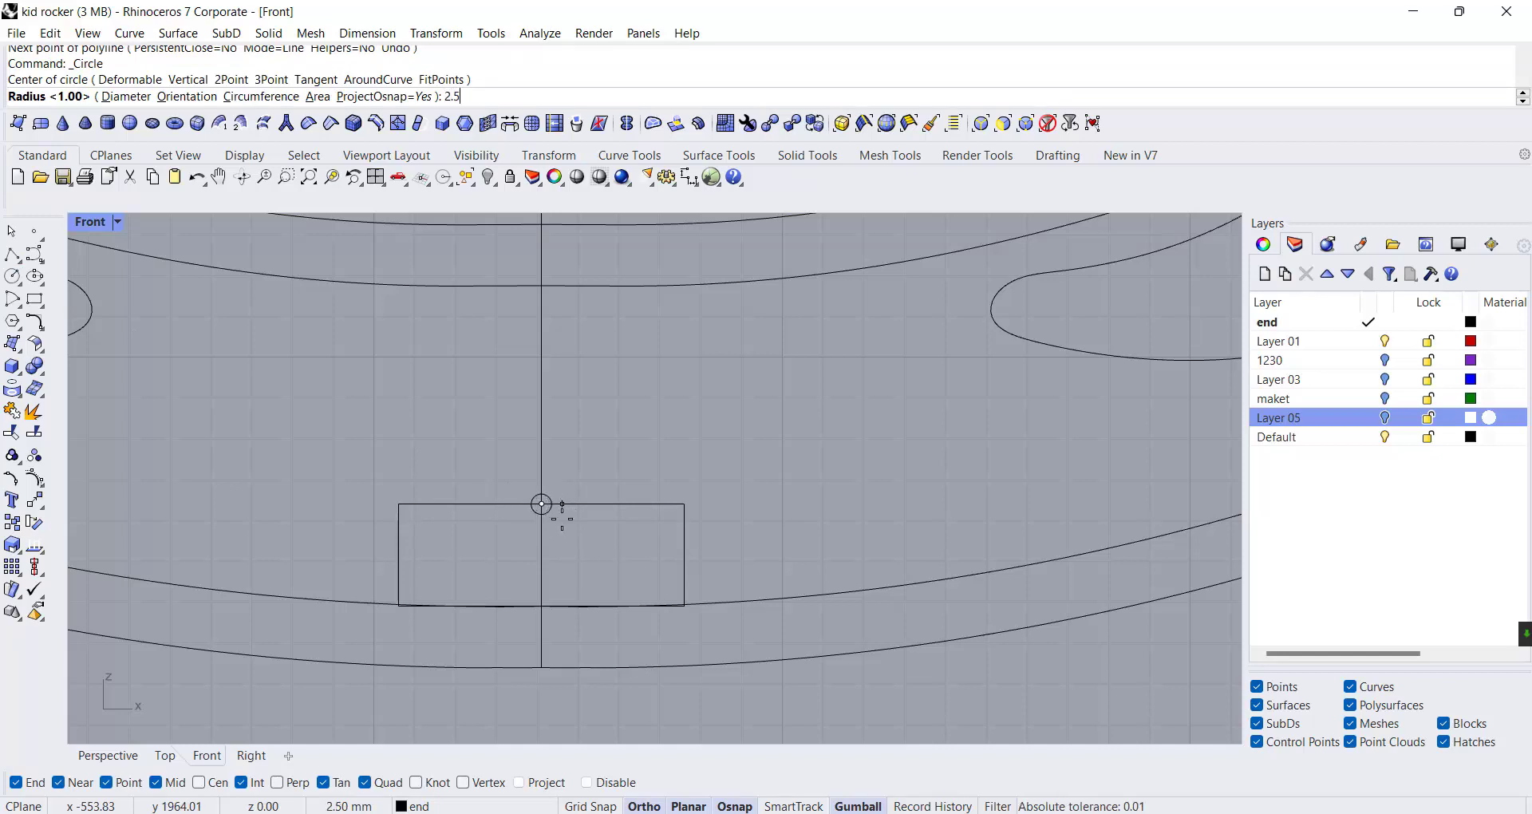
key(Return)
click(543, 447)
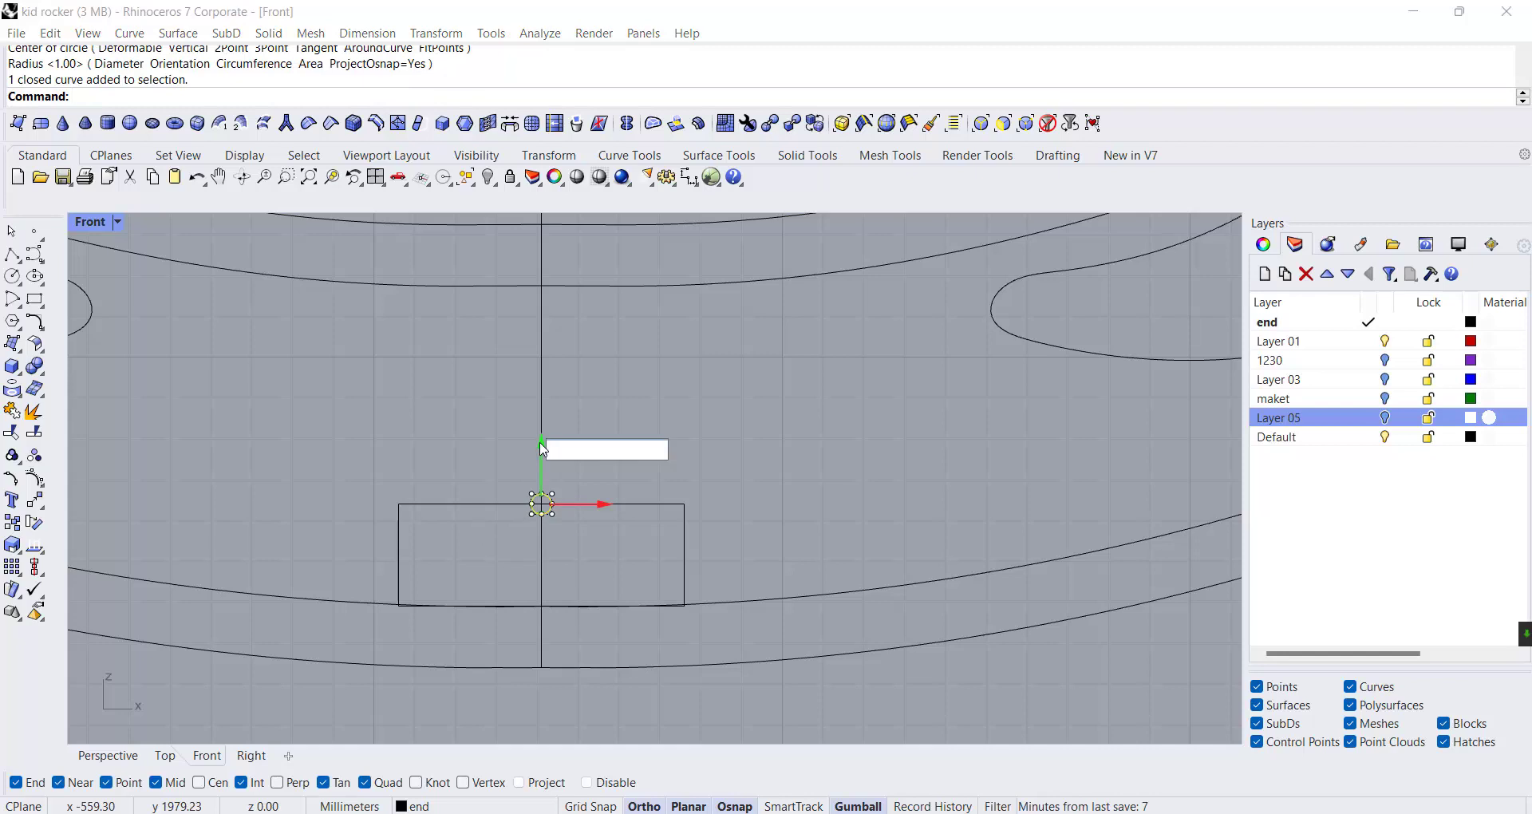
key(Escape)
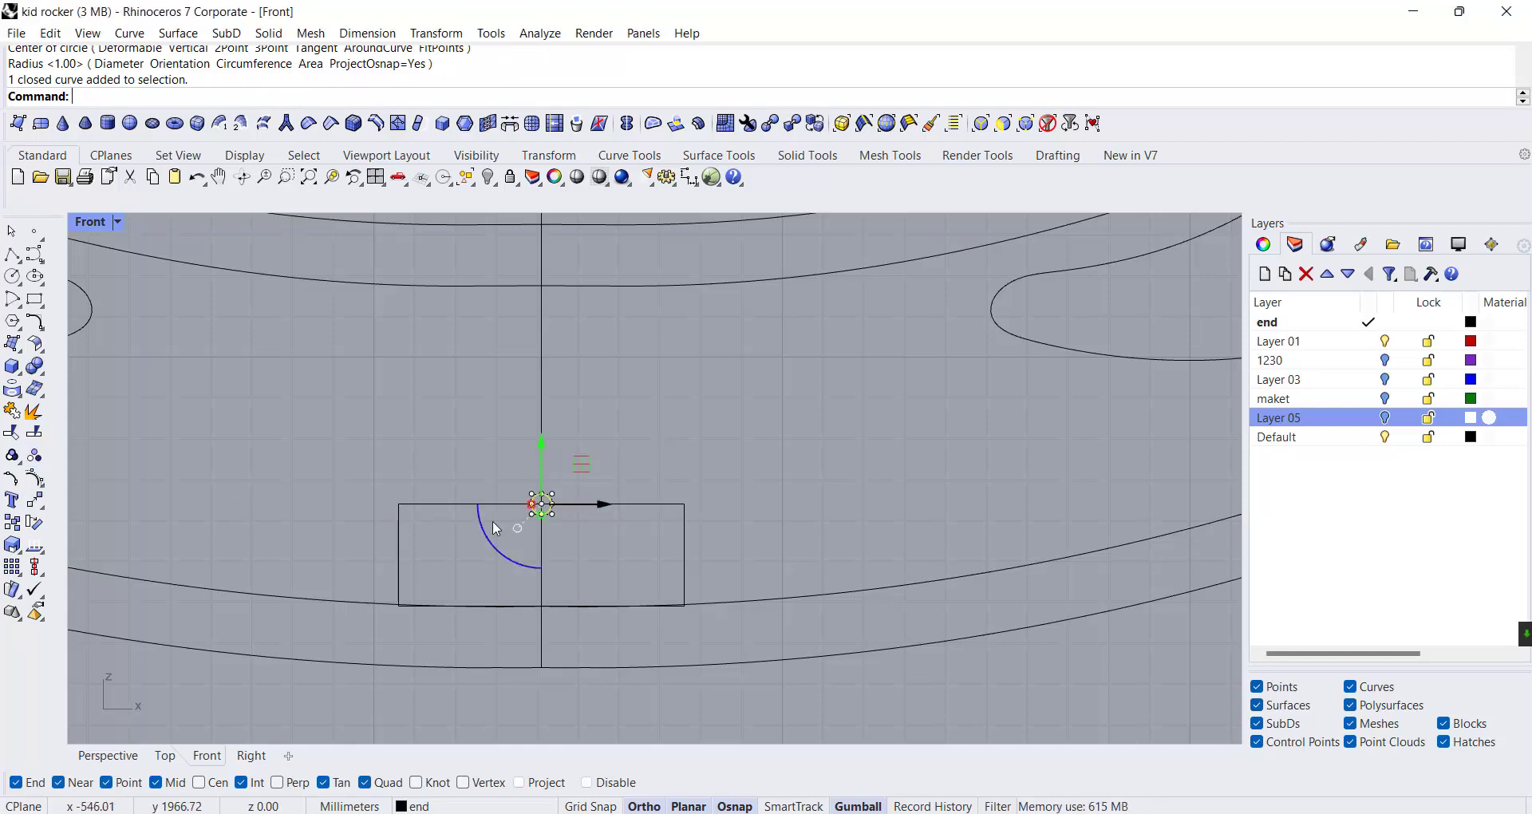
Move the small circle from the rectangle's top edge to the rectangle's centre
click(34, 500)
click(542, 505)
scroll(489, 533, up, 2)
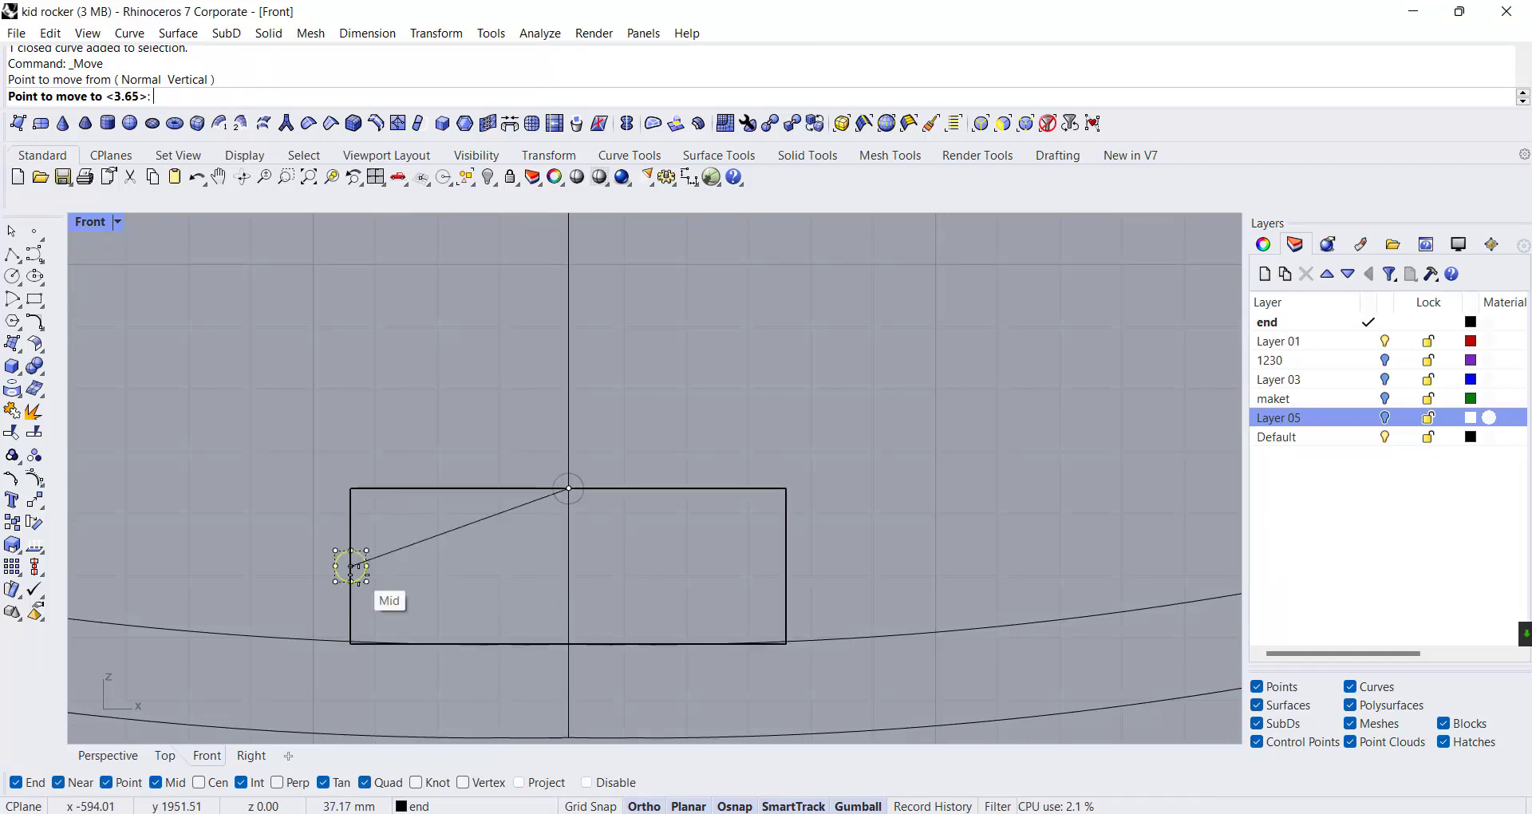
click(569, 567)
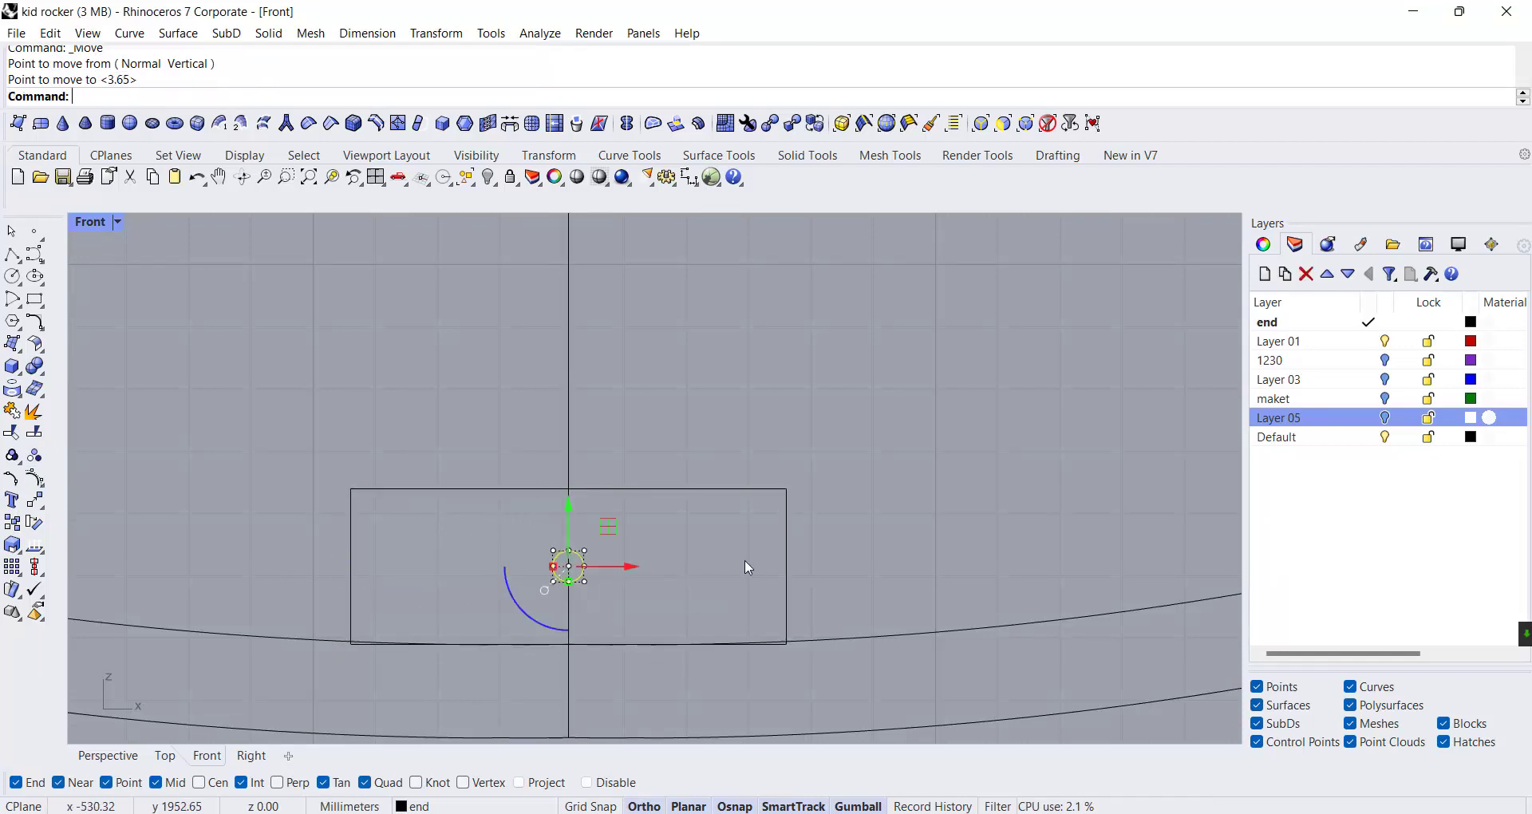
Copy the centre circle horizontally 16 mm to each side within the rectangle
click(632, 570)
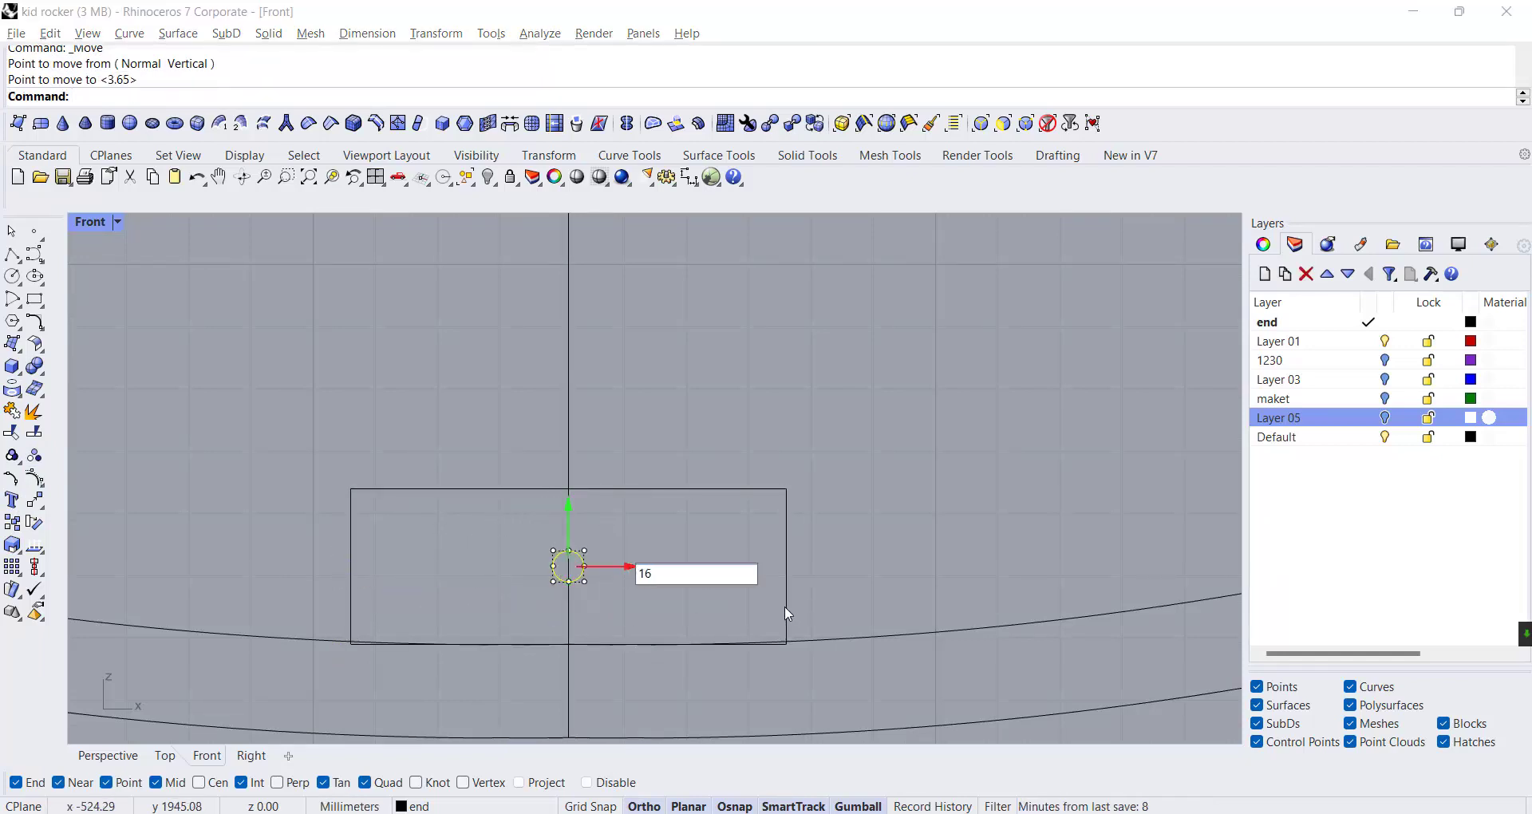
key(Return)
click(597, 562)
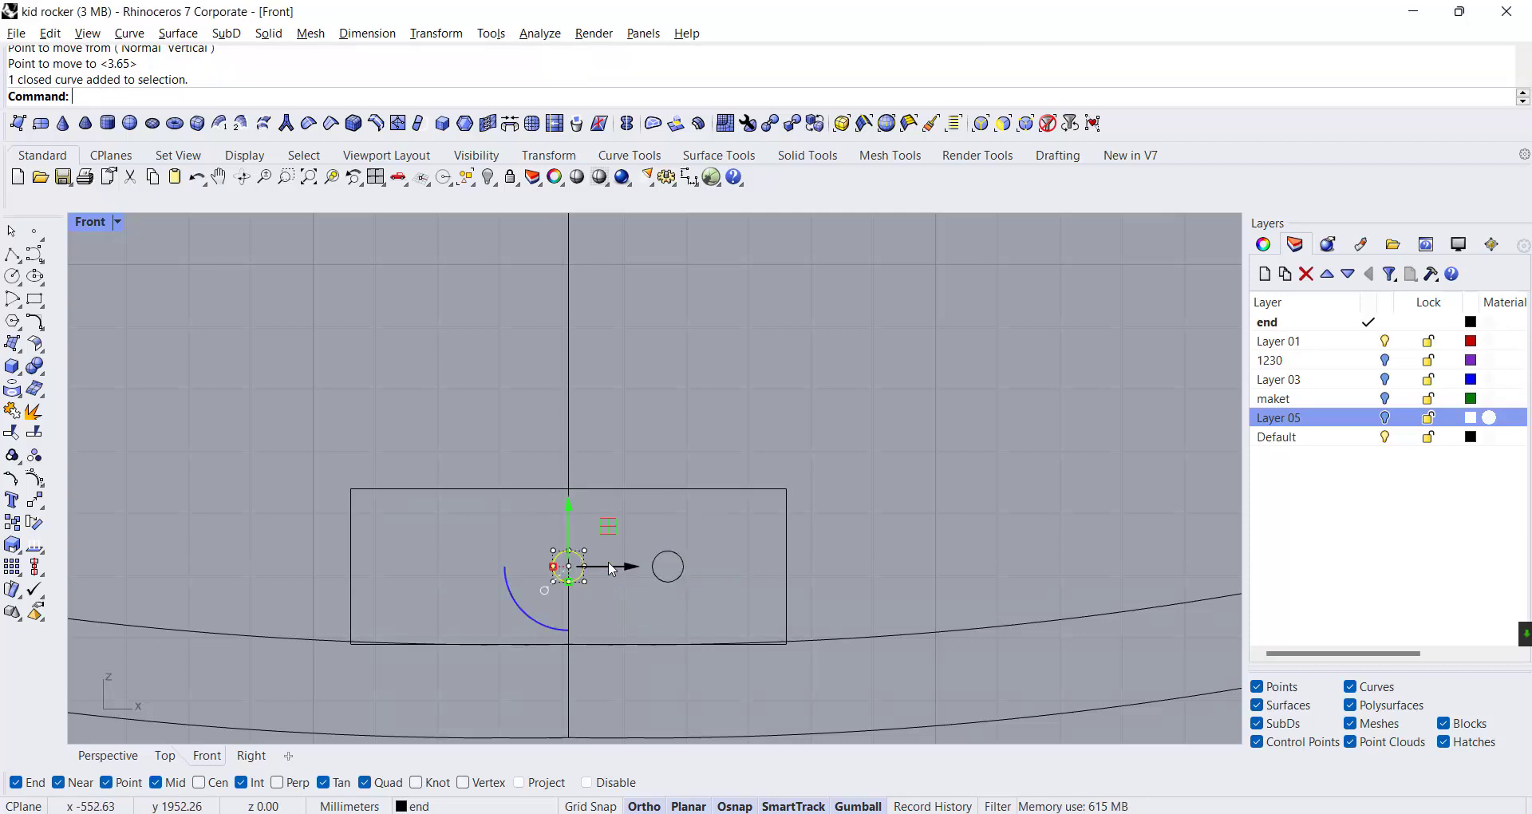
click(636, 567)
text(-16)
key(Return)
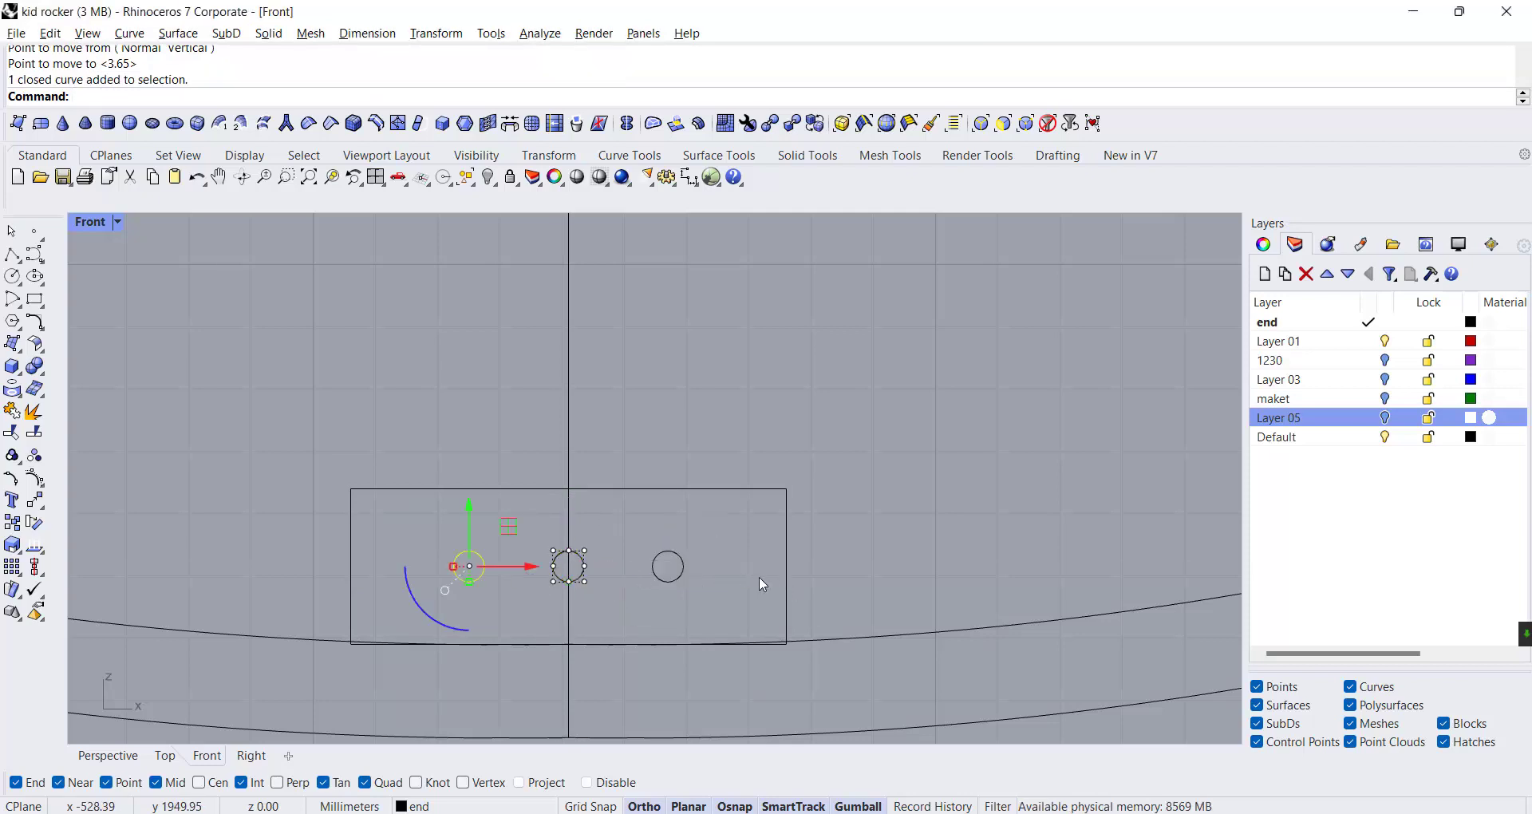
Delete the middle circle, keeping the two side circles in the rectangle
click(583, 569)
key(Delete)
scroll(587, 558, down, 4)
scroll(654, 547, down, 8)
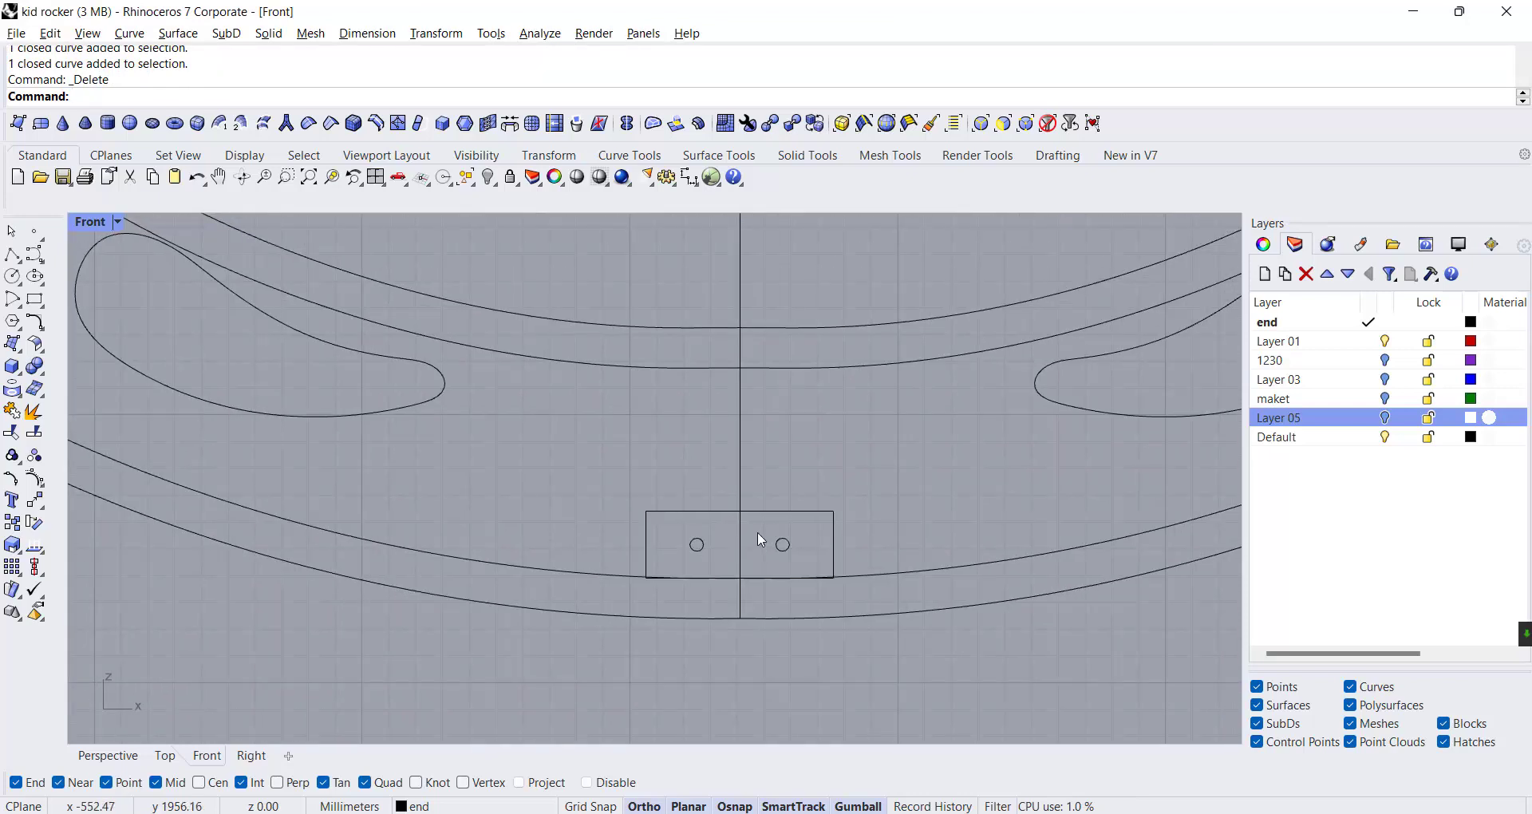
scroll(710, 623, down, 3)
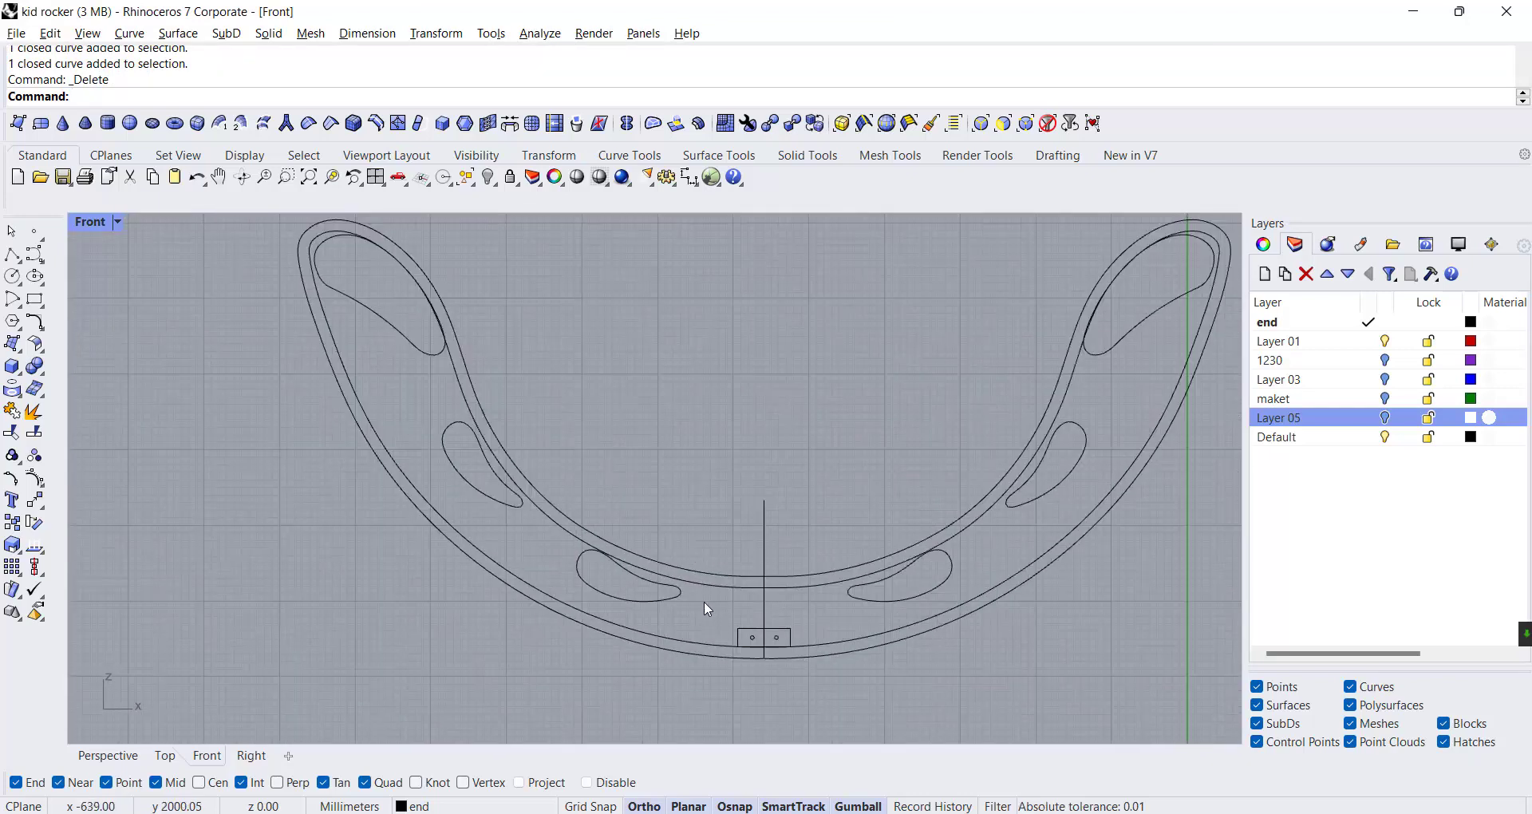
Delete a leftover open segment of the inner offset guide in the Perspective view
click(679, 669)
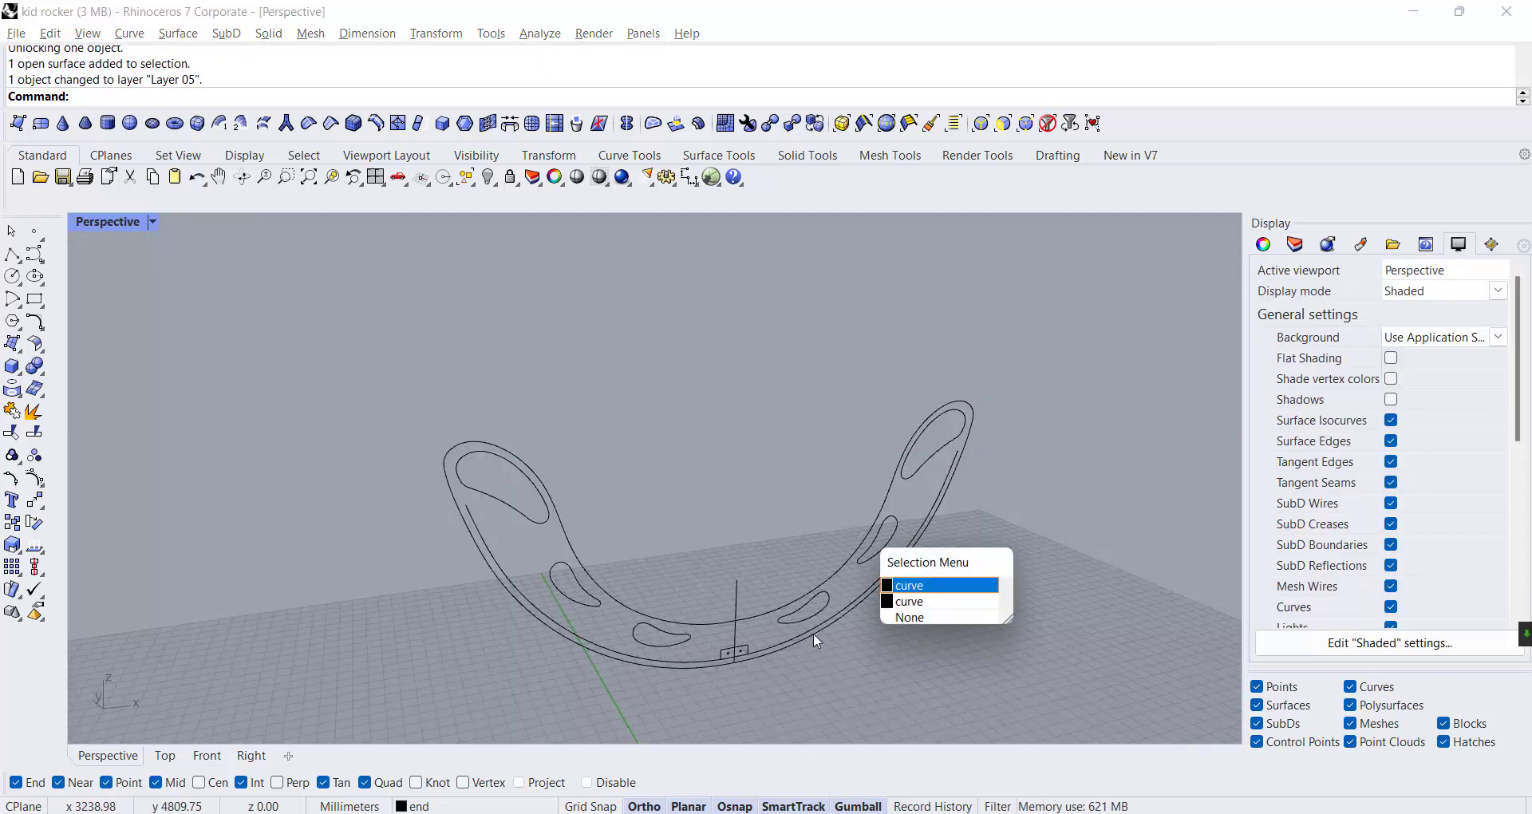
click(910, 585)
key(Delete)
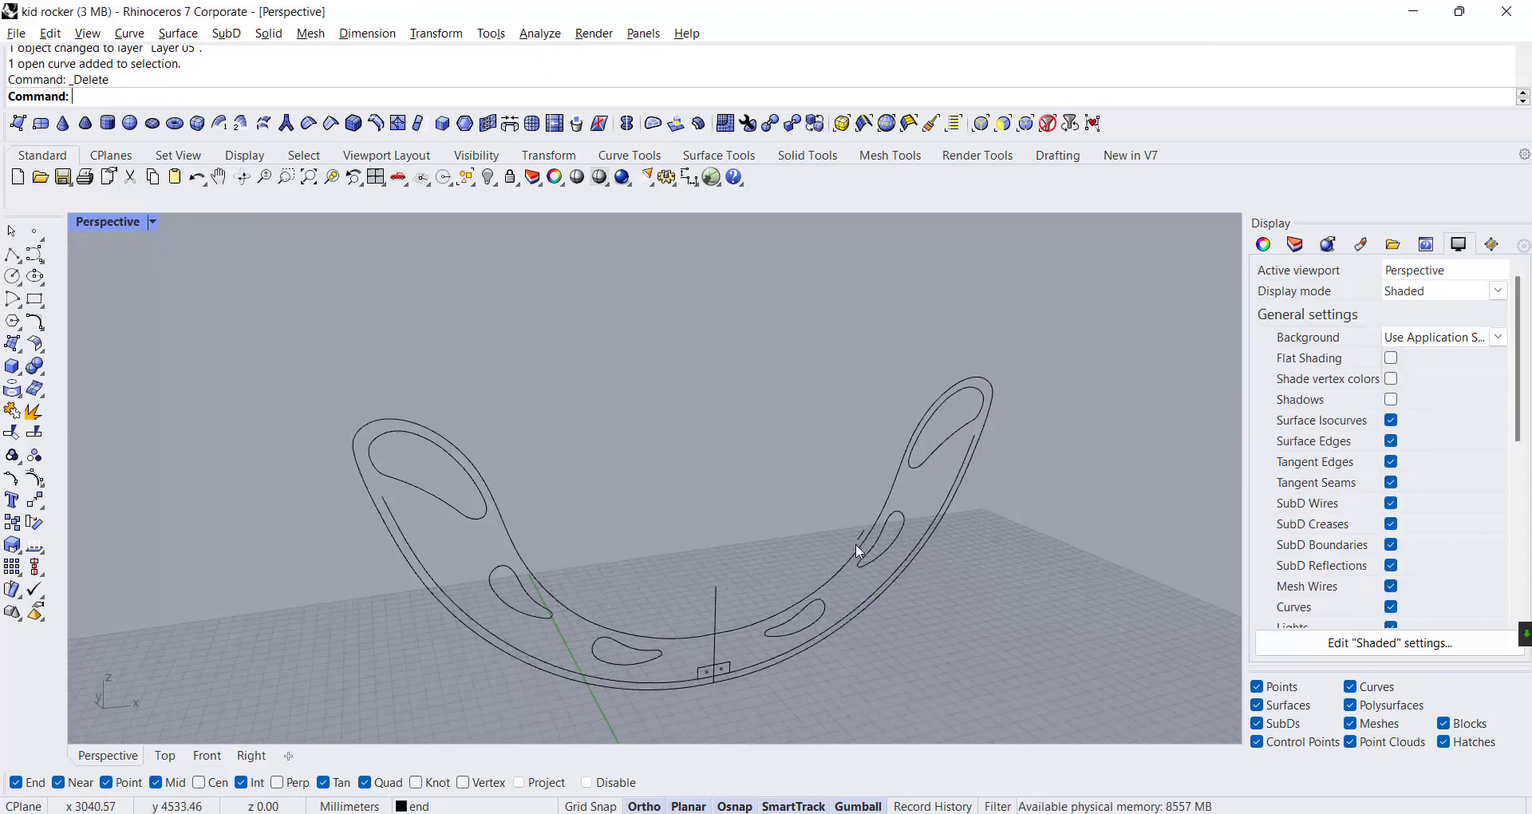
Extrude the rocker outline together with its six teardrop cutouts as an 18 mm thick solid
click(983, 444)
shift+click(946, 437)
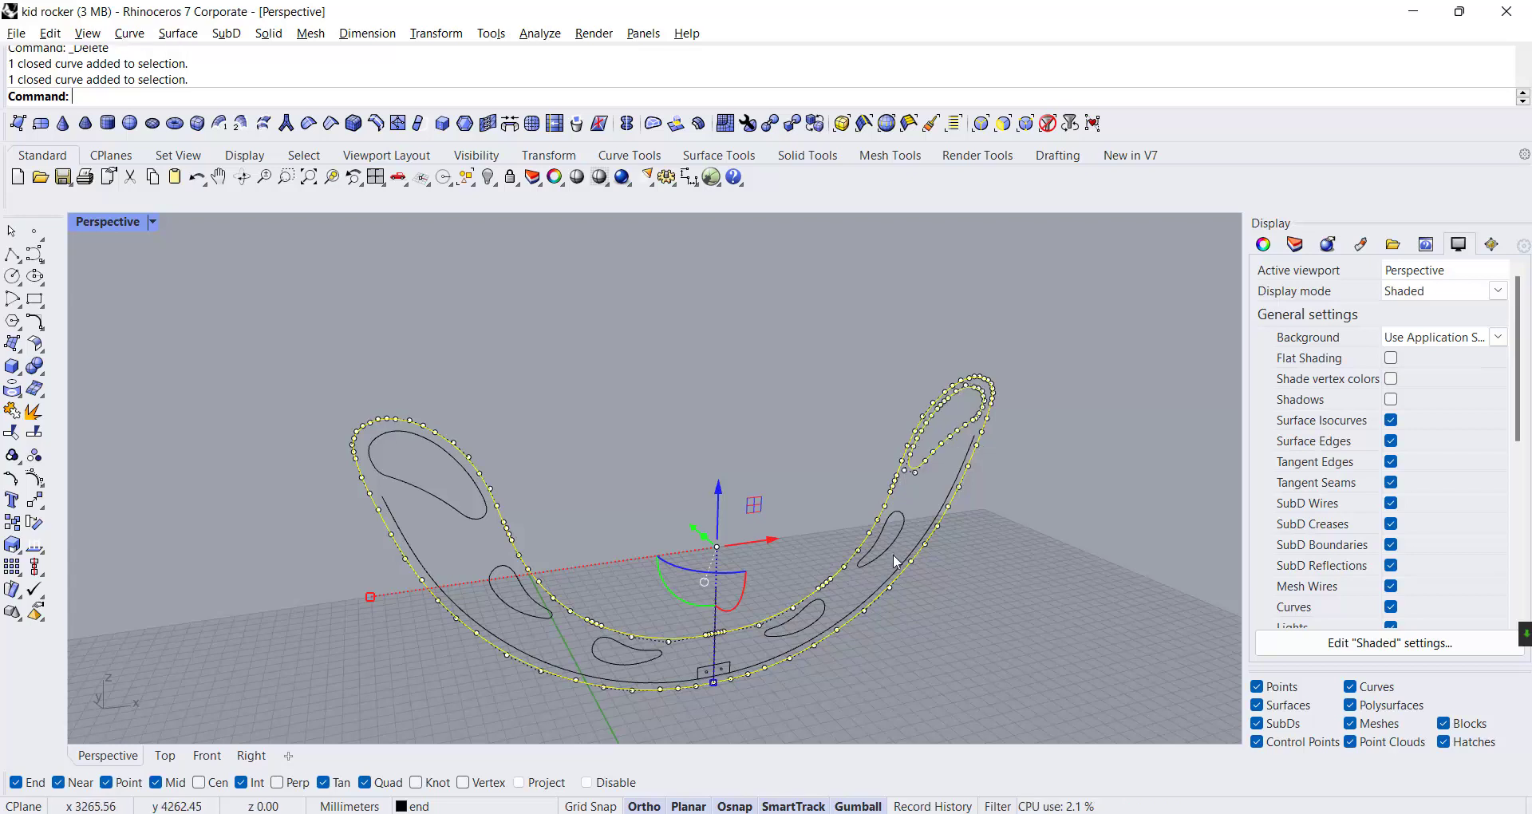
shift+click(885, 543)
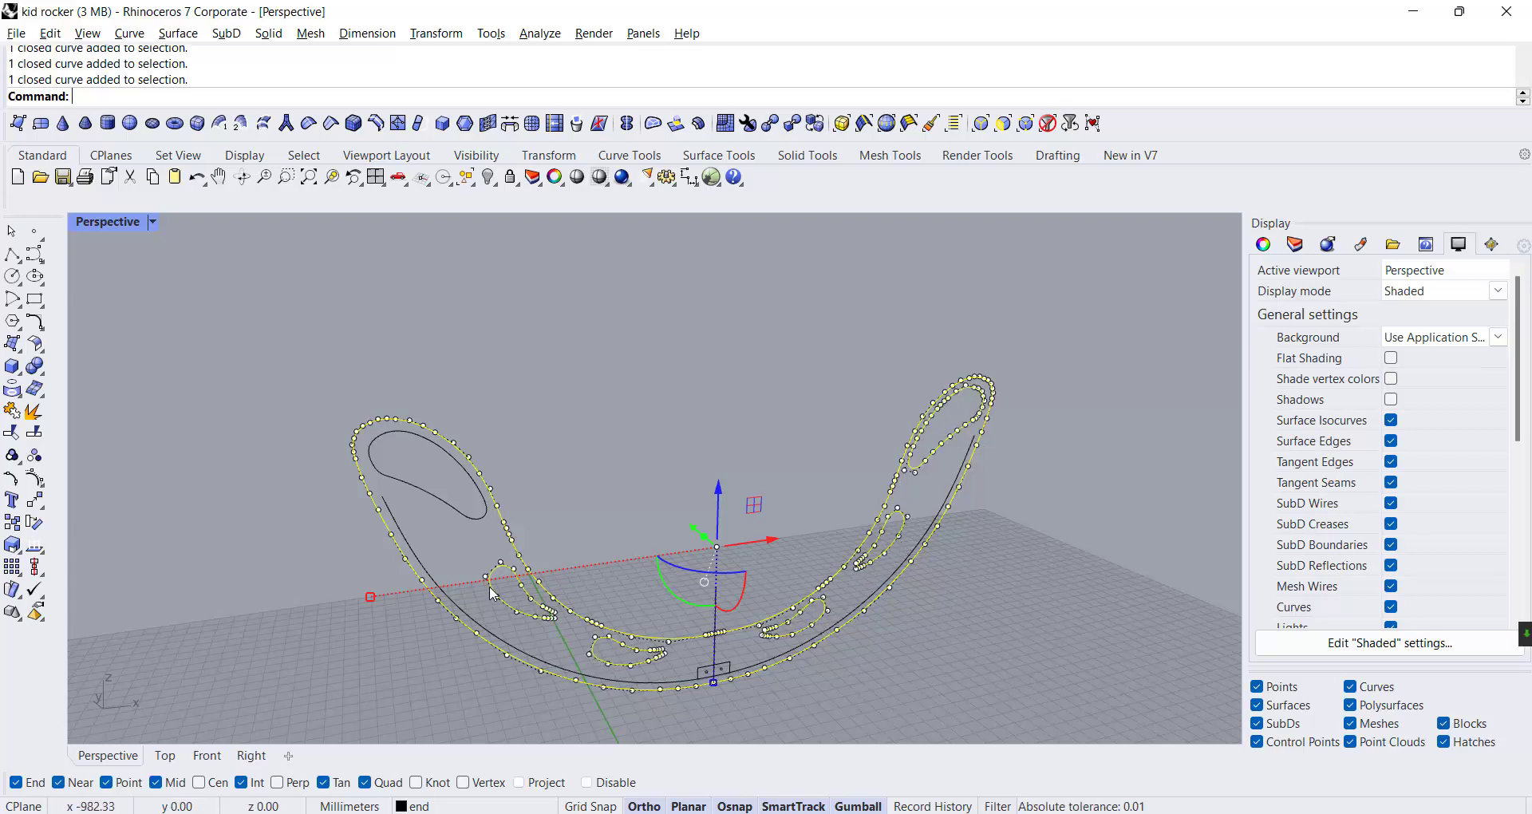
click(20, 352)
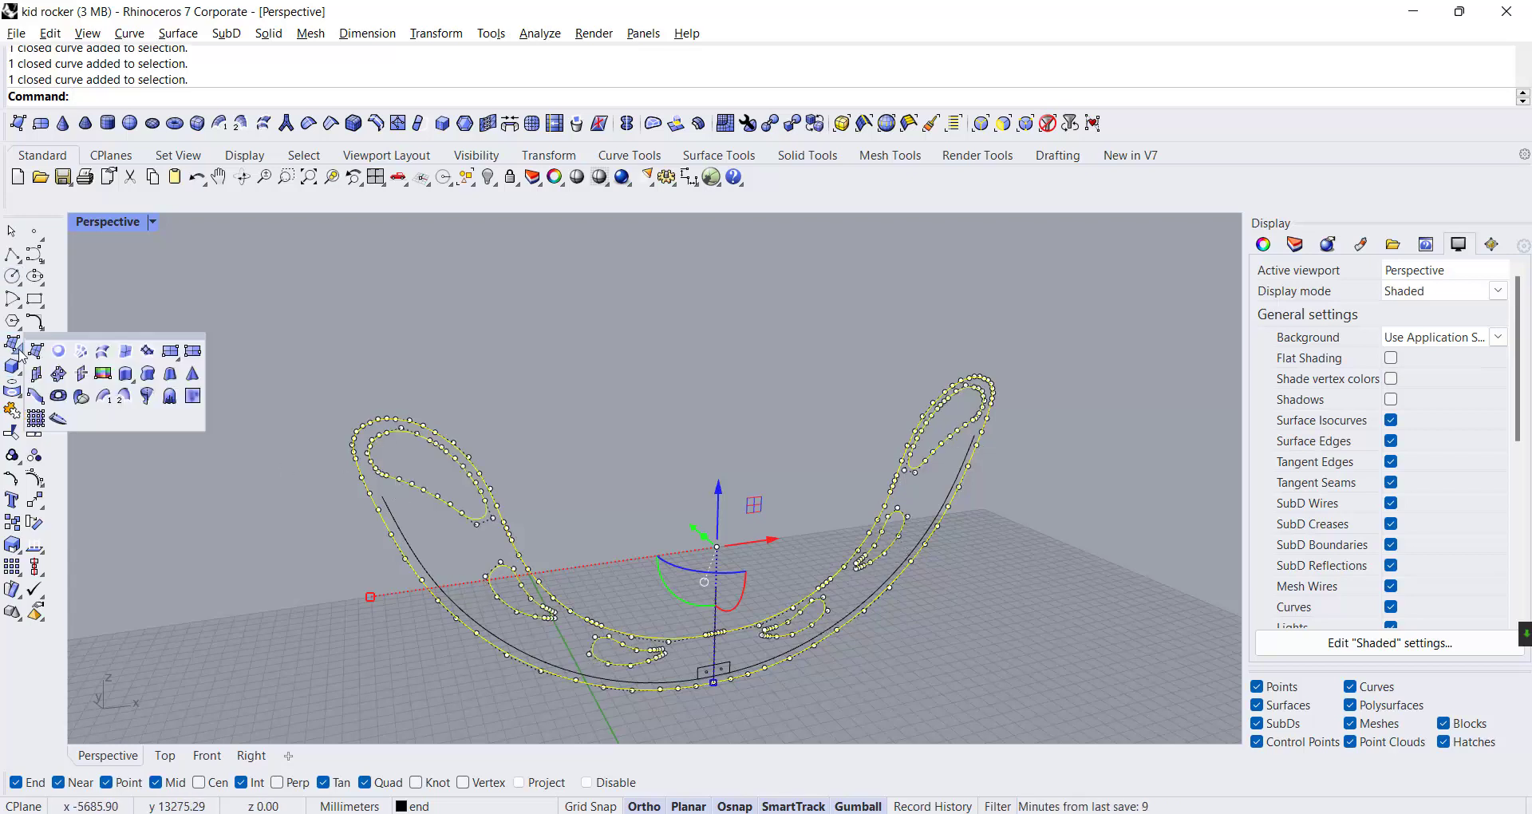
click(125, 373)
text(1)
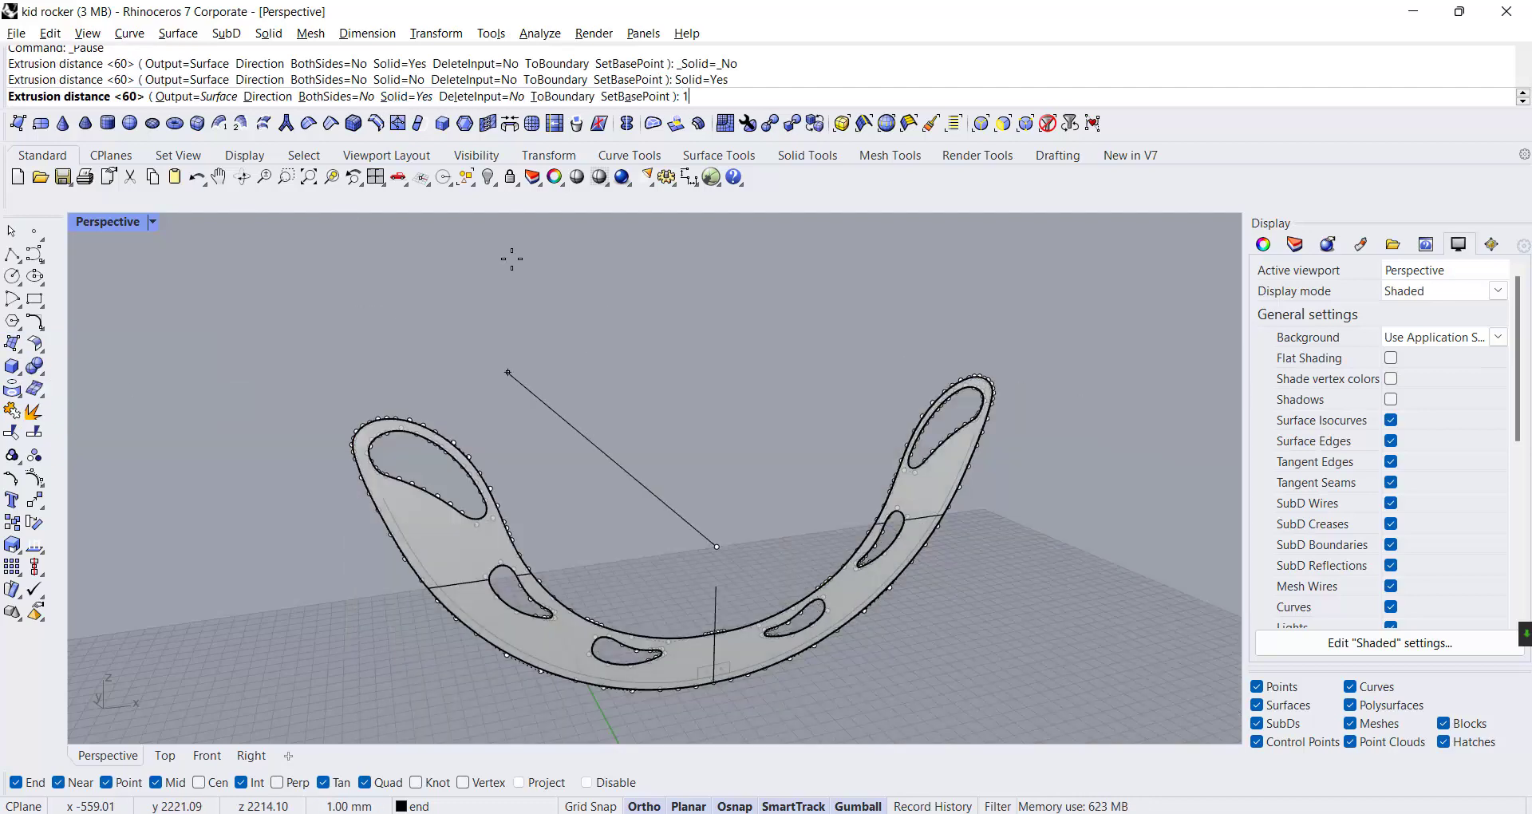
text(8)
key(Return)
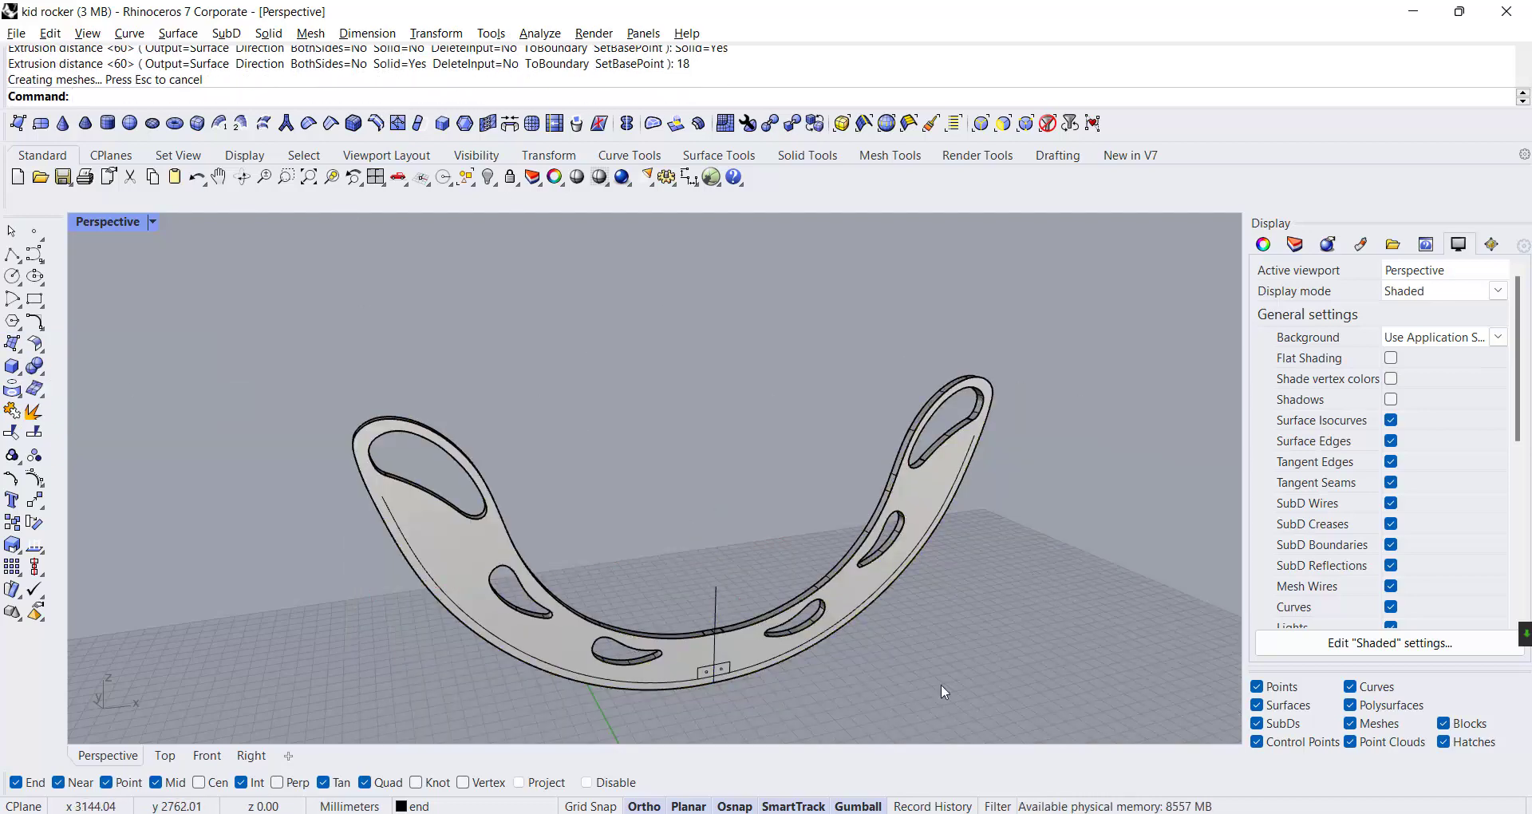
Fillet the corners of the small rectangle at the rocker's bottom with a 5 mm radius
scroll(720, 726, up, 10)
click(709, 636)
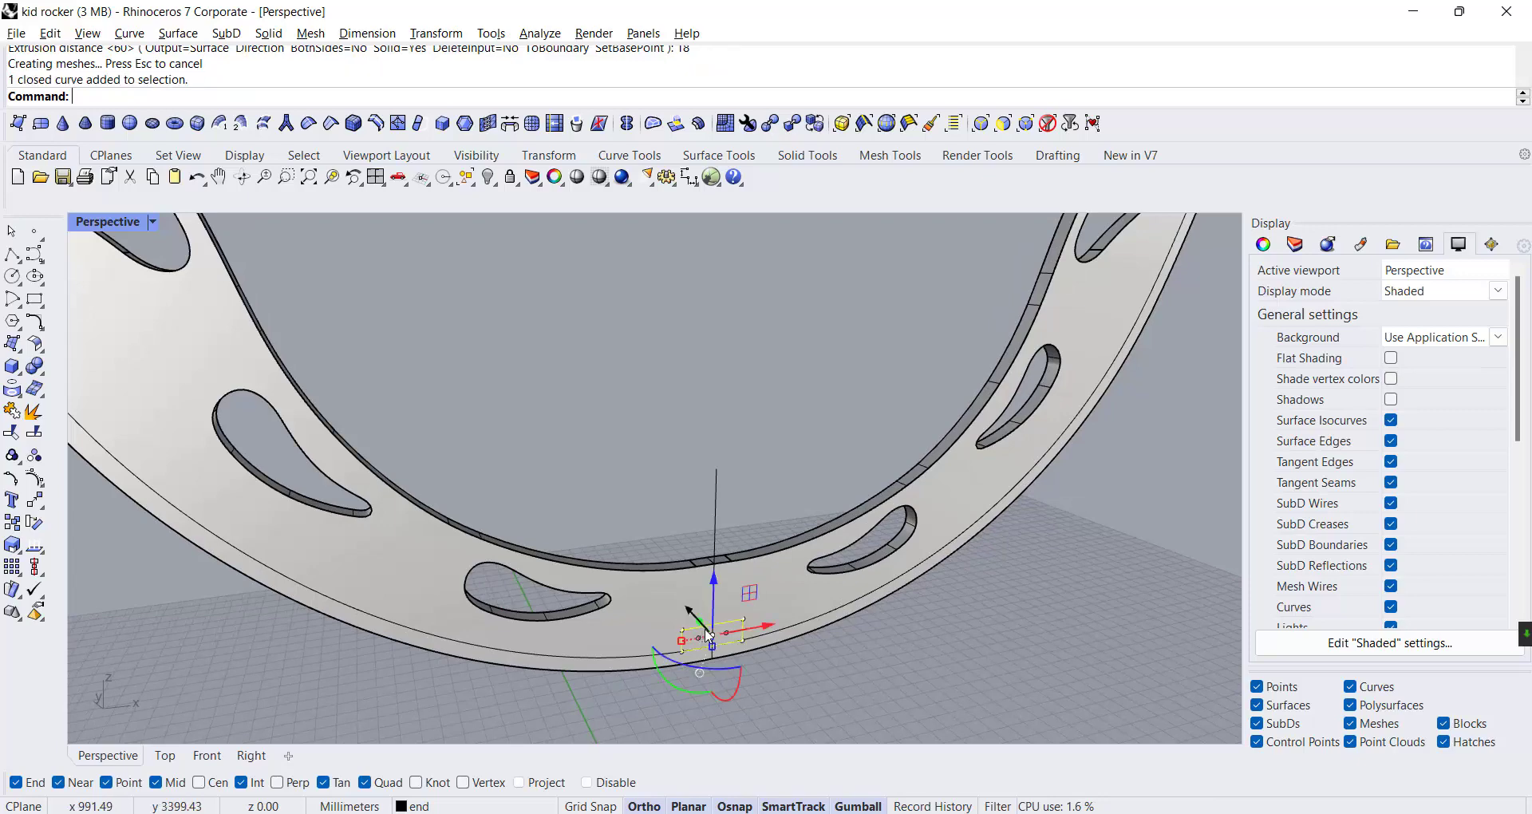
scroll(757, 676, up, 5)
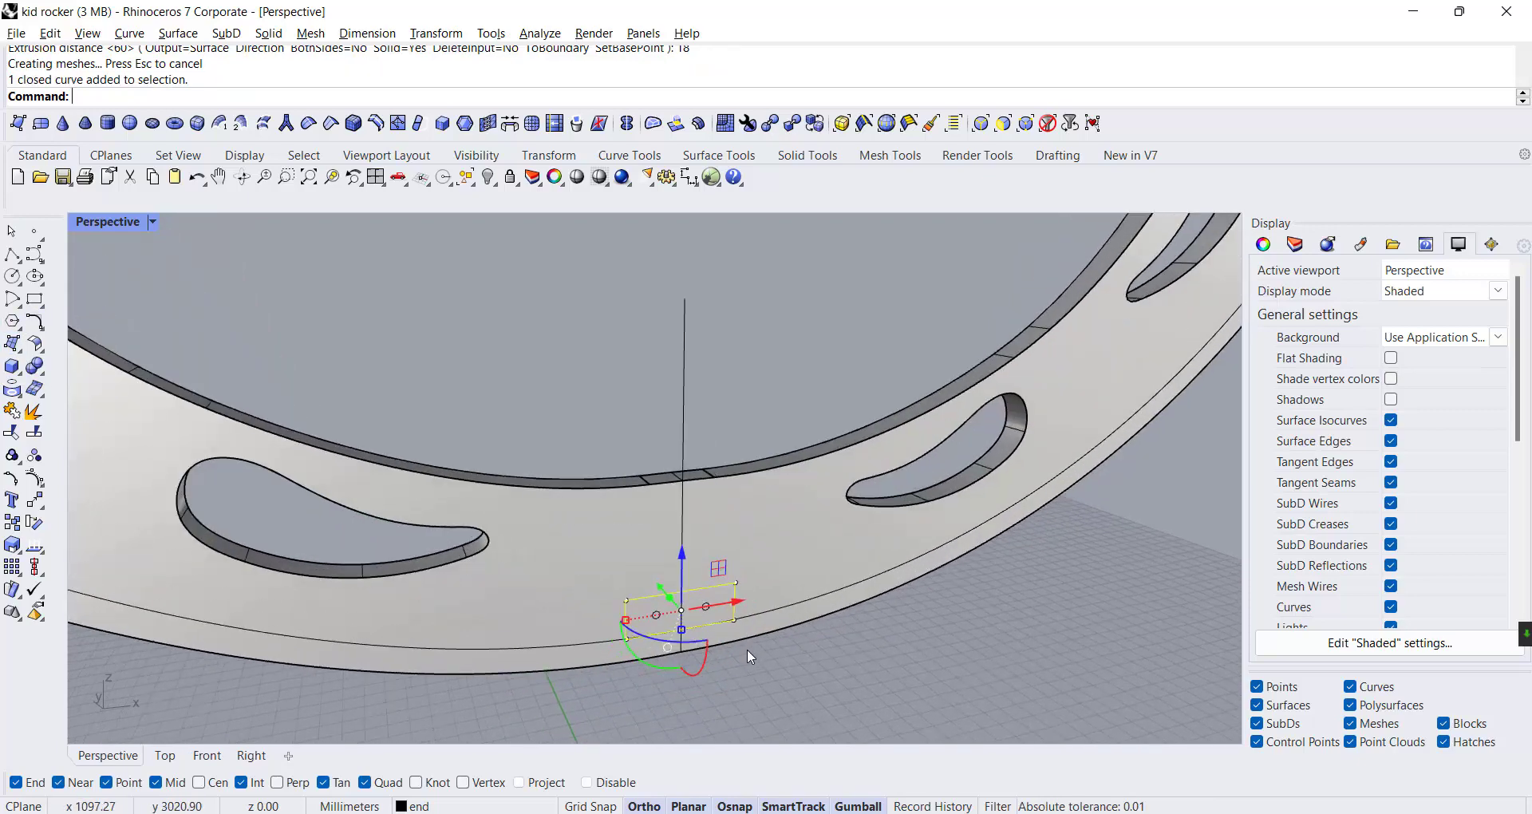
click(39, 327)
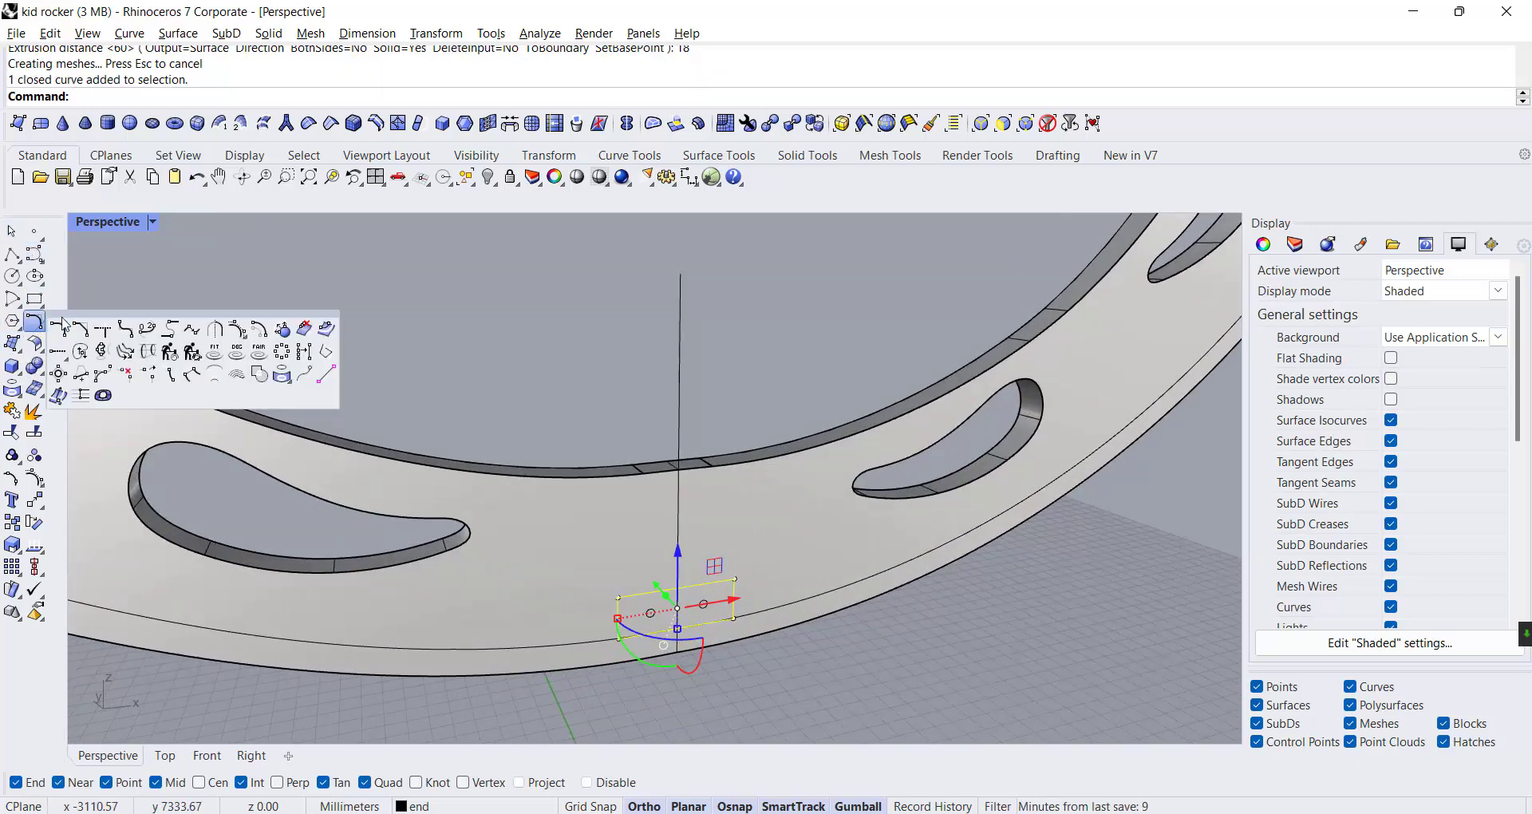
click(123, 329)
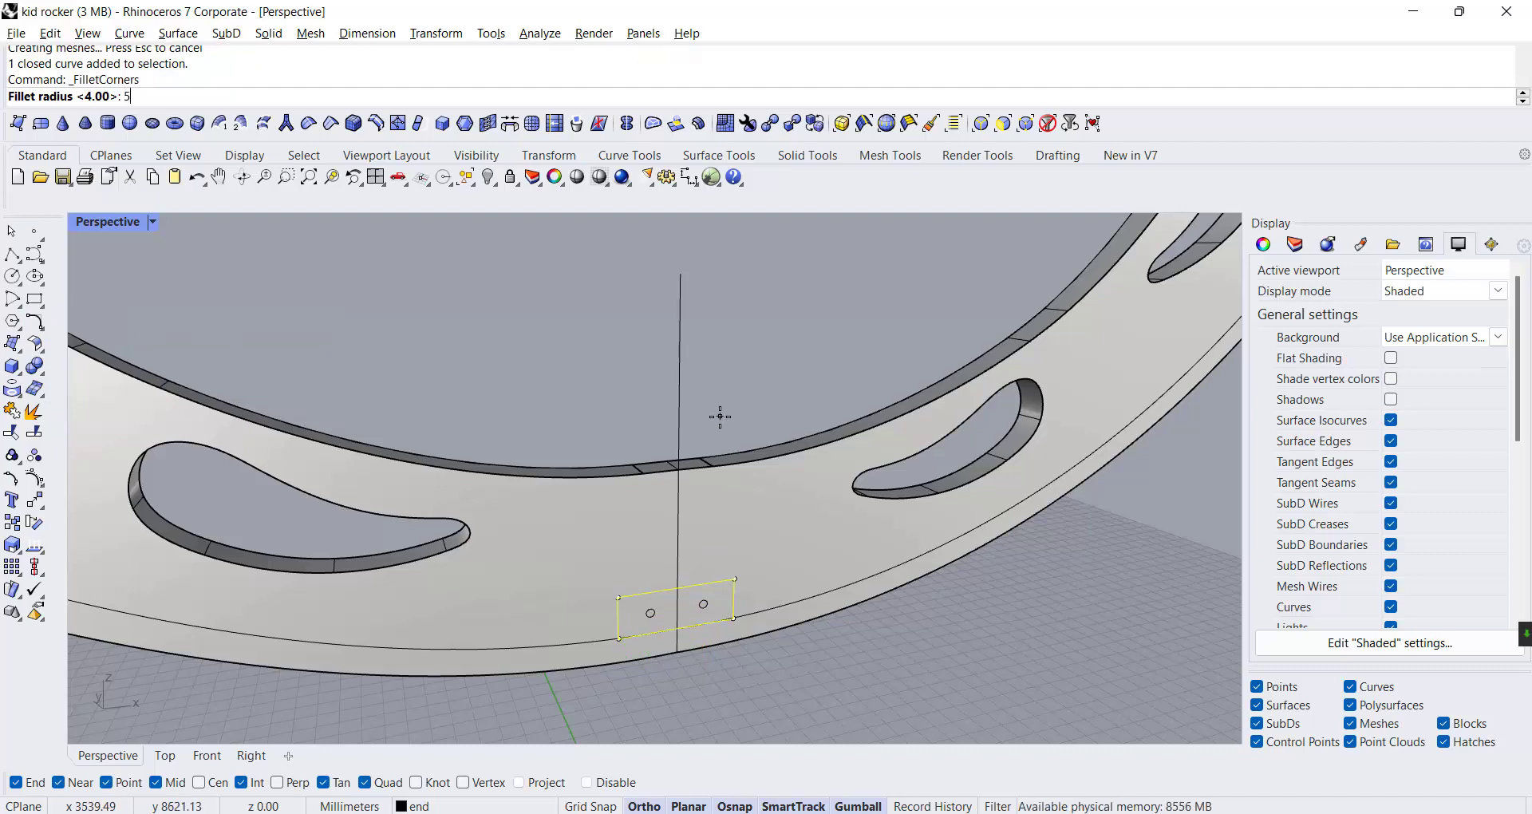
text(5)
key(Return)
right_drag(780, 658, 800, 759)
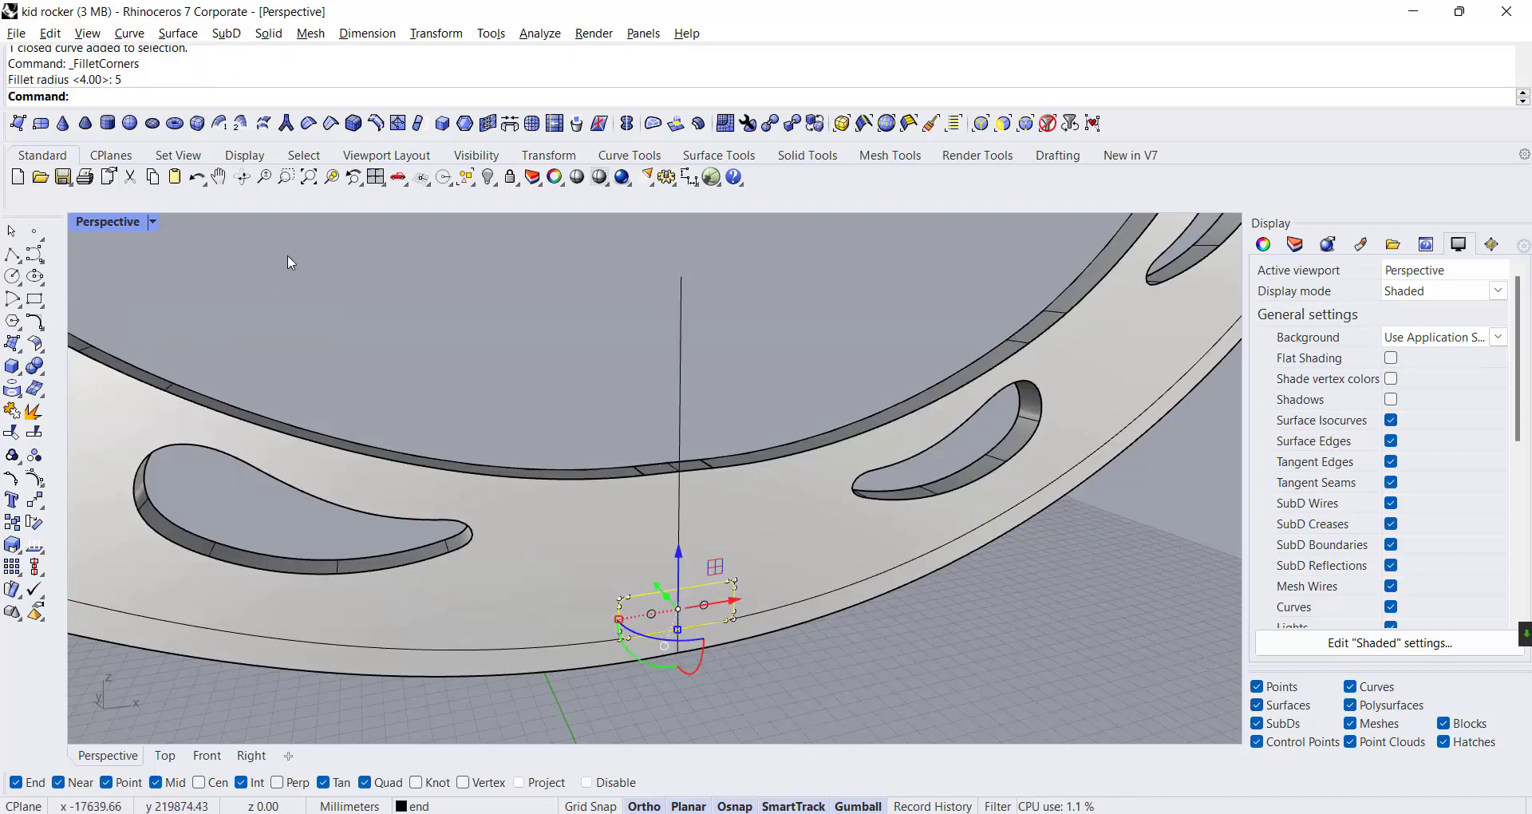
Undo the 5 mm corner fillet on the rectangle and clear the selection
click(197, 178)
right_click(526, 352)
key(Escape)
key(Escape)
scroll(697, 598, up, 1)
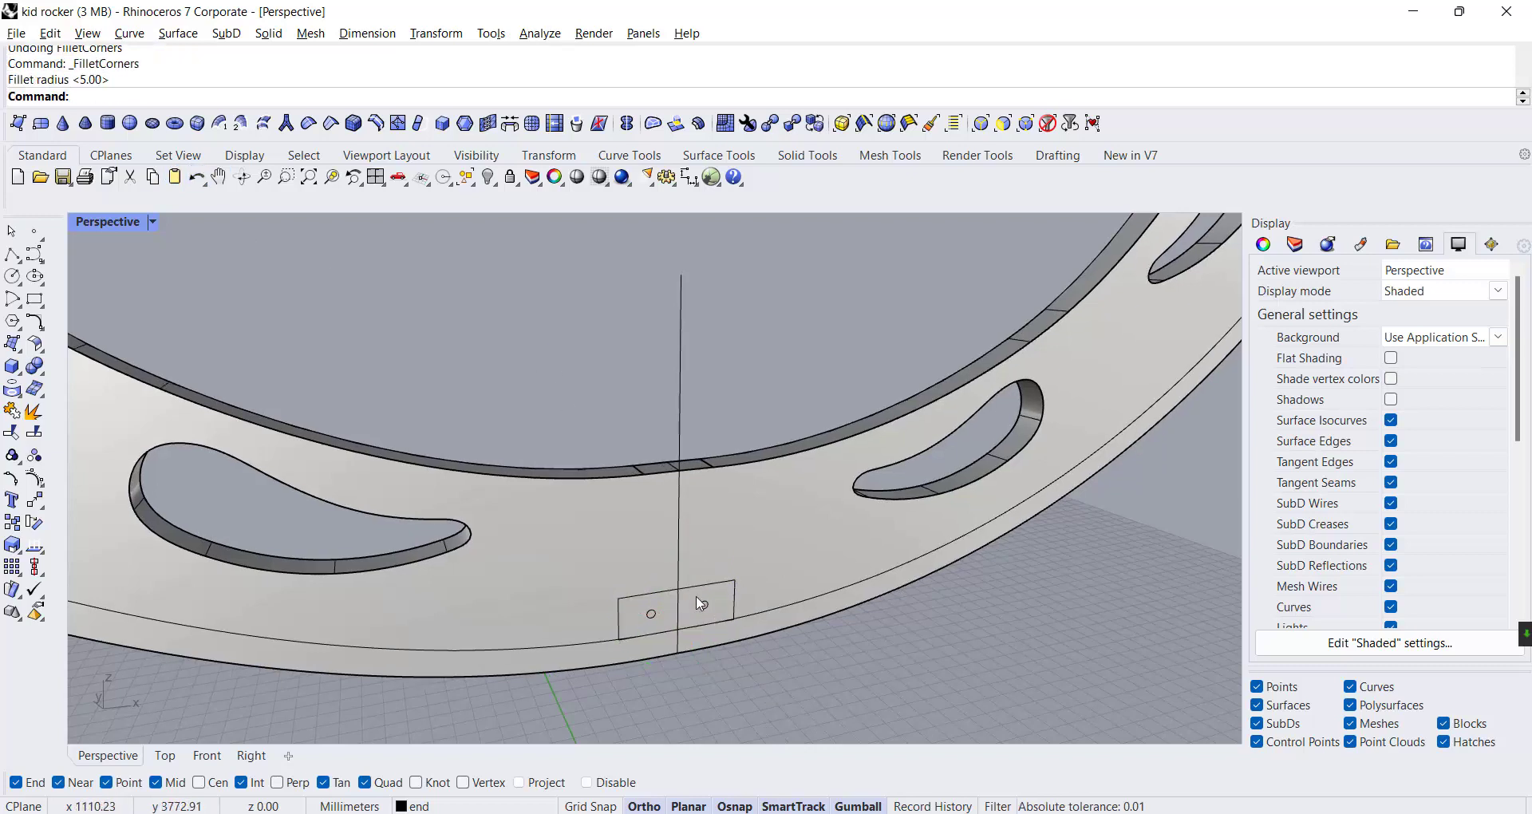
Fillet all corners of the small rectangle with a 3 mm radius
click(721, 588)
click(765, 631)
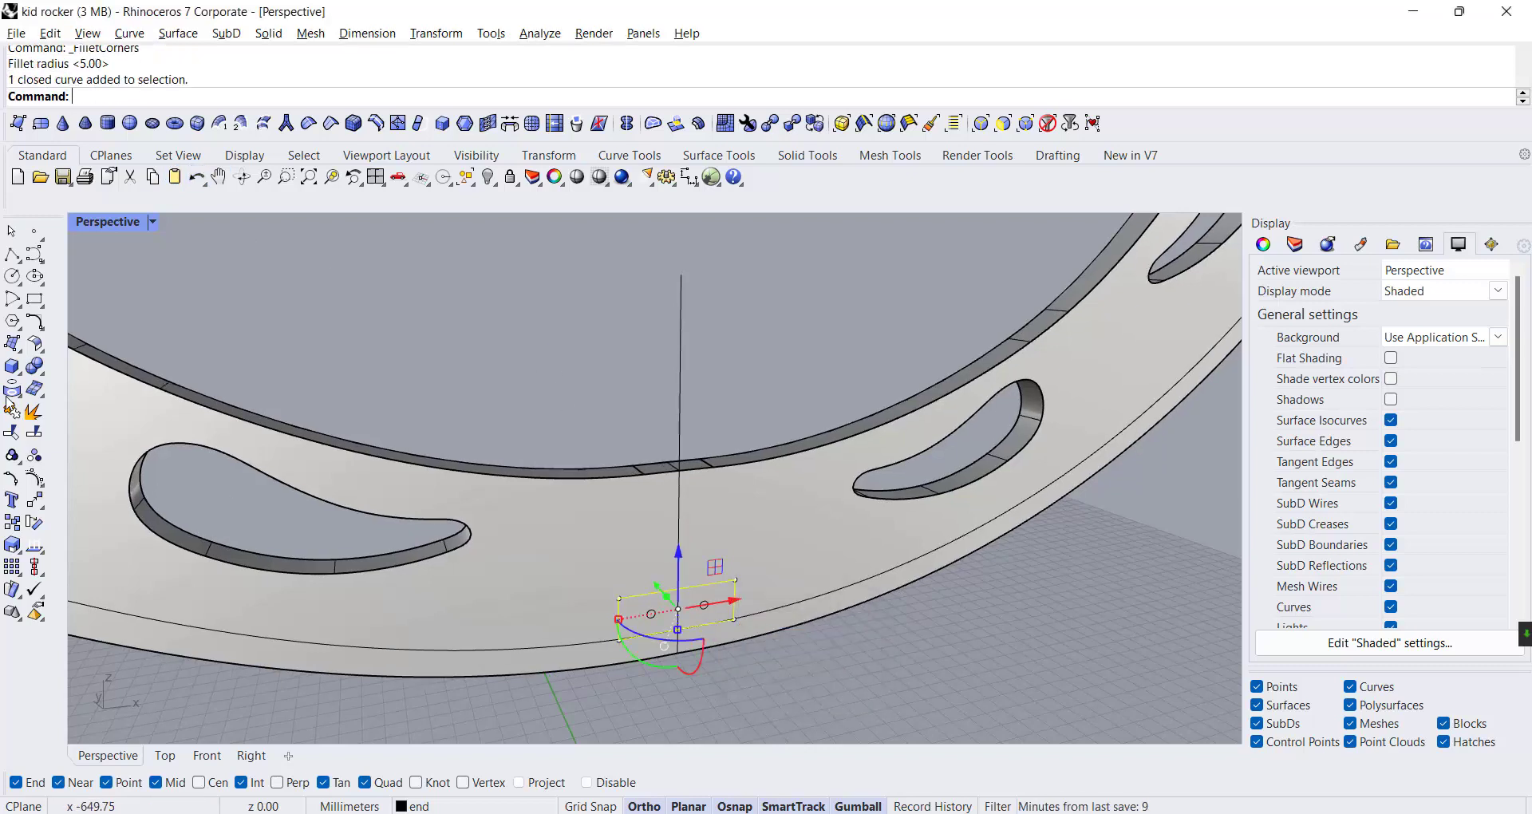
click(43, 328)
click(148, 349)
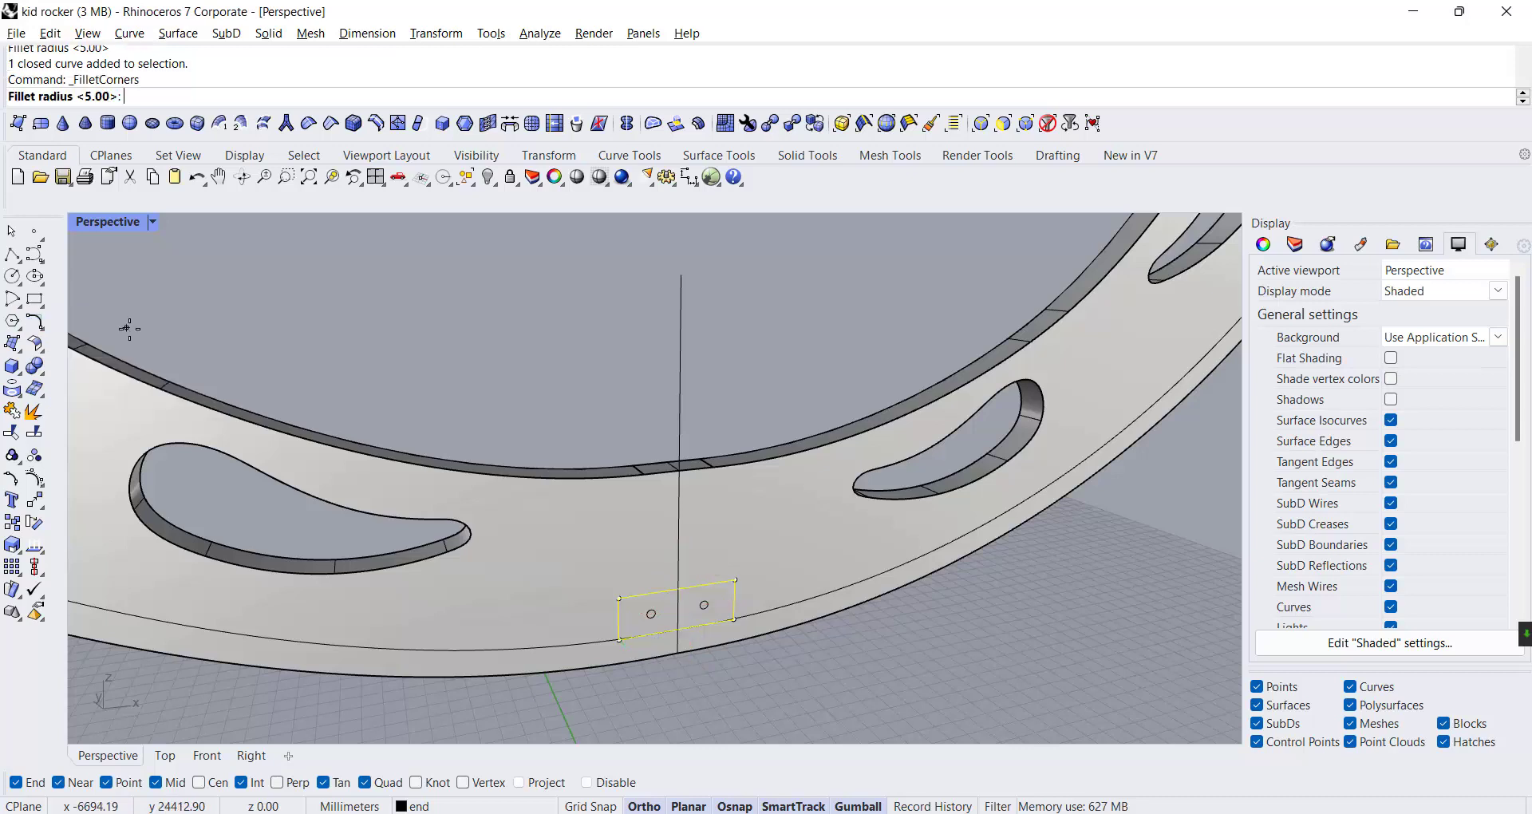
text(3)
key(Return)
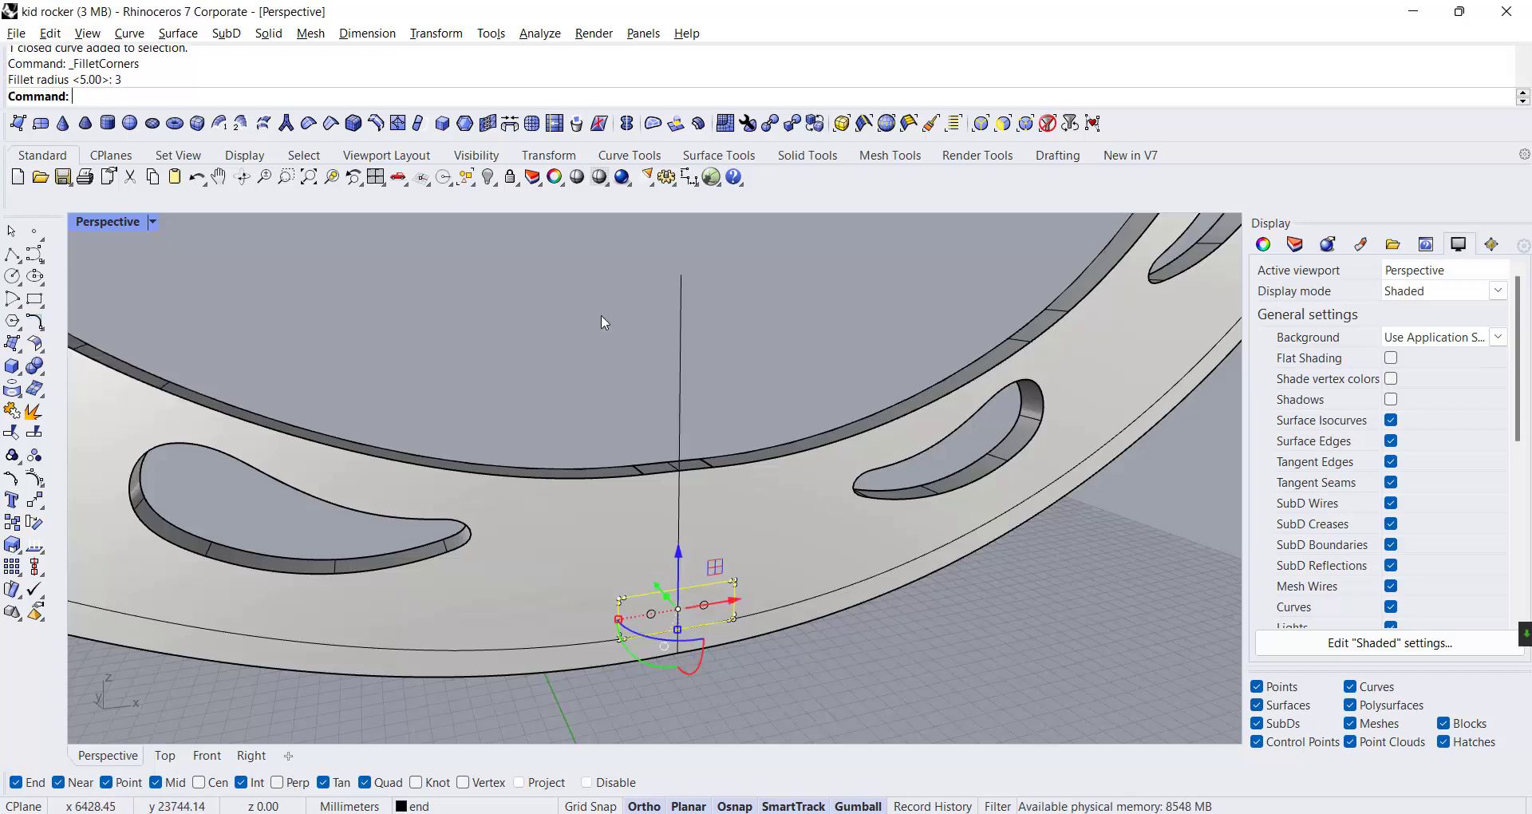
Extrude the rounded slat profile together with its two screw holes as a 600 mm long solid
click(914, 655)
click(633, 603)
click(18, 349)
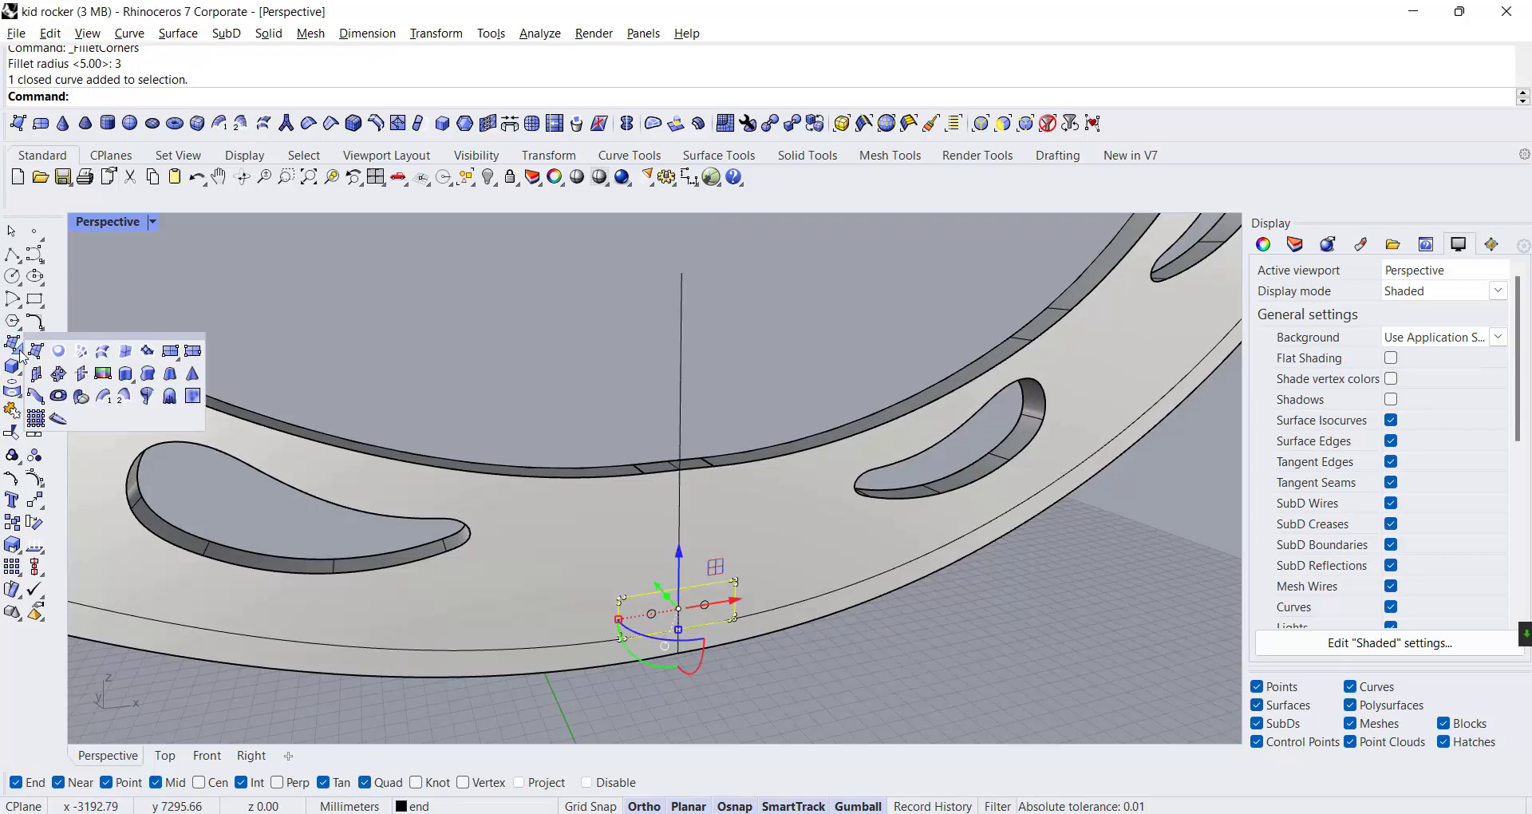
click(131, 378)
click(129, 403)
click(392, 97)
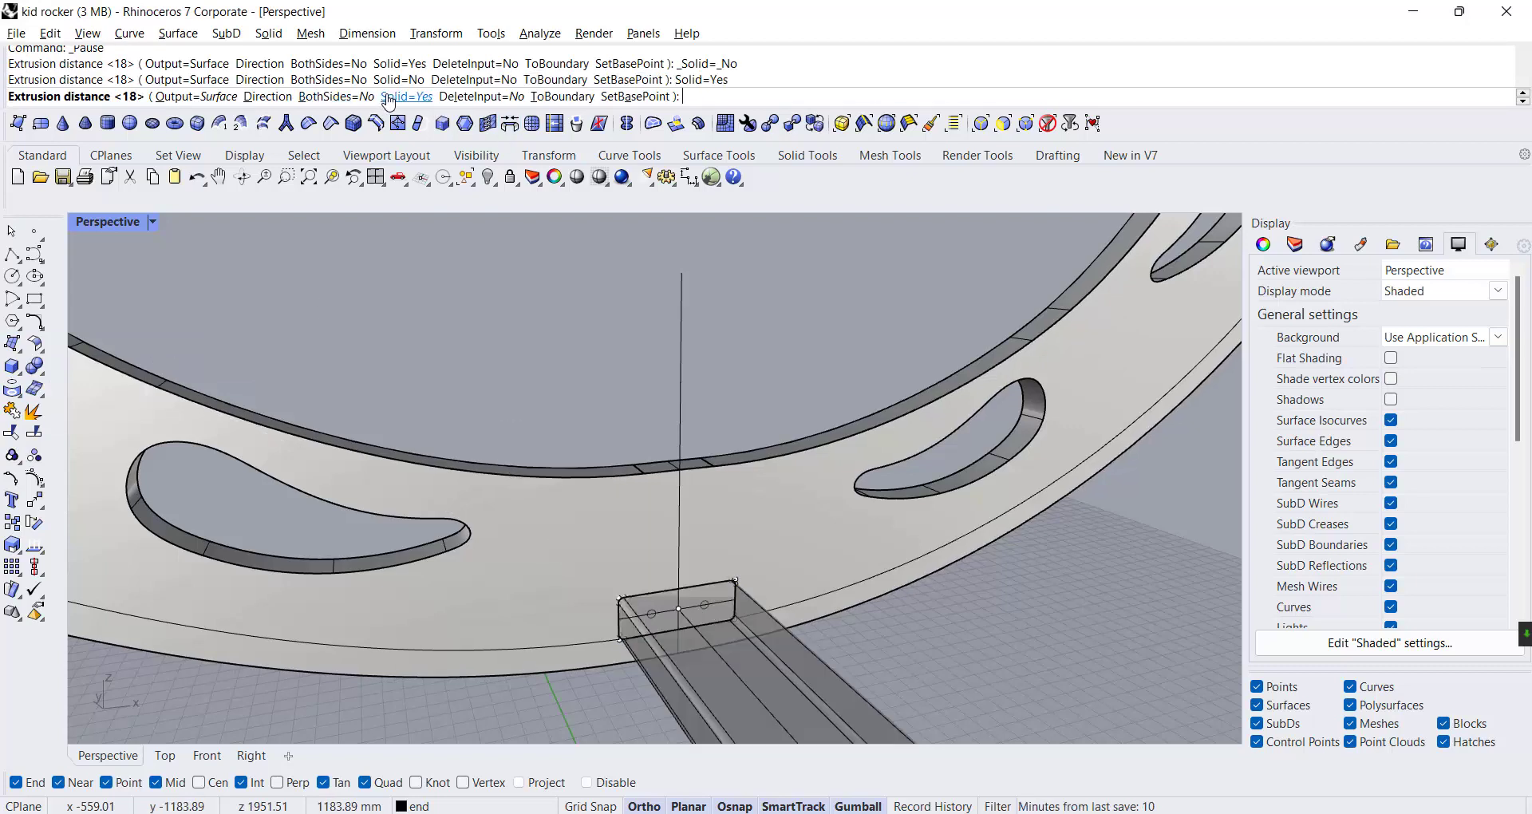
text(600)
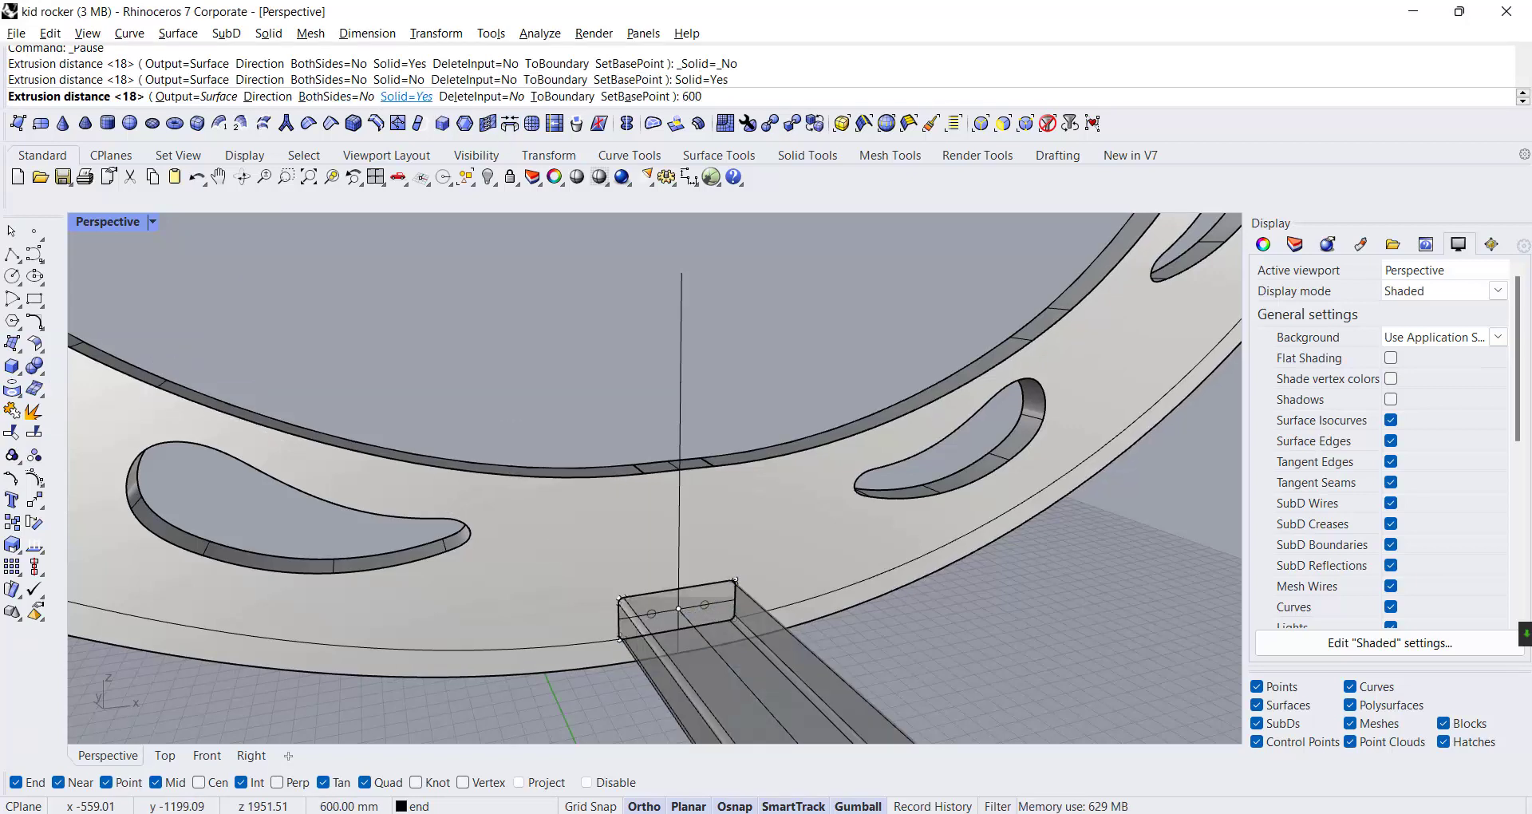
key(Return)
click(405, 230)
scroll(462, 241, down, 10)
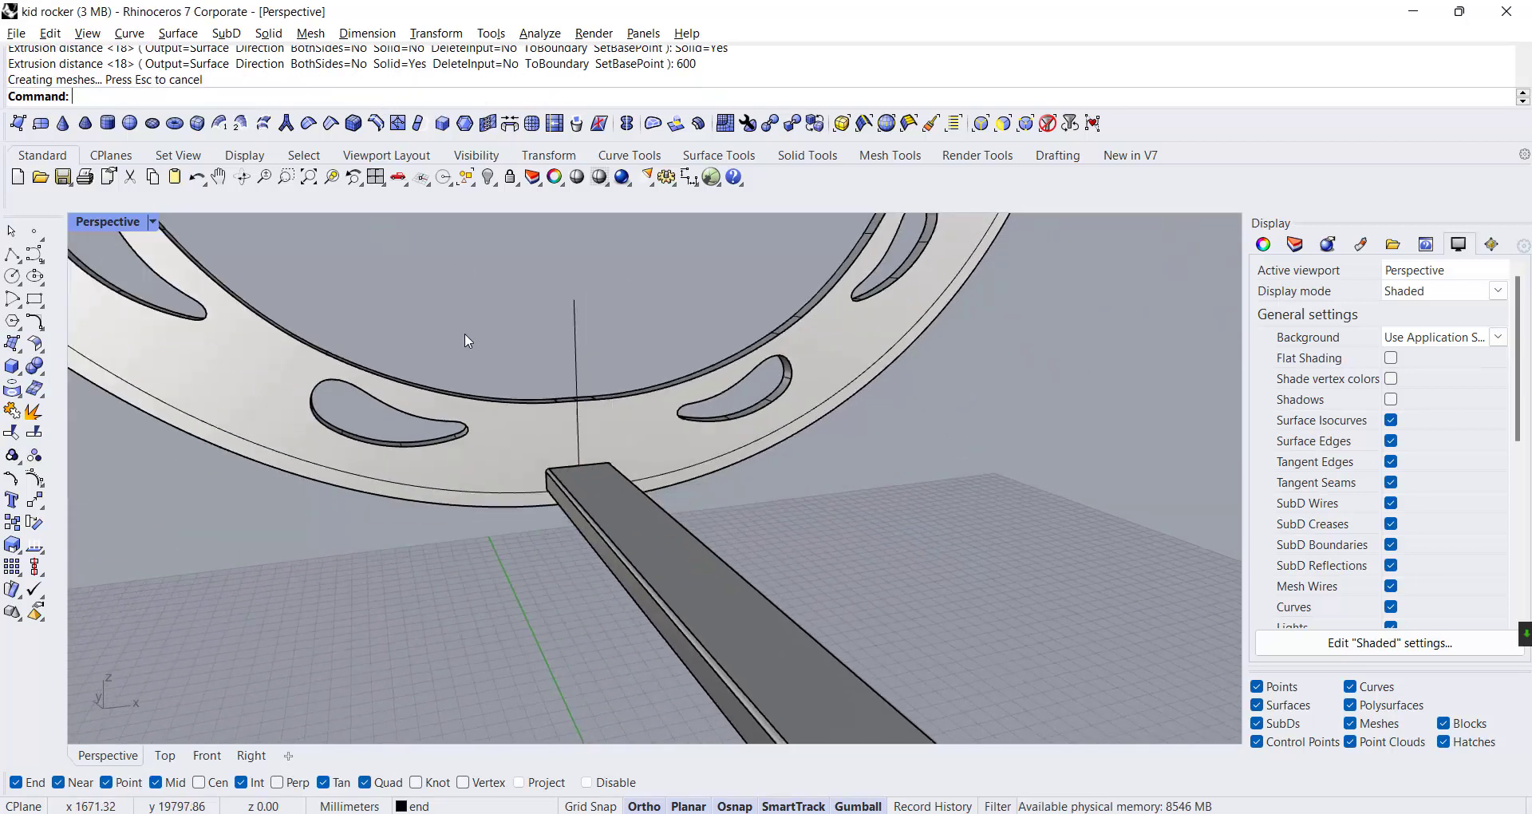
right_drag(766, 457, 336, 339)
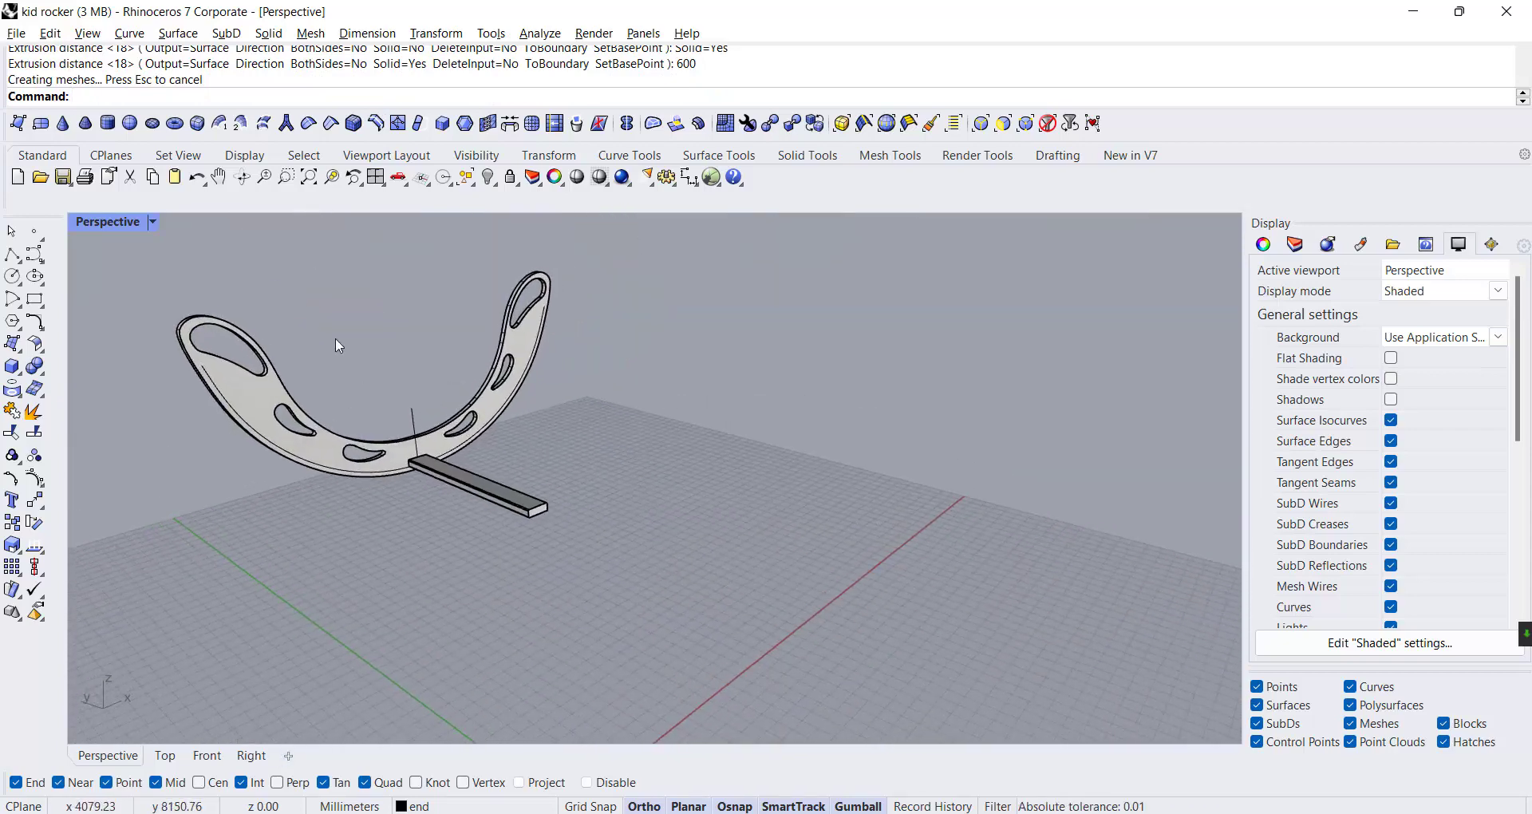
In the Front view, group the cross-slat solid with its profile and screw-hole curves
double_click(87, 223)
click(615, 553)
double_click(85, 492)
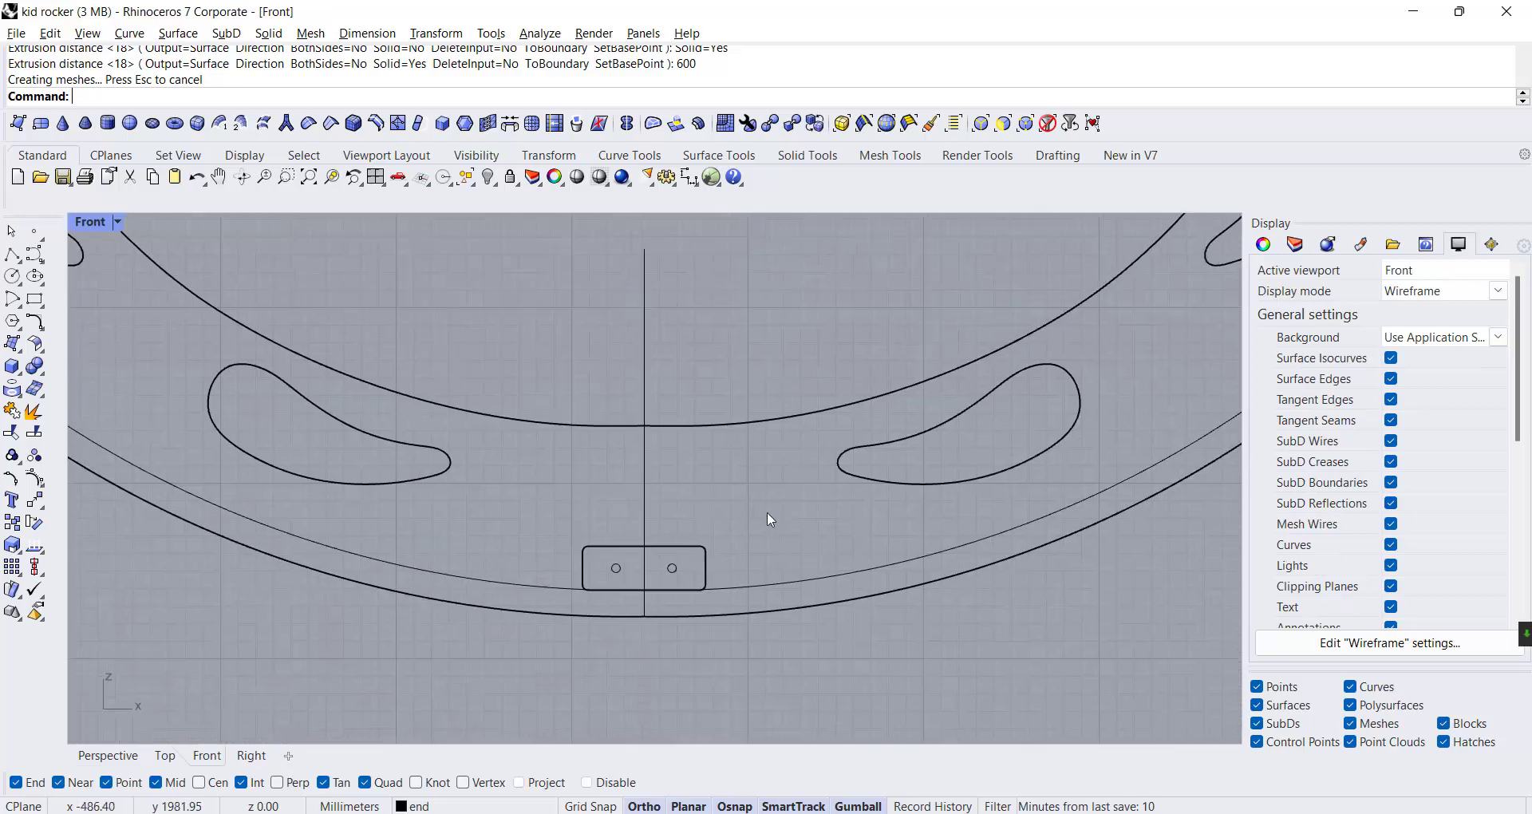
drag(759, 616, 761, 614)
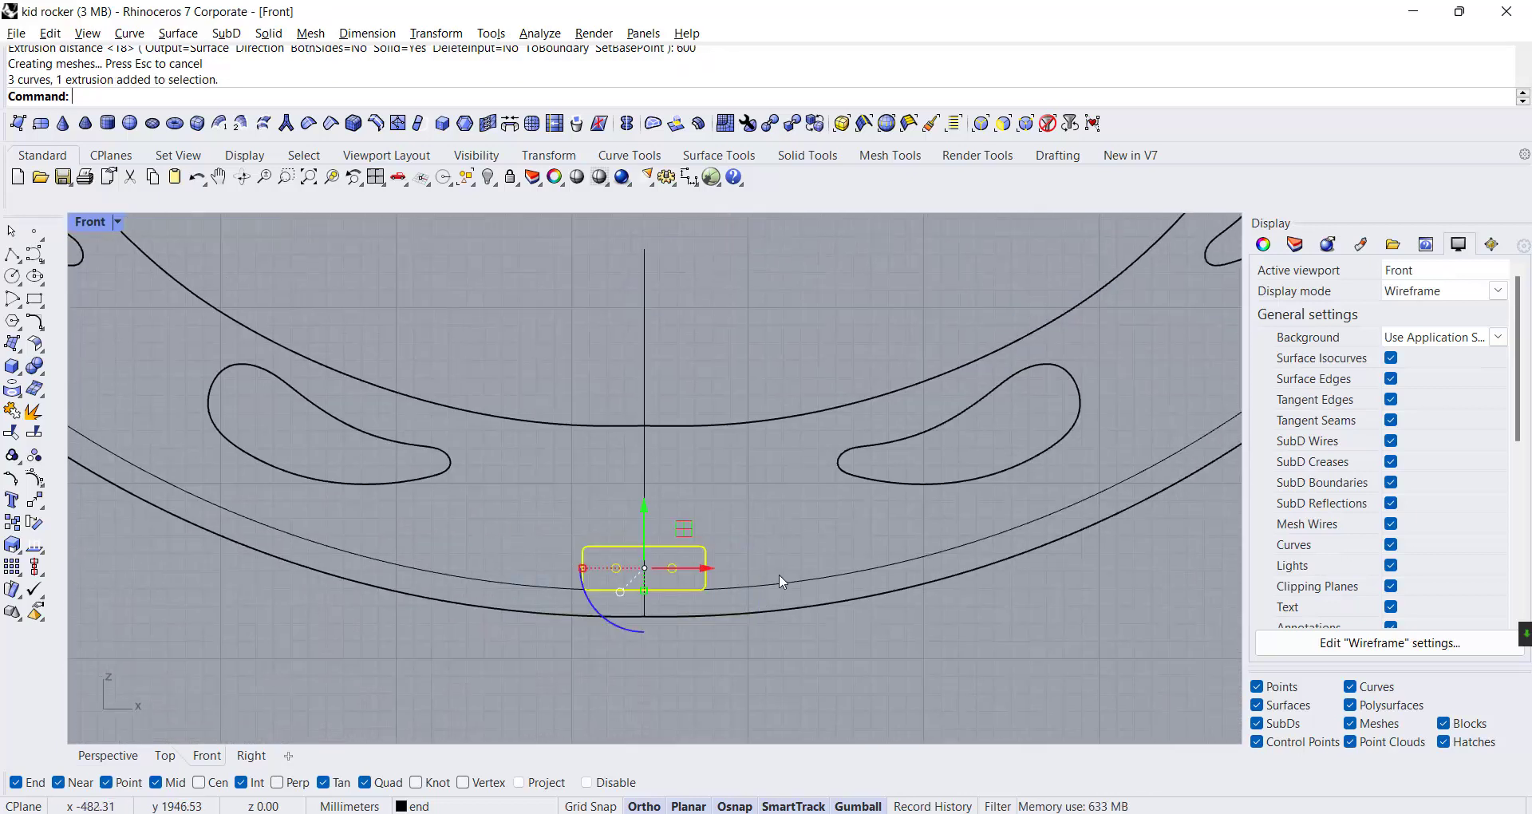
click(10, 458)
click(493, 615)
Split the rocker's inner guide curve into two halves at the vertical centre line
scroll(499, 610, down, 4)
right_drag(502, 602, 641, 659)
click(653, 649)
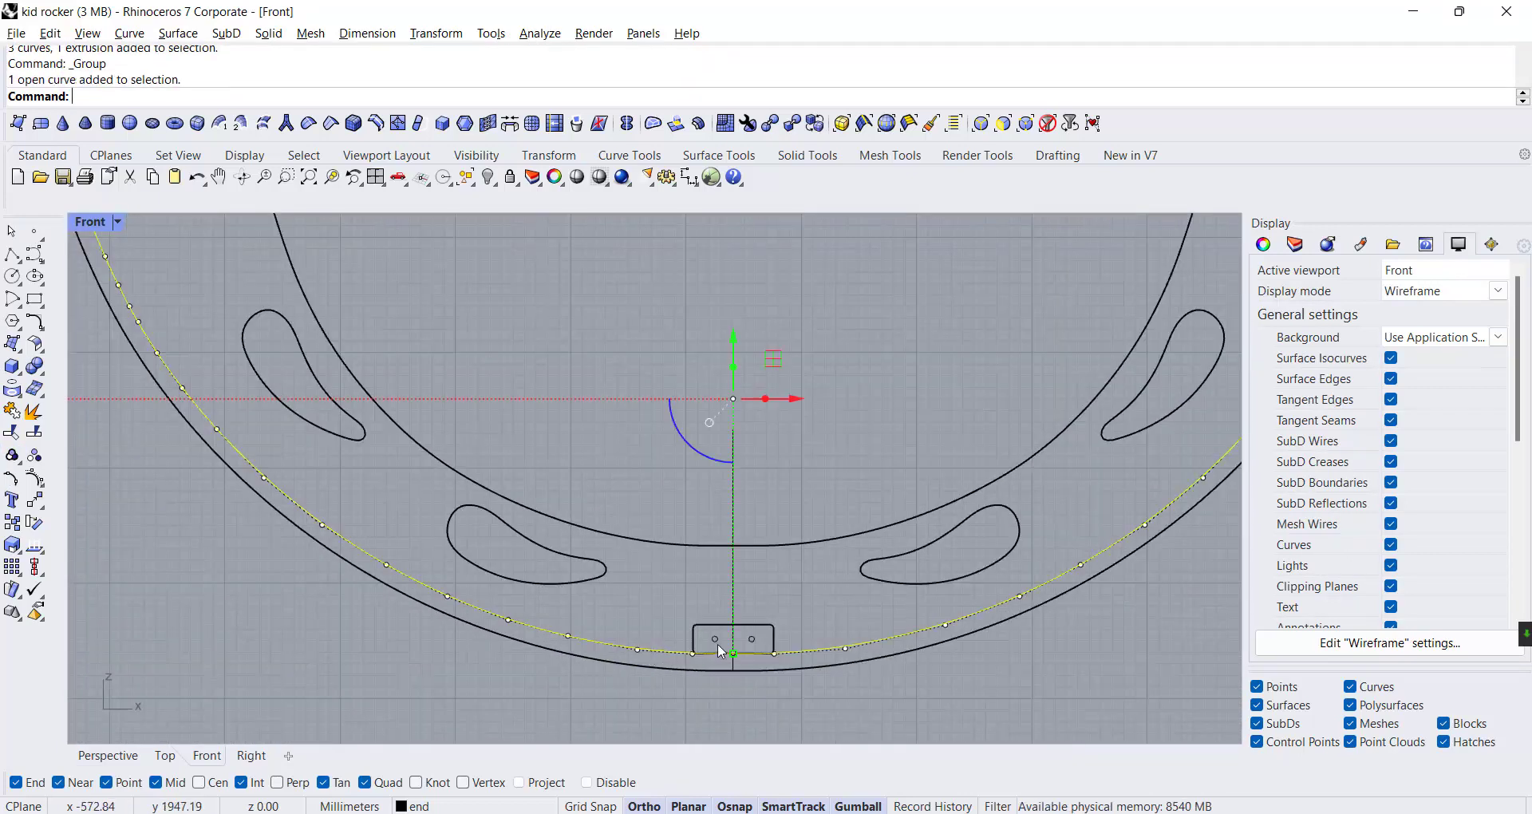
click(34, 432)
scroll(918, 675, up, 4)
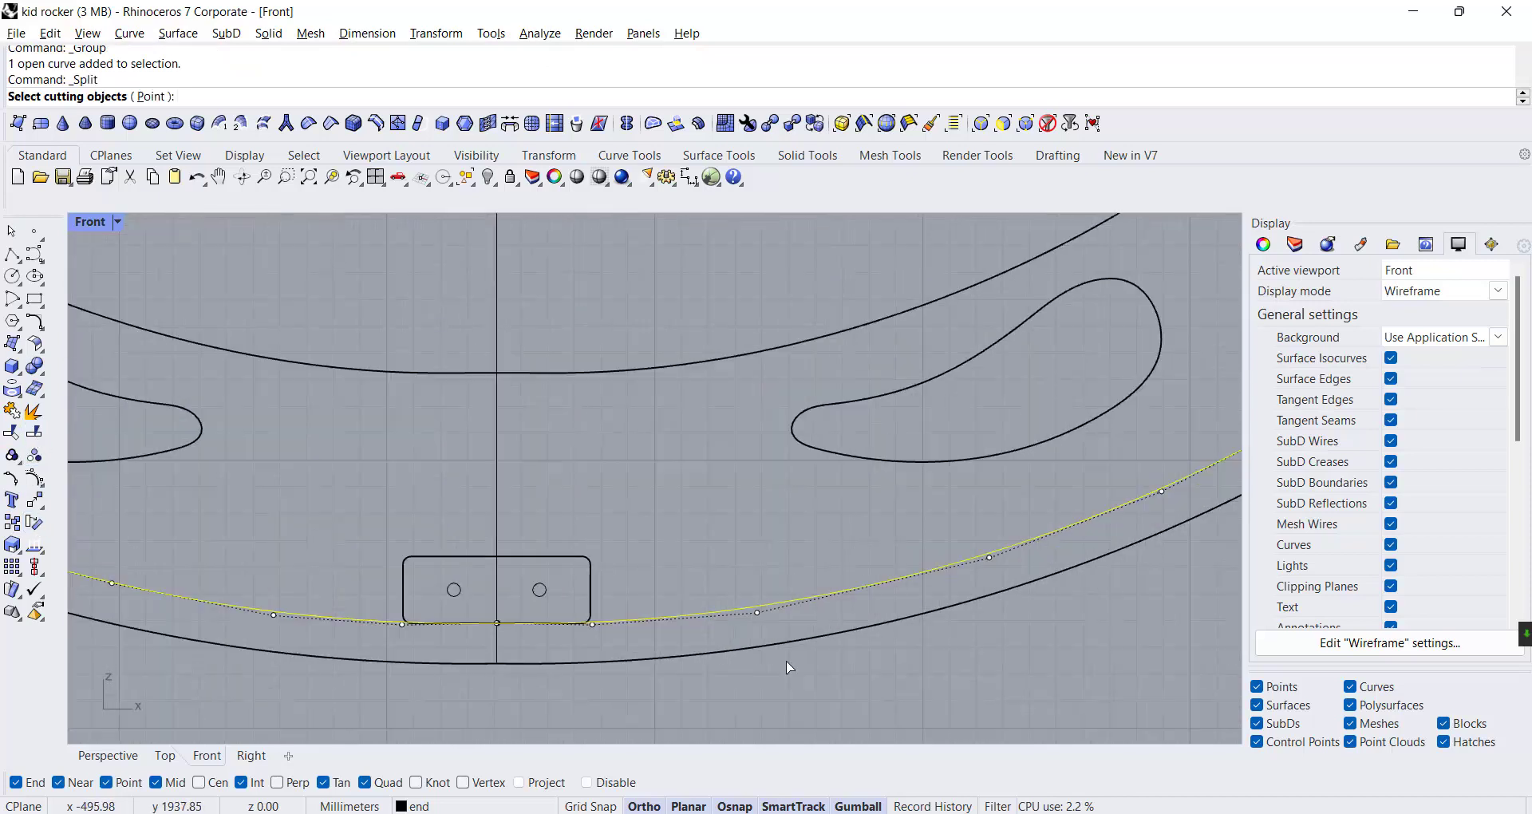
click(148, 97)
scroll(436, 645, up, 5)
scroll(519, 528, up, 5)
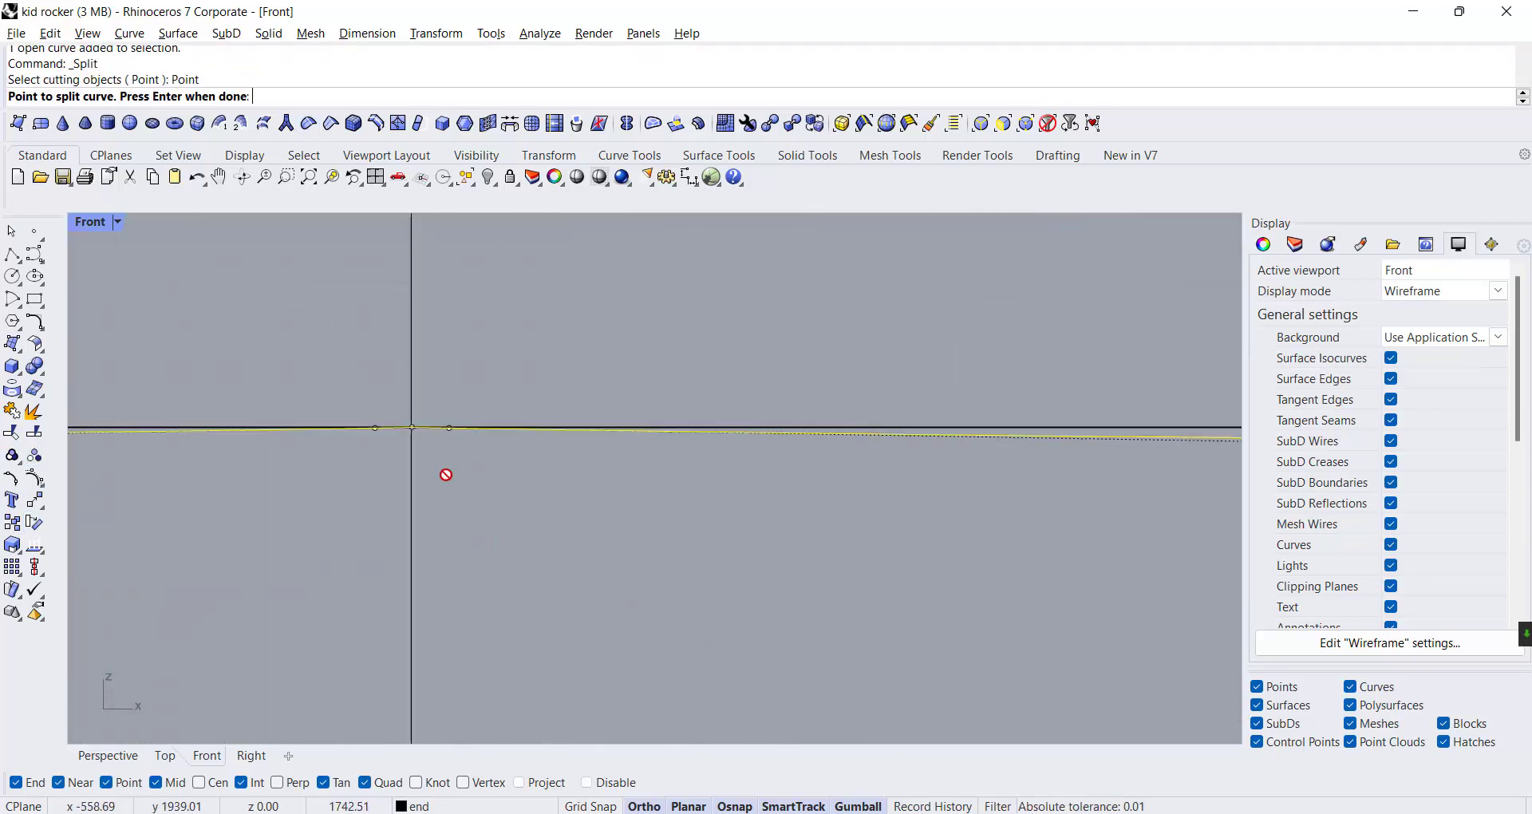
click(411, 429)
right_click(414, 431)
scroll(707, 505, down, 10)
scroll(706, 500, down, 5)
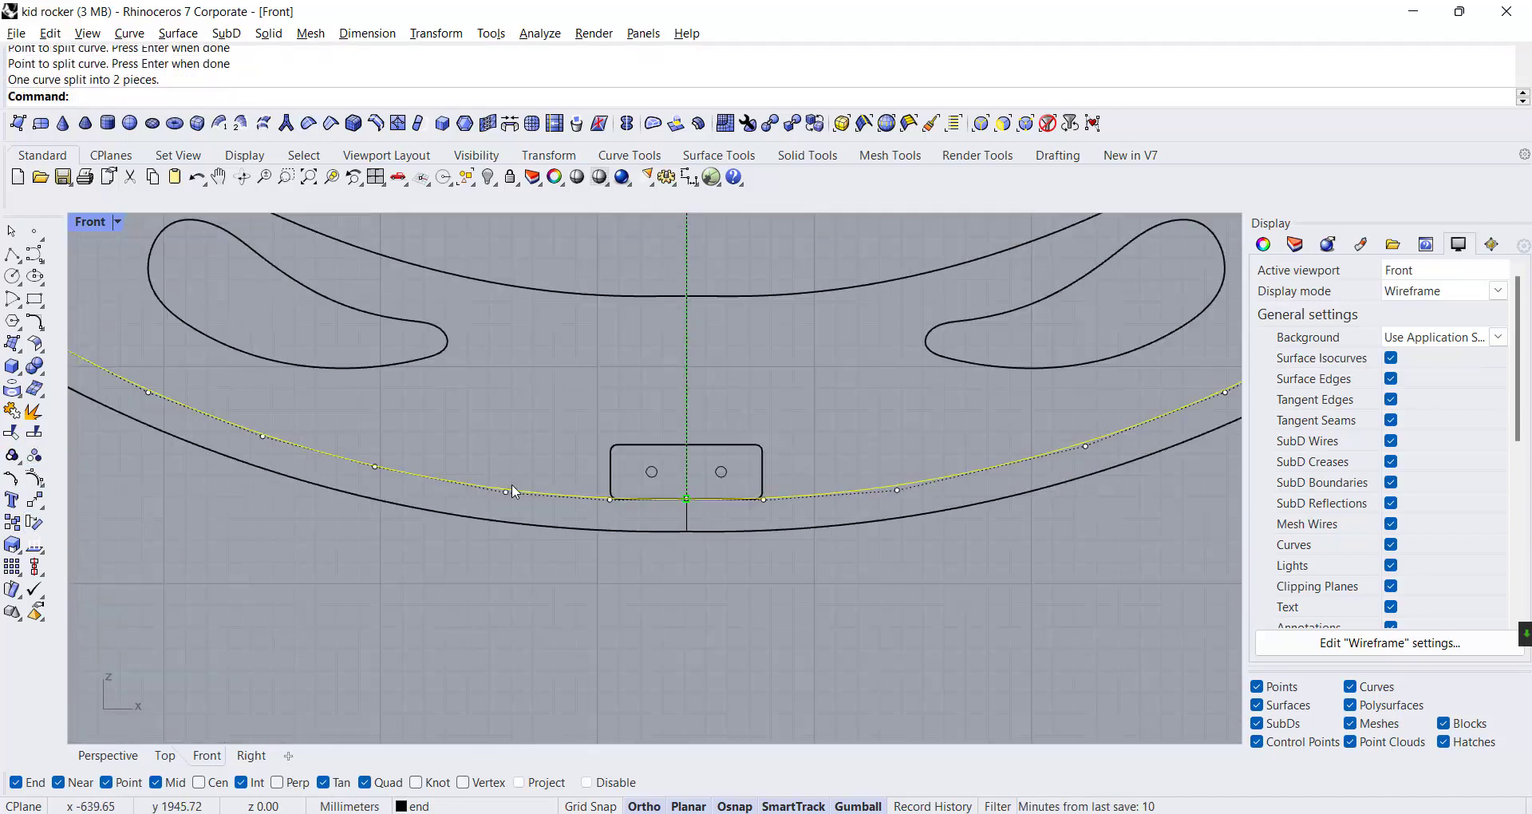
Move the slat group down so that its top-edge midpoint sits on the split point of the guide curve
click(511, 483)
scroll(511, 484, down, 2)
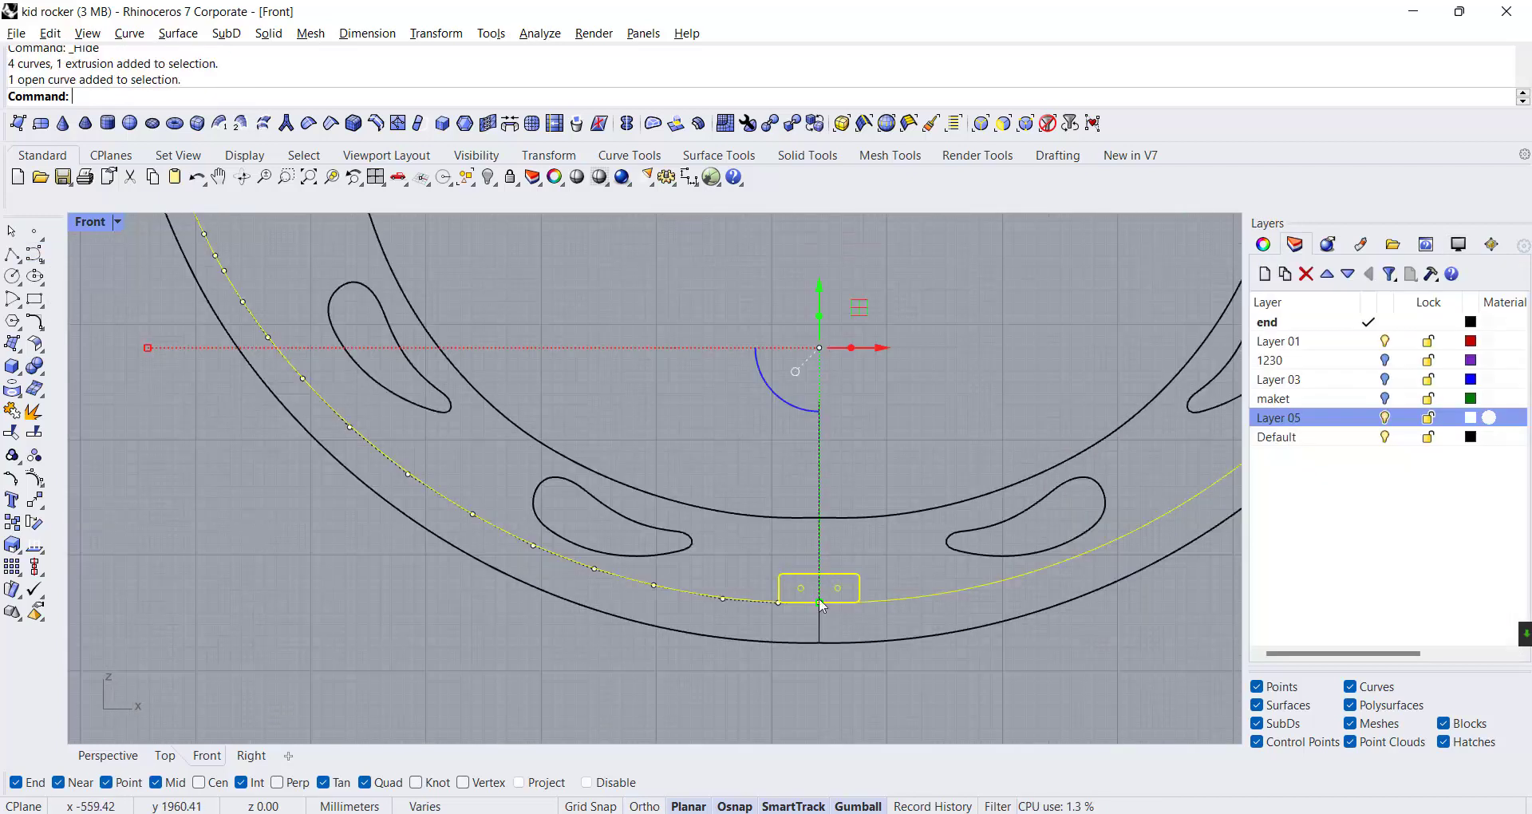
scroll(887, 621, up, 6)
click(873, 515)
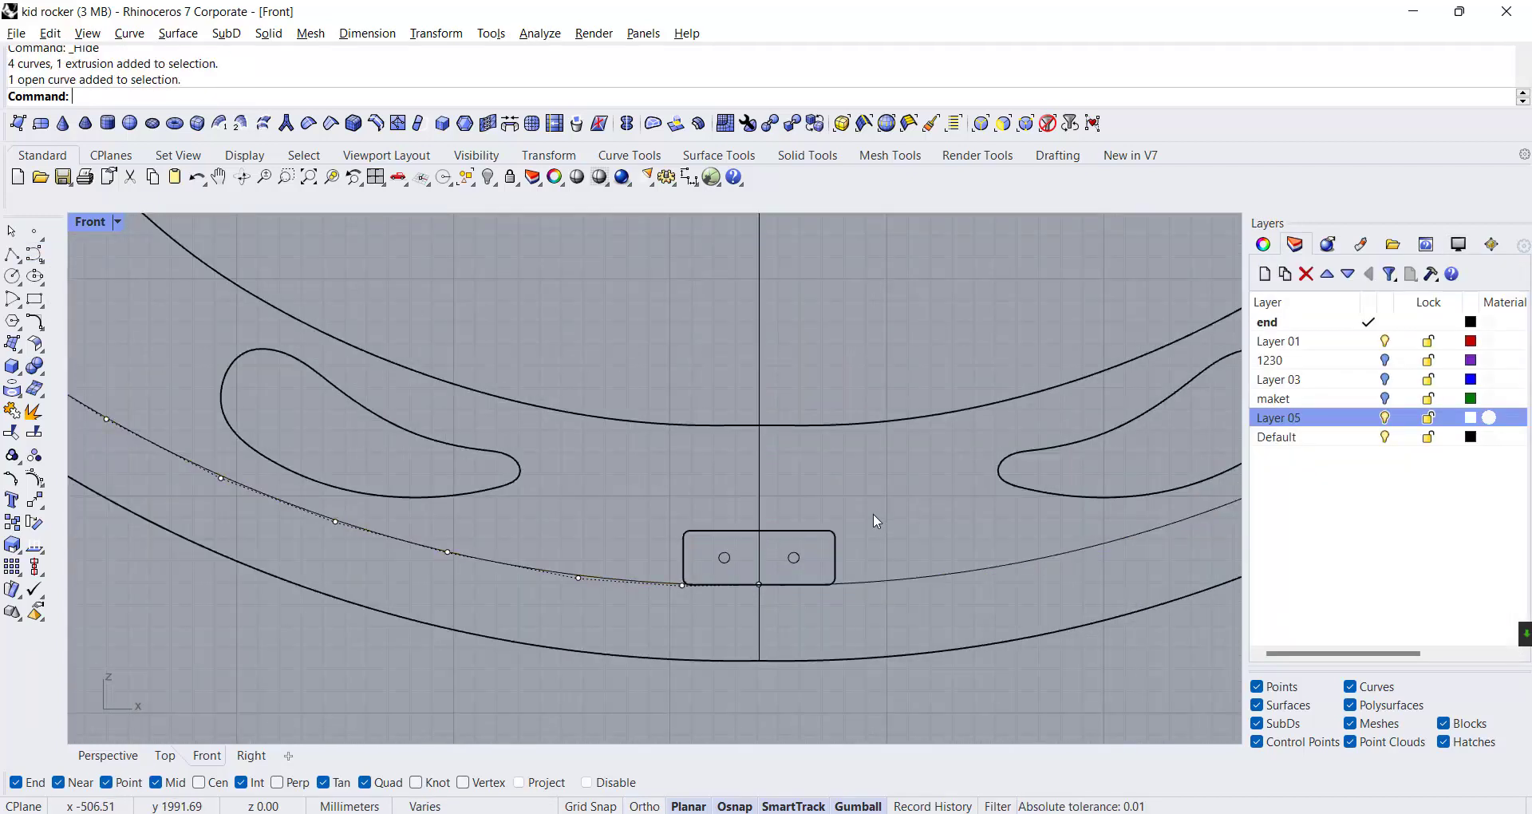
drag(764, 569, 764, 569)
click(35, 500)
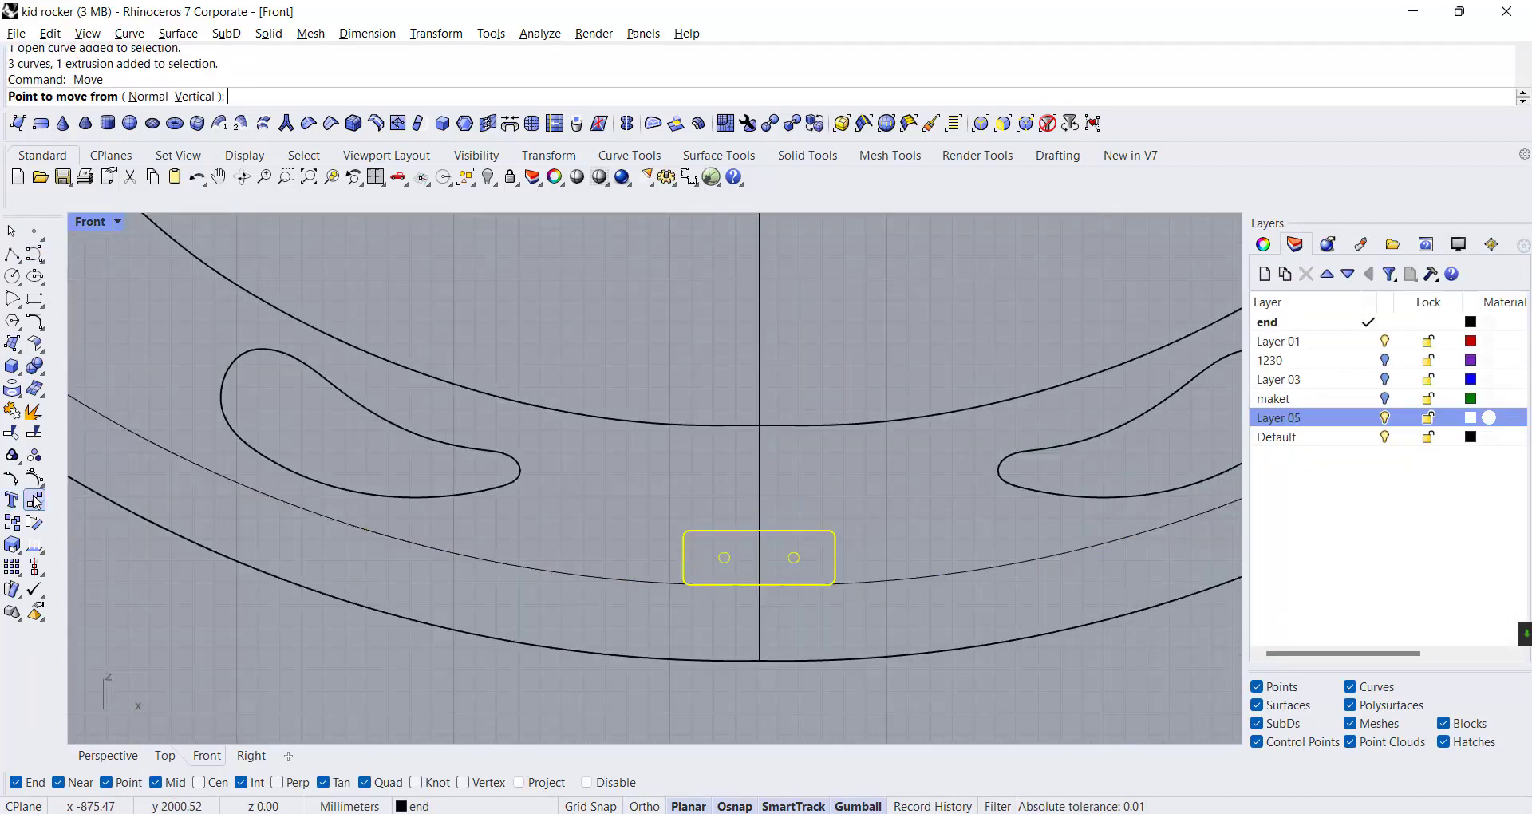
click(757, 528)
click(759, 584)
click(894, 525)
Move the slat group and both guide curve halves straight up a short distance from the rocker's bottom edge
scroll(894, 525, down, 7)
scroll(876, 503, up, 5)
click(860, 600)
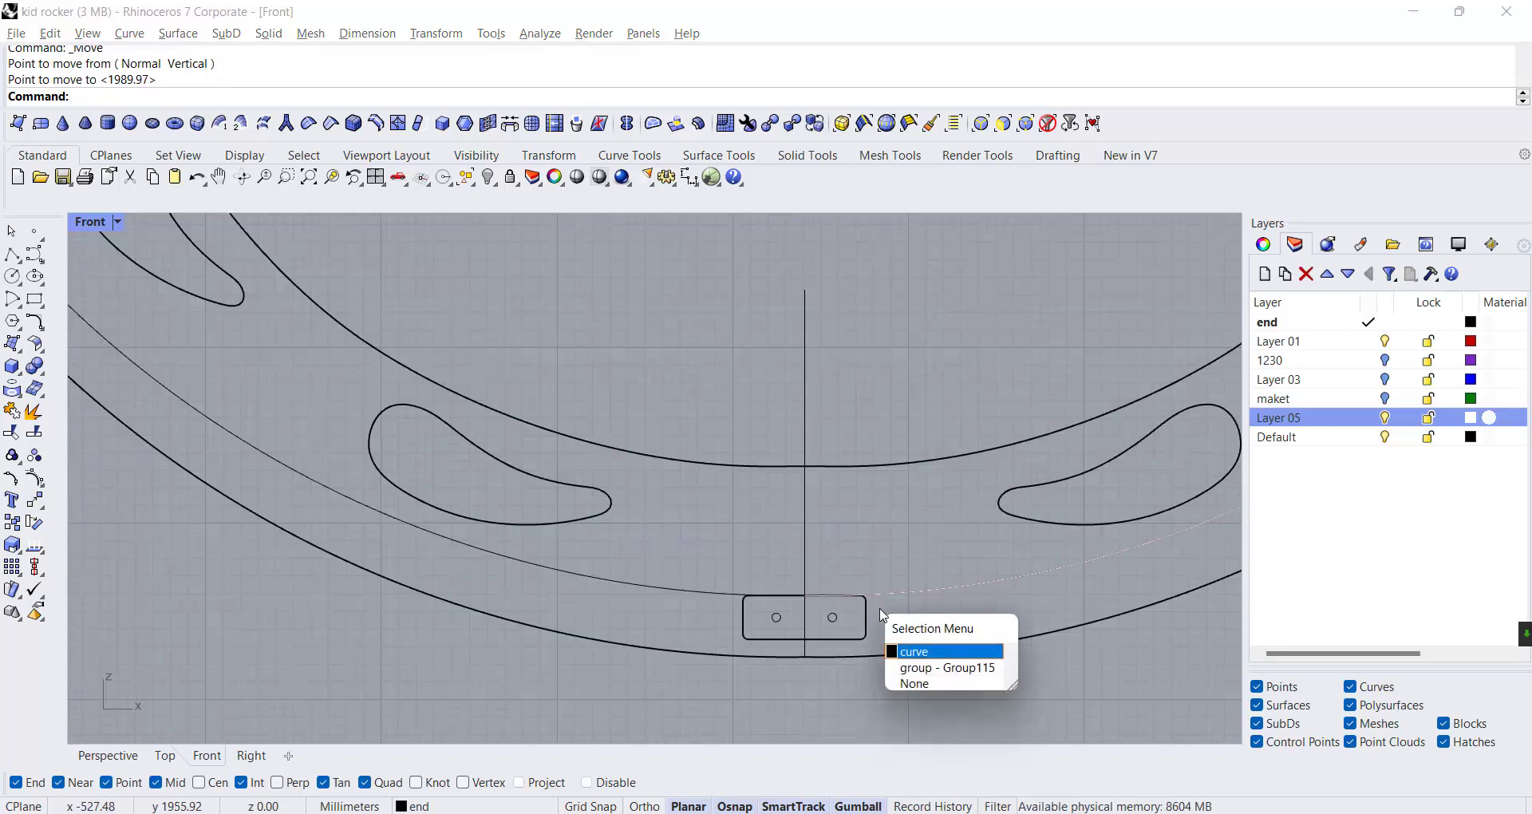
click(922, 653)
shift+click(744, 618)
shift+click(717, 593)
right_drag(776, 347, 764, 434)
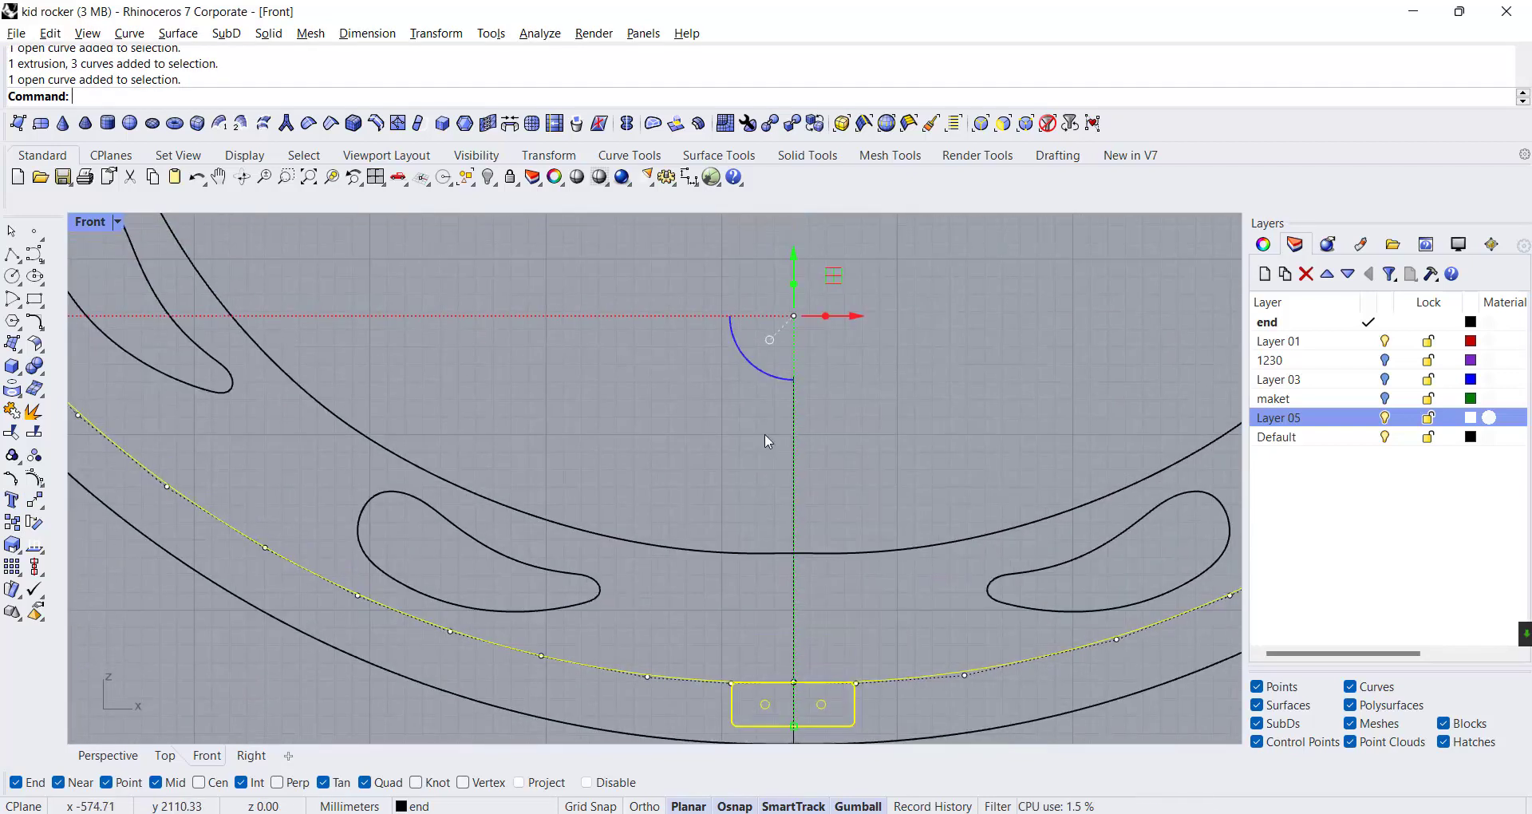
drag(796, 252, 795, 246)
click(764, 326)
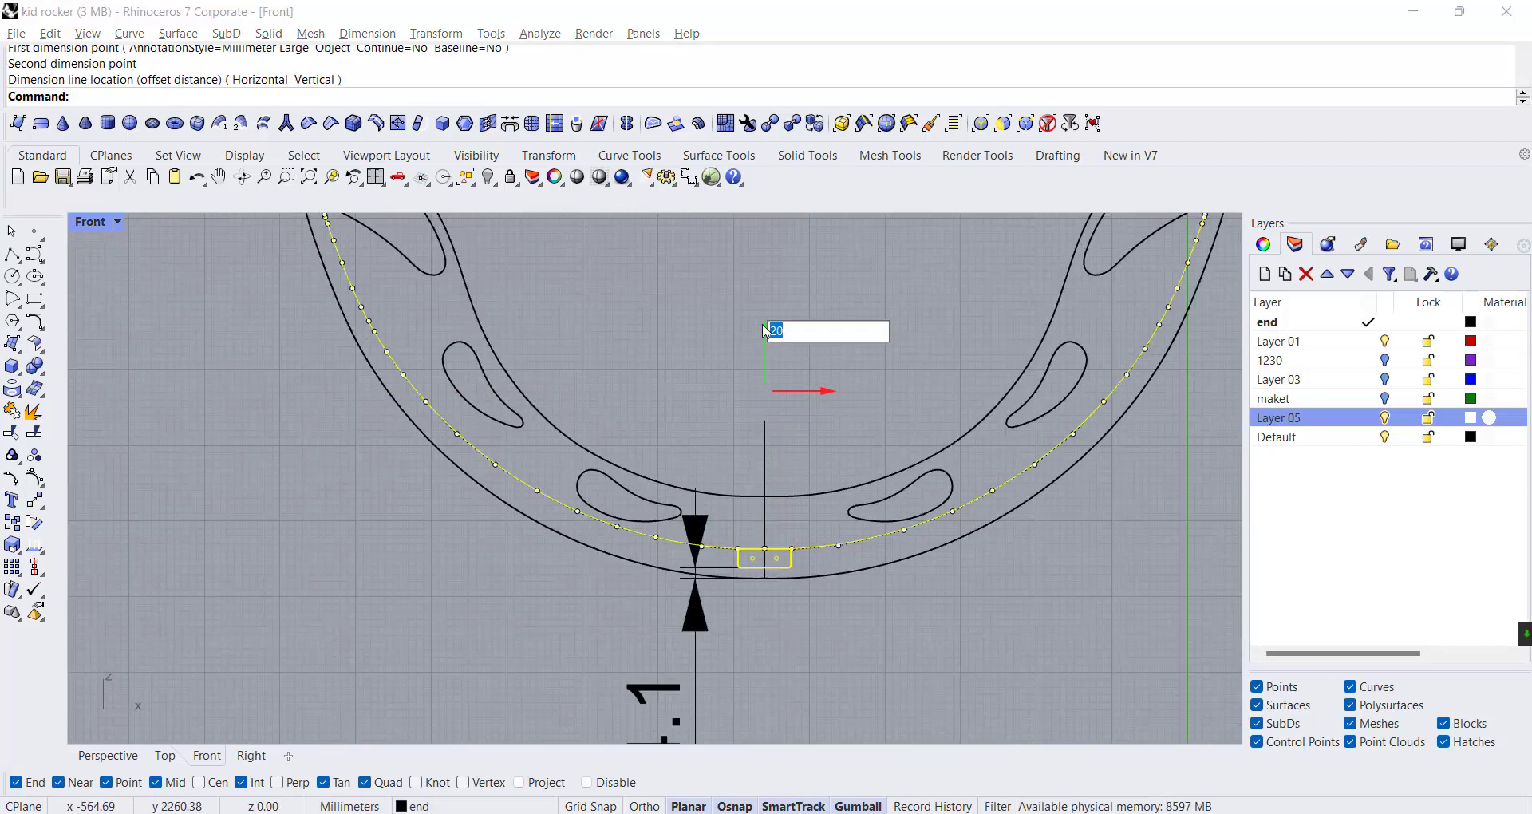
key(Return)
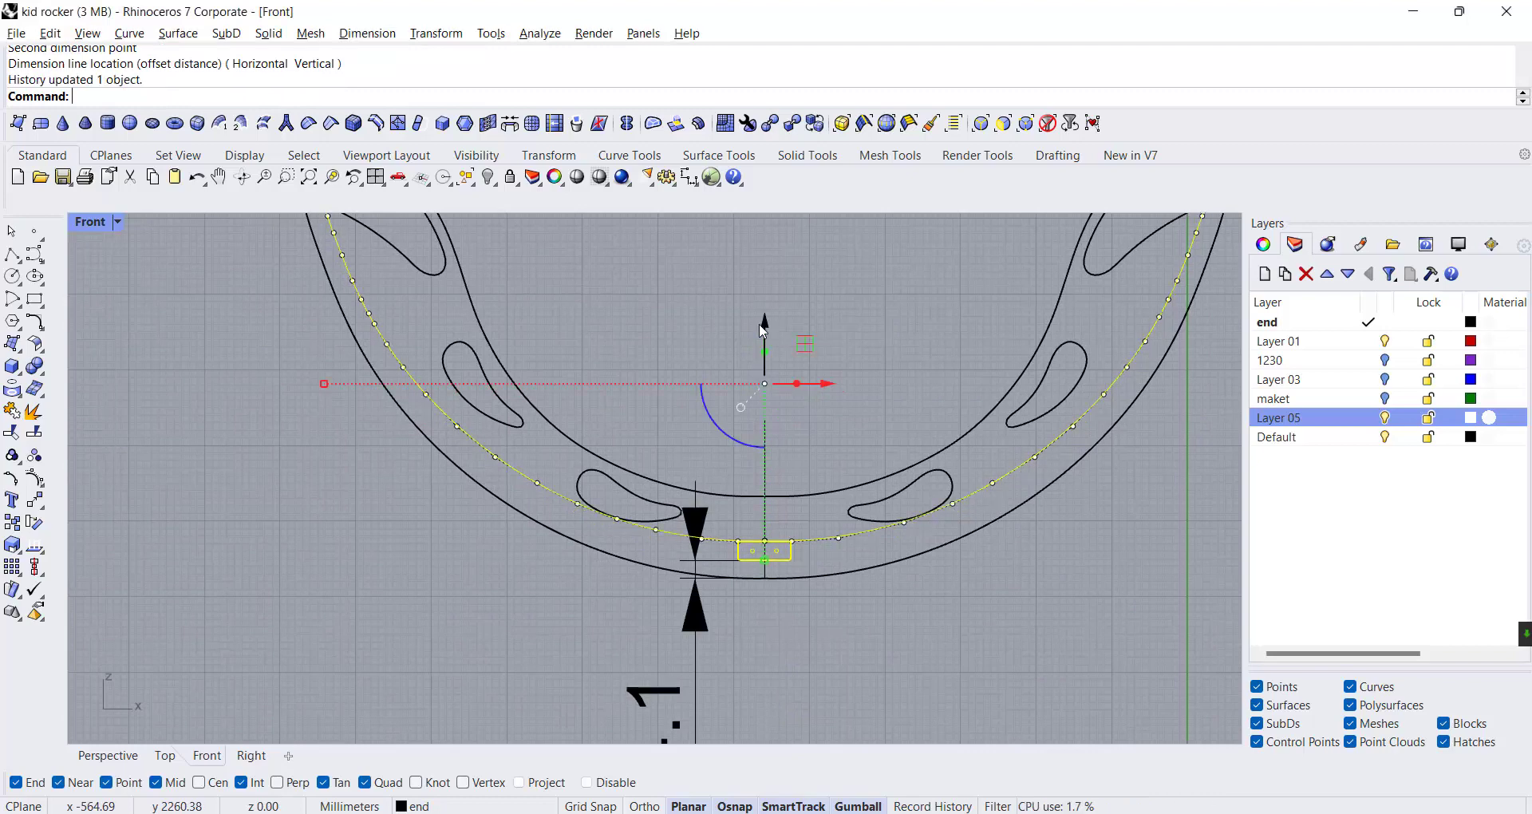
click(870, 363)
Delete the linear dimension between the slat and the rocker's bottom edge
right_drag(856, 444, 849, 483)
click(687, 643)
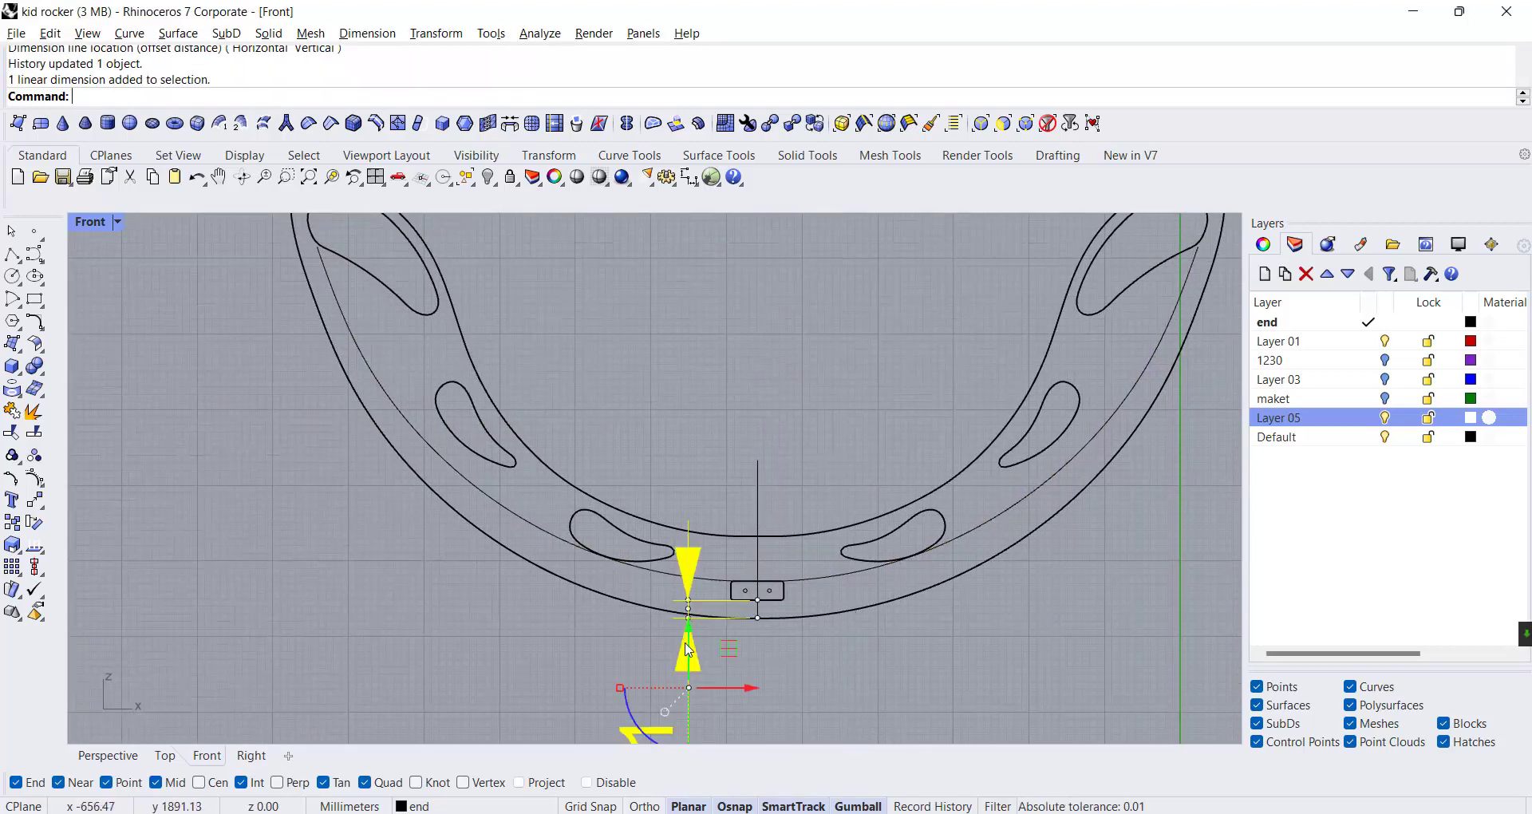
key(Delete)
scroll(791, 643, up, 5)
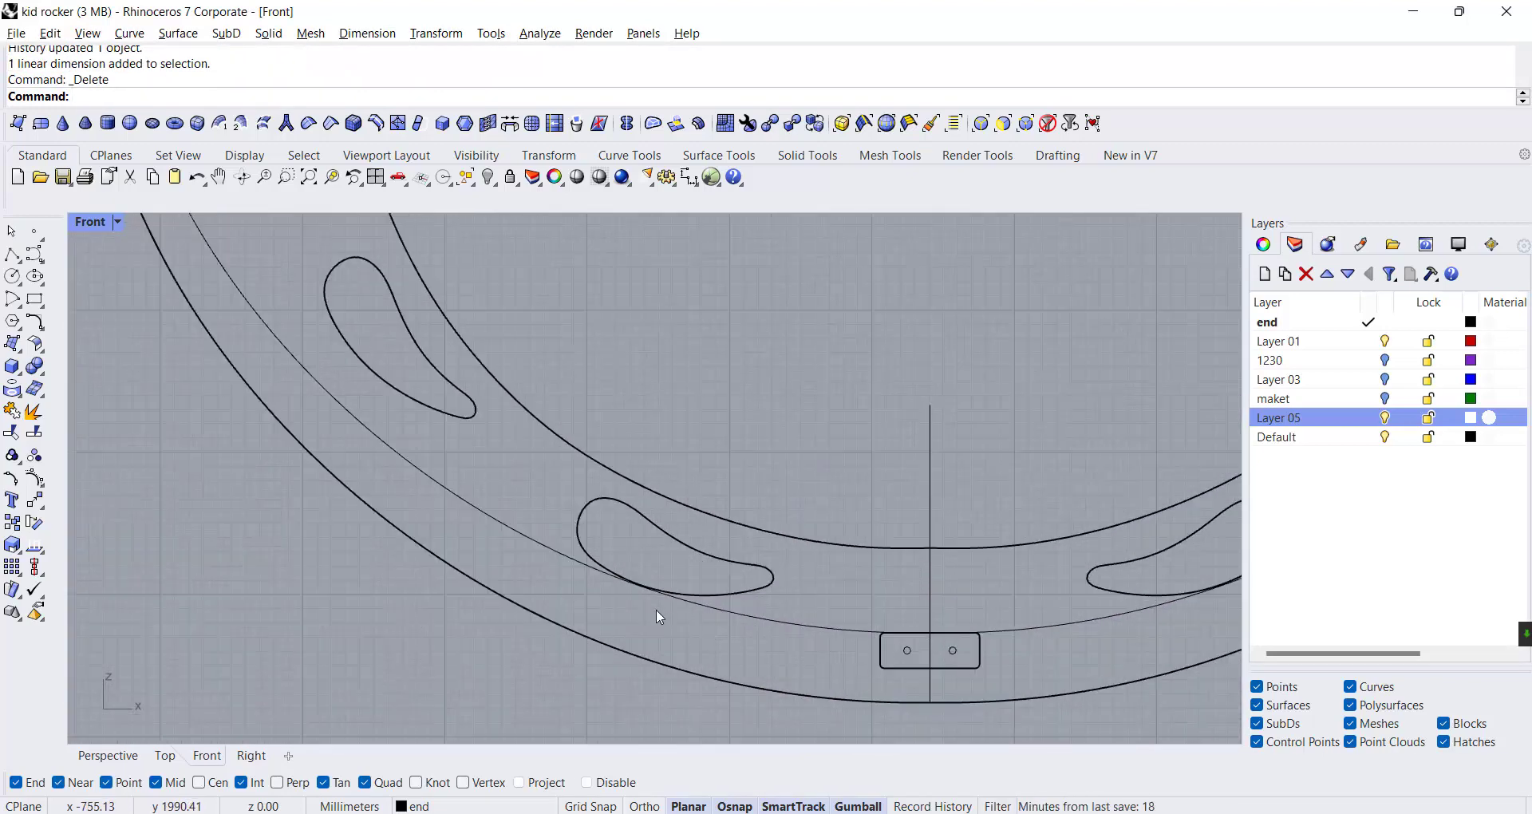
Move the slat group and the guide curves slightly back down towards the rocker's outer edge
click(985, 621)
click(857, 630)
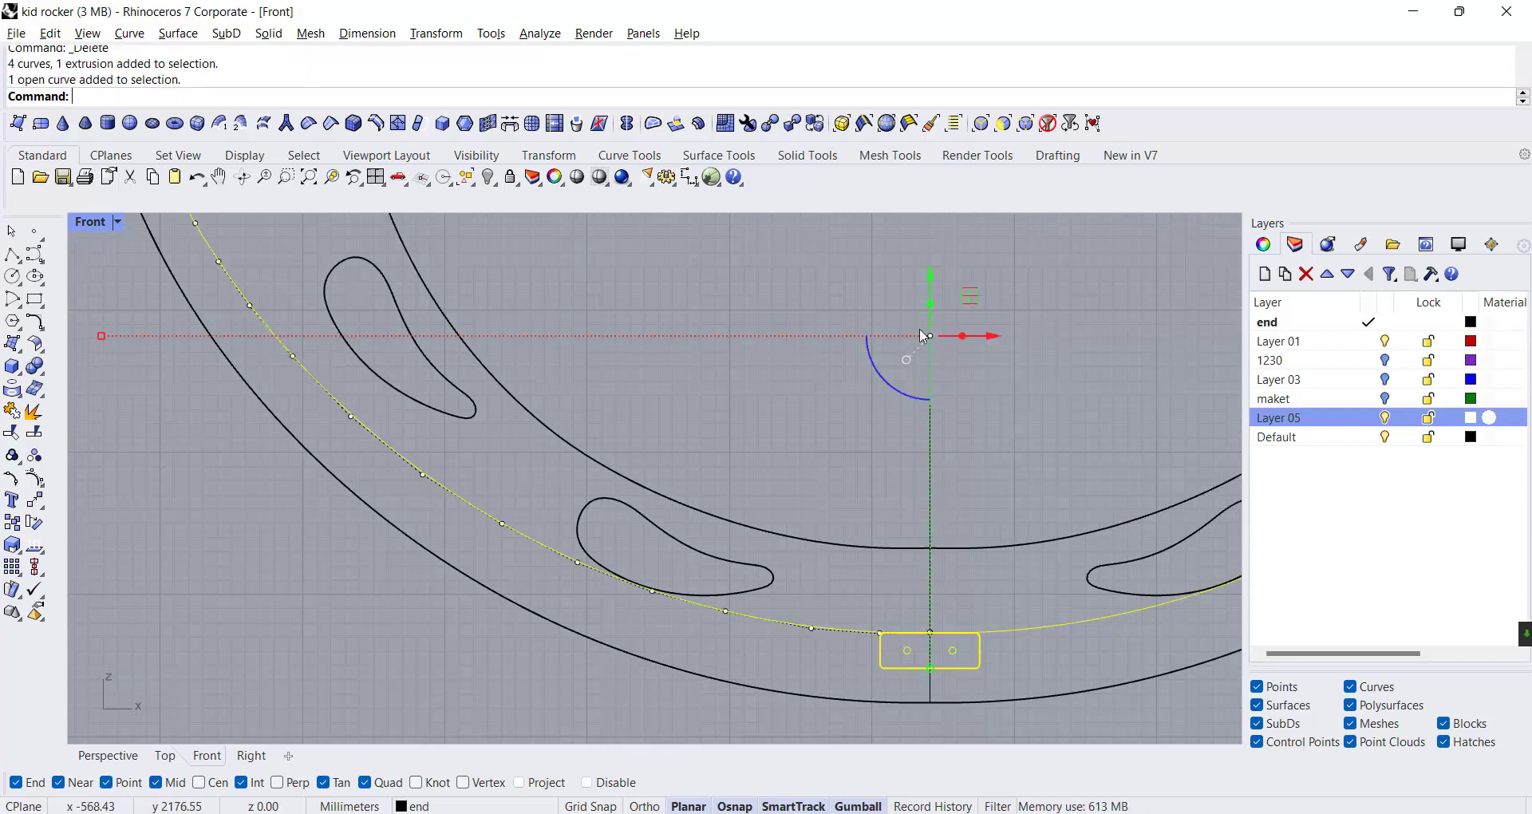
drag(935, 281, 938, 297)
click(940, 374)
scroll(888, 664, down, 4)
right_drag(889, 664, 871, 703)
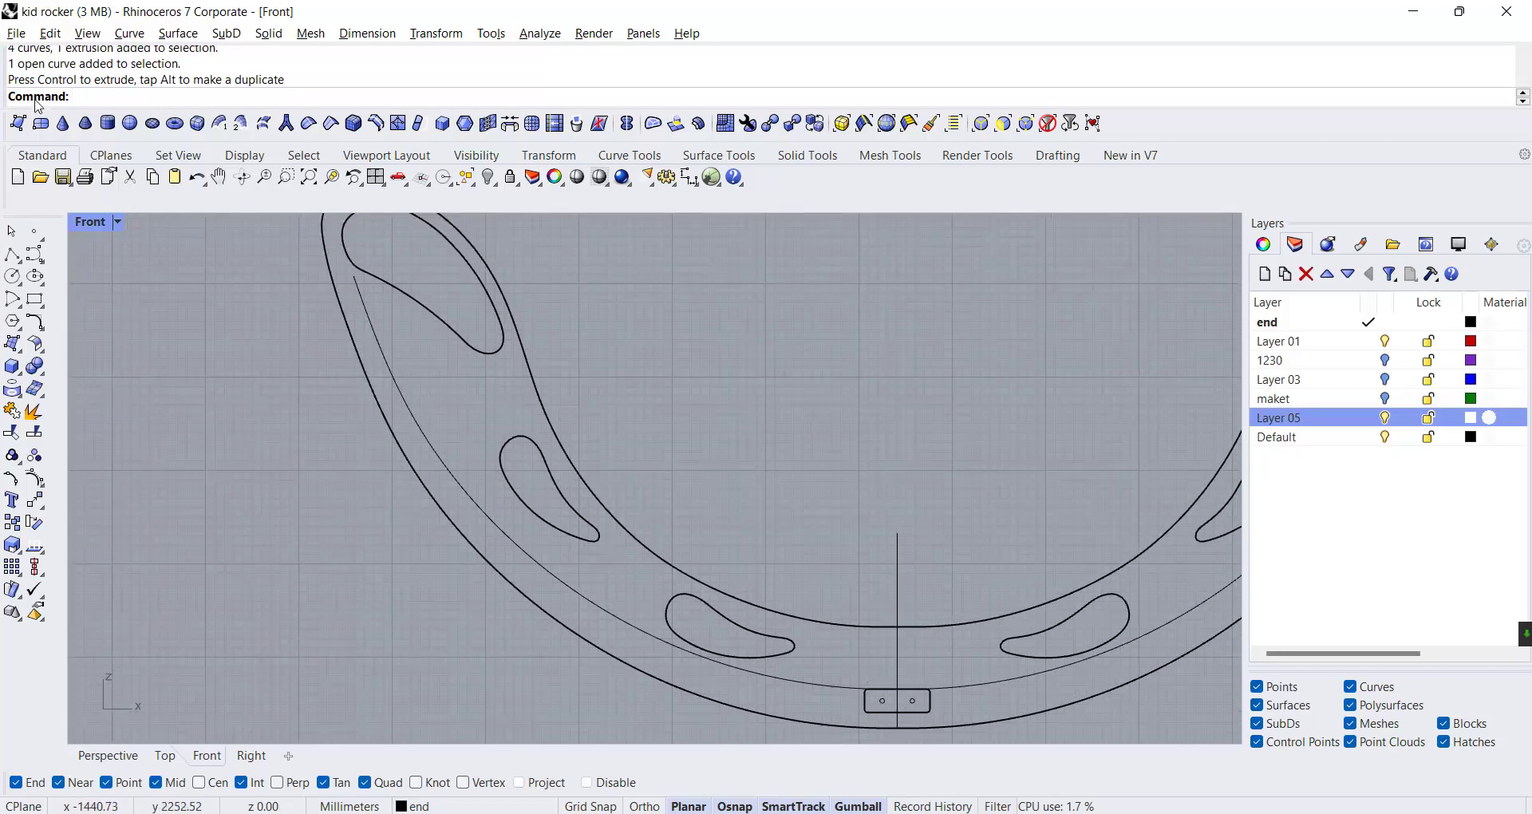
Start an interpolated curve at the rocker's left outer edge and route it beneath the large end teardrop, correcting misplaced points
right_click(35, 254)
scroll(404, 268, up, 6)
click(268, 277)
click(343, 309)
click(422, 357)
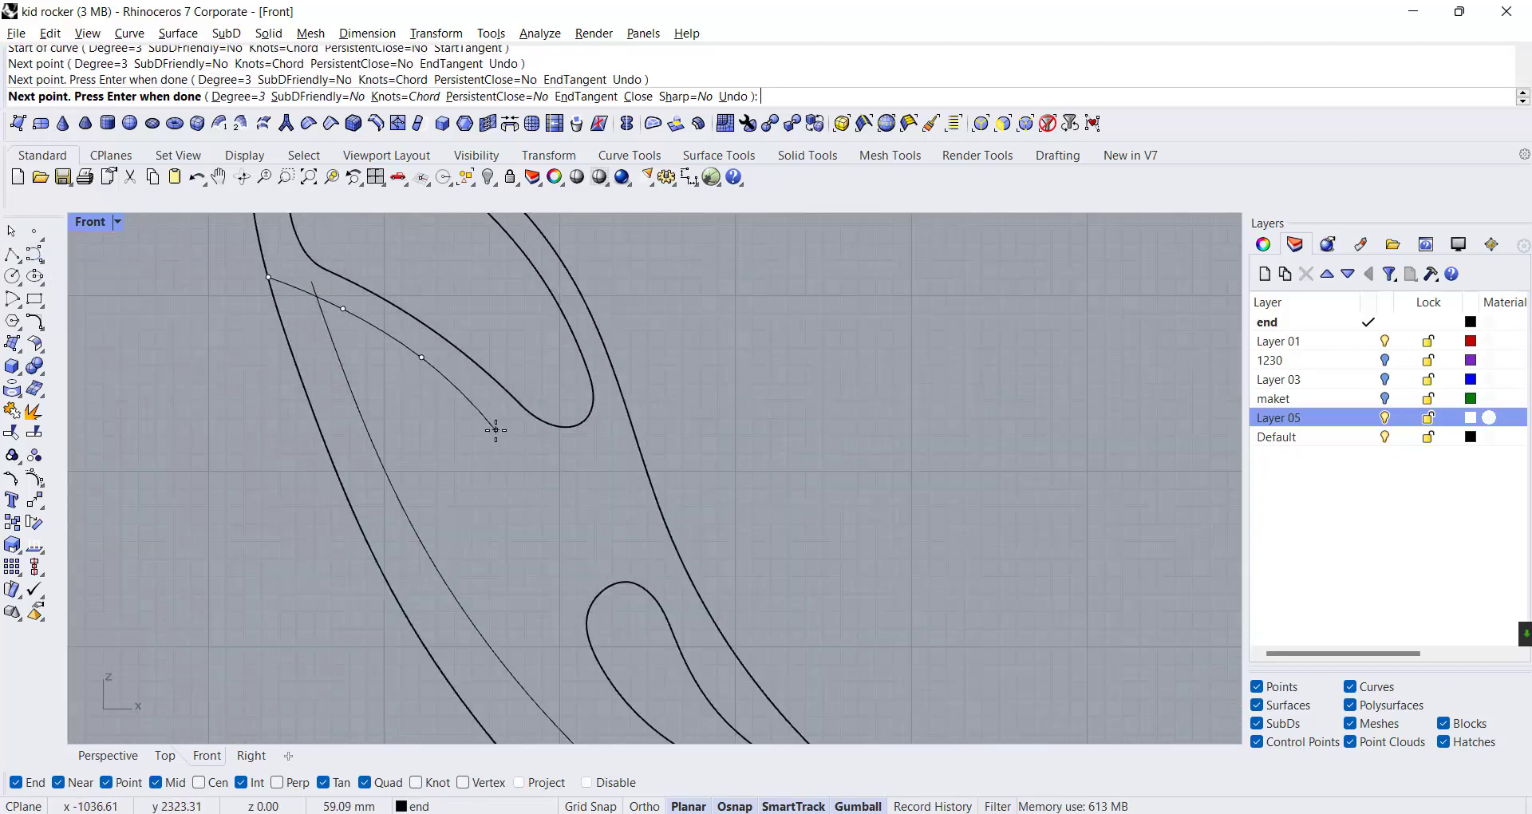
click(497, 432)
click(541, 536)
key(ctrl+z)
key(ctrl+z)
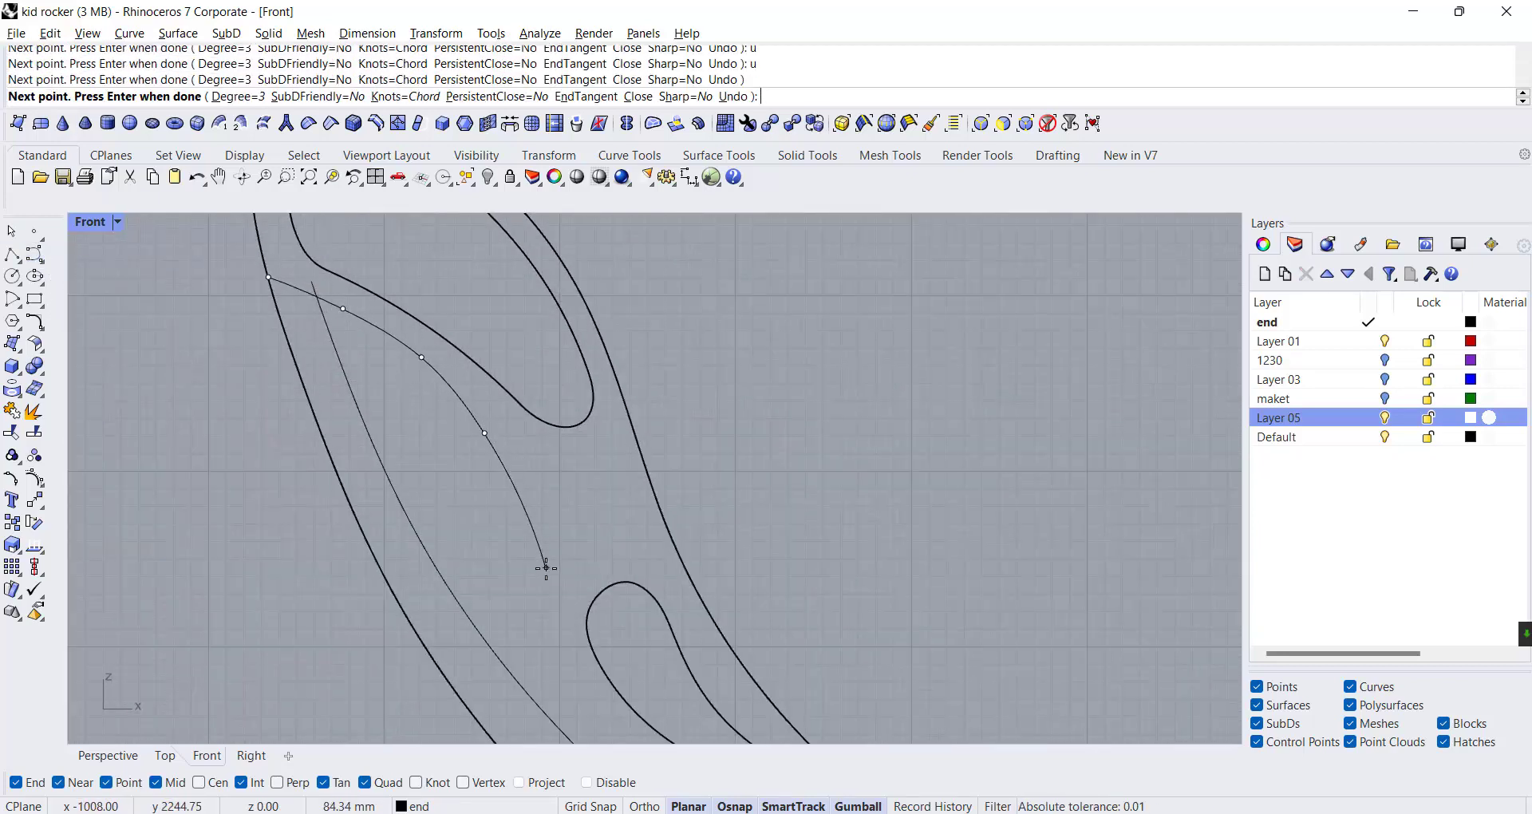
click(546, 568)
scroll(544, 578, down, 1)
text(u)
key(Return)
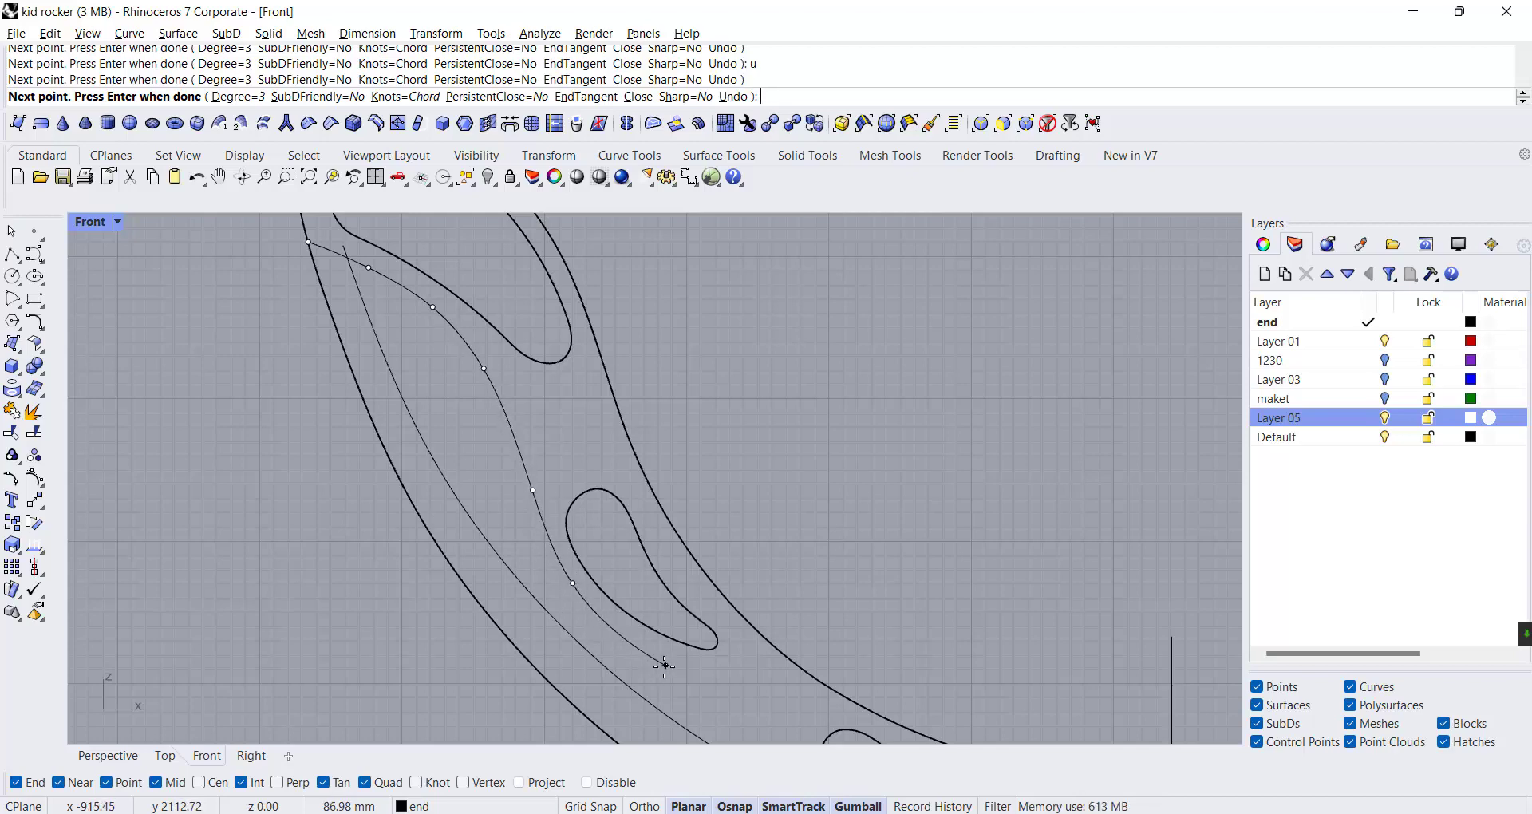
Continue the interpolated curve below the second teardrop and finish it on the existing left guide curve
scroll(667, 671, down, 1)
click(689, 686)
scroll(718, 702, up, 2)
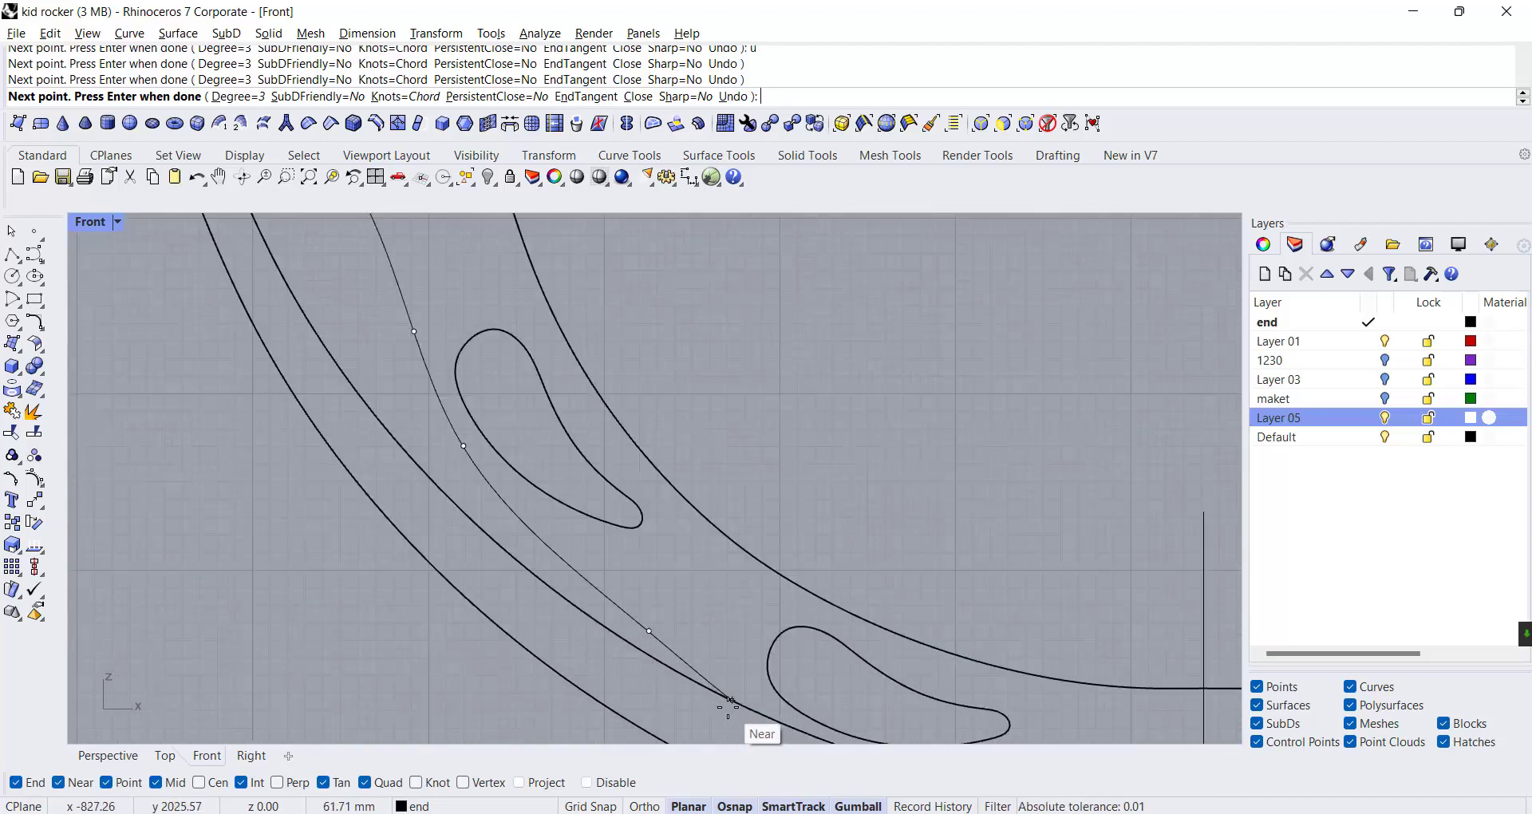
scroll(728, 702, up, 1)
scroll(559, 542, down, 2)
key(Return)
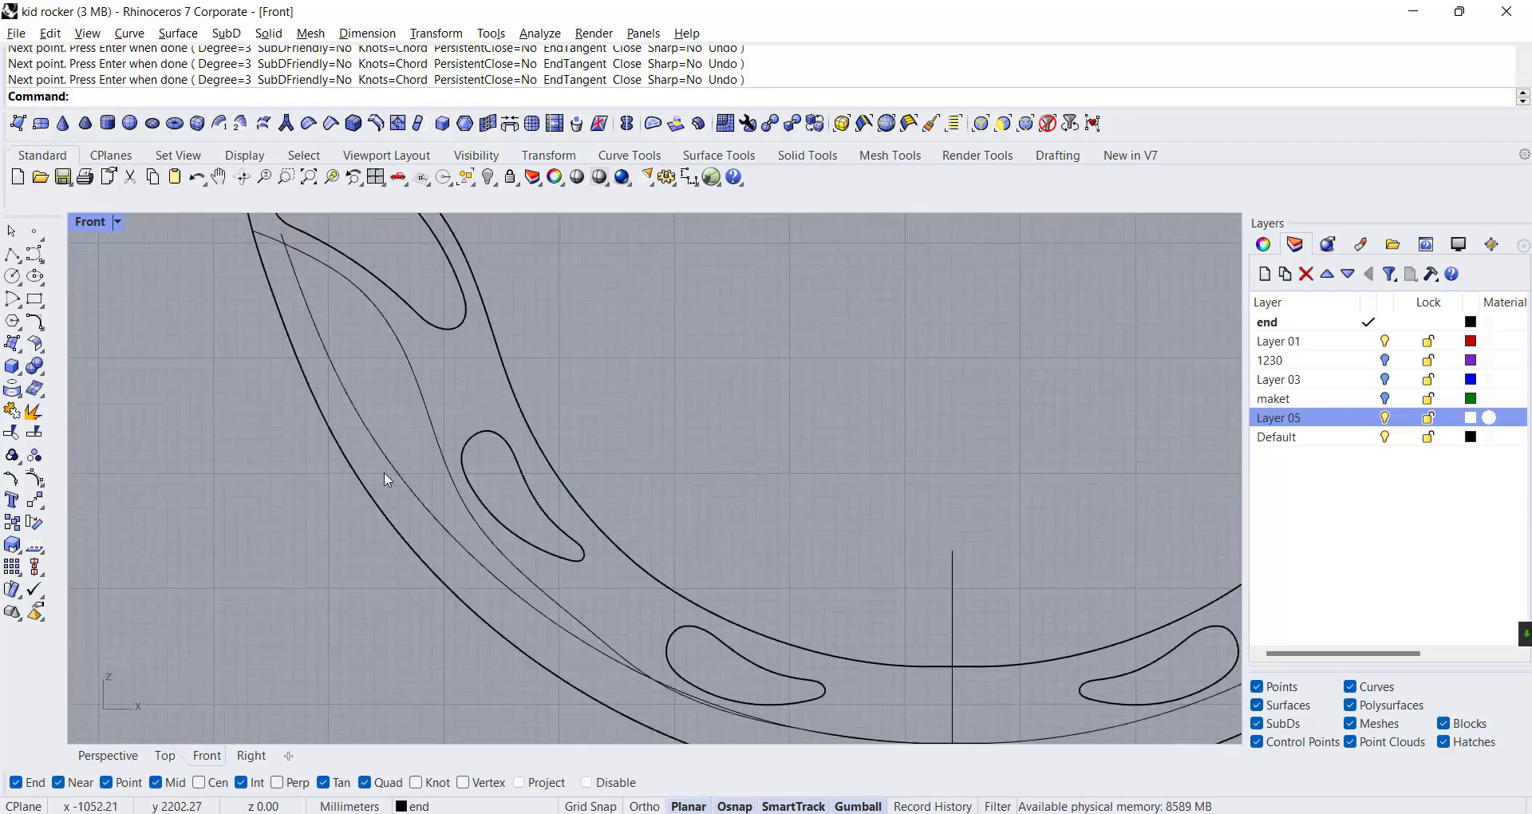
Replace the upper part of the old left guide with the new curve and adjust its control point below the second teardrop
click(385, 477)
scroll(382, 444, down, 3)
scroll(463, 518, up, 4)
key(F10)
click(500, 547)
scroll(428, 408, down, 1)
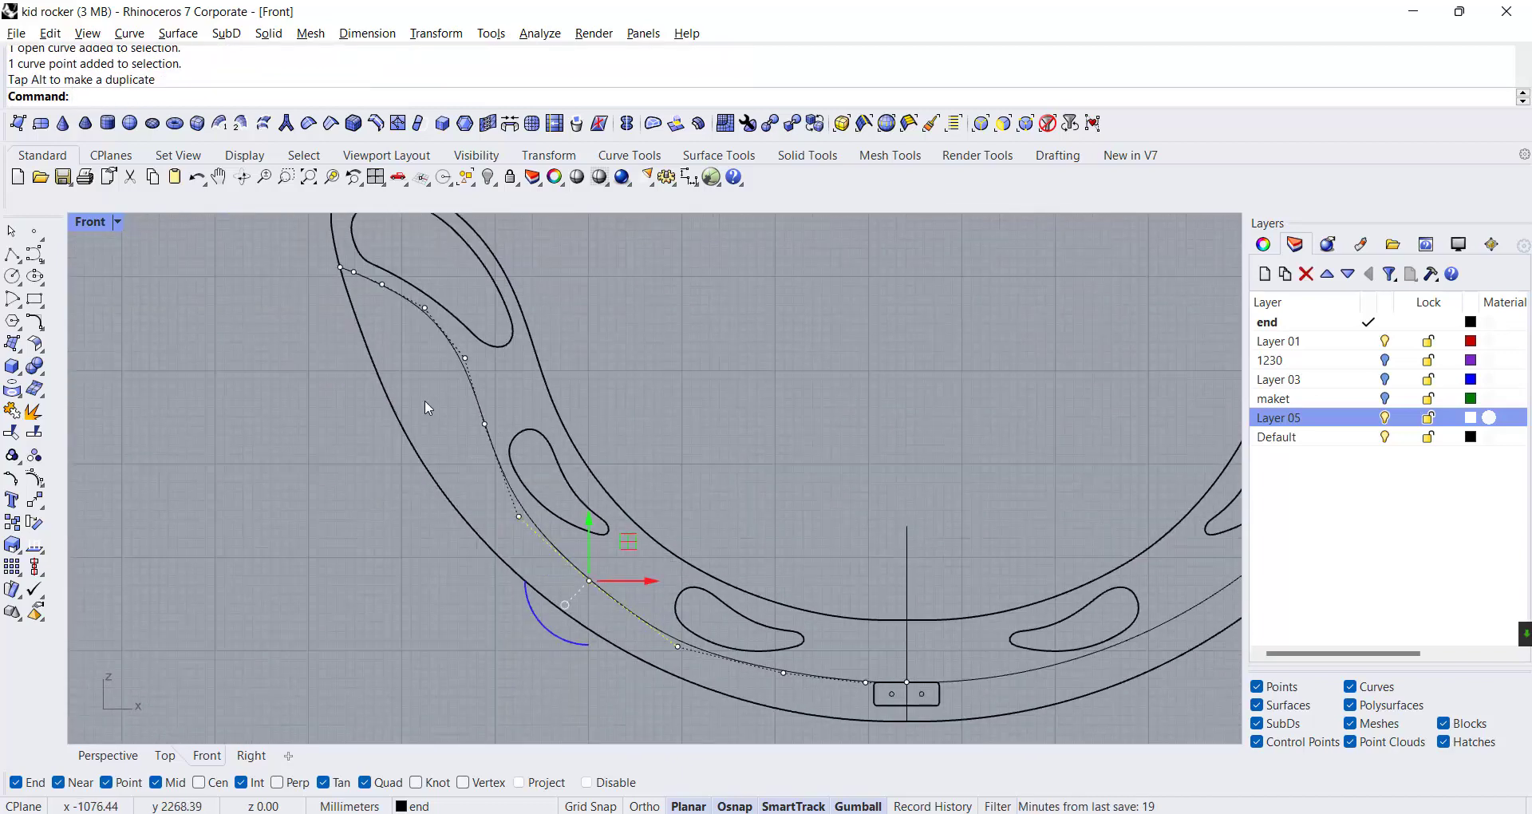
Undo the last deletion and the array of slats along the left guide curve
scroll(429, 408, down, 2)
key(ctrl+z)
key(ctrl+z)
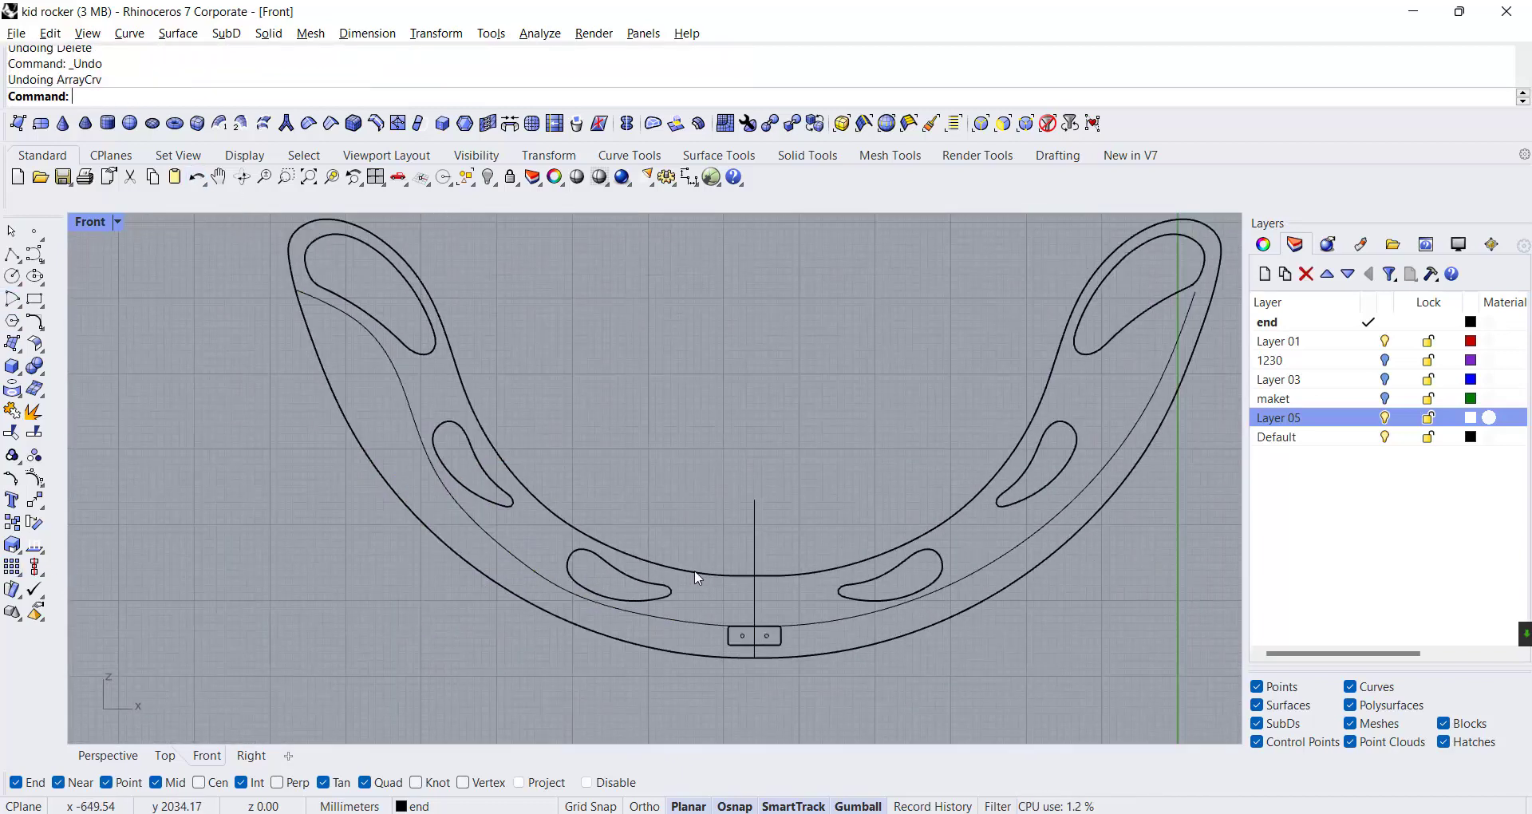
Delete the outermost control points at the upper end of the left guide curve to shorten it
click(391, 381)
scroll(395, 376, up, 3)
scroll(367, 455, up, 2)
click(275, 292)
key(Delete)
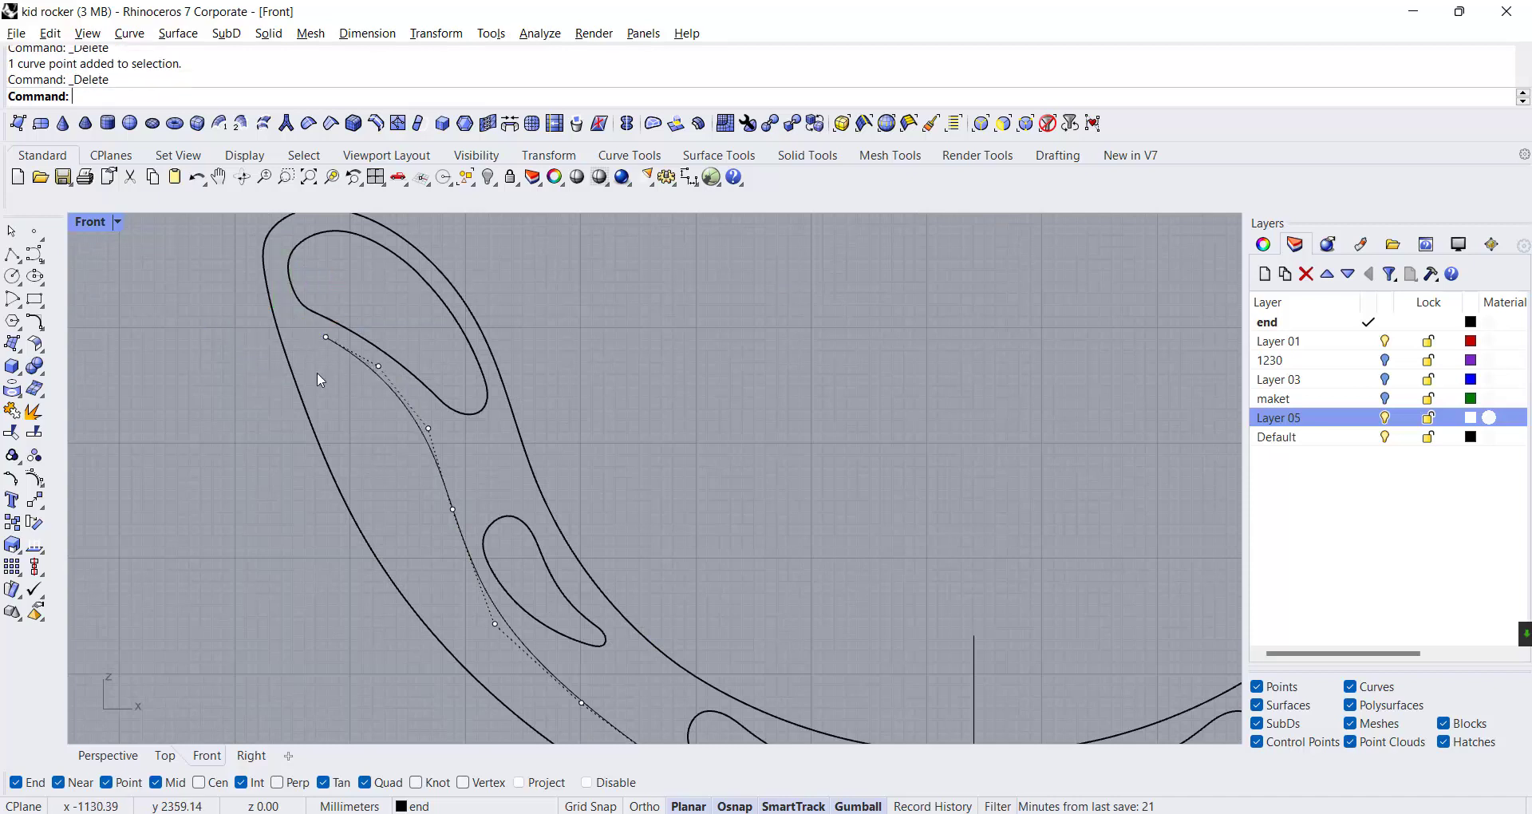
Move the left guide curve's upper end point slightly down and inwards below the large teardrop
scroll(317, 380, down, 3)
scroll(479, 447, up, 2)
click(263, 281)
drag(266, 280, 281, 293)
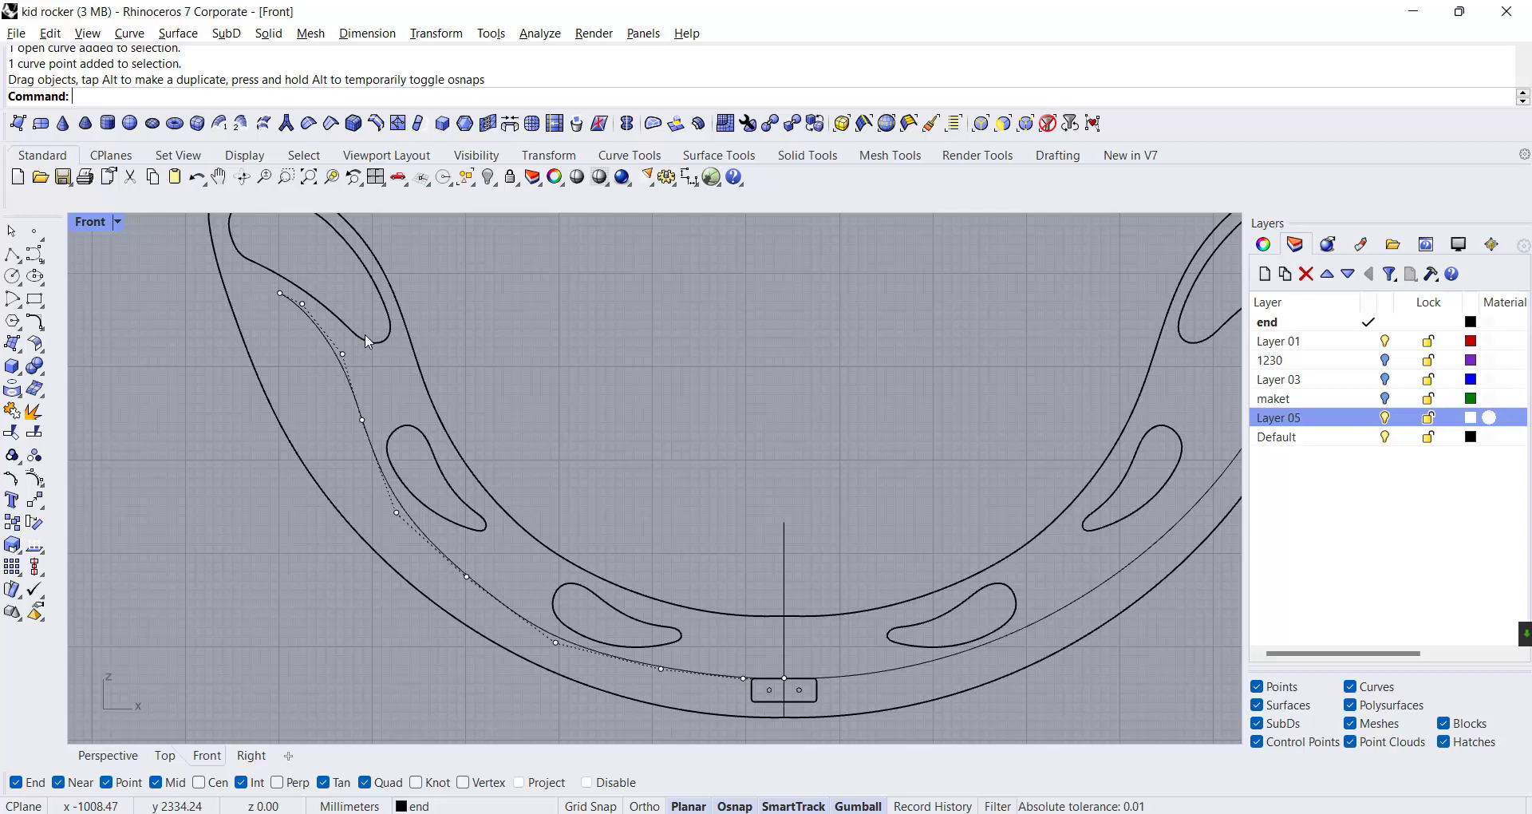
click(338, 353)
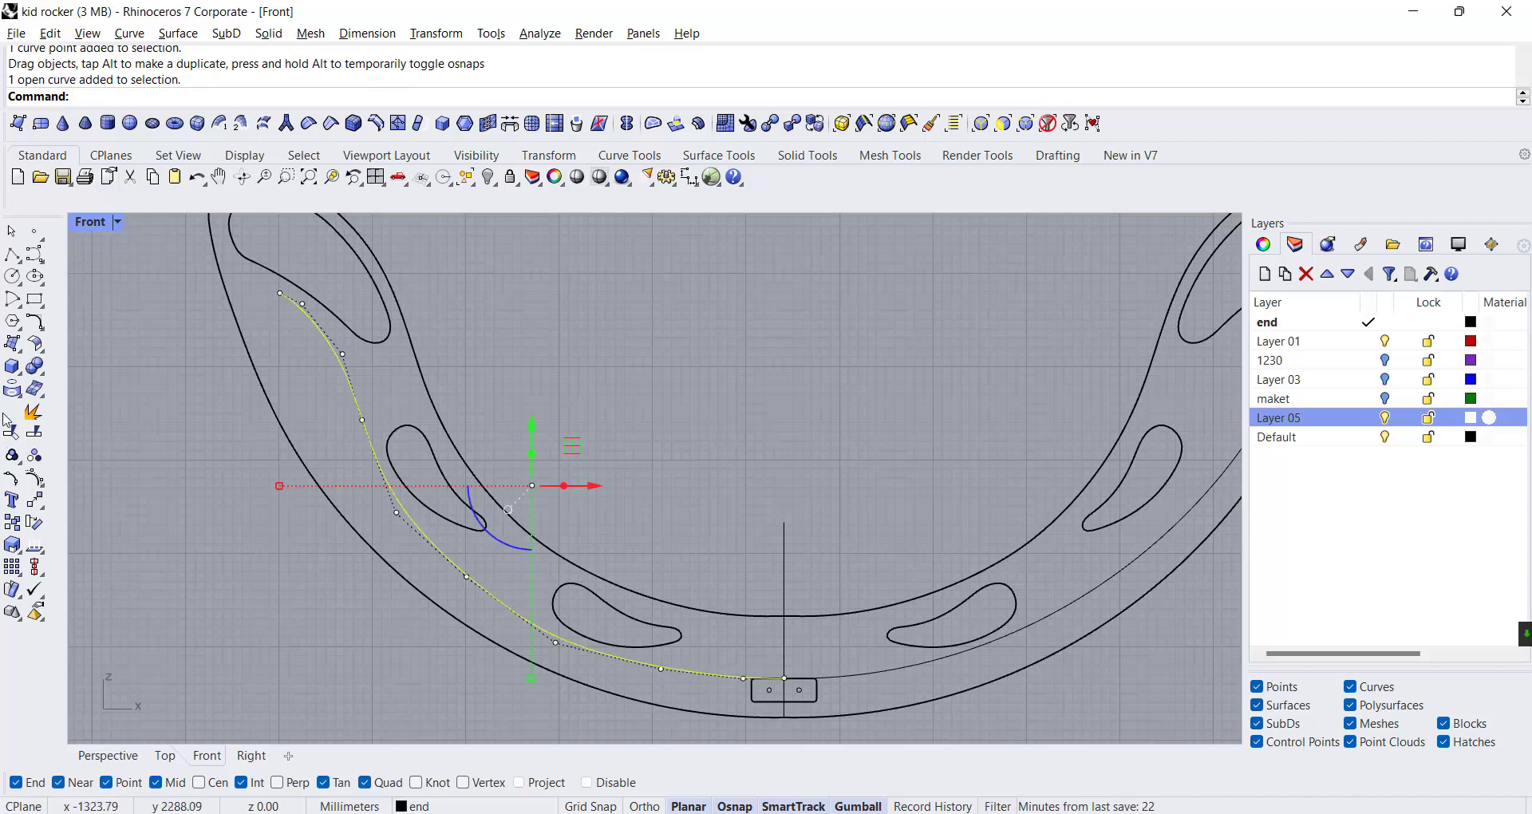
click(706, 549)
click(765, 702)
click(21, 580)
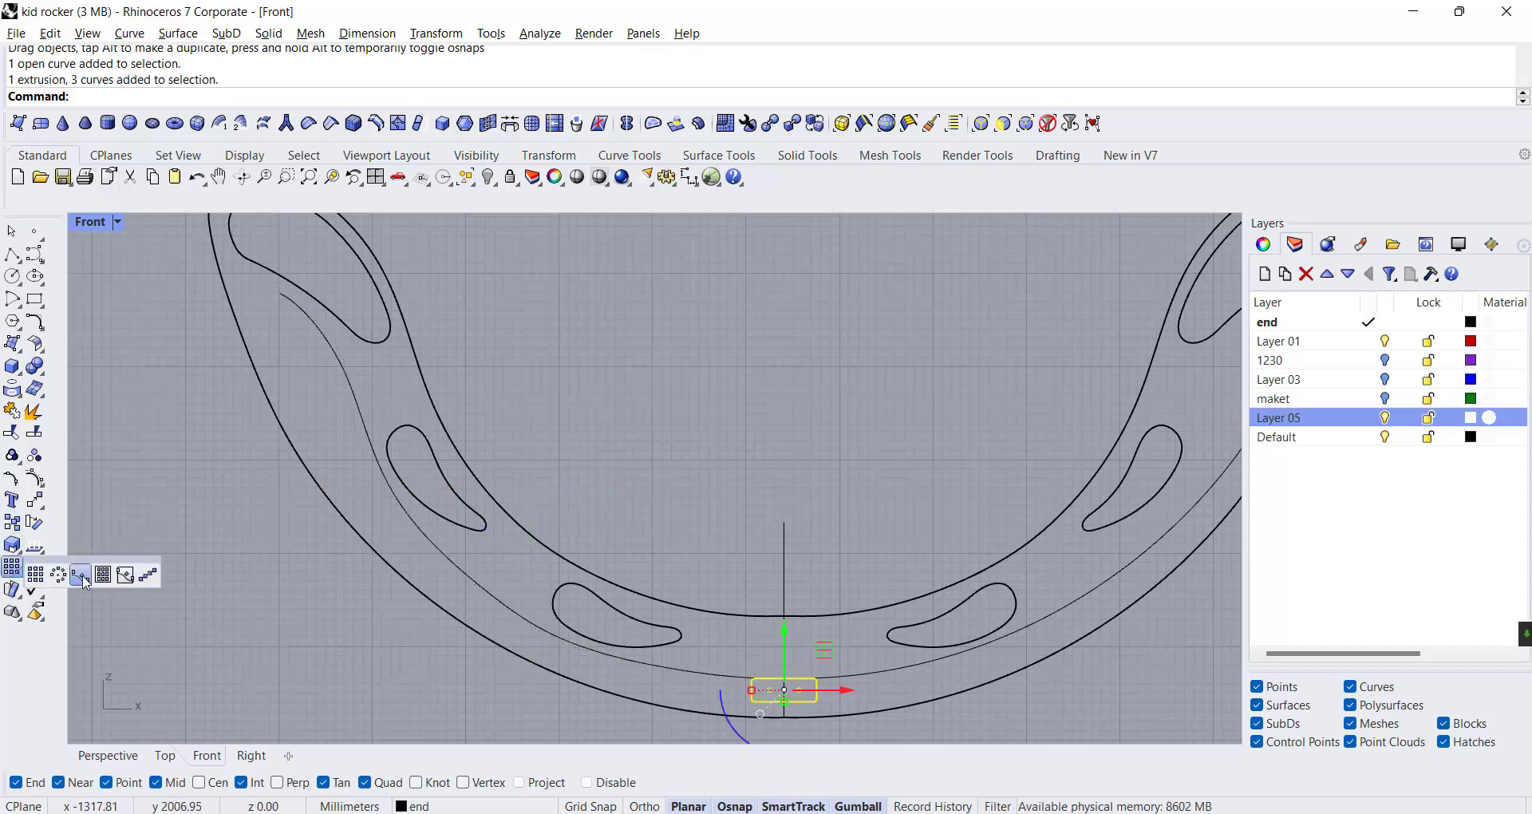
click(84, 573)
key(Escape)
Shift the four upper control points of the left guide curve slightly outwards and down, away from the teardrops
click(353, 366)
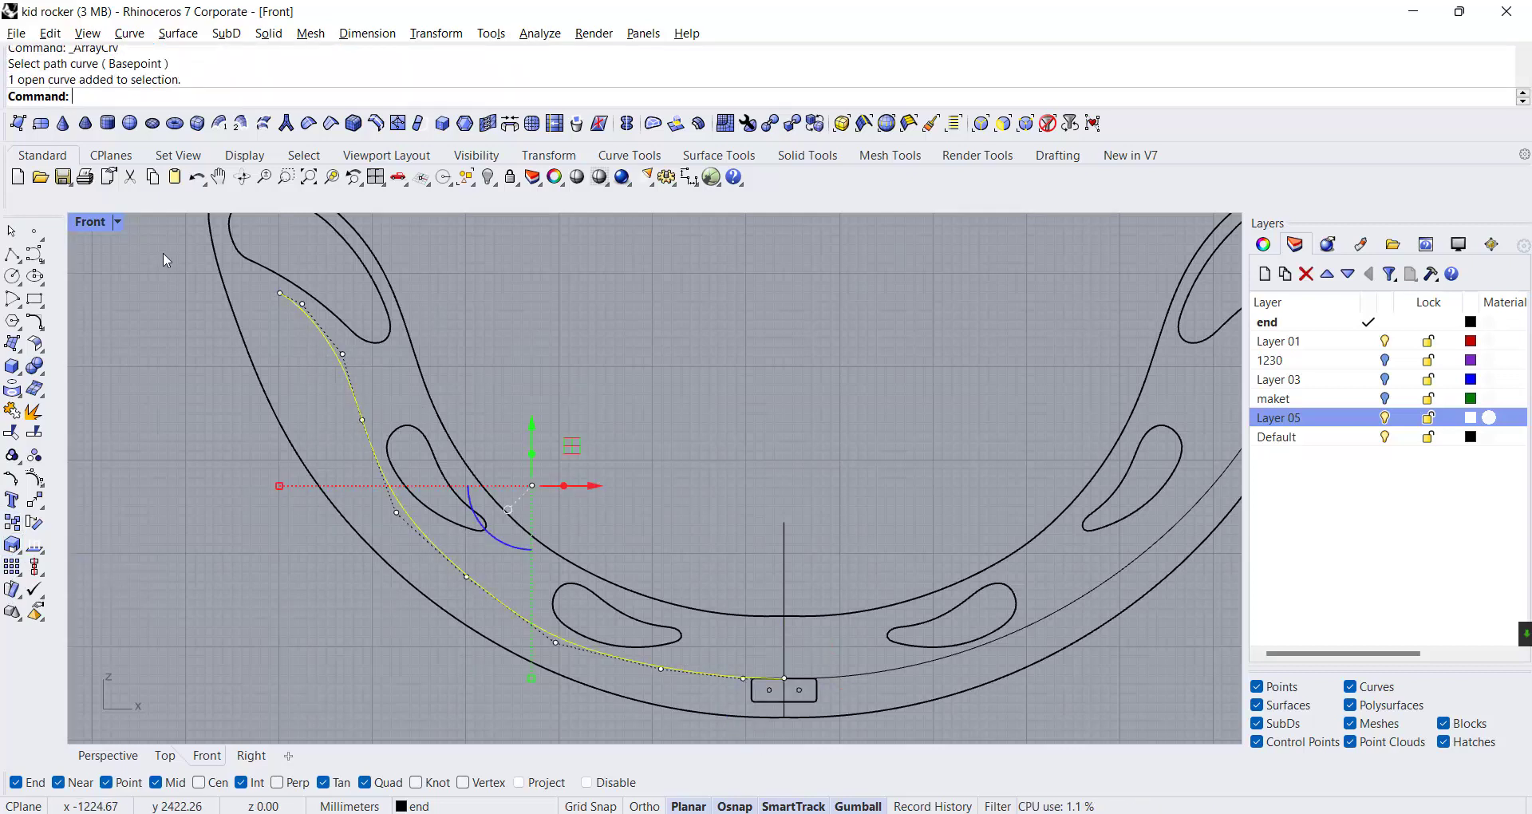
drag(140, 234, 395, 473)
drag(361, 316, 356, 318)
key(Escape)
click(353, 395)
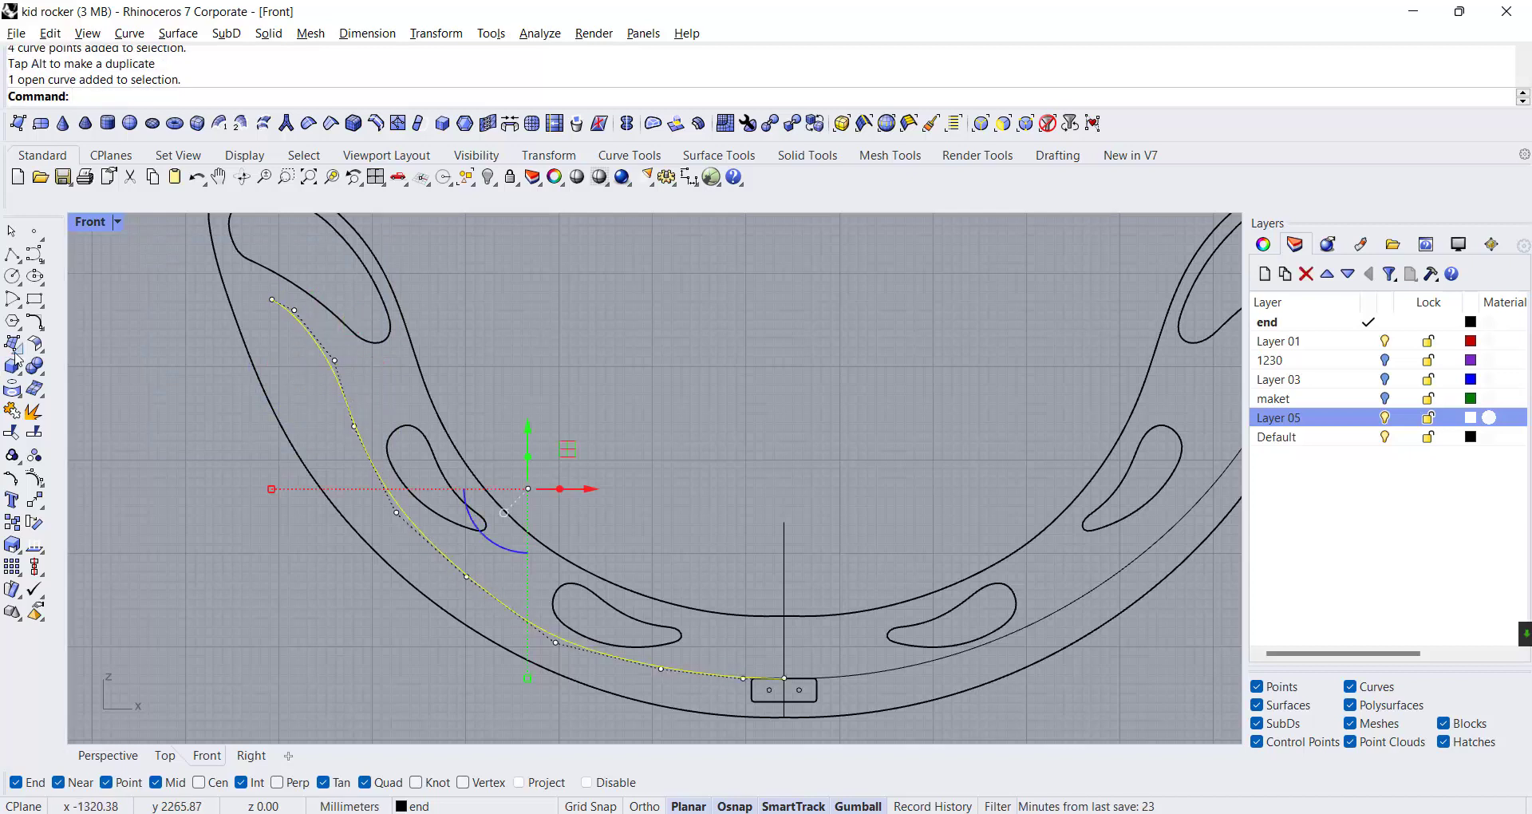
Array the bottom slat and its hole circles along the left guide curve: 8 items, 102 mm apart, Freeform orientation
click(764, 705)
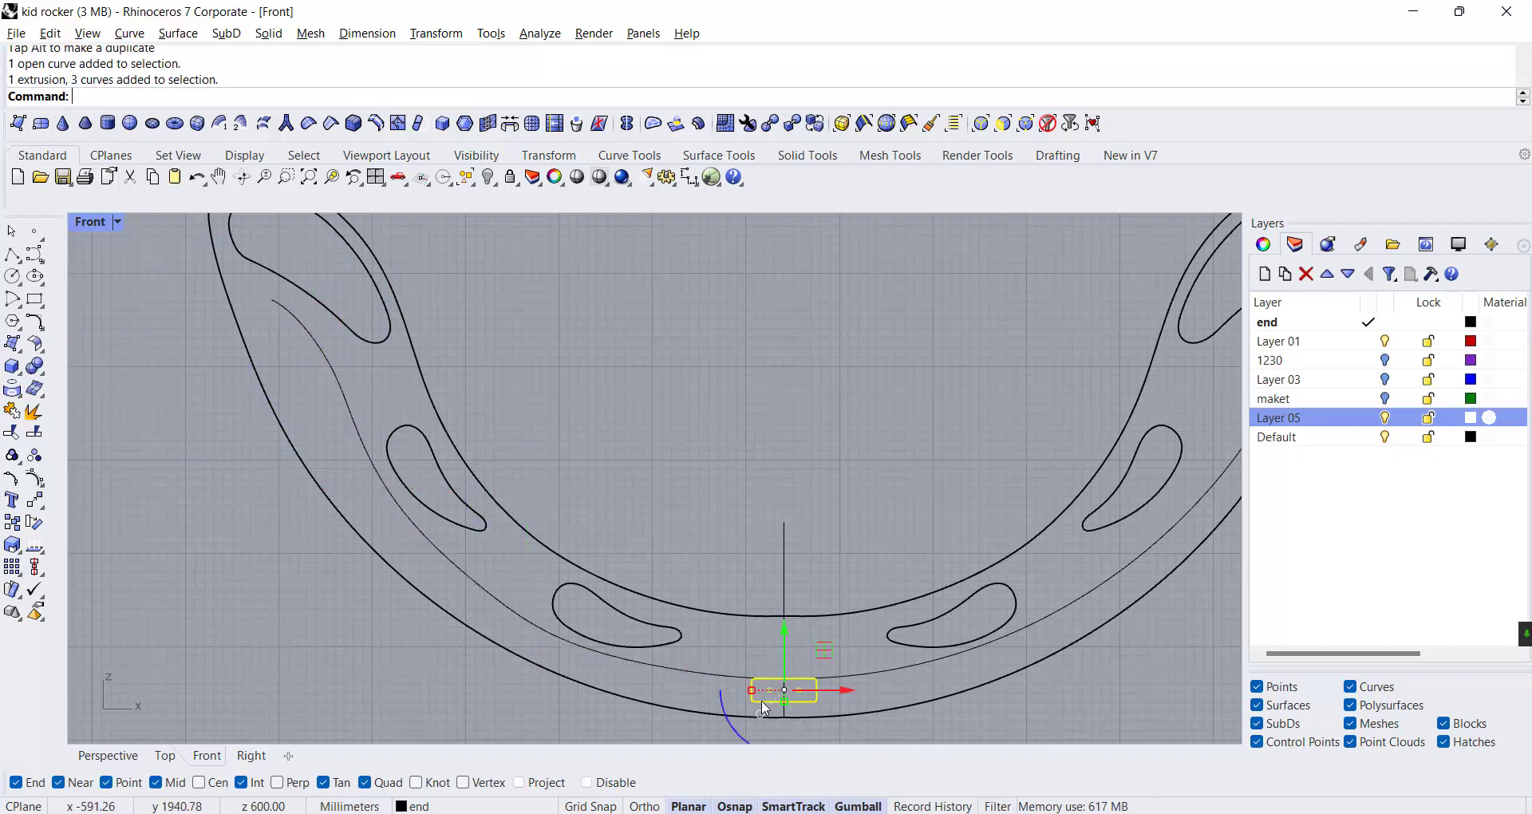
click(12, 567)
click(80, 576)
click(449, 573)
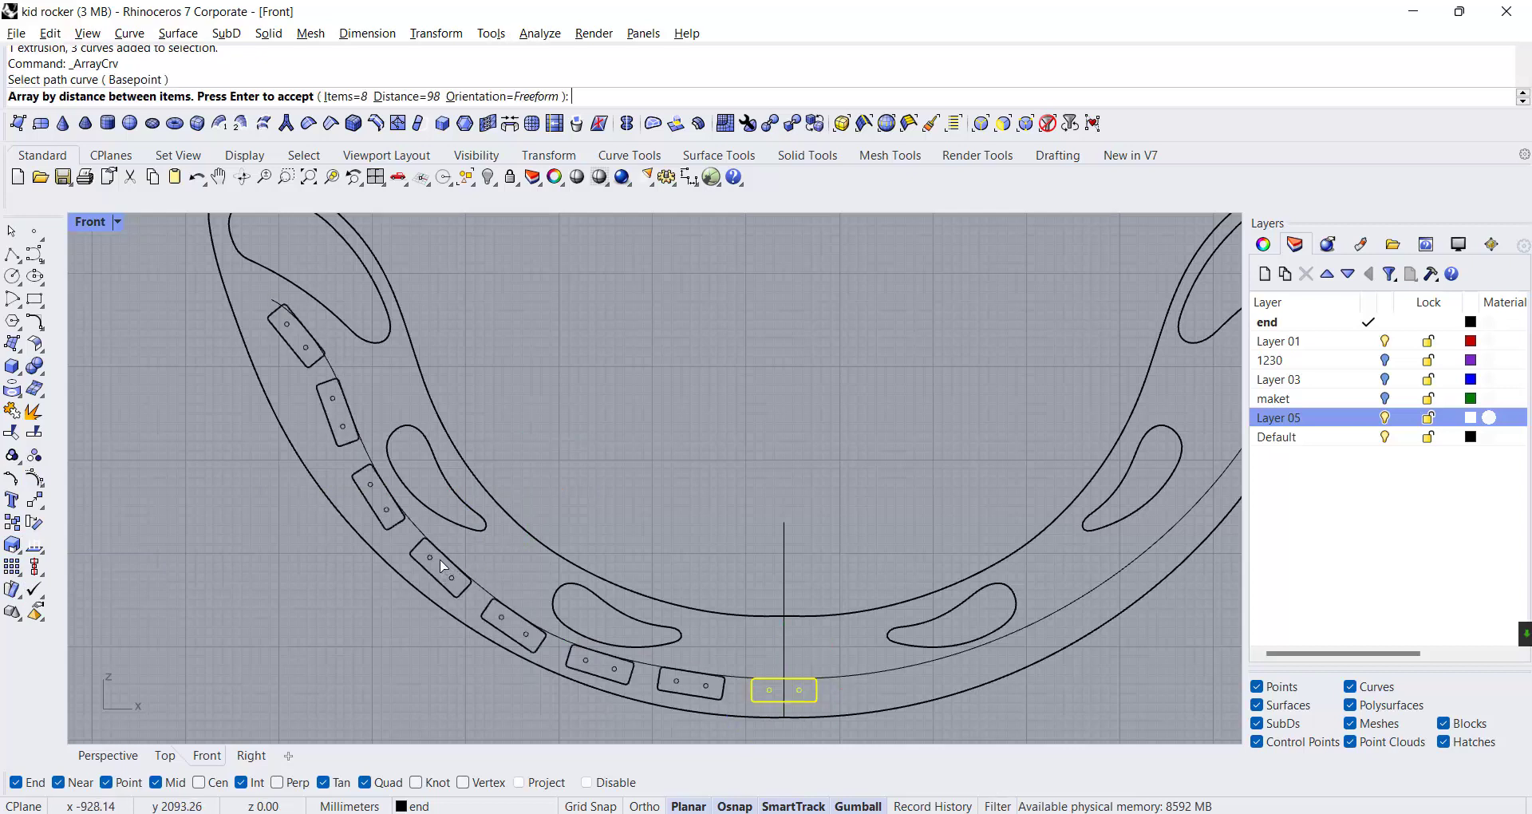
click(407, 96)
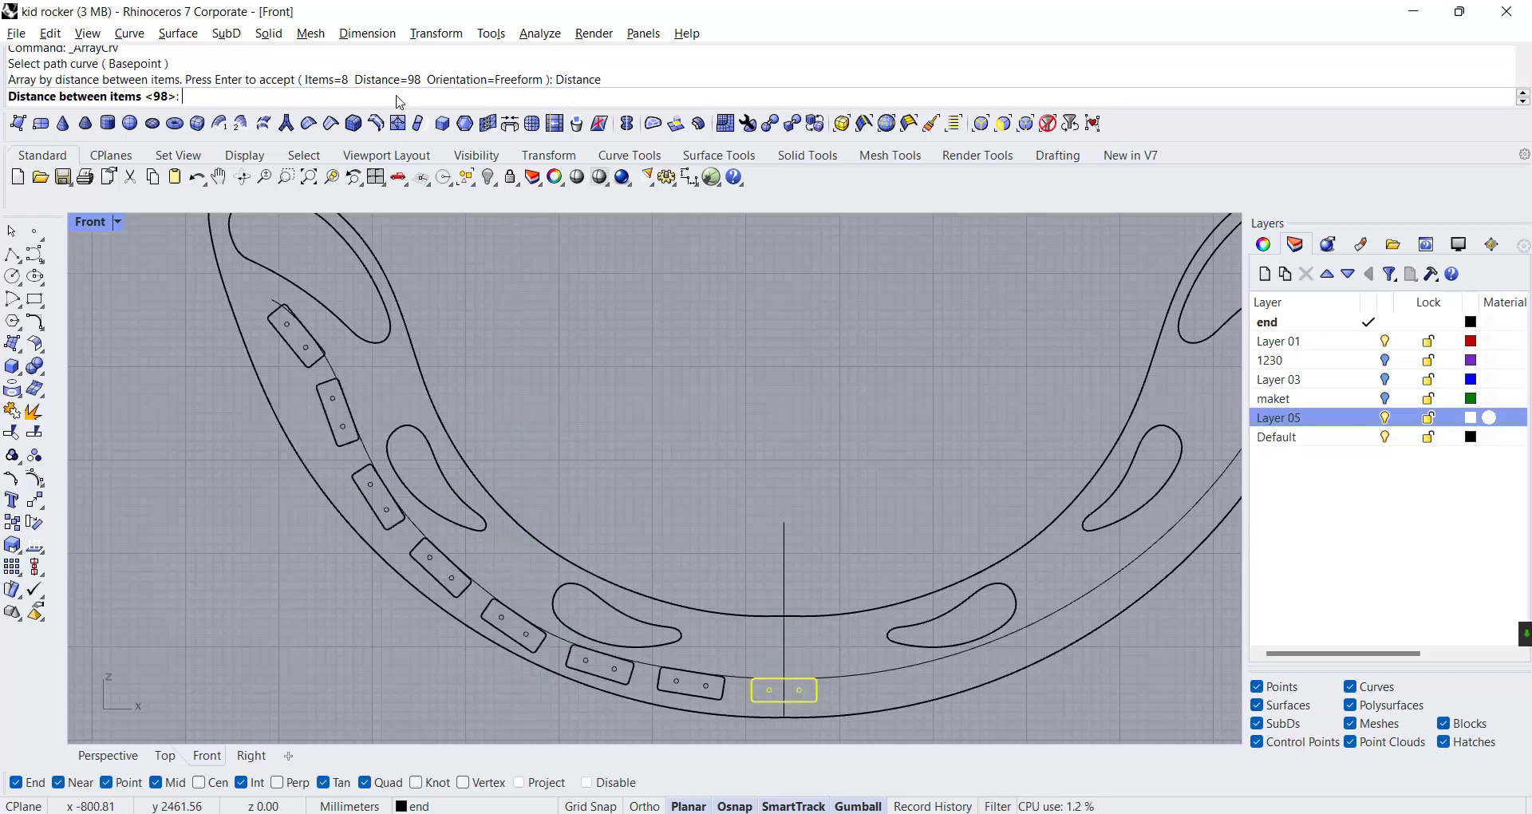
key(Return)
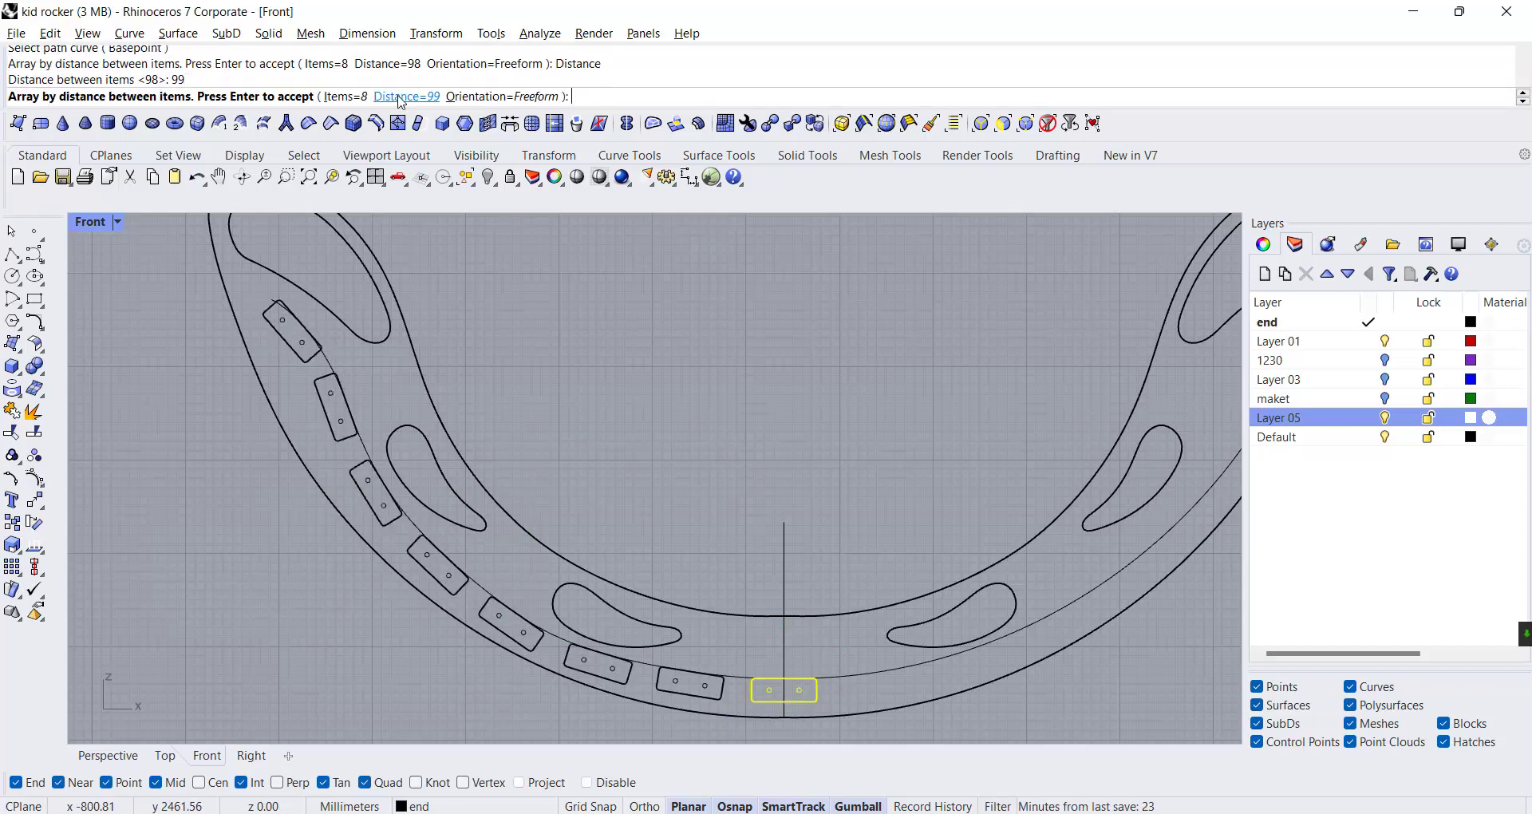
click(403, 97)
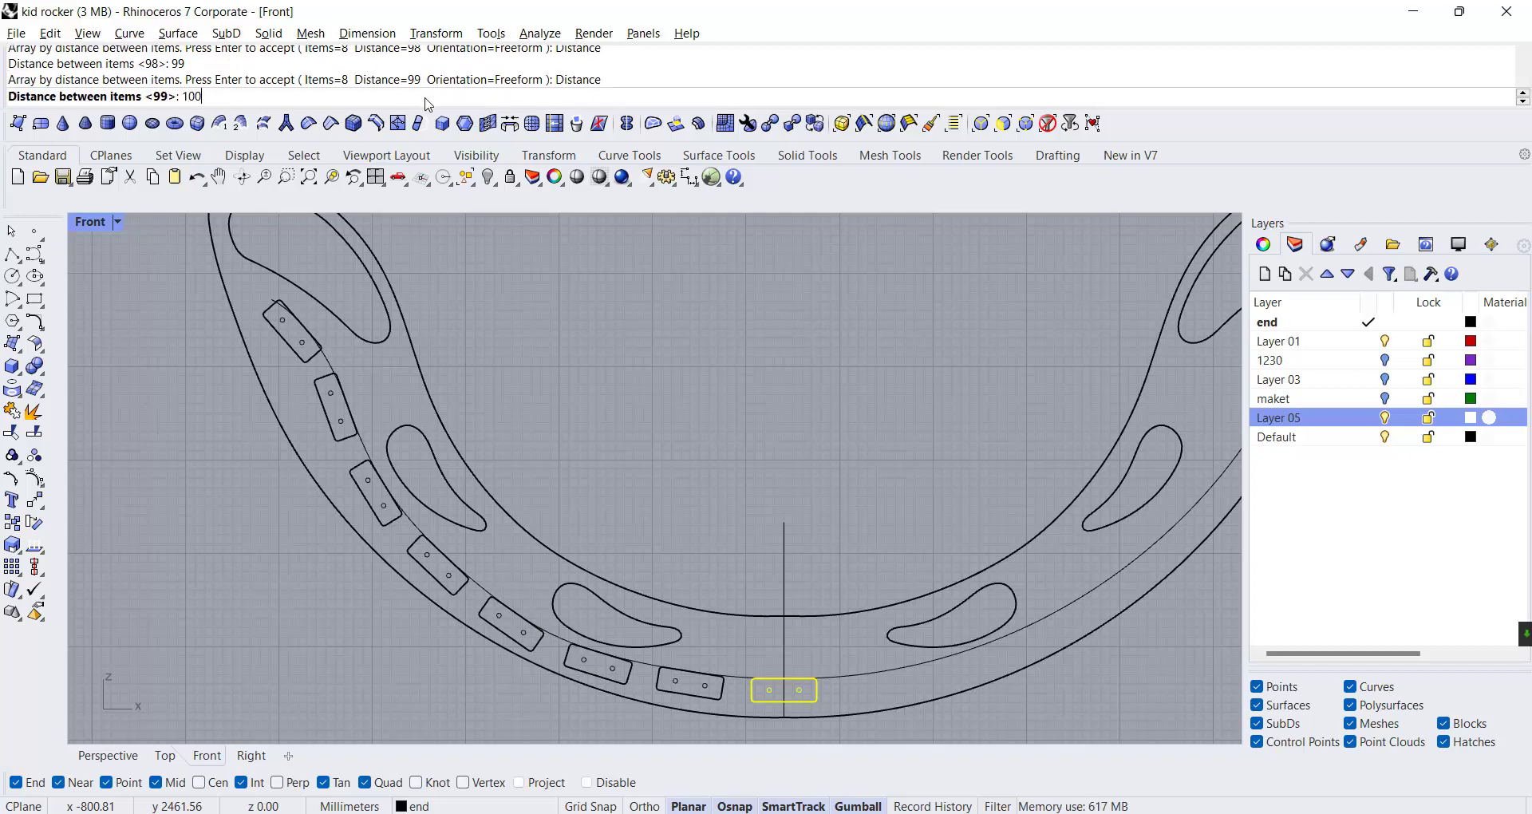
key(Return)
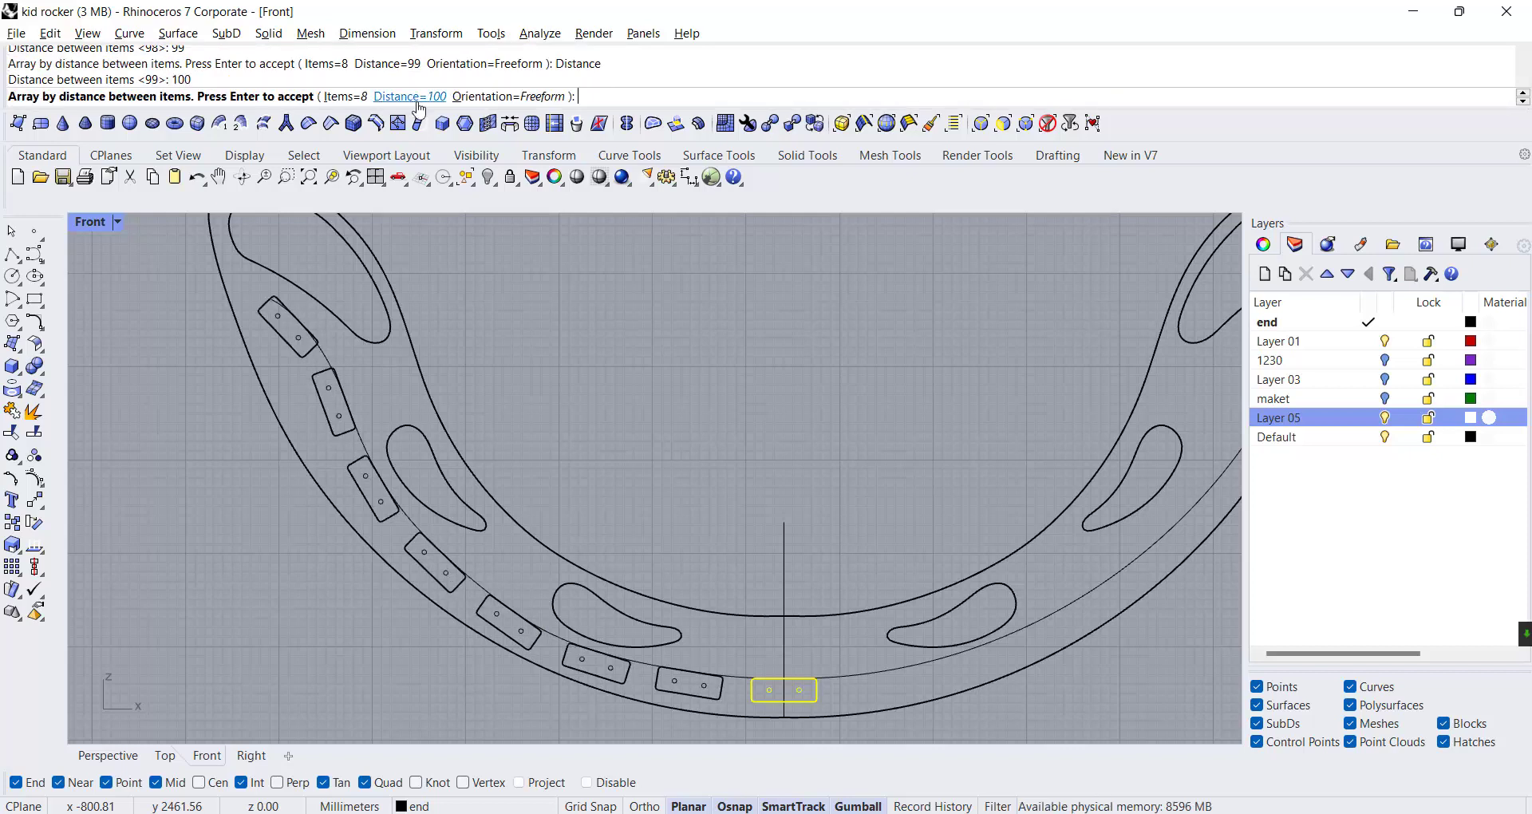
click(415, 102)
text(1)
key(Return)
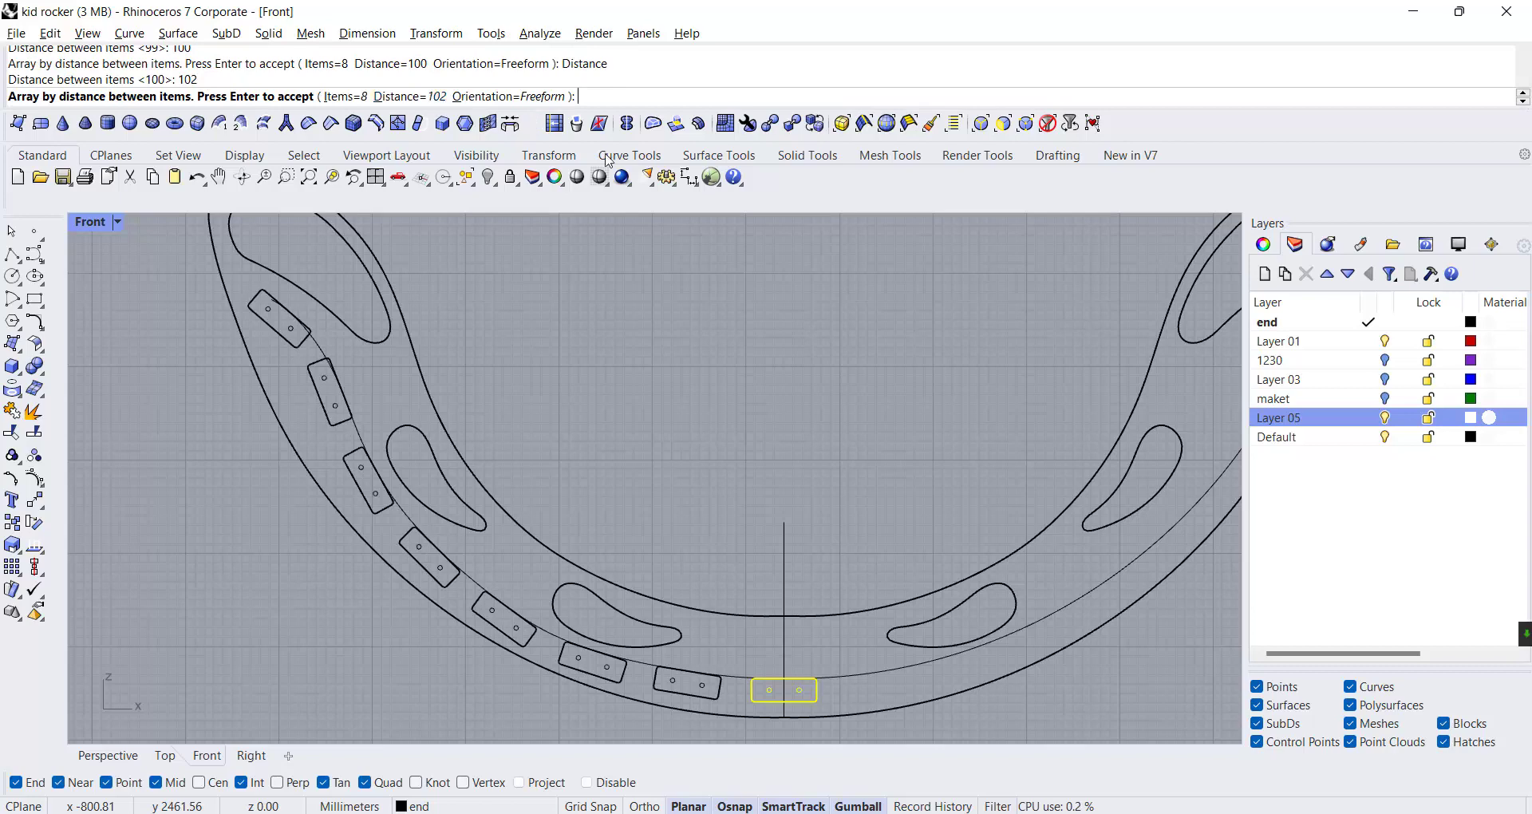
key(Return)
Rotate the second slat from the upper left end slightly
scroll(501, 443, down, 3)
scroll(380, 433, up, 8)
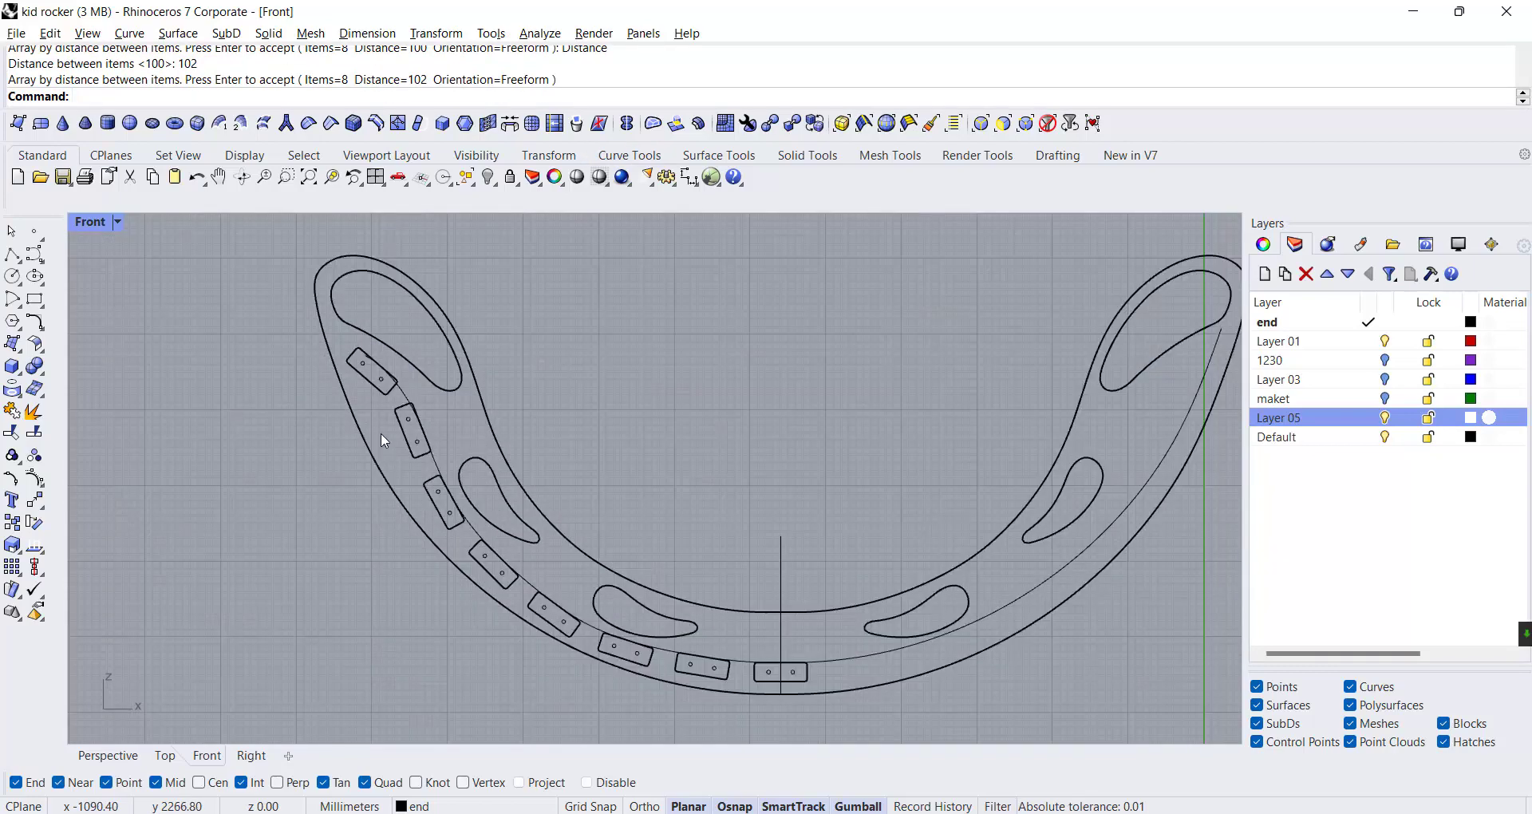
click(371, 492)
drag(361, 520, 376, 521)
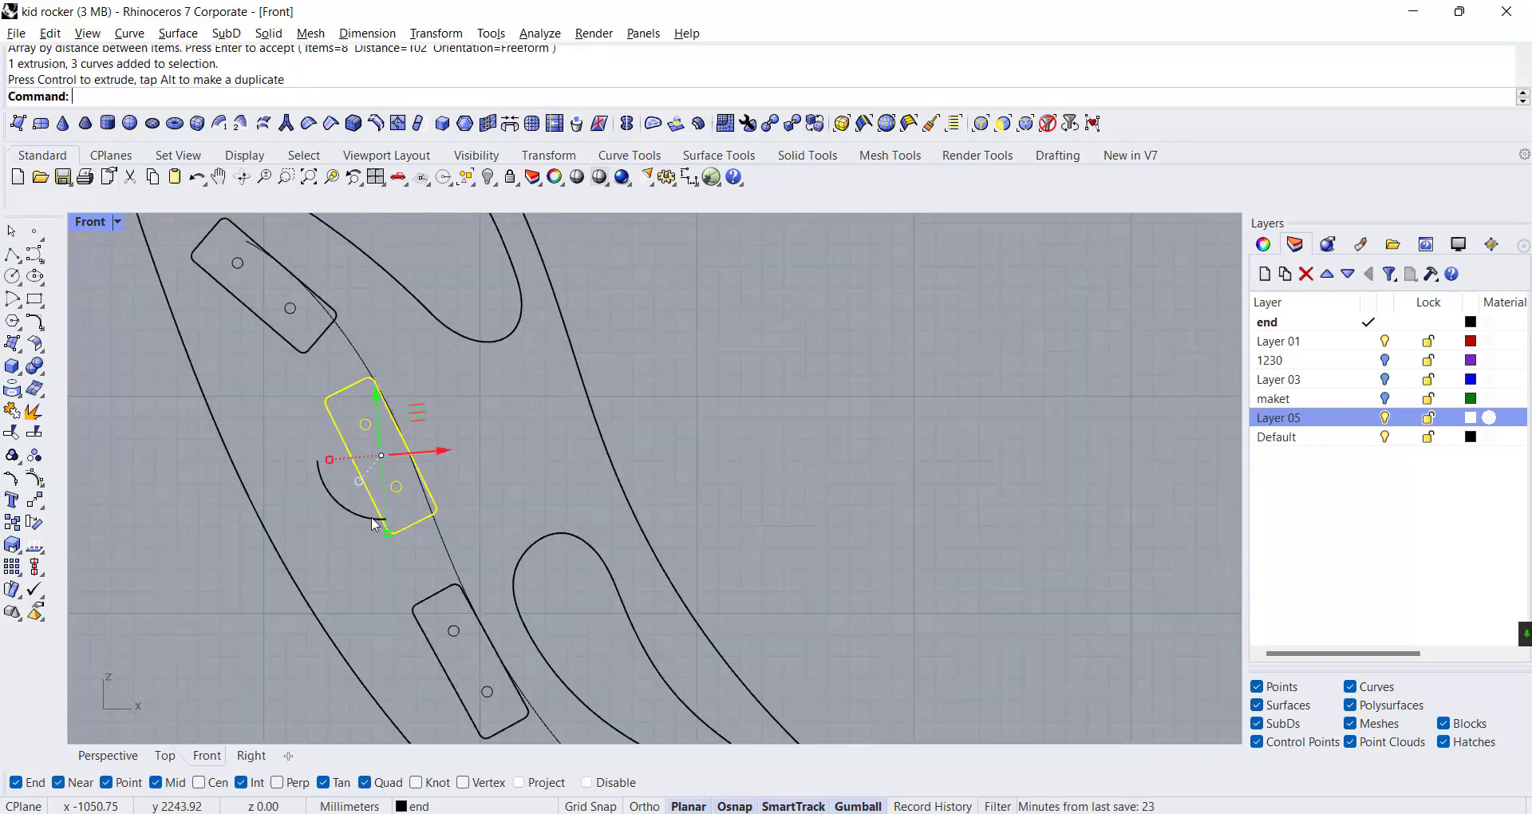
Delete the left guide curve running through the slats
click(363, 351)
scroll(409, 401, down, 5)
key(Delete)
Nudge the second slat from the upper left end slightly to even out the row
scroll(215, 330, up, 6)
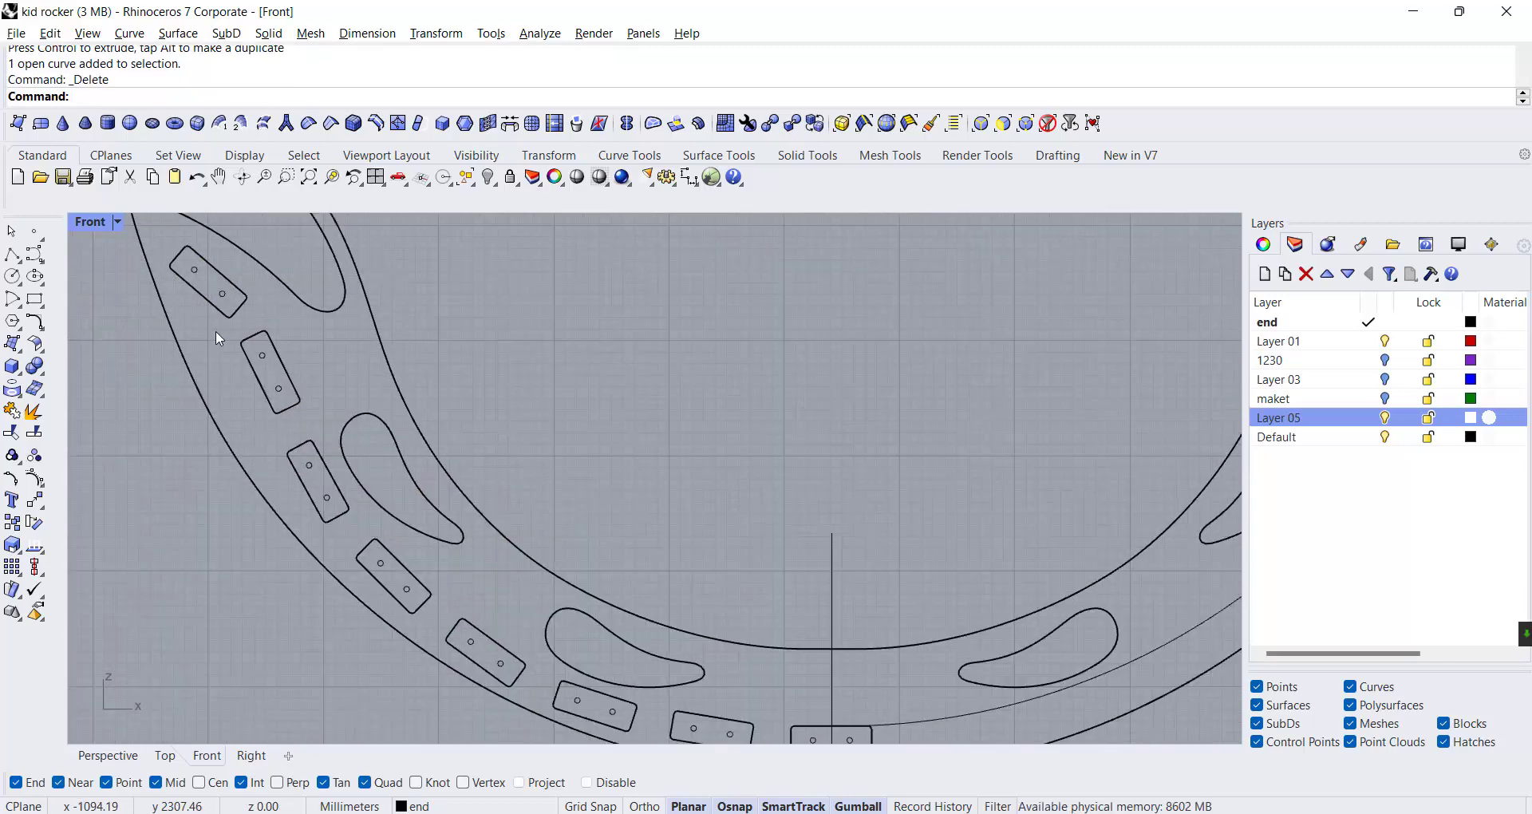
click(303, 382)
drag(317, 360, 327, 342)
click(486, 320)
scroll(599, 318, down, 3)
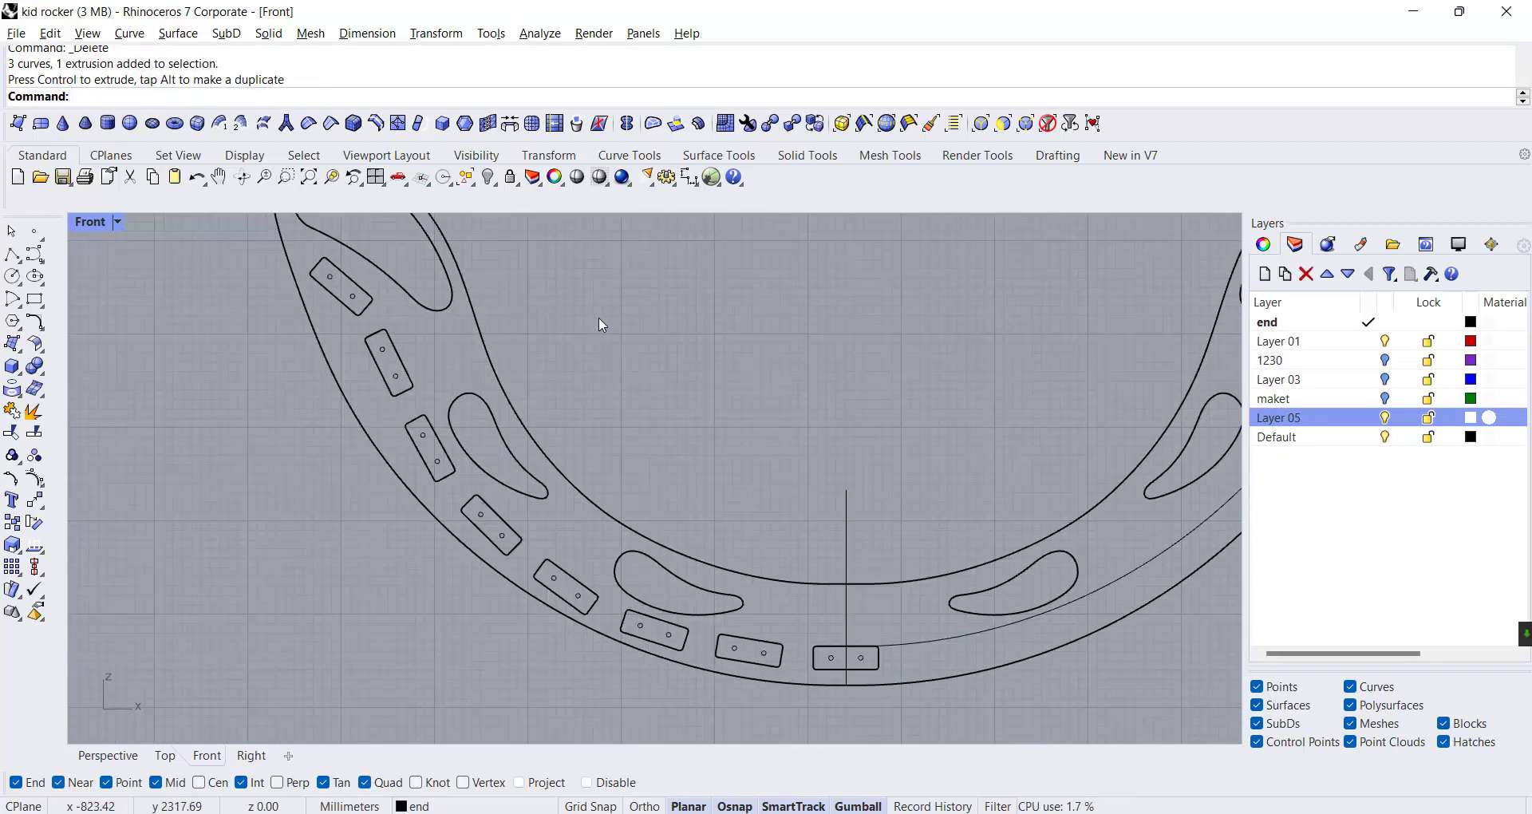
scroll(598, 318, up, 4)
scroll(361, 275, down, 3)
drag(249, 232, 803, 669)
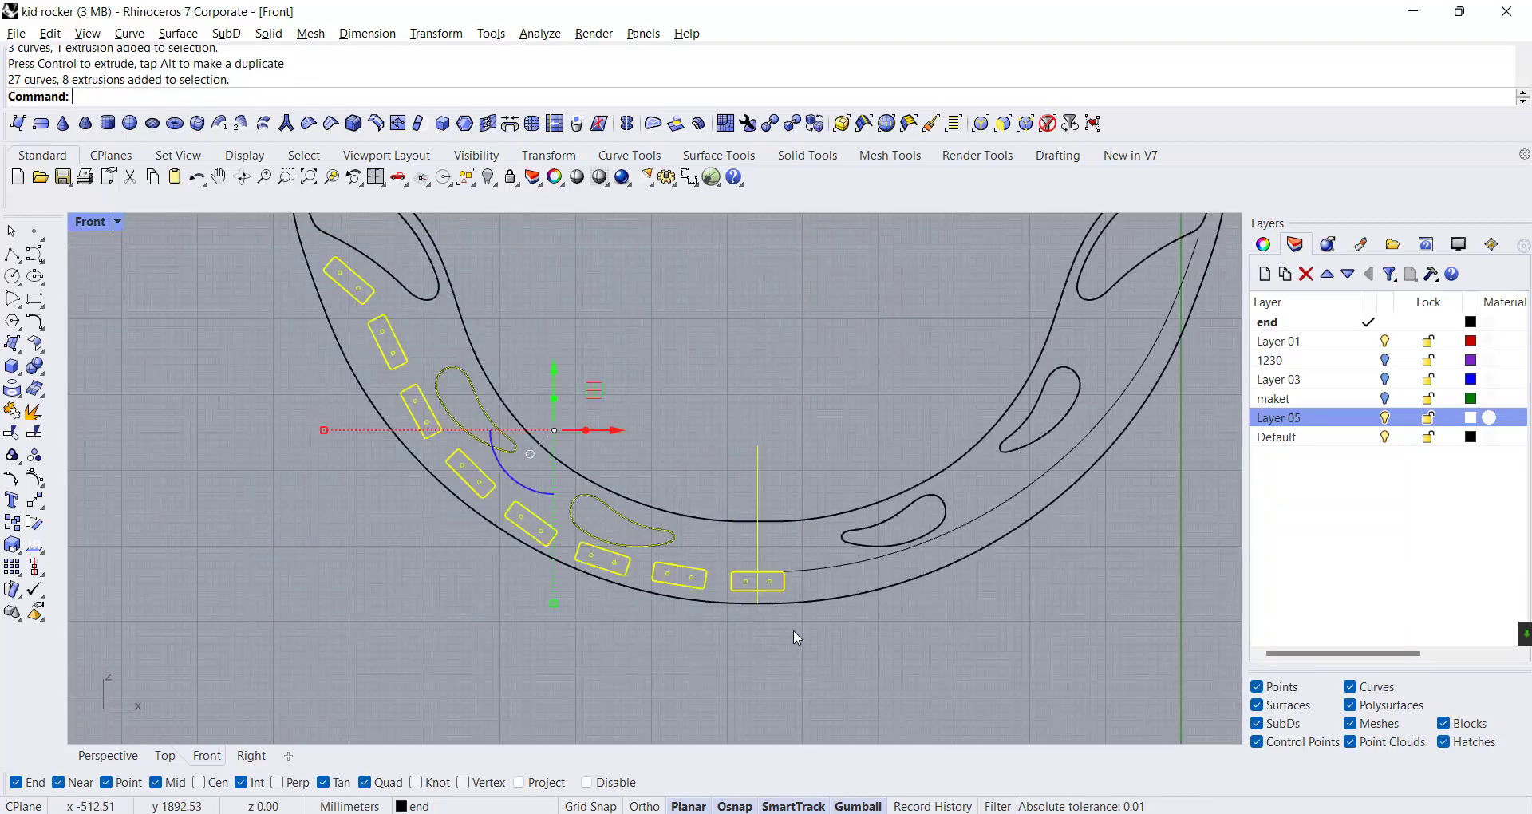
ctrl+click(758, 487)
ctrl+click(616, 511)
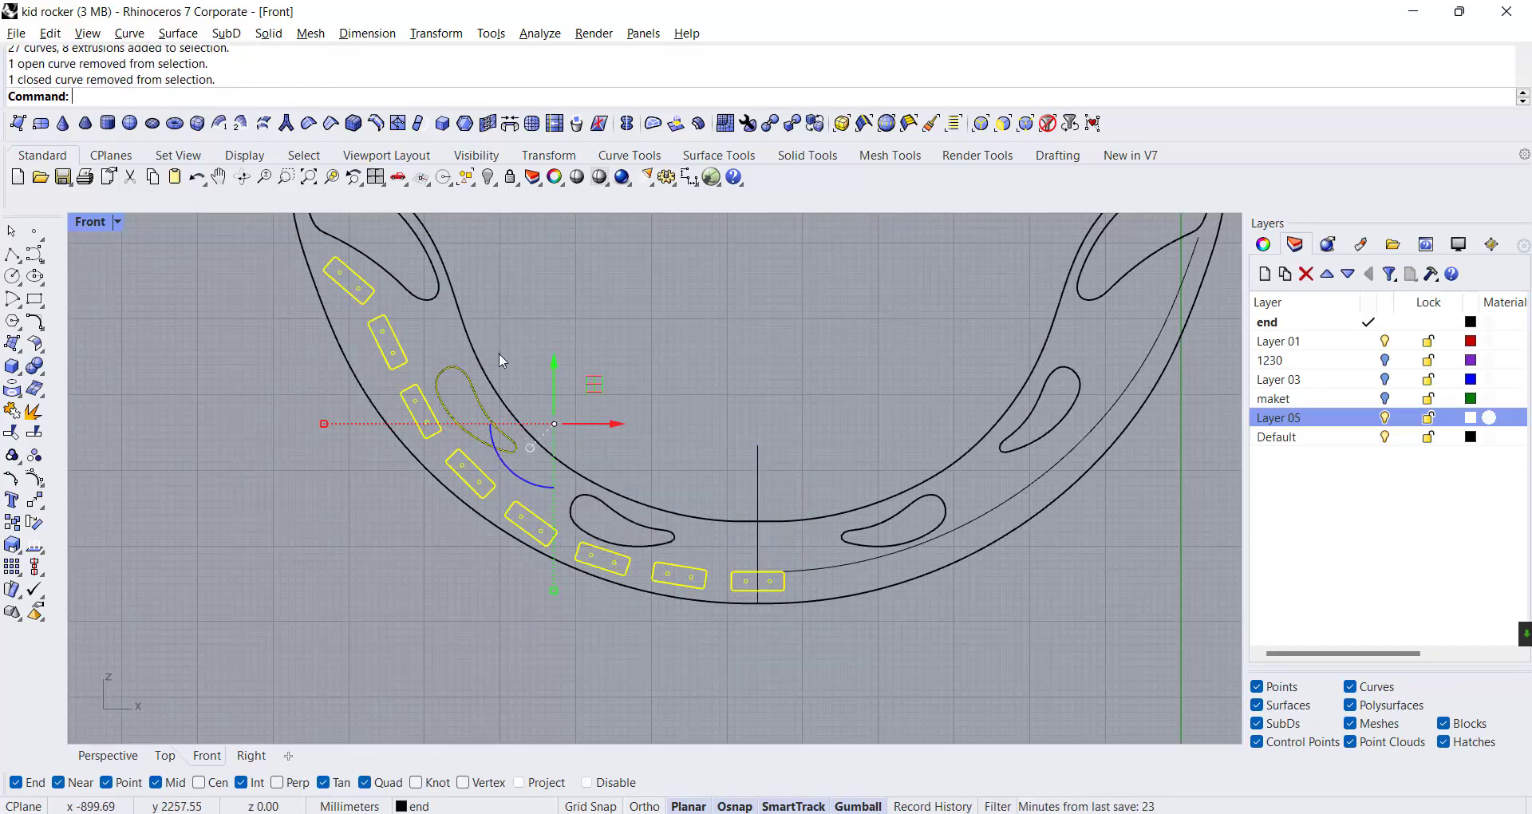
ctrl+click(491, 403)
scroll(401, 558, down, 2)
scroll(566, 529, up, 1)
scroll(600, 642, up, 6)
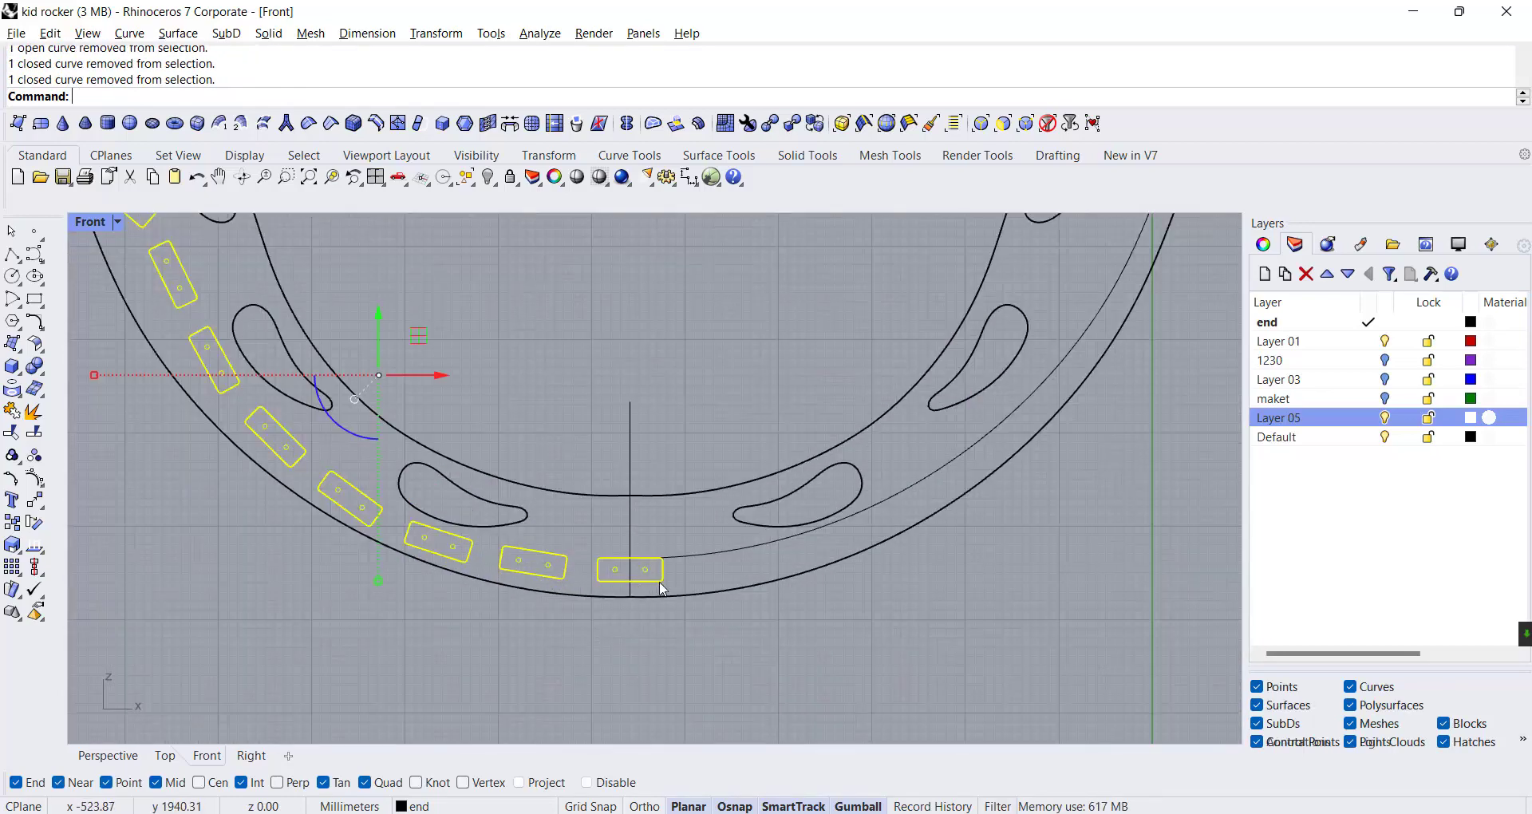
click(660, 584)
Mirror the seven left slats with their circles across the vertical centre line, leaving out the bottom slat and teardrops
scroll(659, 584, down, 2)
drag(136, 236, 596, 623)
ctrl+click(509, 467)
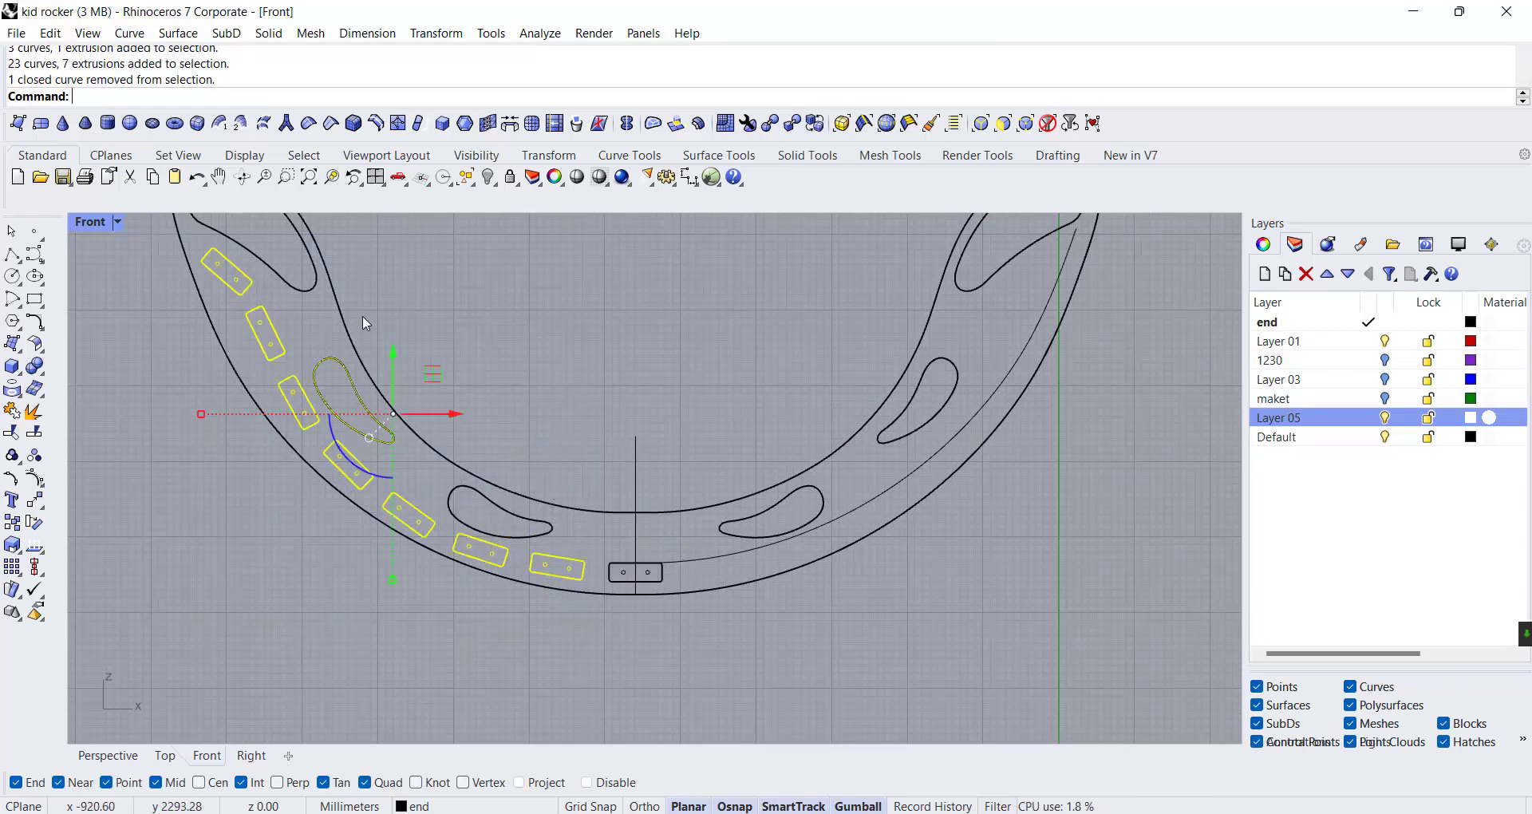
ctrl+click(354, 377)
scroll(625, 718, down, 2)
text(Mirror)
key(Return)
click(634, 488)
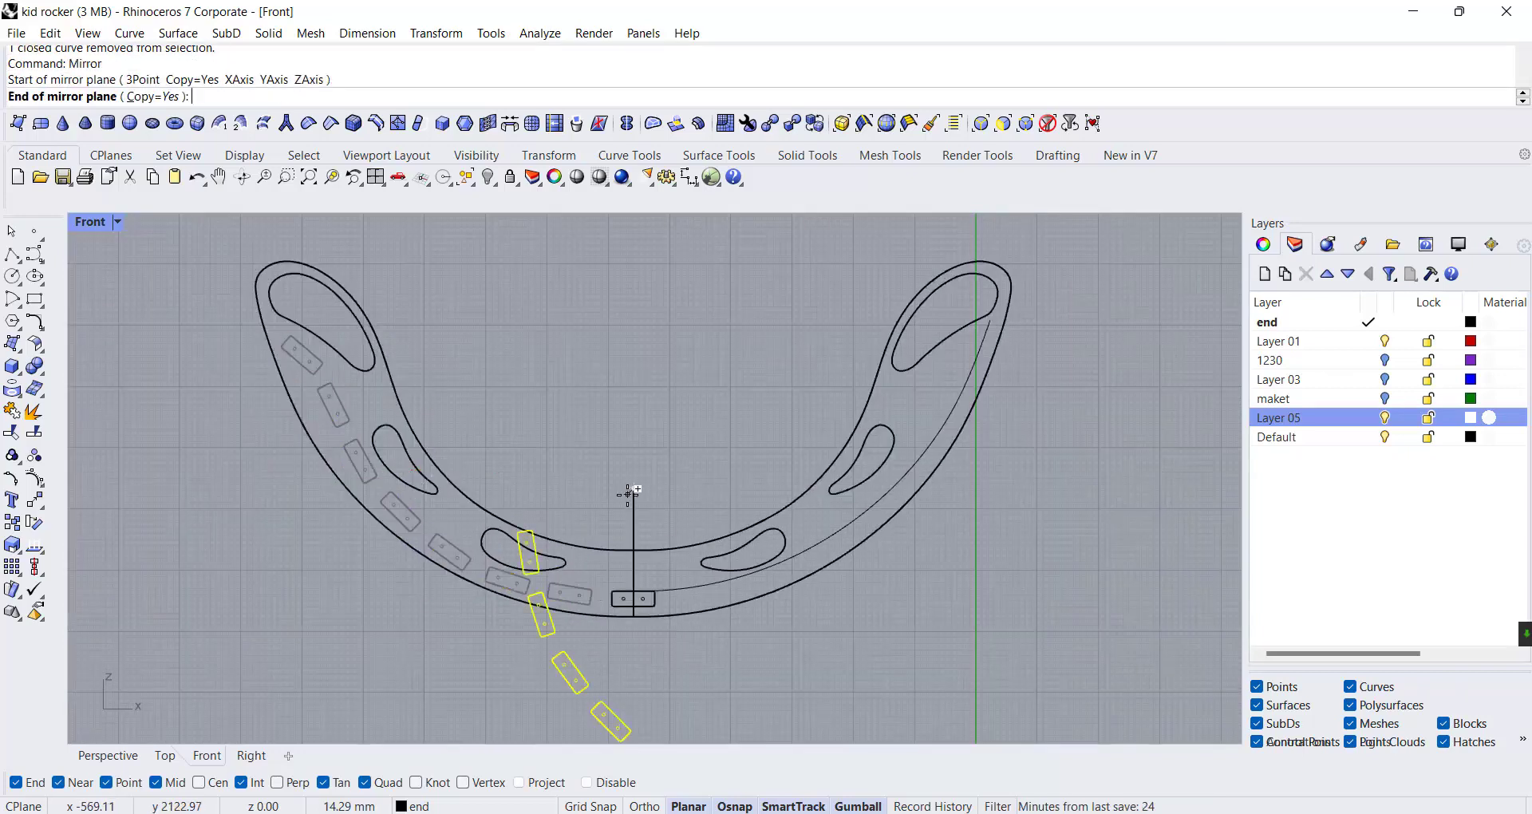
click(634, 527)
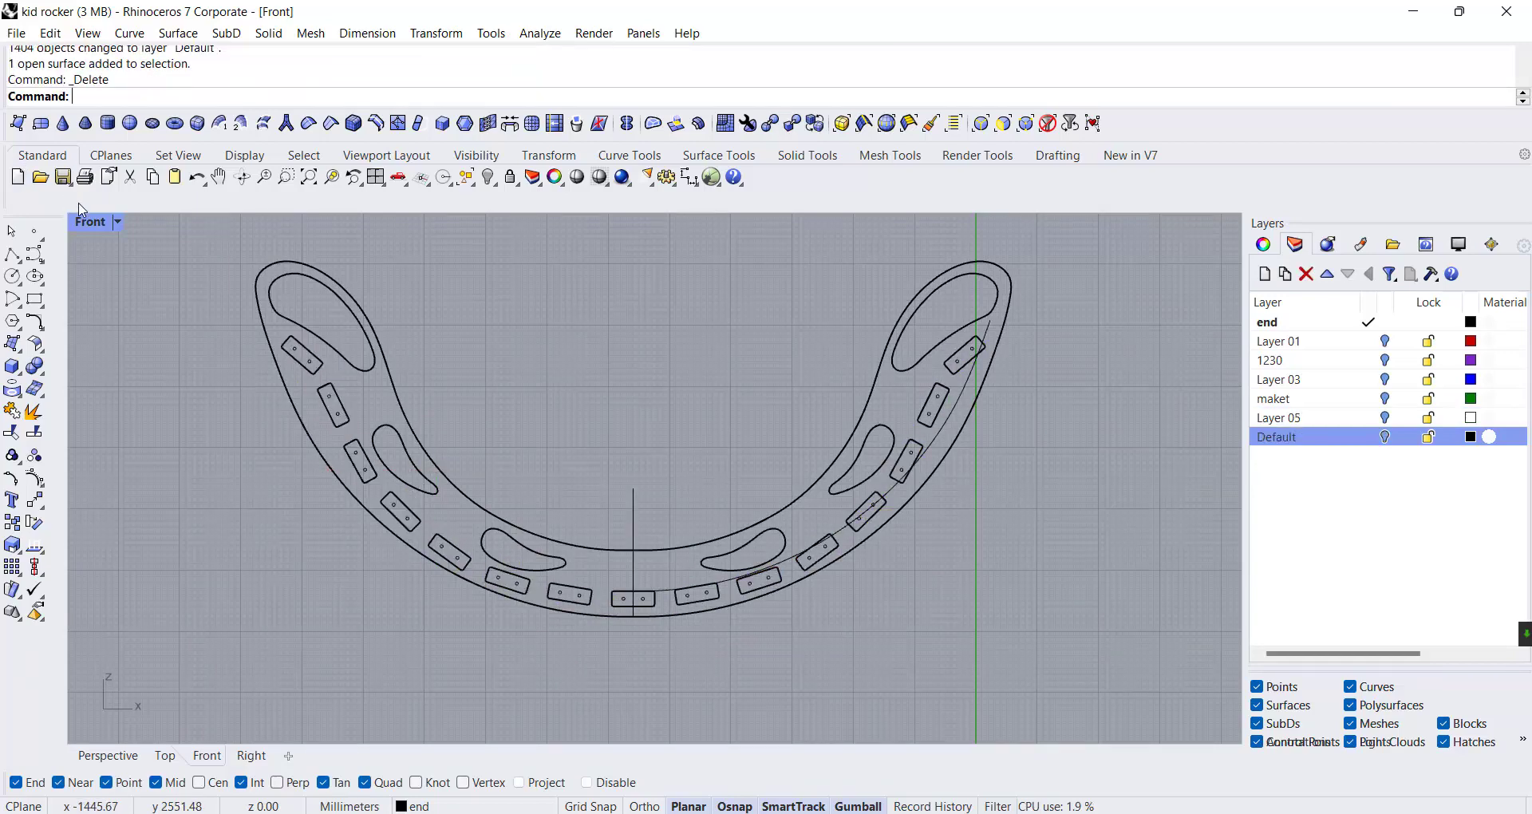
Move all 15 slats and their curves along the depth direction so they start behind the side panel
double_click(88, 226)
scroll(504, 277, up, 10)
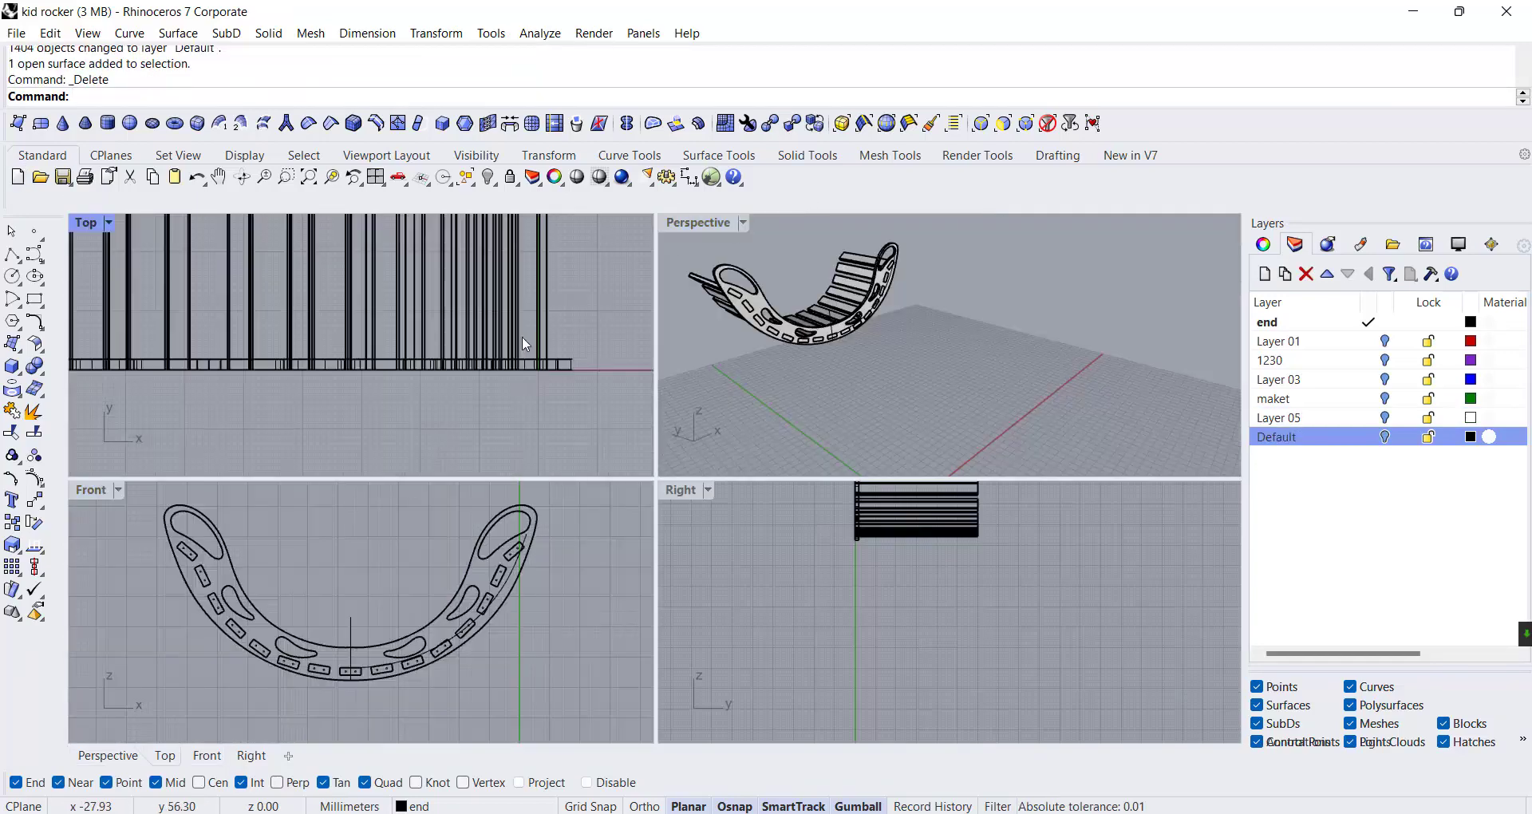
scroll(522, 337, down, 1)
drag(618, 261, 231, 345)
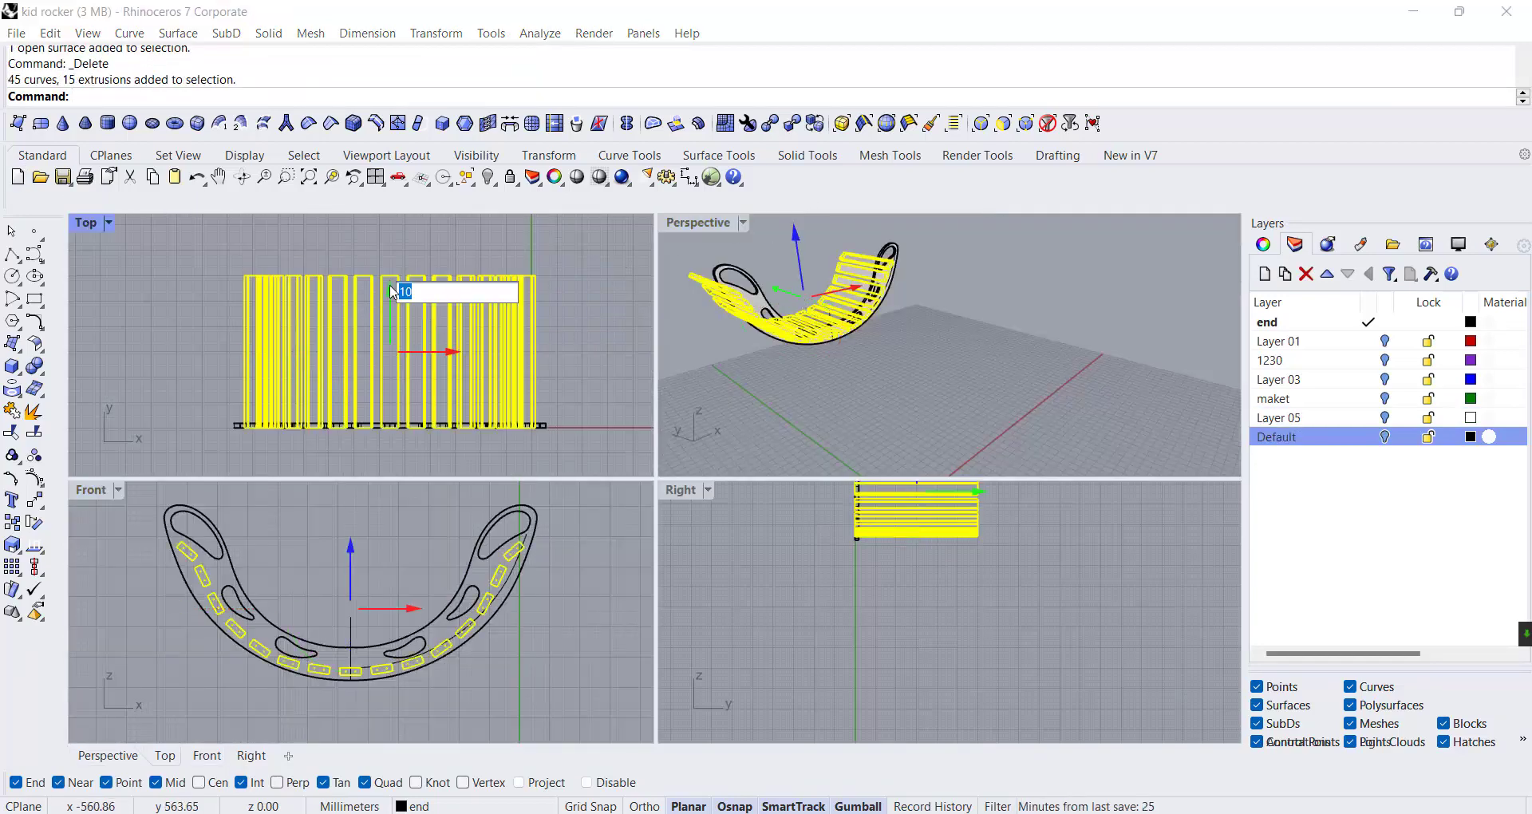
double_click(690, 218)
click(755, 339)
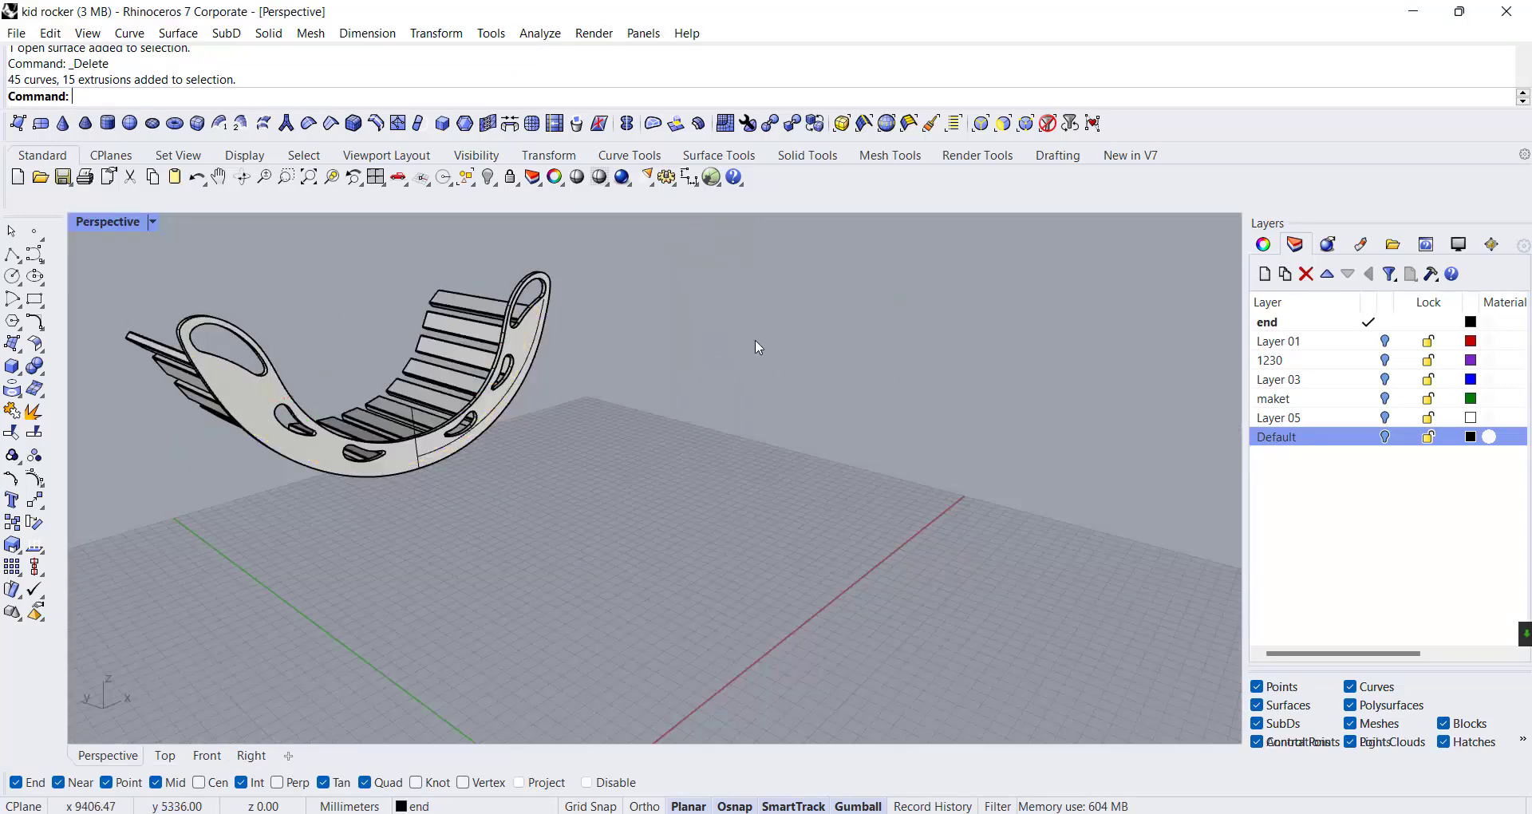
Mirror the side panel across the slats' midline to create the second panel at their far ends
right_drag(755, 339, 471, 275)
scroll(472, 276, up, 3)
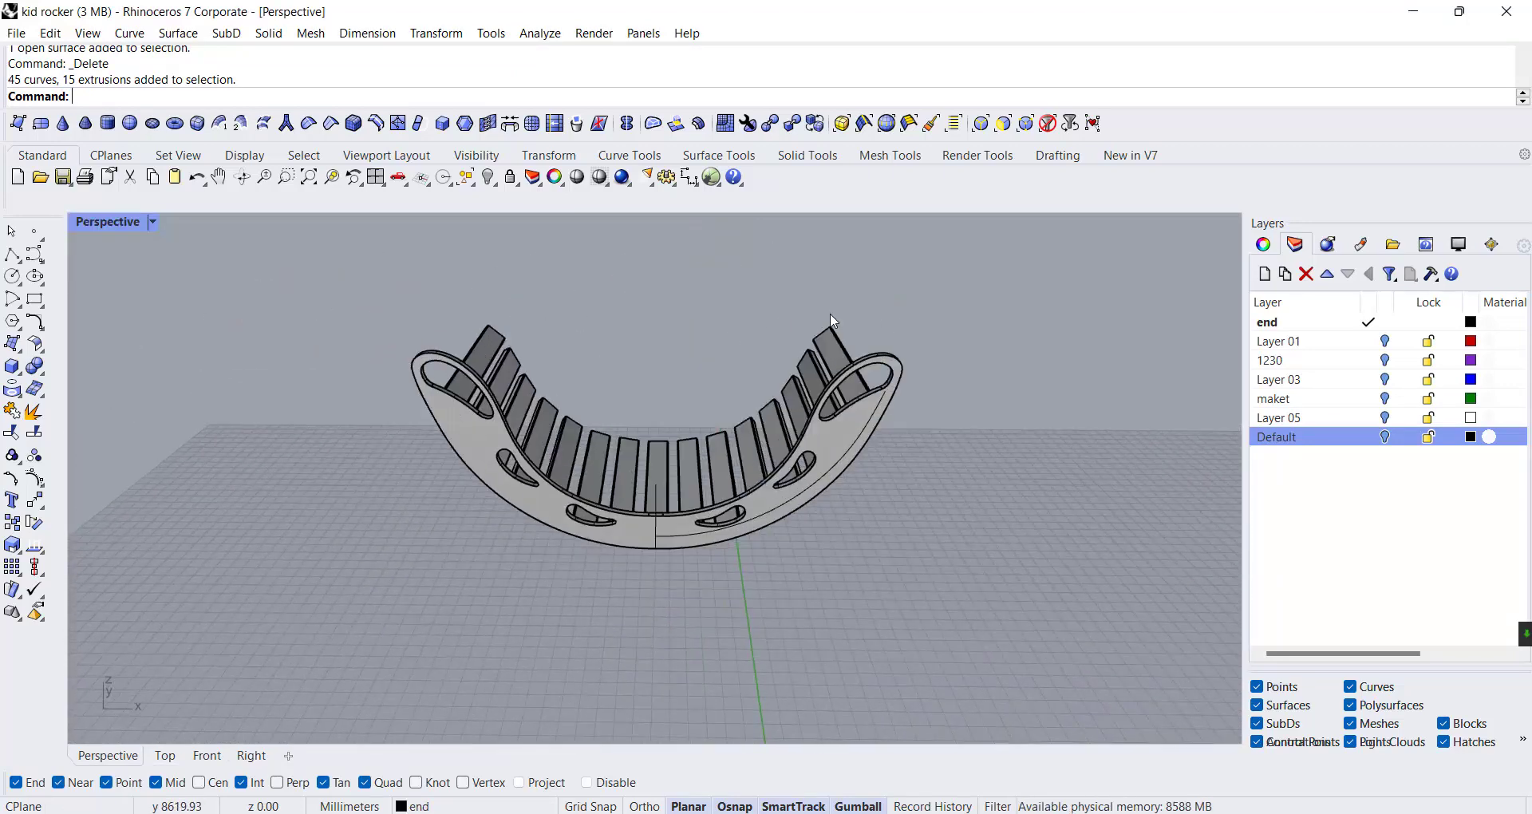
click(461, 441)
double_click(112, 222)
text(mirror)
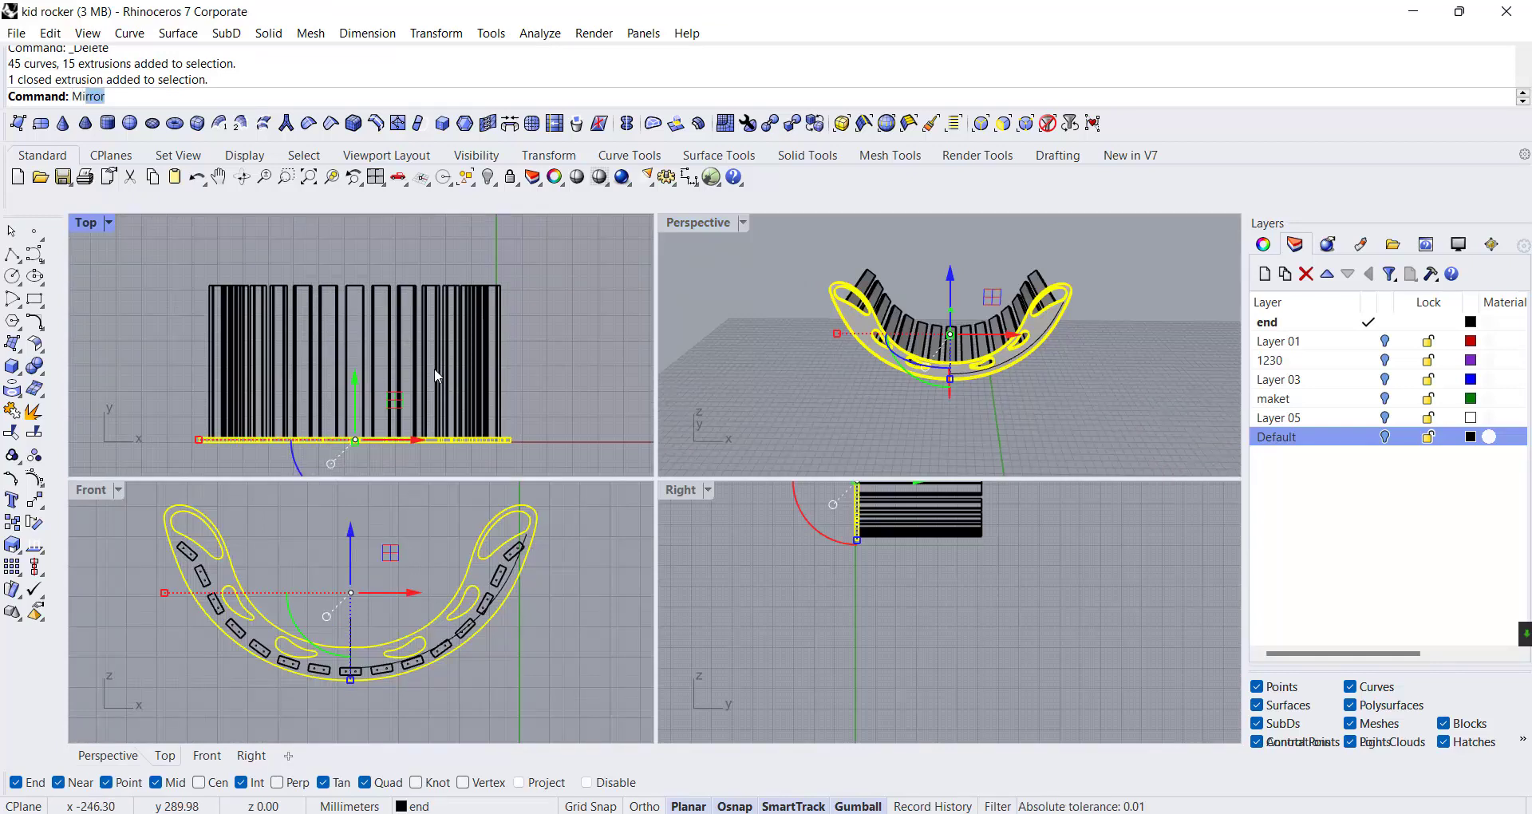
key(Return)
click(500, 361)
click(549, 360)
click(1111, 371)
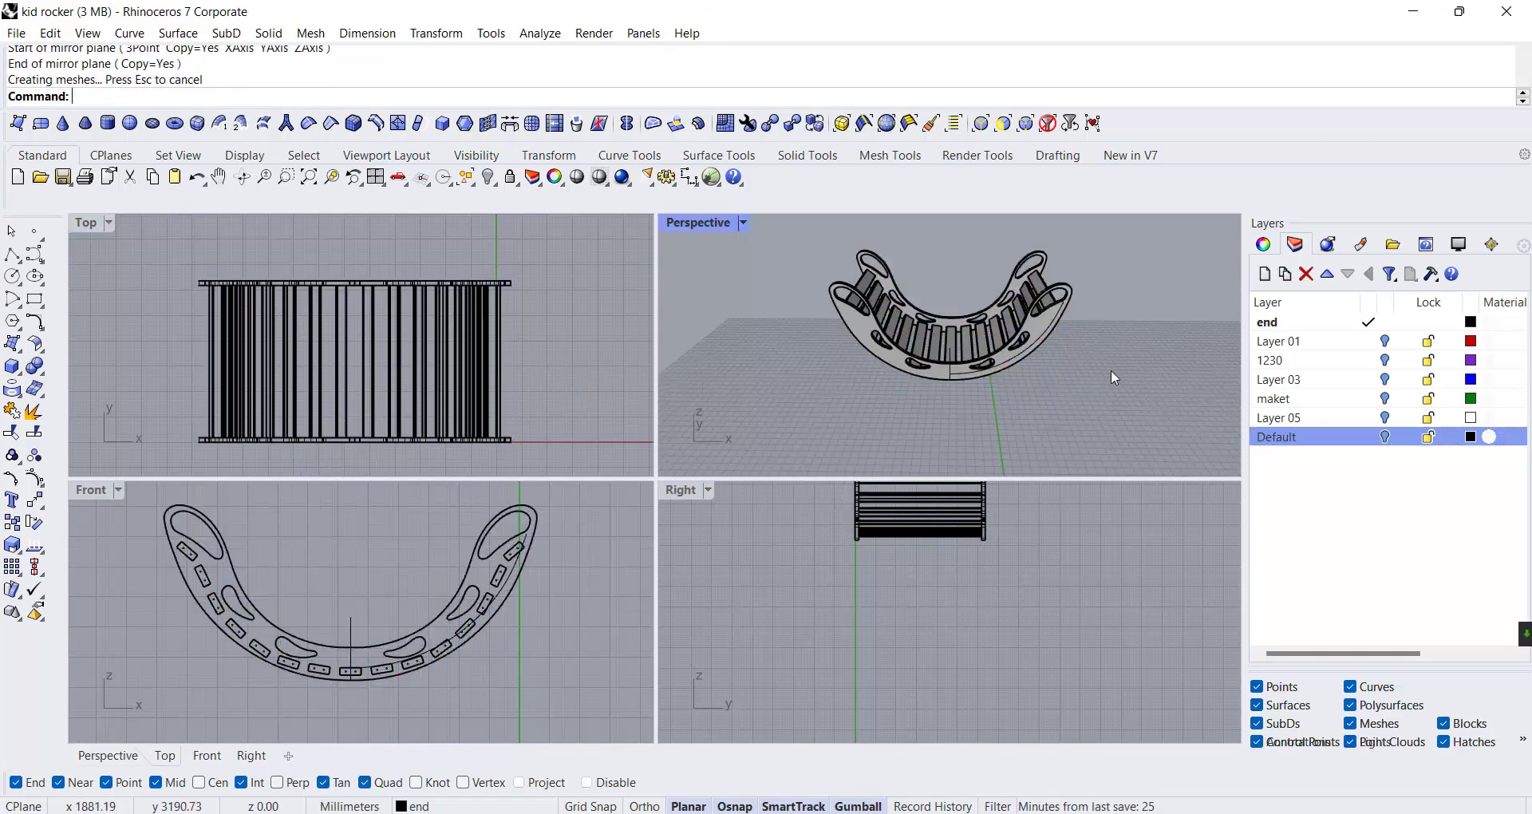
Ungroup the parts and hide the slats and front side panel, leaving the rear panel with the slat outlines and hole circles
double_click(93, 492)
right_drag(745, 521, 731, 495)
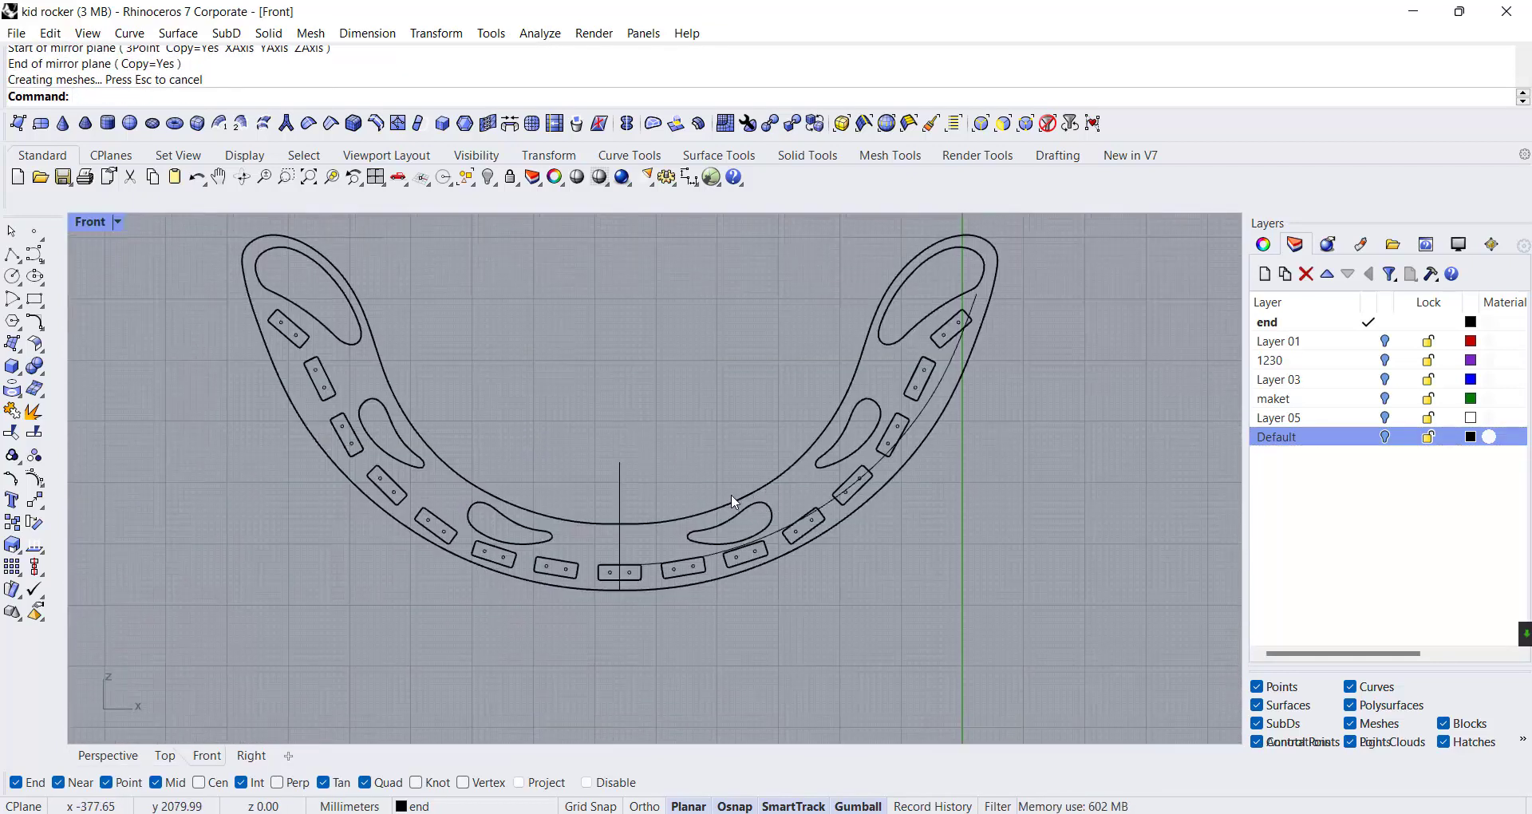
double_click(96, 222)
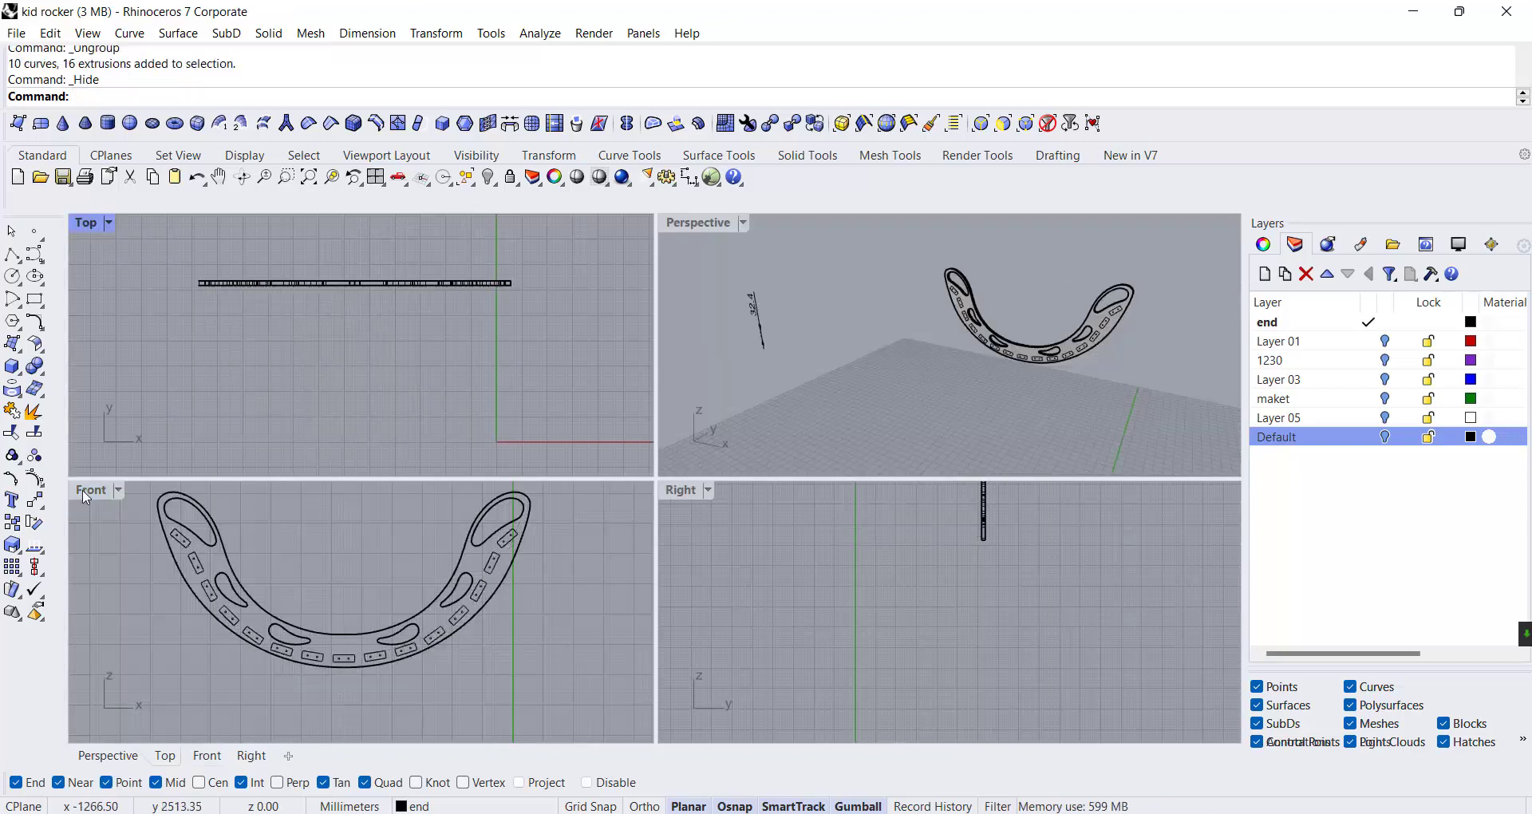
Enable Center snapping and scale the left hole circle of the bottom slat outline about its centre to a 4 mm radius with Scale2D
double_click(92, 492)
right_drag(509, 475, 463, 490)
scroll(614, 615, up, 10)
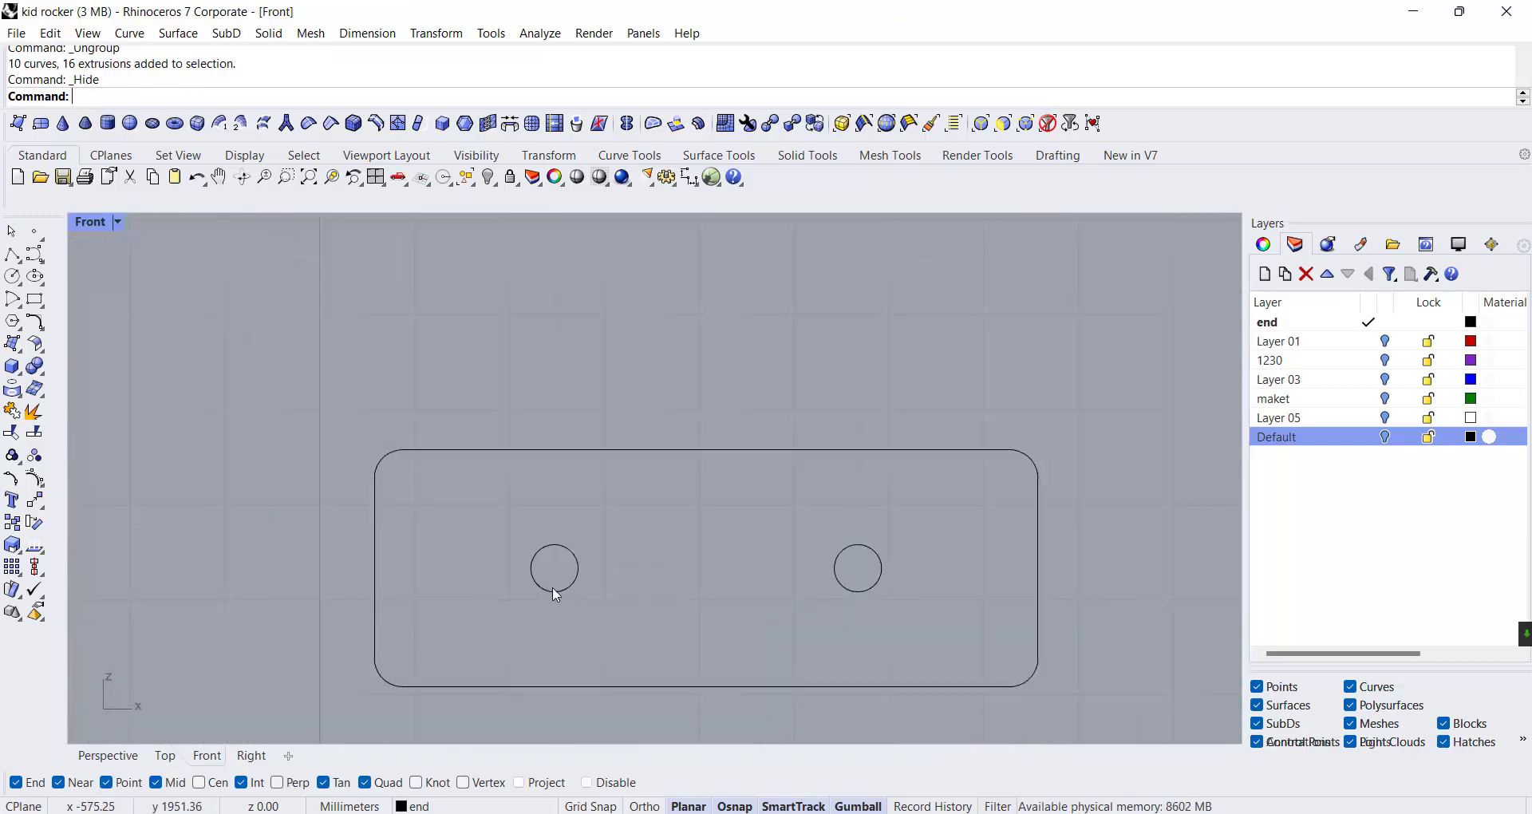
click(554, 588)
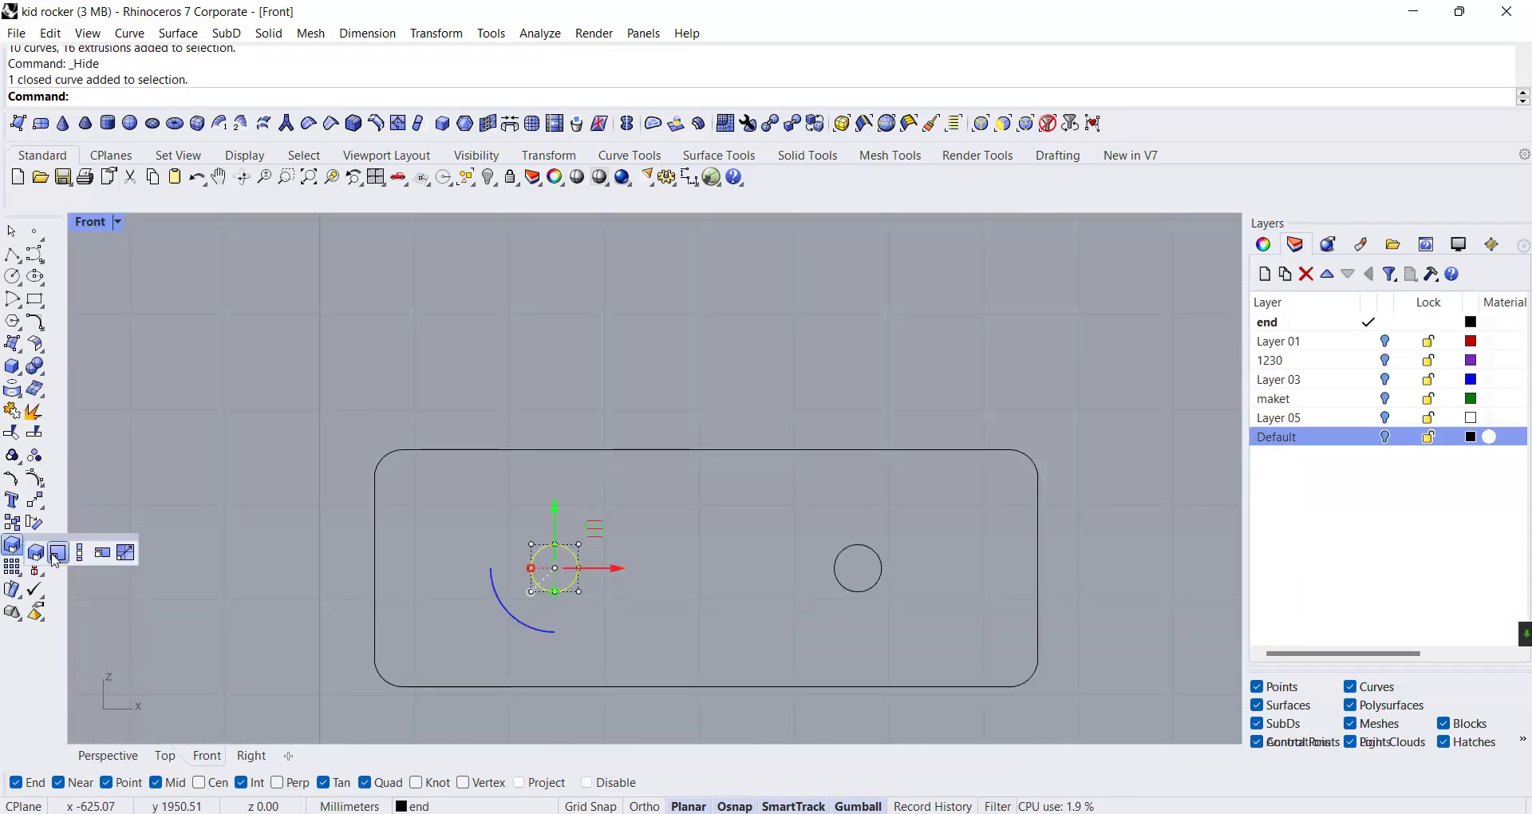
right_click(12, 589)
click(218, 788)
scroll(550, 564, up, 3)
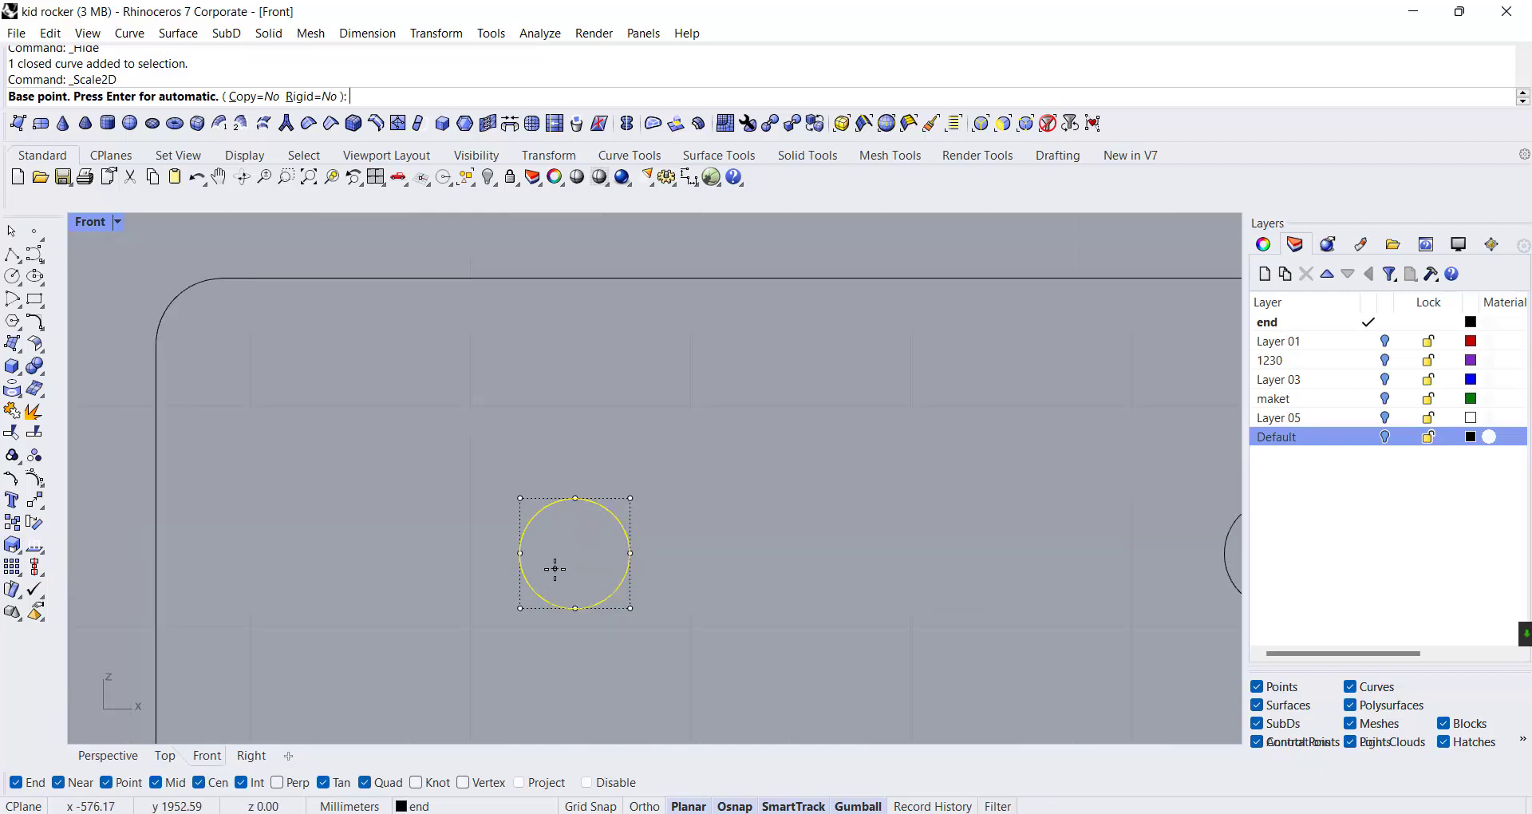
click(575, 553)
click(522, 553)
text(4)
key(Return)
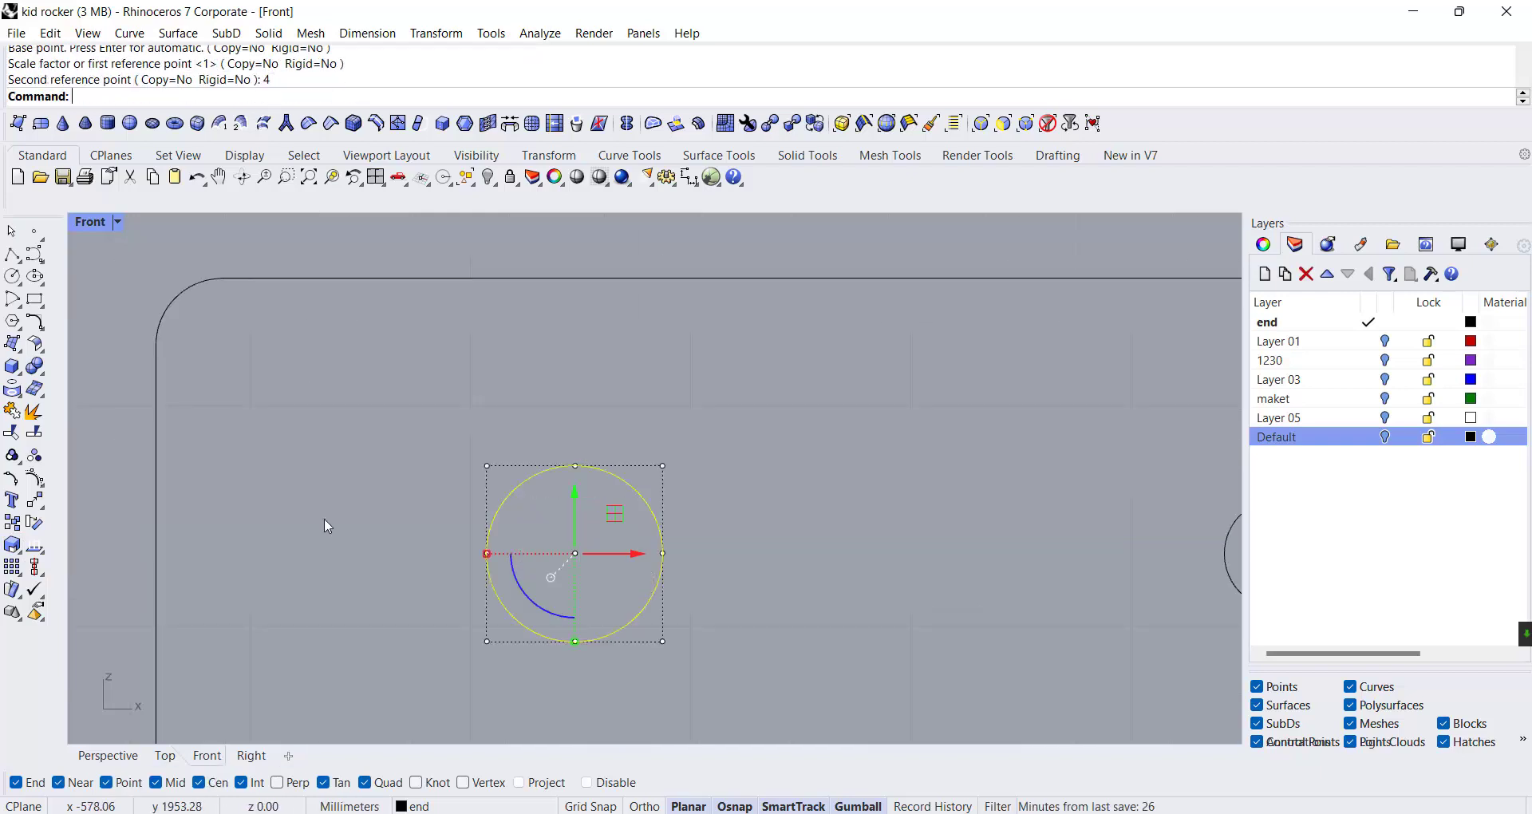
scroll(209, 487, down, 3)
key(Return)
key(Escape)
Scale the right hole circle of the bottom slat outline about its centre to a 4 mm radius
click(798, 502)
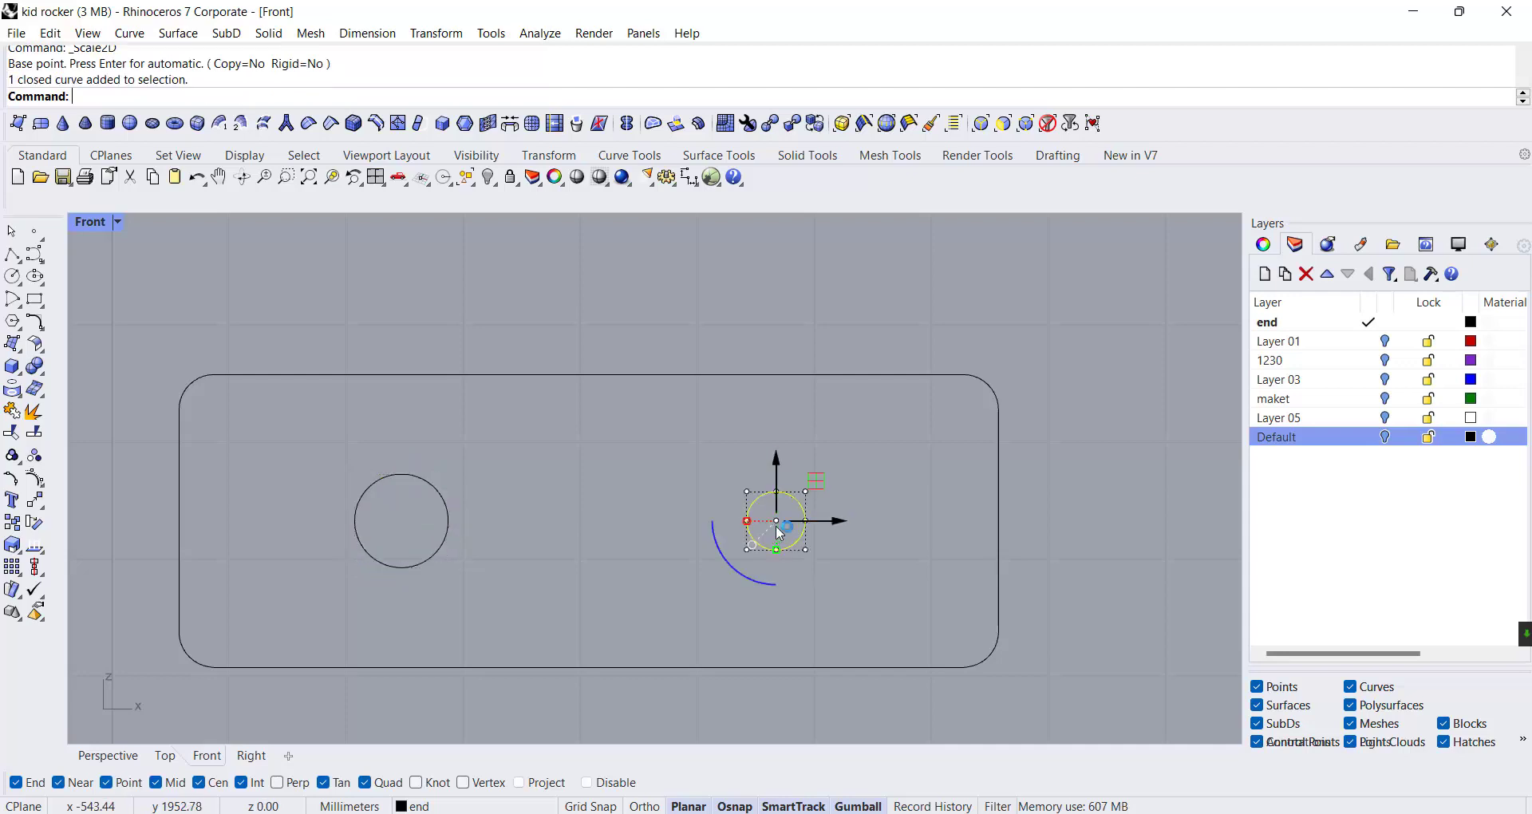
scroll(775, 520, up, 3)
key(Return)
click(775, 519)
click(731, 519)
text(4)
key(Return)
scroll(589, 521, down, 3)
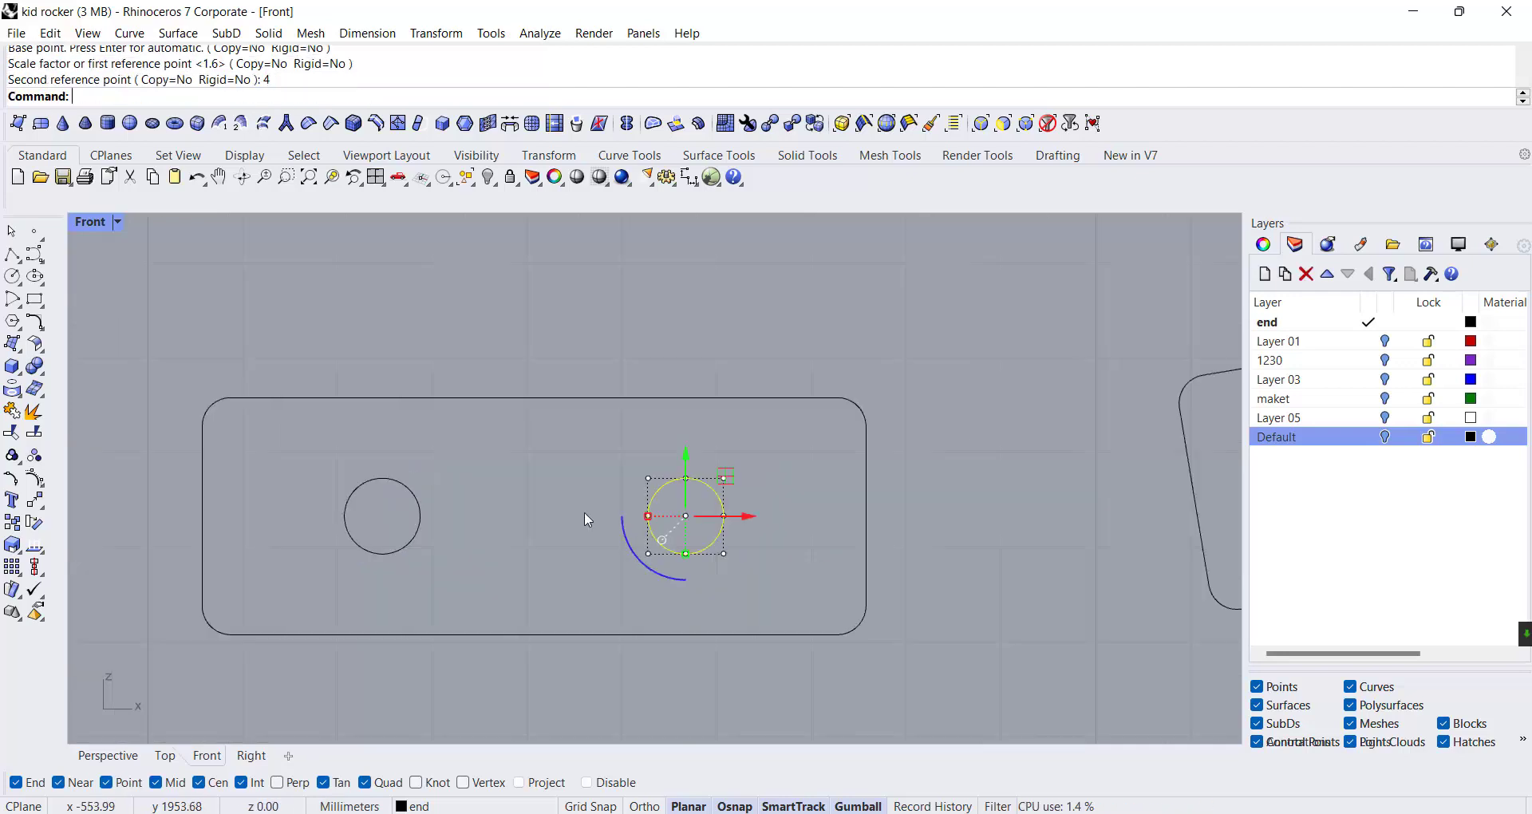
key(Escape)
Scale the upper hole circle of the third slat outline left of the bottom one to a 4 mm radius
scroll(771, 550, down, 5)
scroll(460, 514, up, 3)
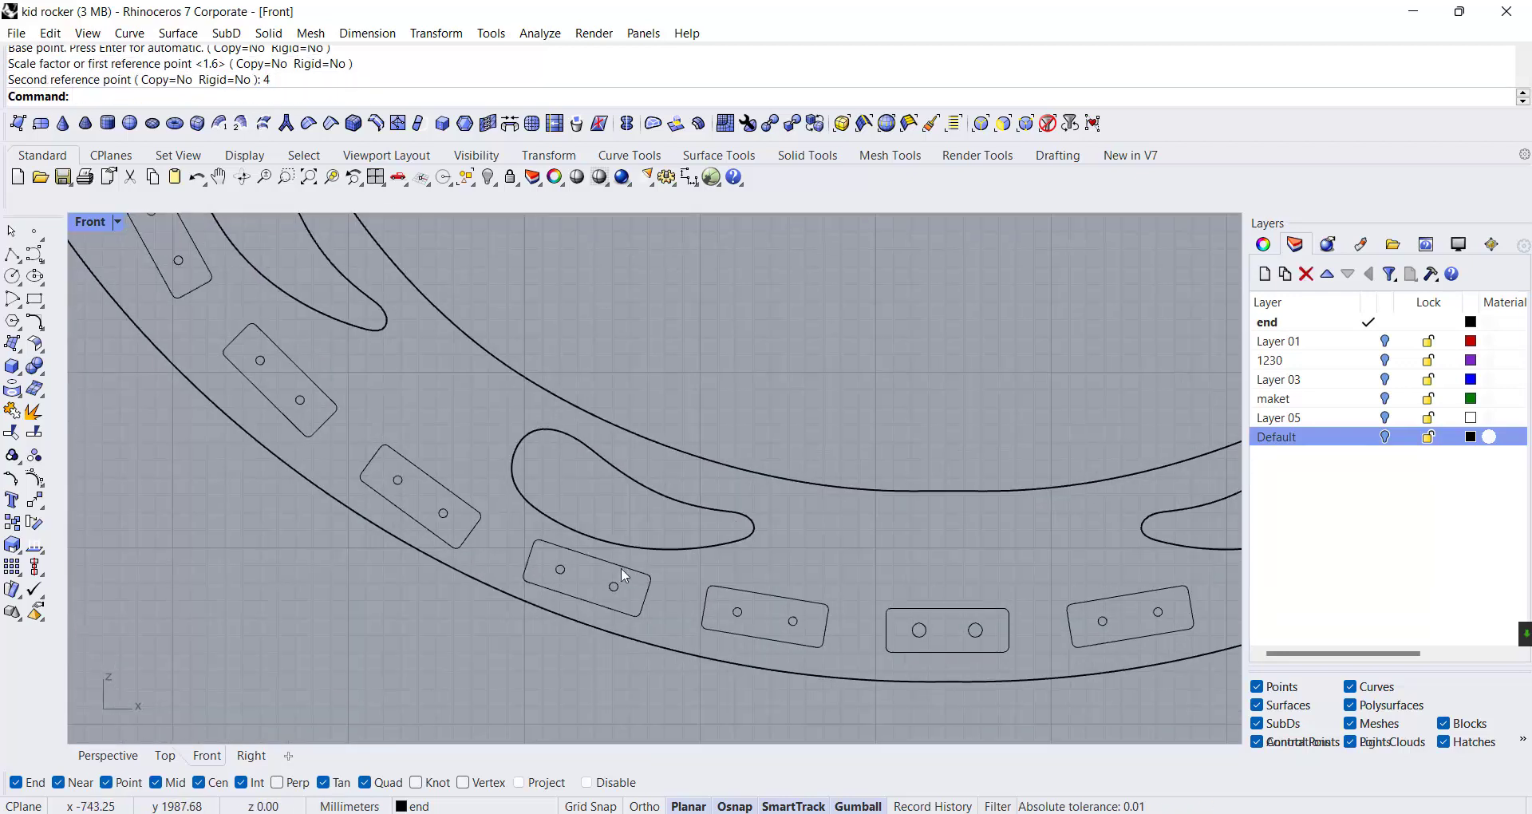
scroll(405, 490, up, 4)
click(405, 490)
key(Return)
scroll(418, 480, up, 3)
click(417, 480)
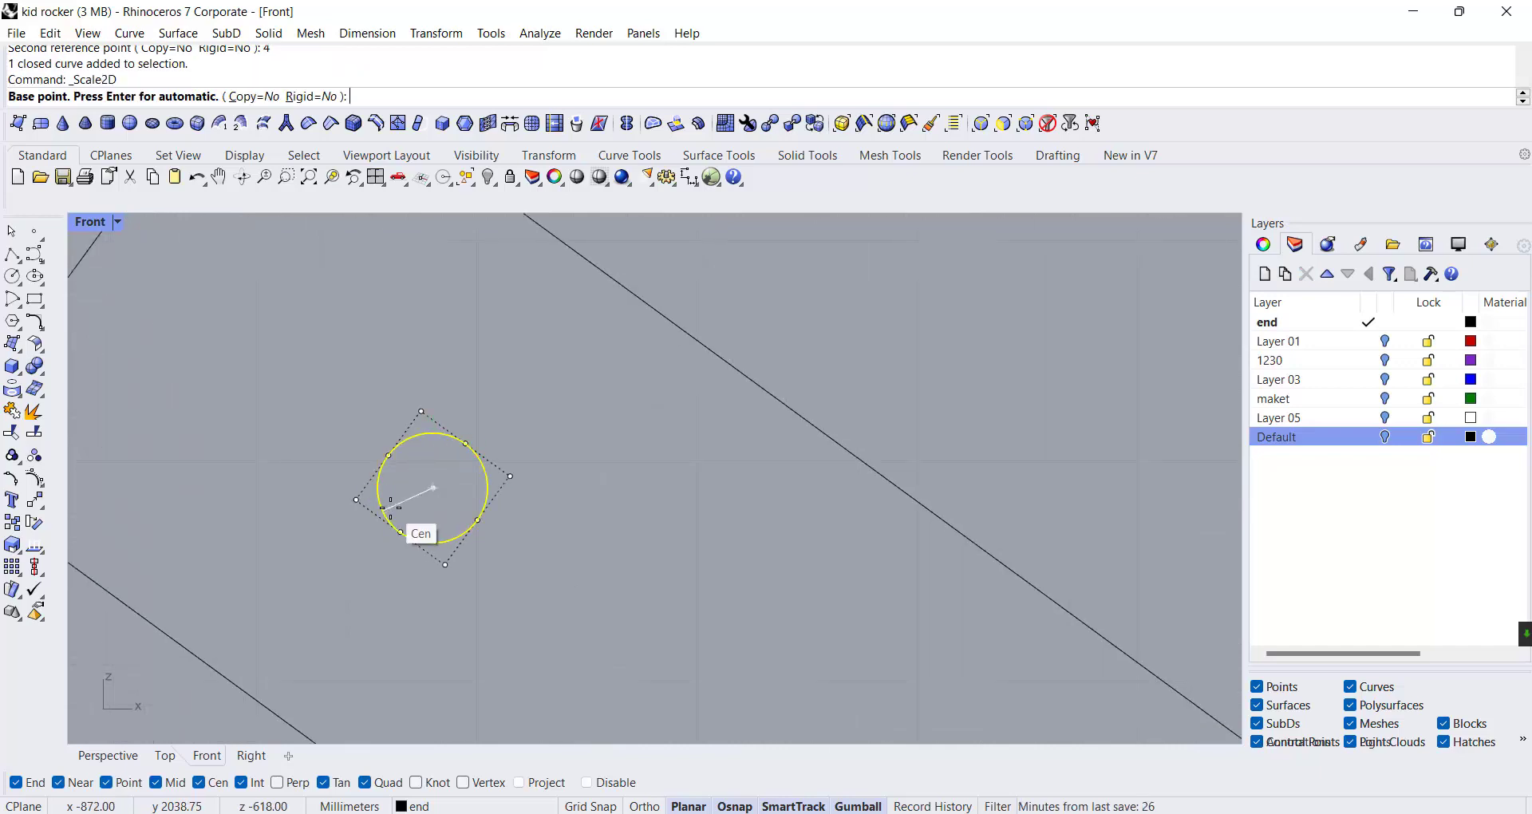
click(377, 487)
text(4)
key(Return)
Scale the lower hole circle of that third slat outline about its centre to a 4 mm radius
scroll(404, 471, down, 5)
click(674, 659)
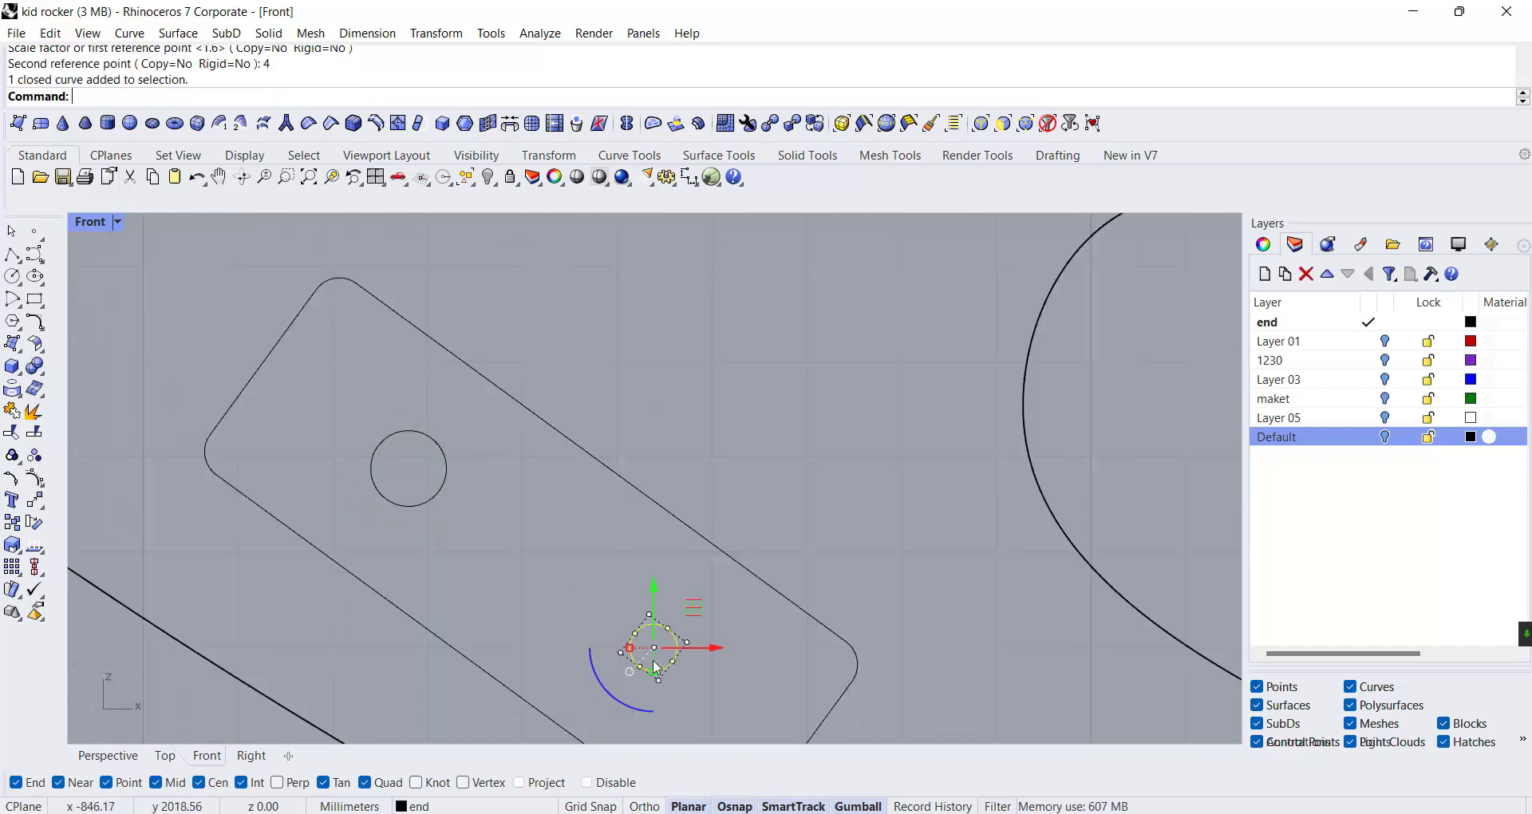
key(Return)
scroll(653, 647, up, 4)
click(656, 640)
click(617, 604)
text(4)
key(Return)
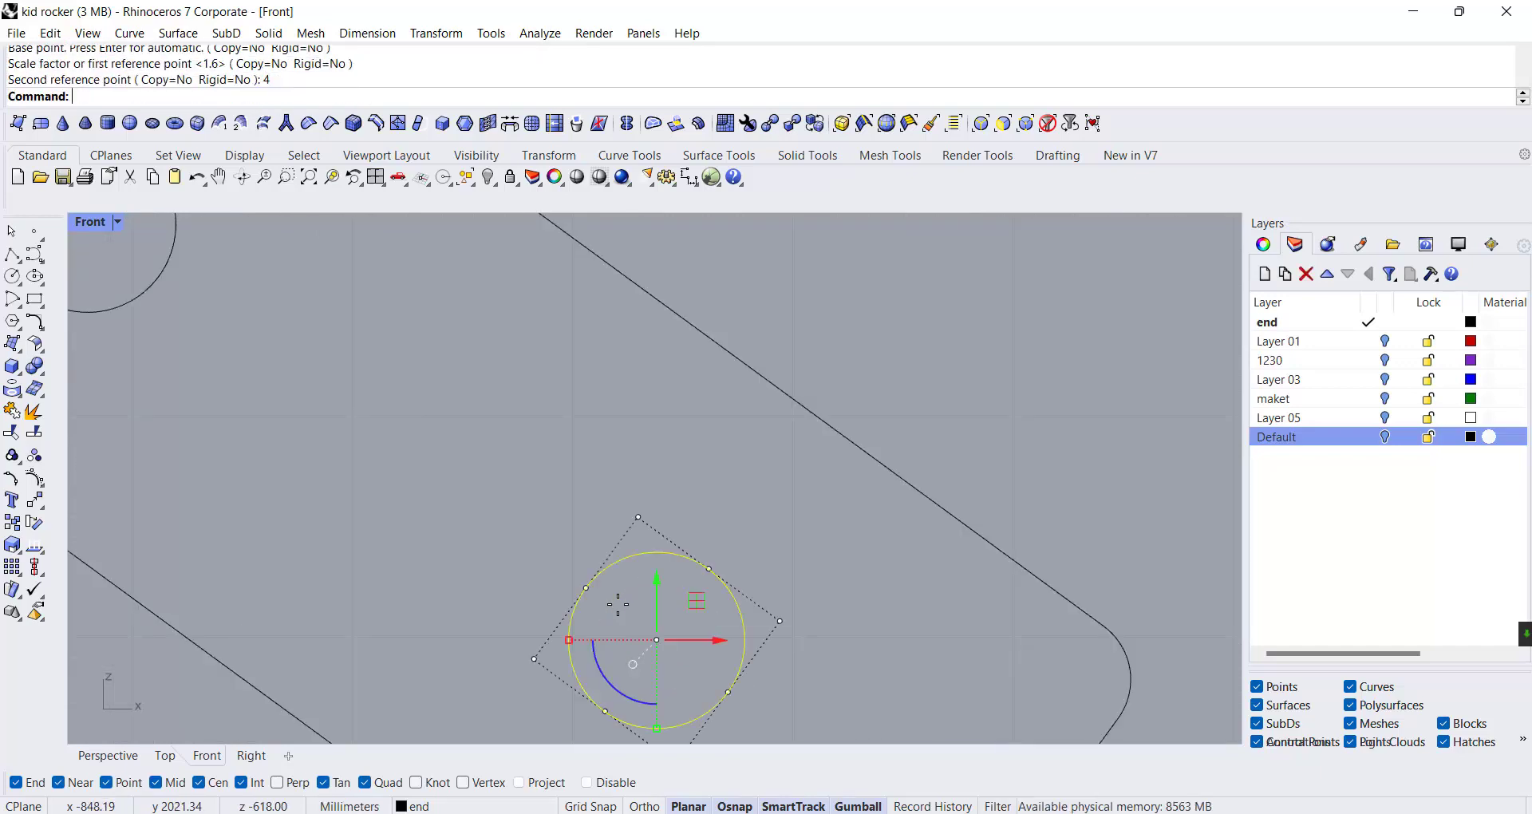
Scale the upper hole circle of the top-left slat outline about its centre to a 4 mm radius with Scale2D
scroll(607, 591, down, 5)
scroll(549, 648, up, 2)
scroll(544, 595, down, 2)
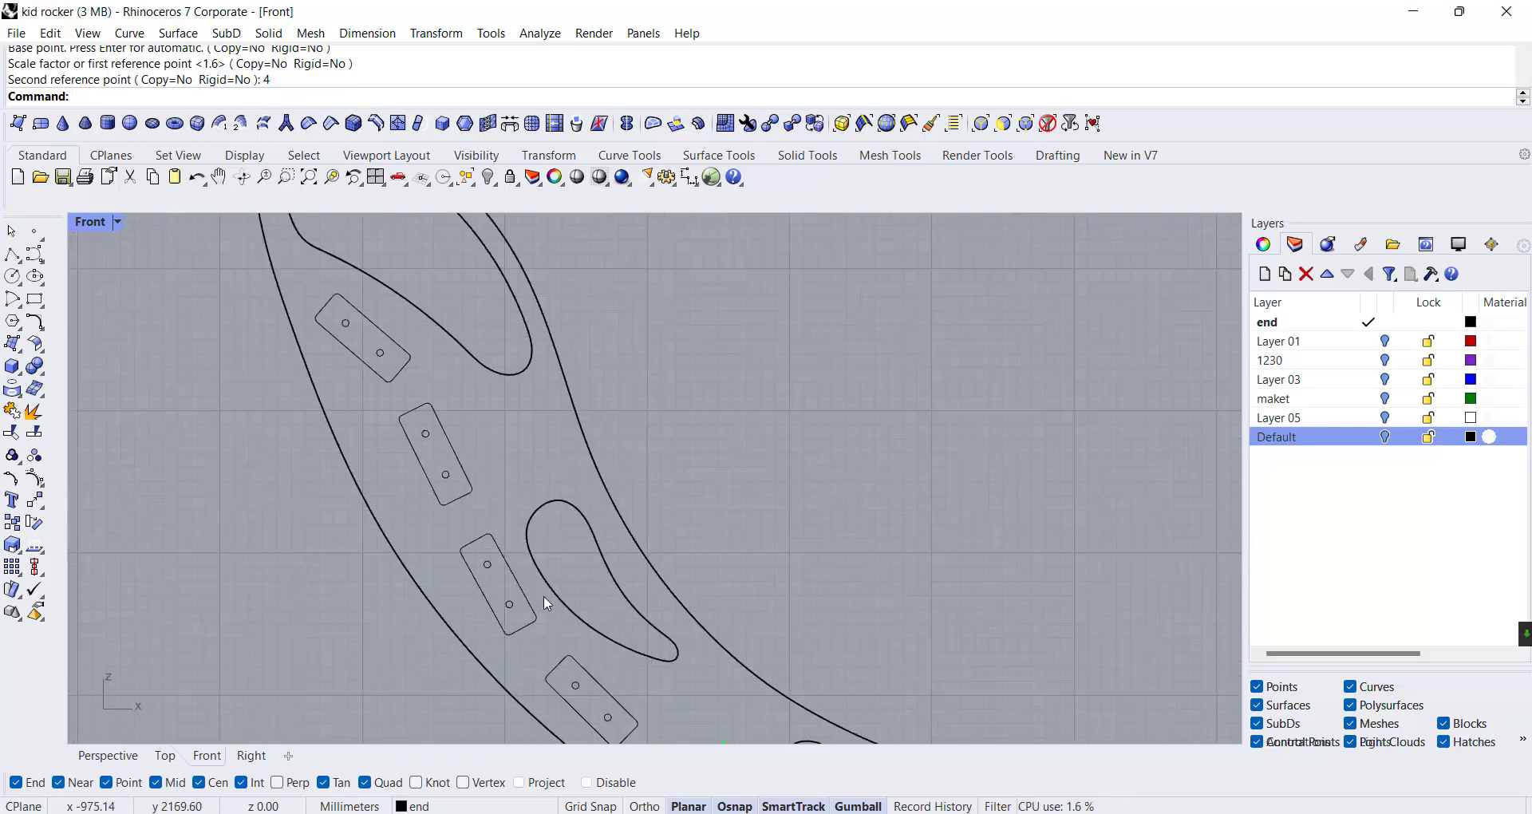
scroll(399, 431, up, 5)
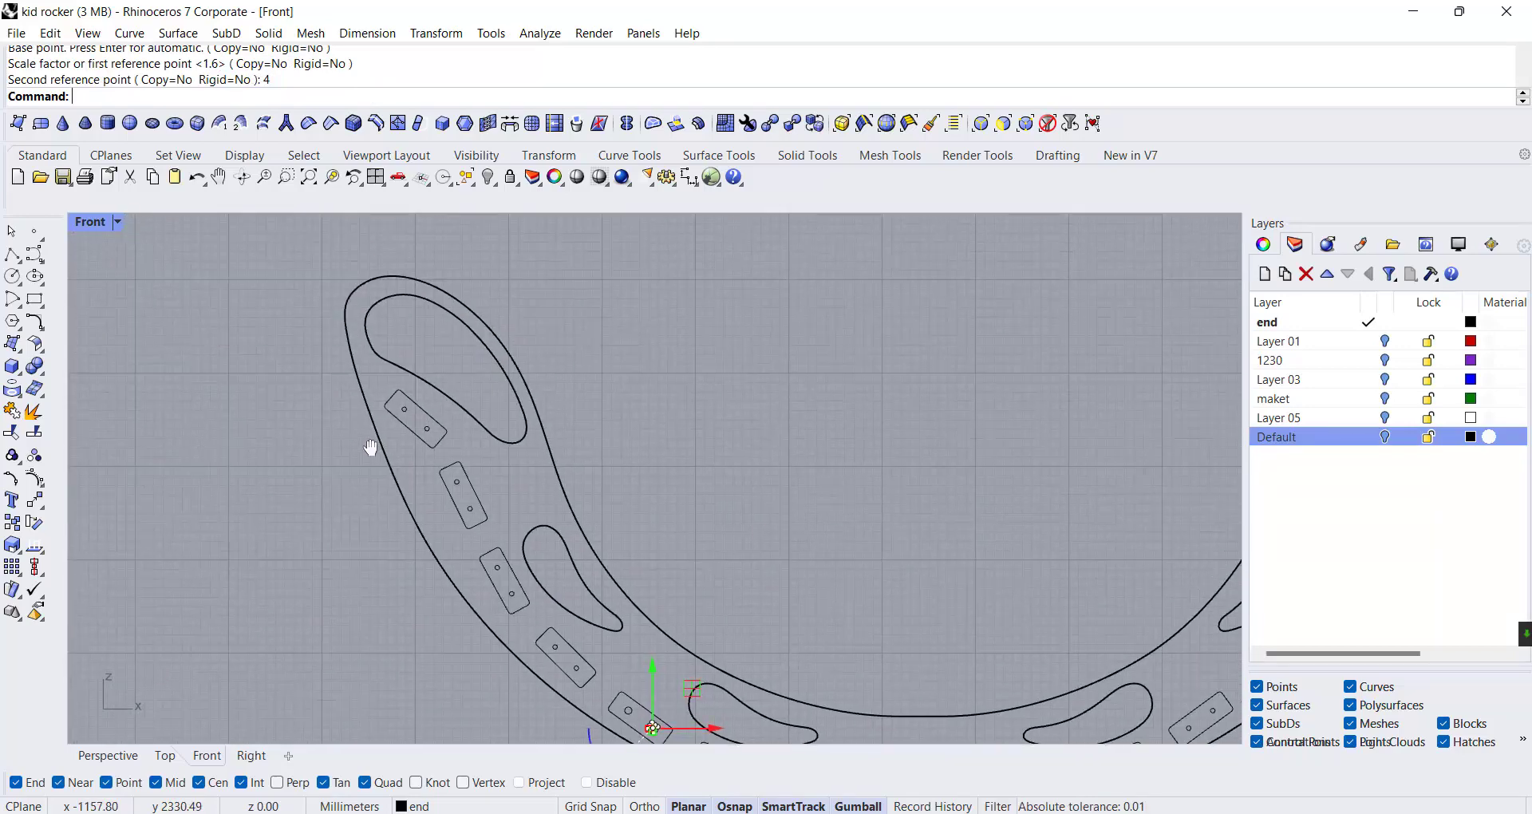
click(423, 437)
scroll(419, 431, up, 8)
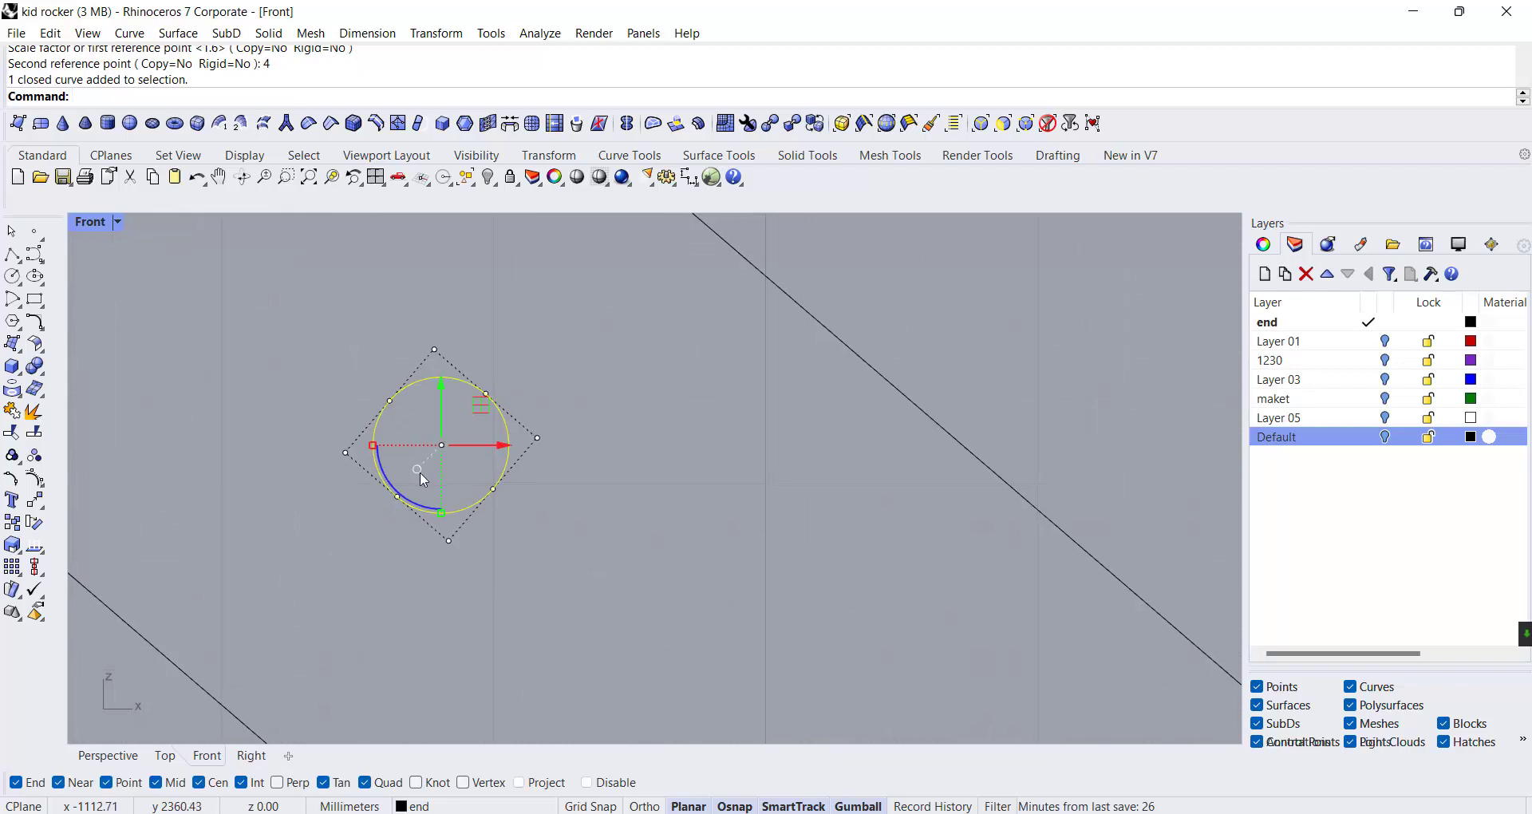
right_click(420, 472)
click(390, 414)
click(389, 404)
text(4)
key(Return)
scroll(388, 404, down, 8)
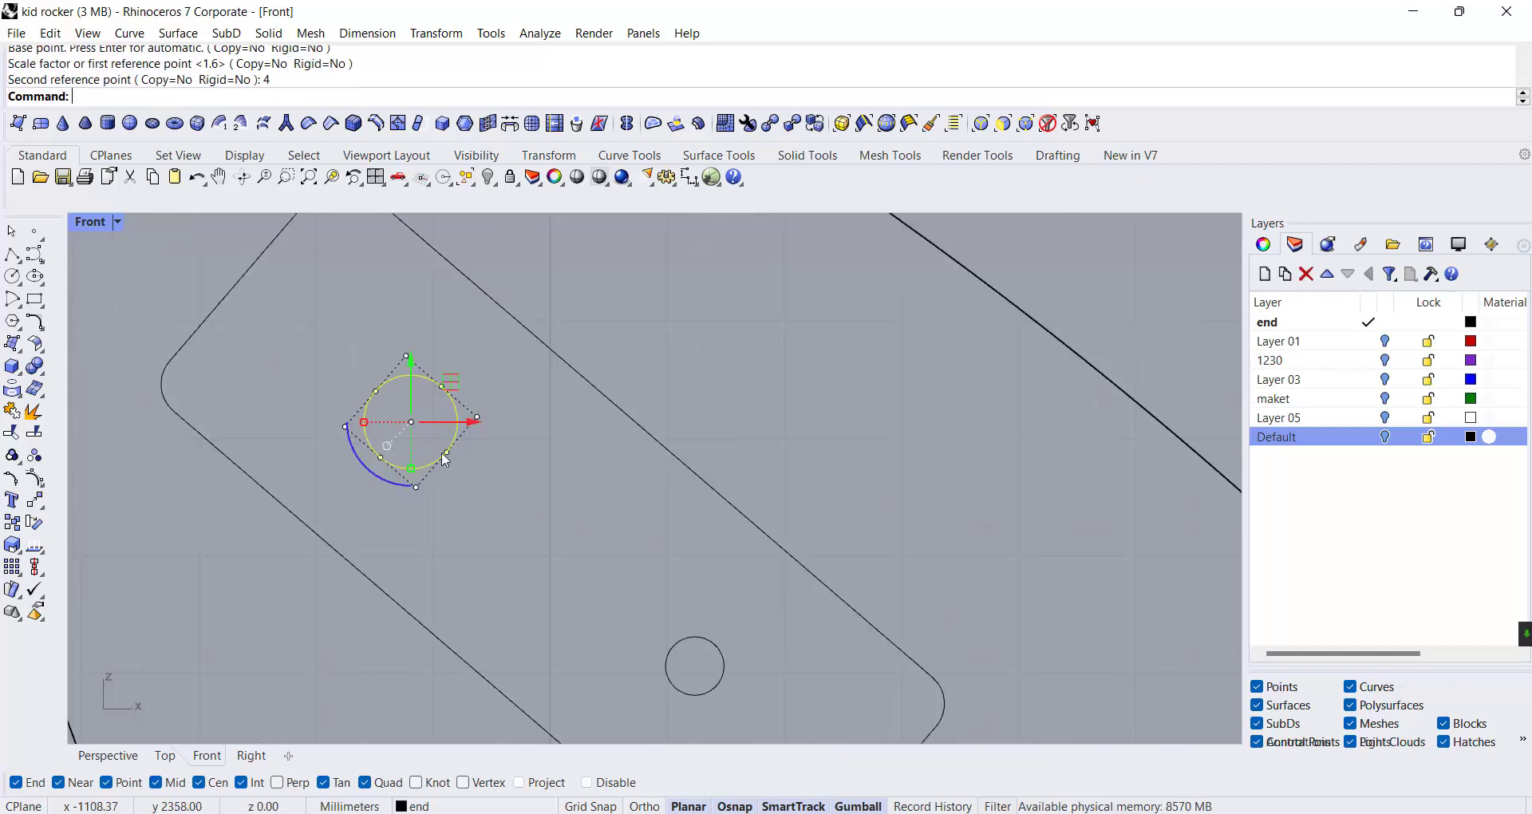
Scale the lower hole circle of the top-left slat outline about its centre to a 4 mm radius
right_drag(692, 671, 610, 536)
scroll(610, 536, up, 6)
click(665, 556)
right_click(633, 548)
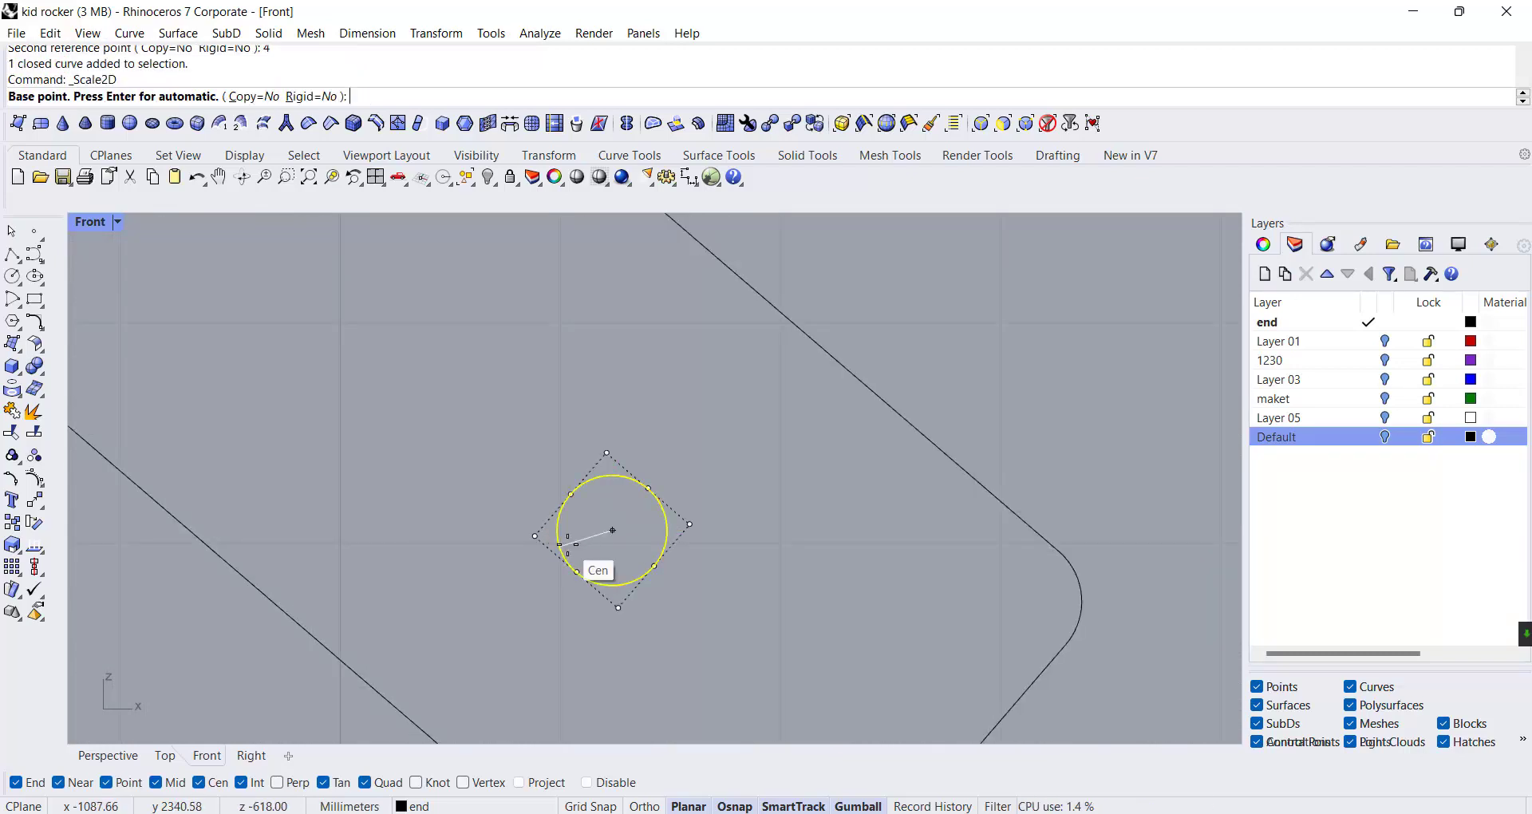
click(612, 531)
click(653, 566)
text(4)
key(Return)
scroll(504, 509, down, 10)
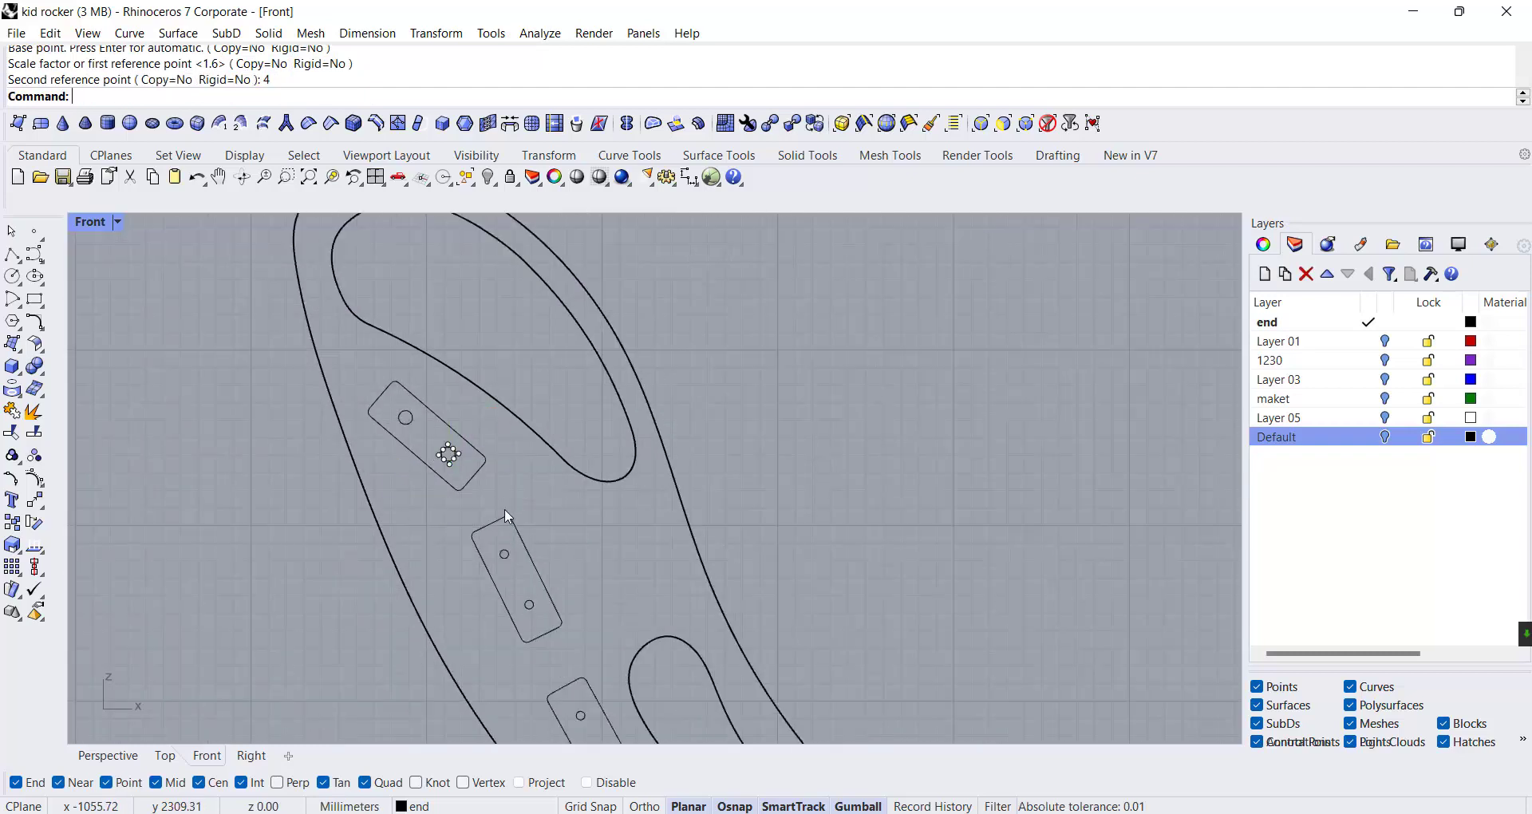
Scale the lower hole circle of the third slat outline right of the bottom one to a 4 mm radius
scroll(940, 596, up, 10)
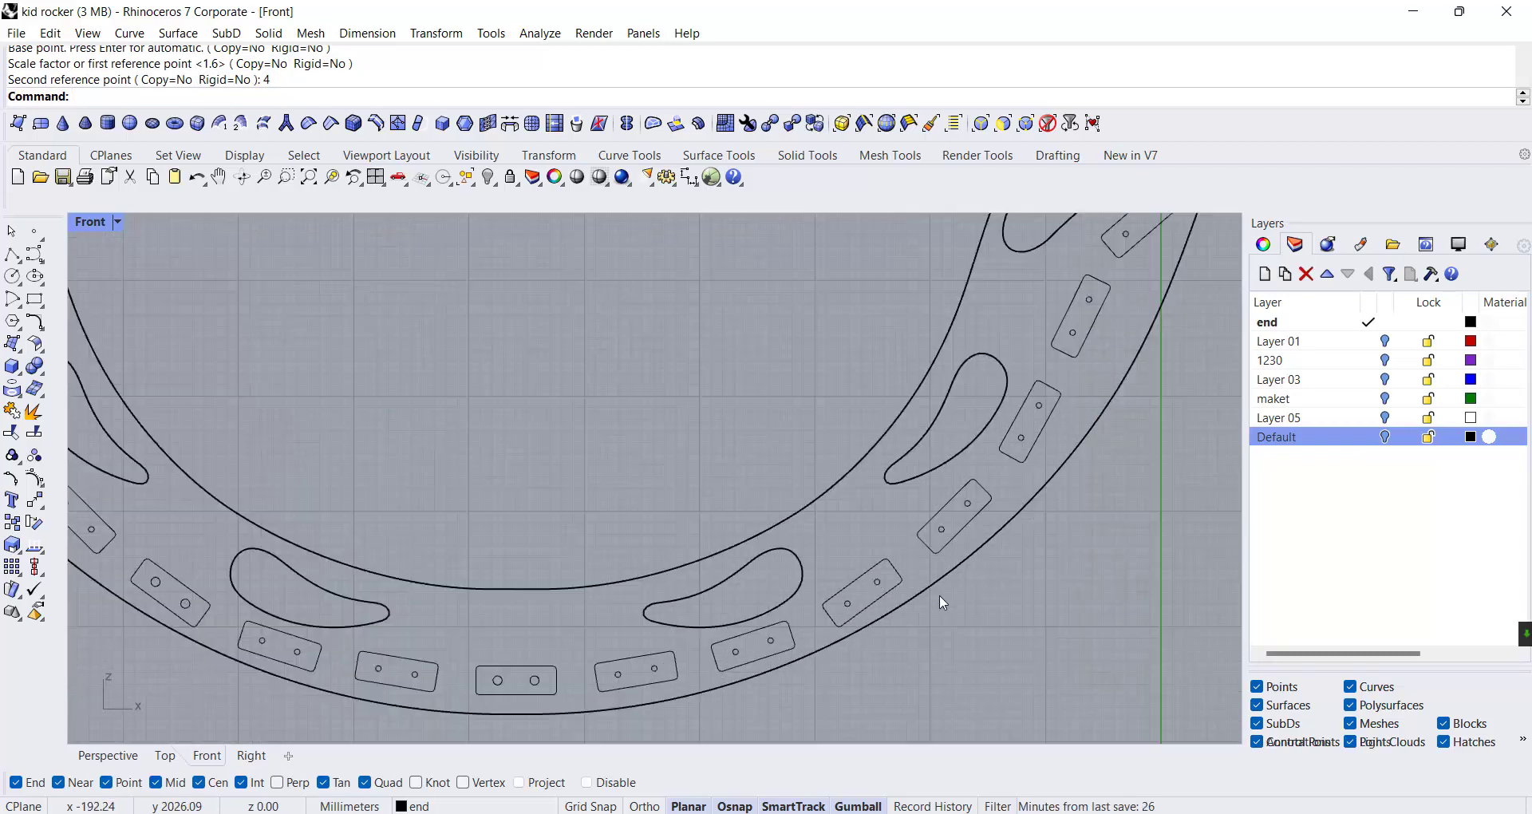
click(823, 600)
scroll(824, 599, up, 9)
right_click(857, 538)
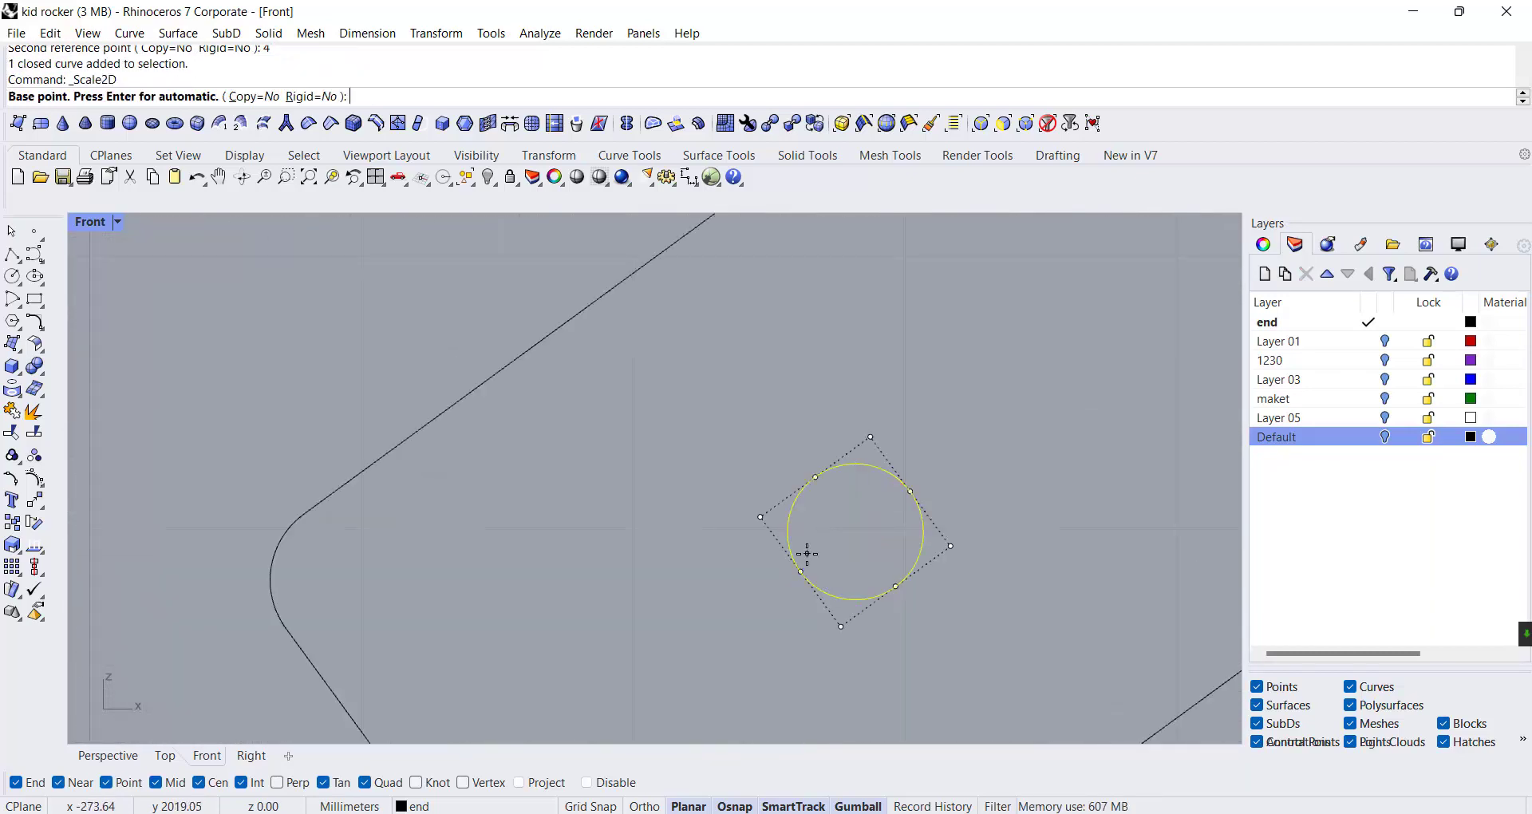
click(798, 560)
click(799, 572)
text(4)
key(Return)
scroll(798, 572, down, 8)
Scale the upper hole circle of that third slat outline on the right about its centre to a 4 mm radius
right_drag(1032, 420, 902, 545)
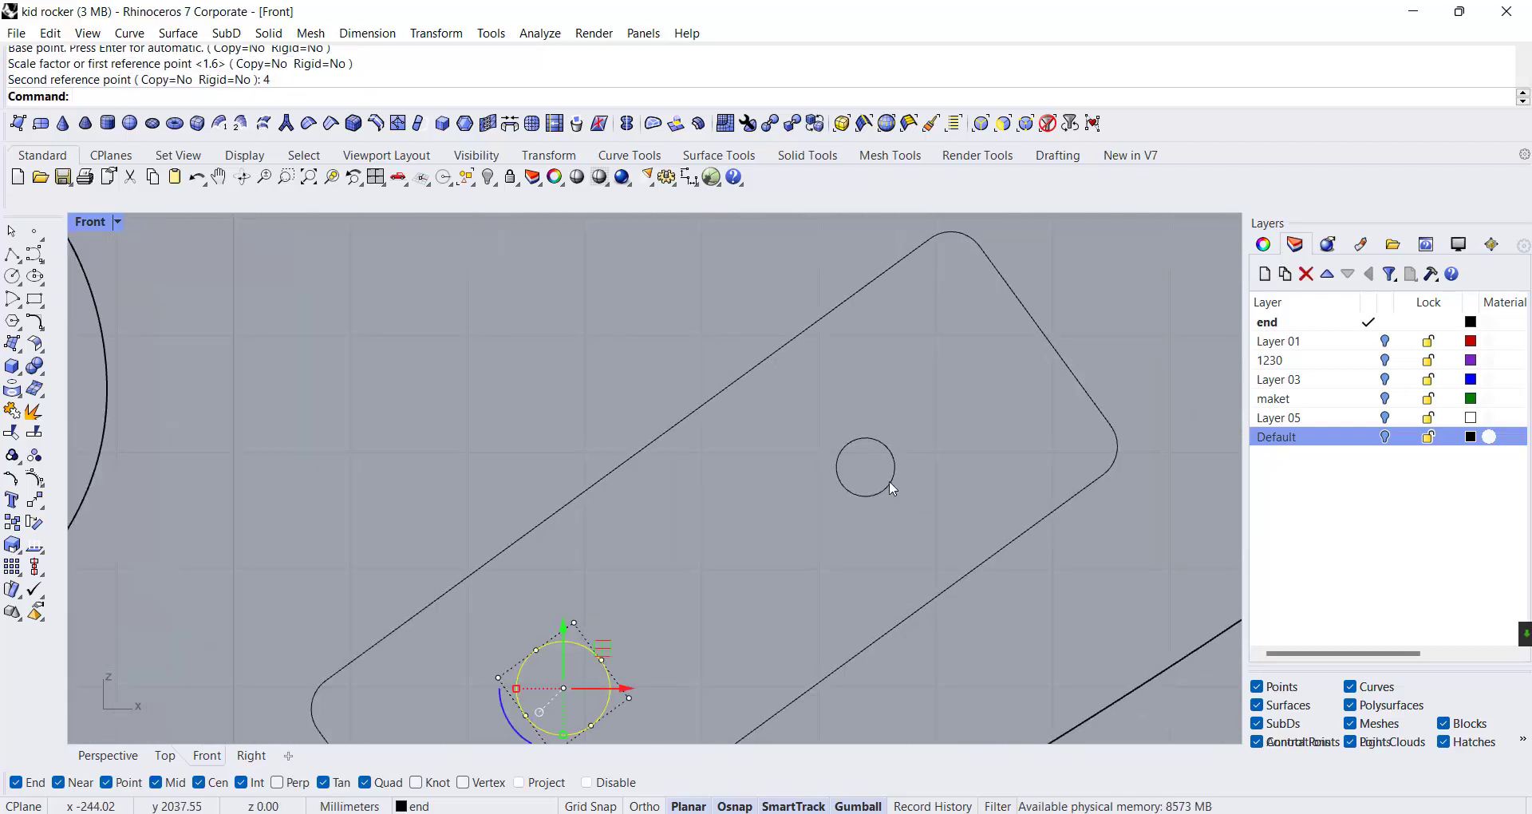
click(889, 481)
right_click(868, 462)
scroll(865, 457, up, 8)
click(840, 524)
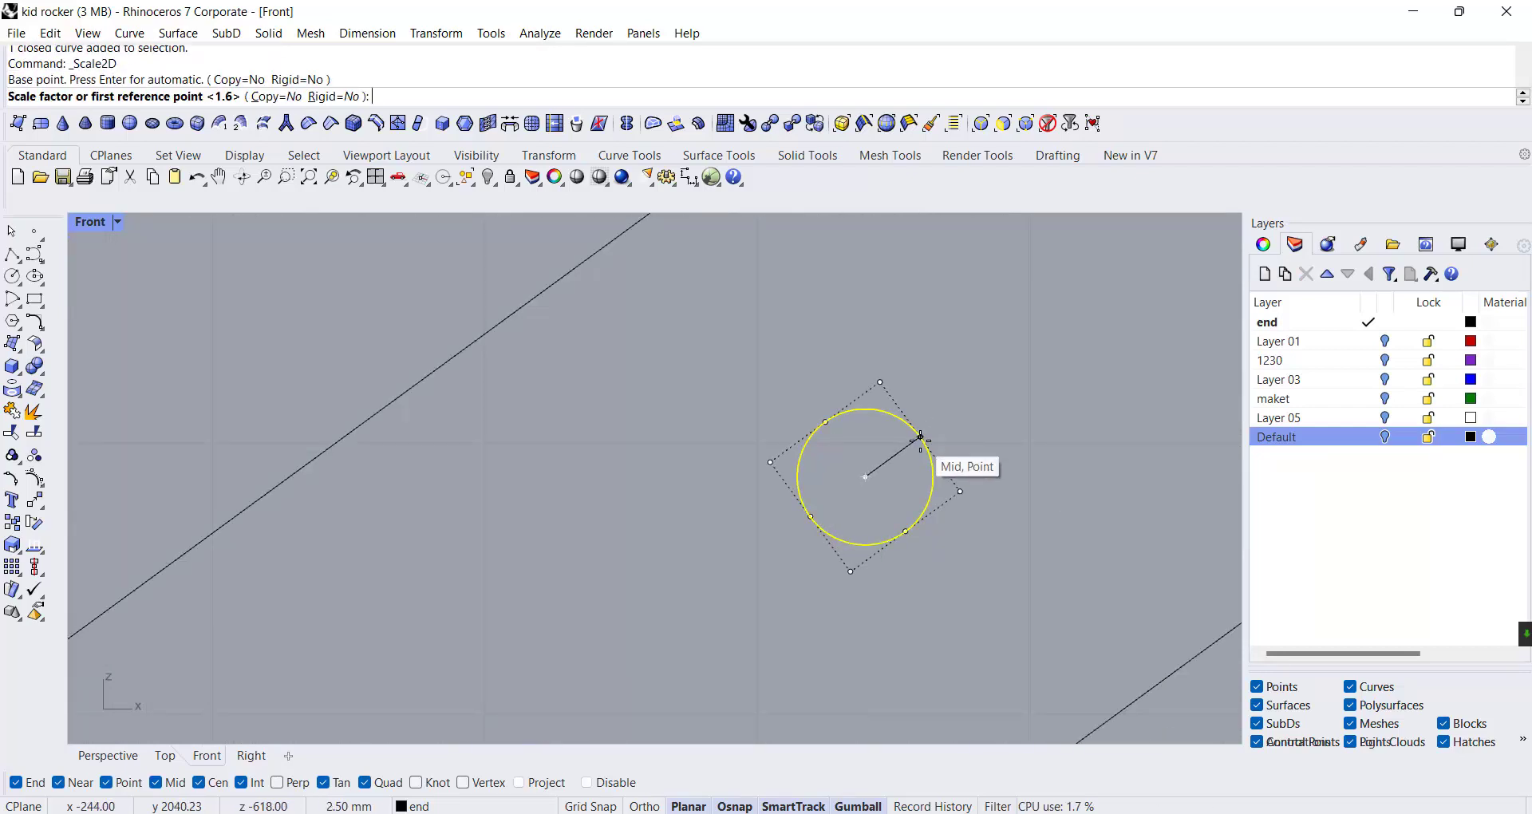
click(918, 443)
text(4)
key(Return)
scroll(552, 543, down, 8)
Scale the upper hole circle of the top-right slat outline about its centre to a 4 mm radius
right_drag(791, 383, 726, 592)
scroll(783, 355, up, 10)
click(806, 412)
scroll(827, 405, up, 8)
right_click(826, 405)
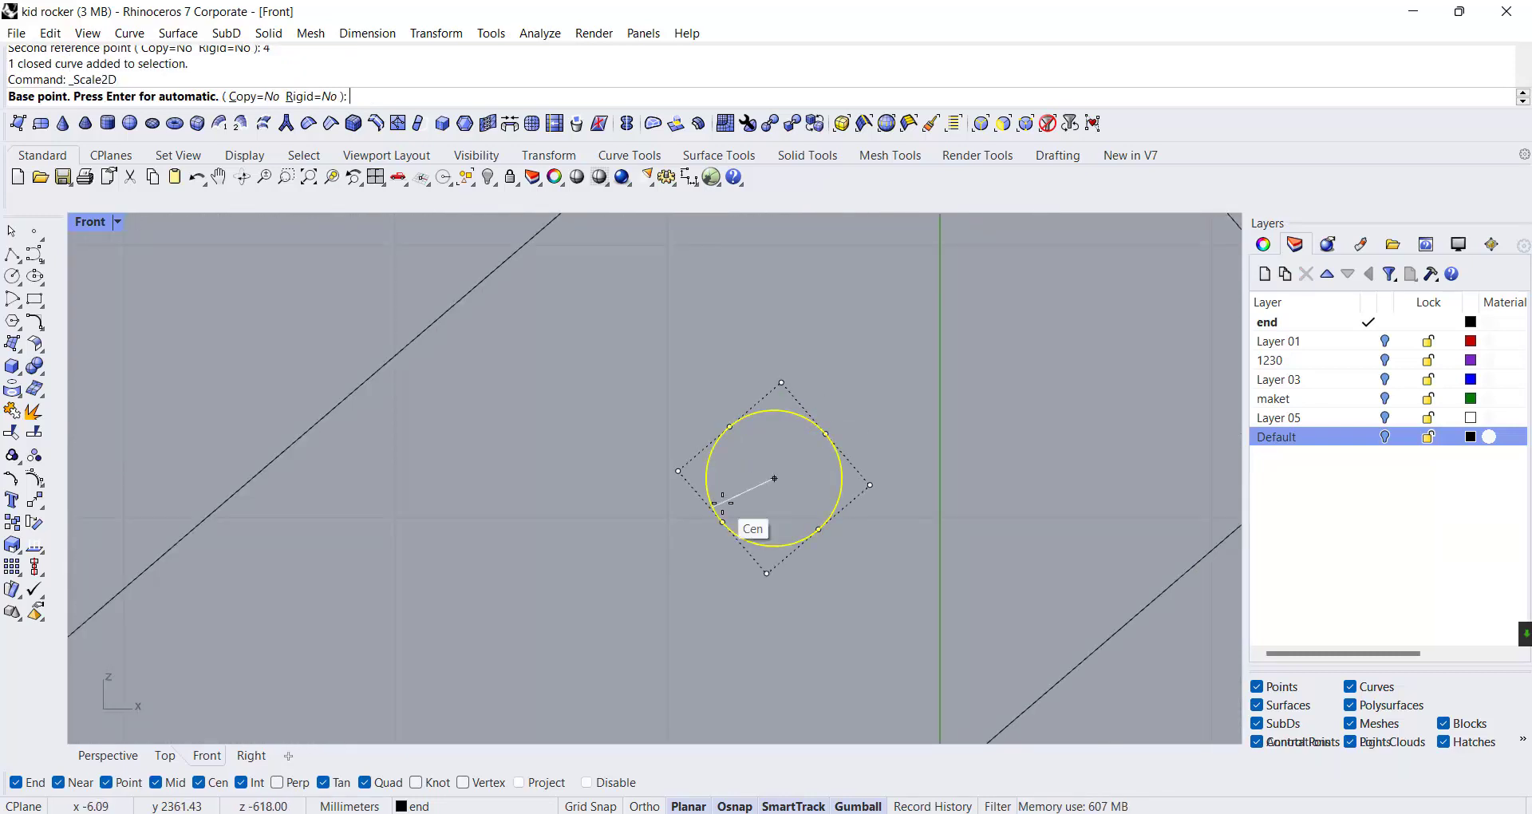
click(720, 506)
click(722, 522)
text(4)
key(Return)
scroll(819, 354, down, 10)
Scale the lower hole circle of the top-right slat outline about its centre to a 4 mm radius
click(550, 604)
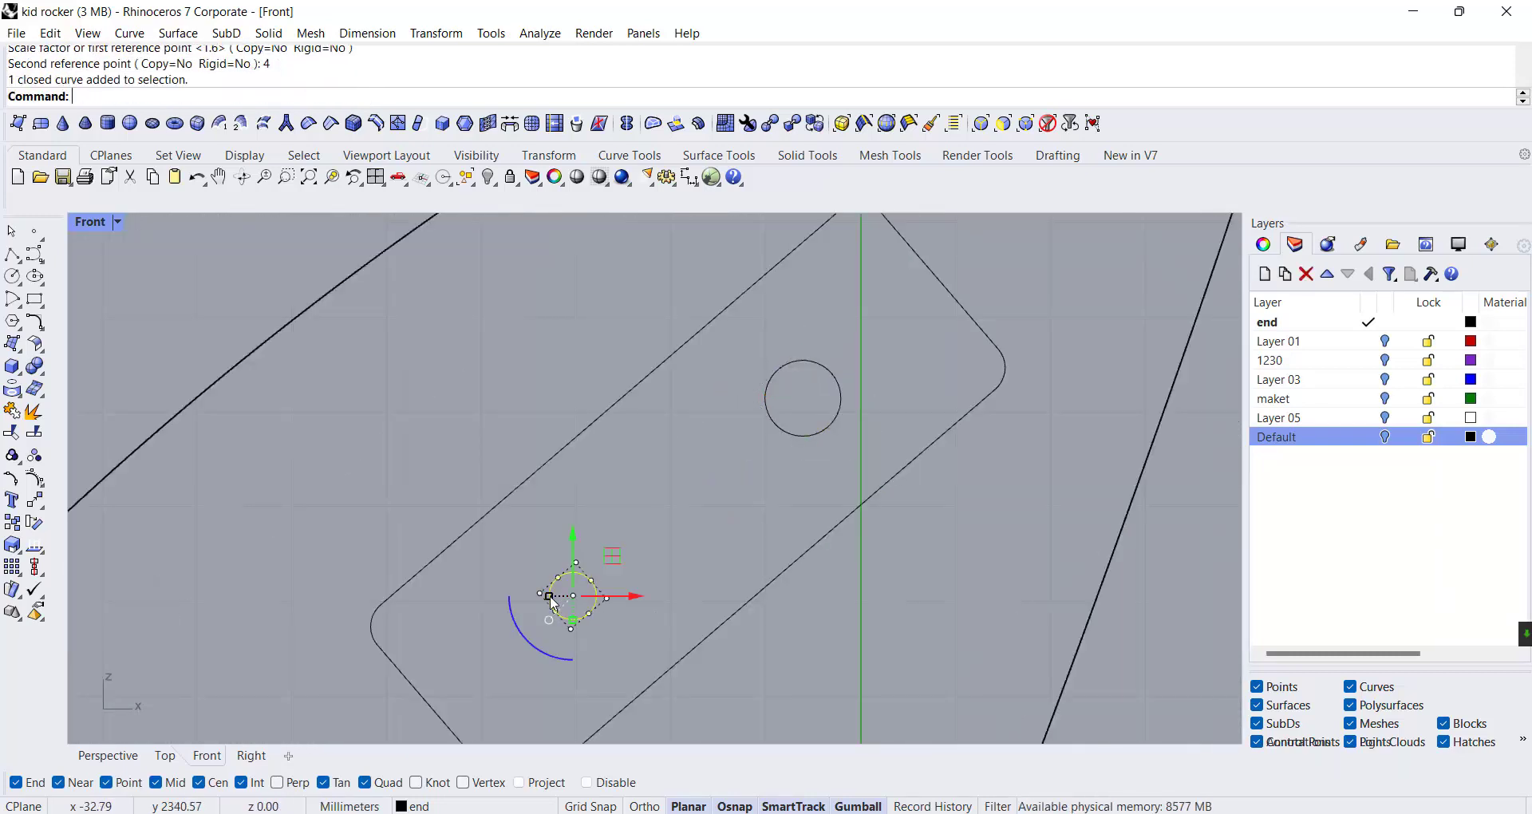
scroll(548, 611, up, 8)
right_click(551, 609)
click(567, 595)
click(571, 611)
text(4)
key(Return)
scroll(826, 442, down, 10)
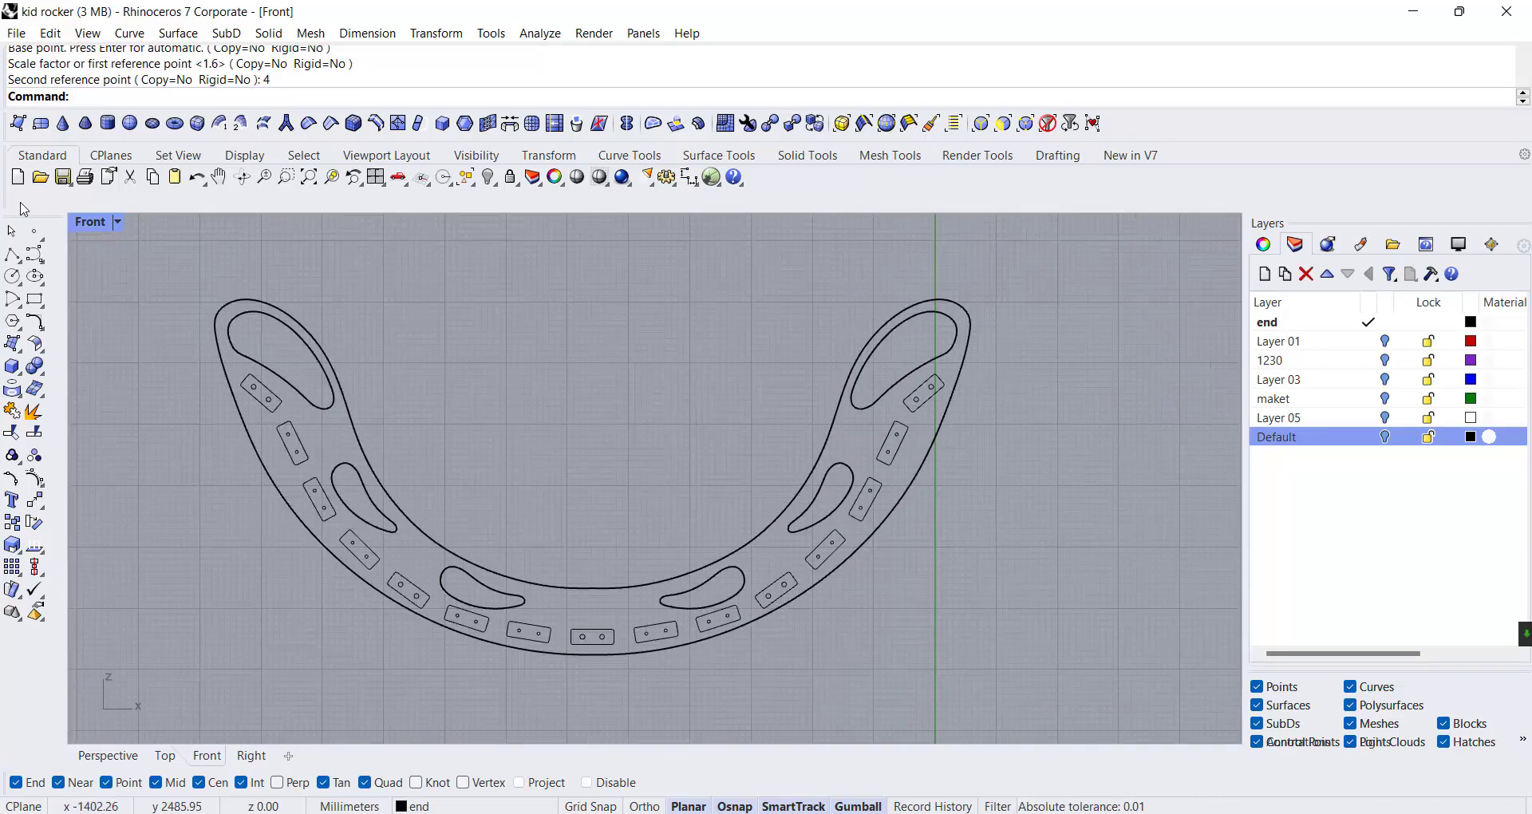
Return to the four-view layout and delete the leftover linear dimension in the Perspective view
double_click(89, 222)
click(760, 331)
key(Delete)
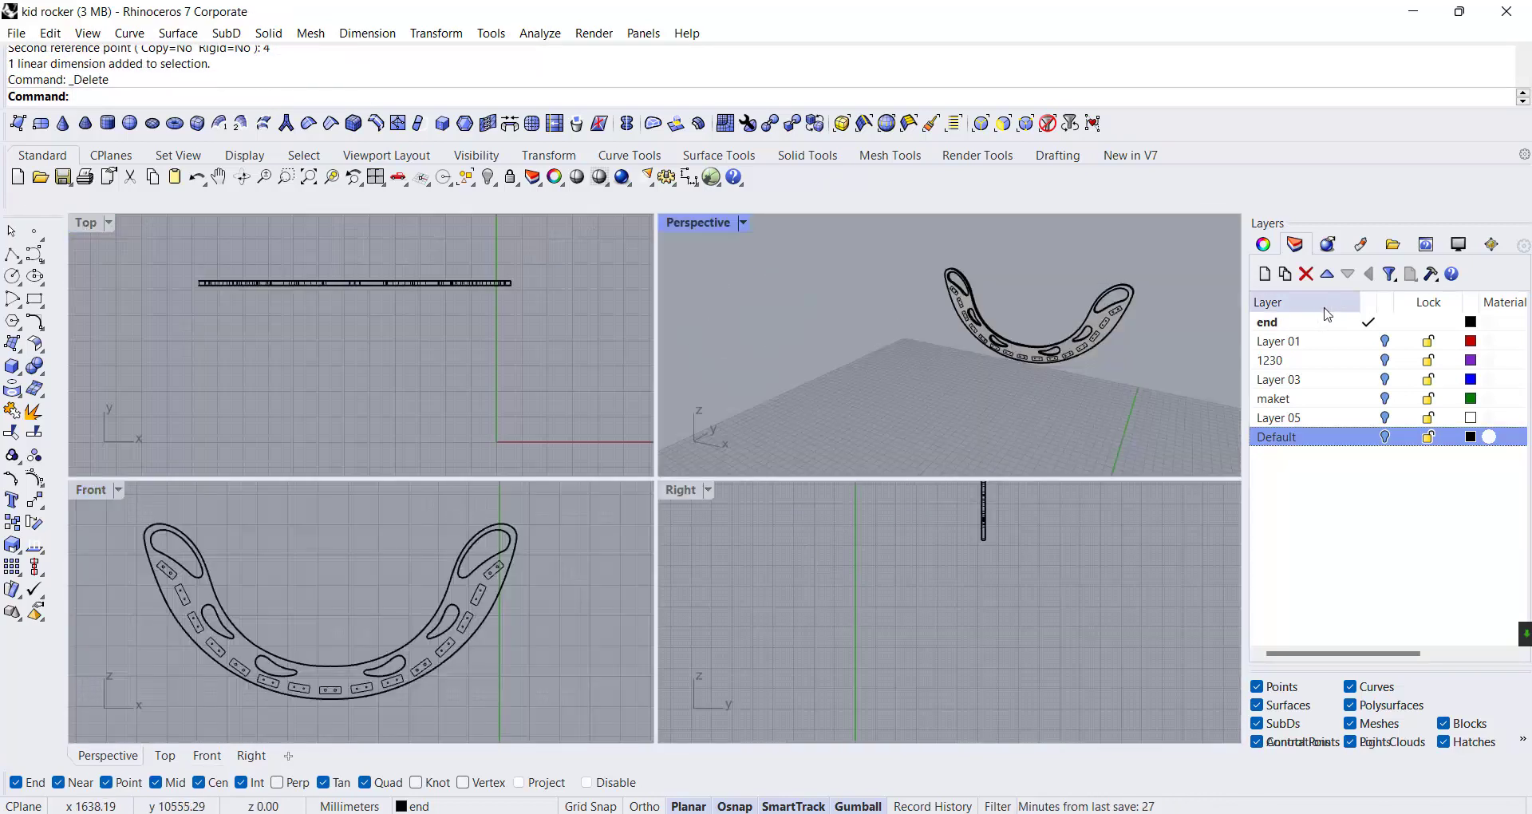
scroll(1177, 323, up, 1)
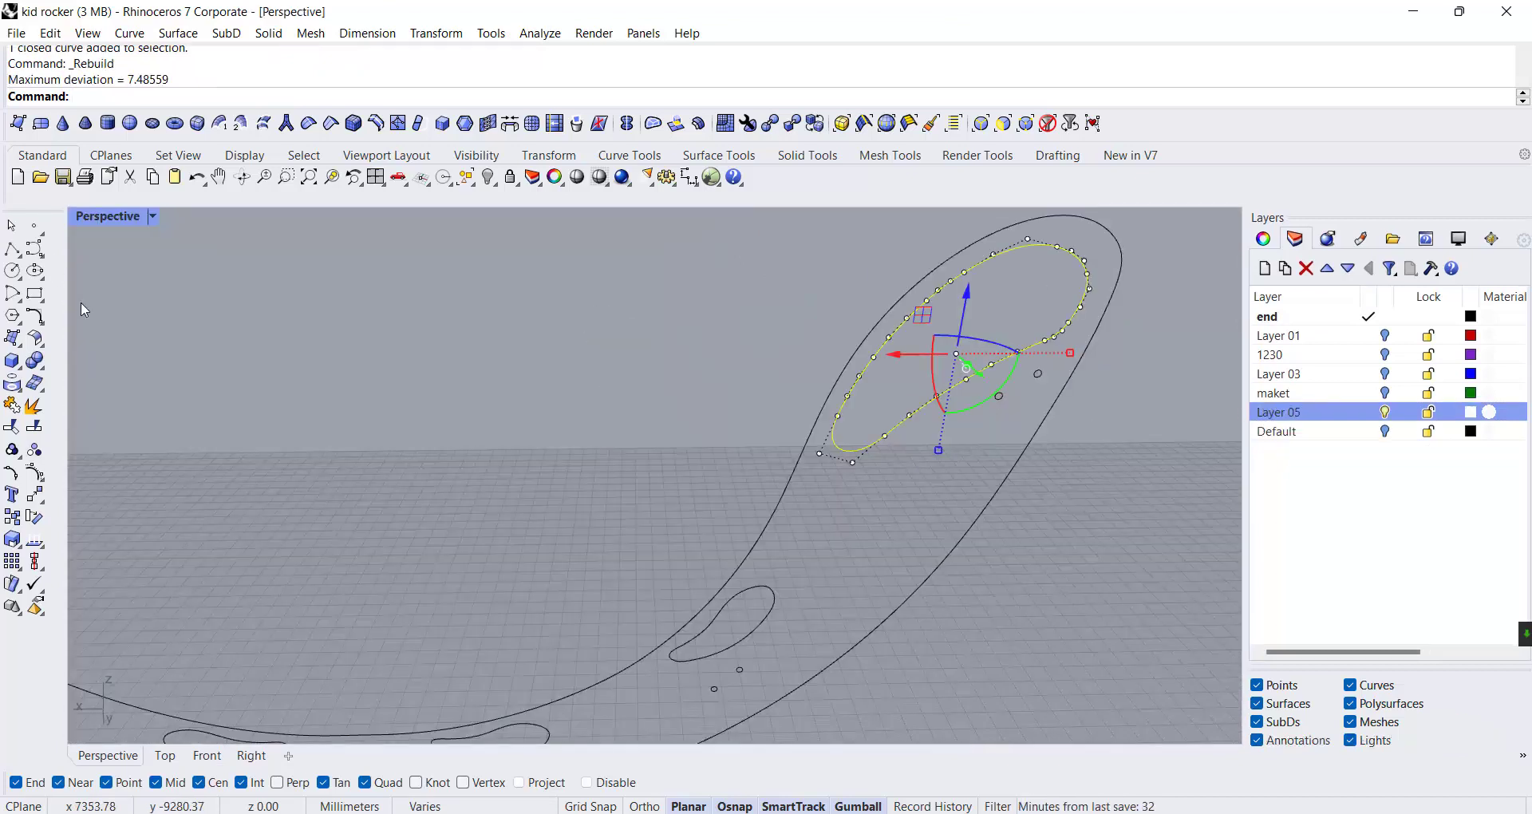
Rebuild the large upper-right teardrop curve non-uniformly with a 0.1 requested tolerance and delete the original curve
click(34, 338)
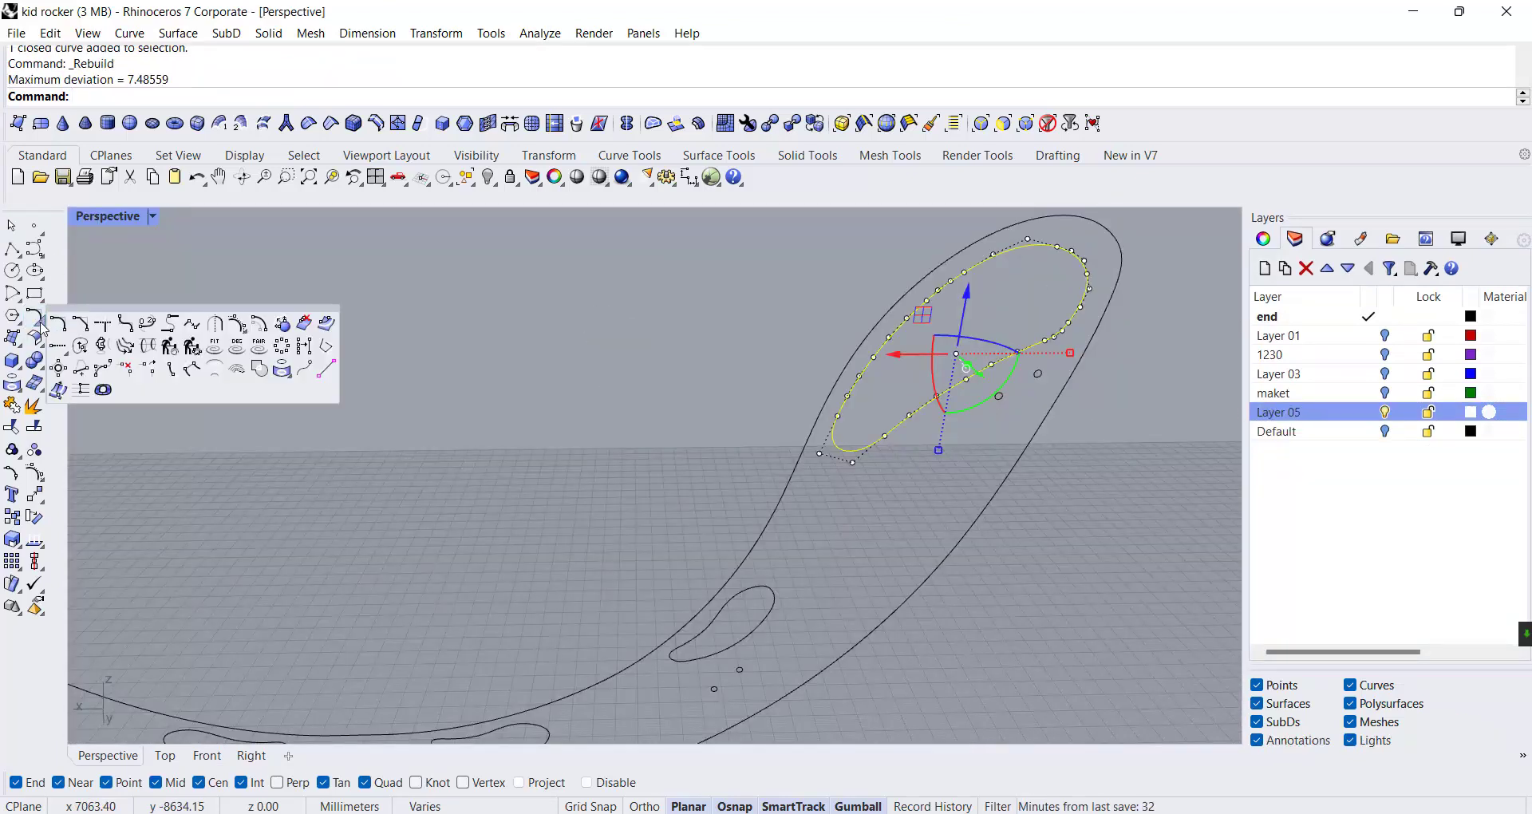
click(170, 323)
right_click(569, 353)
key(Delete)
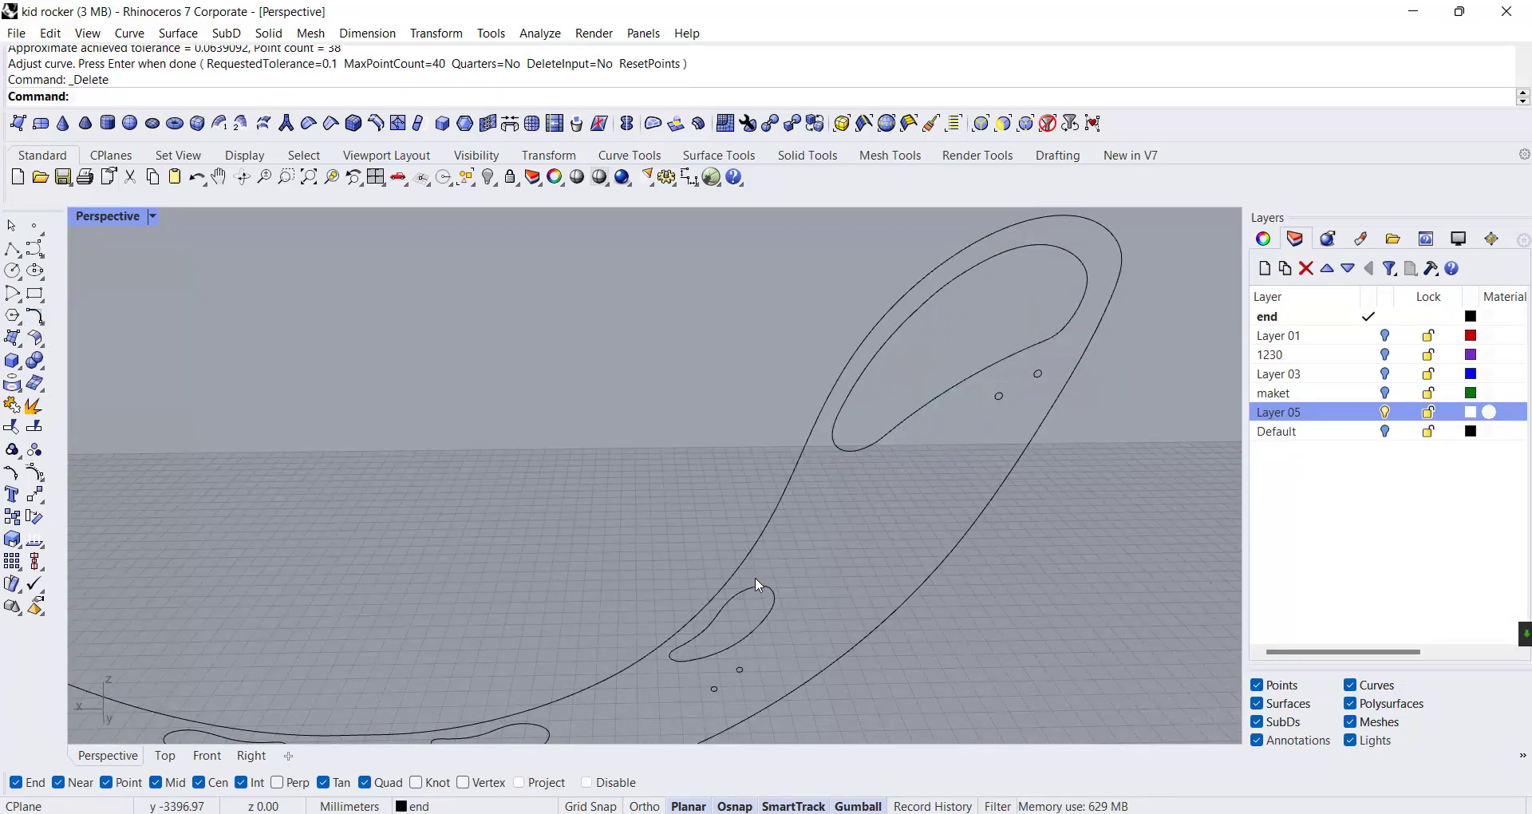
Rebuild the small teardrop curve below the large right one non-uniformly and delete its original
click(757, 585)
right_click(819, 563)
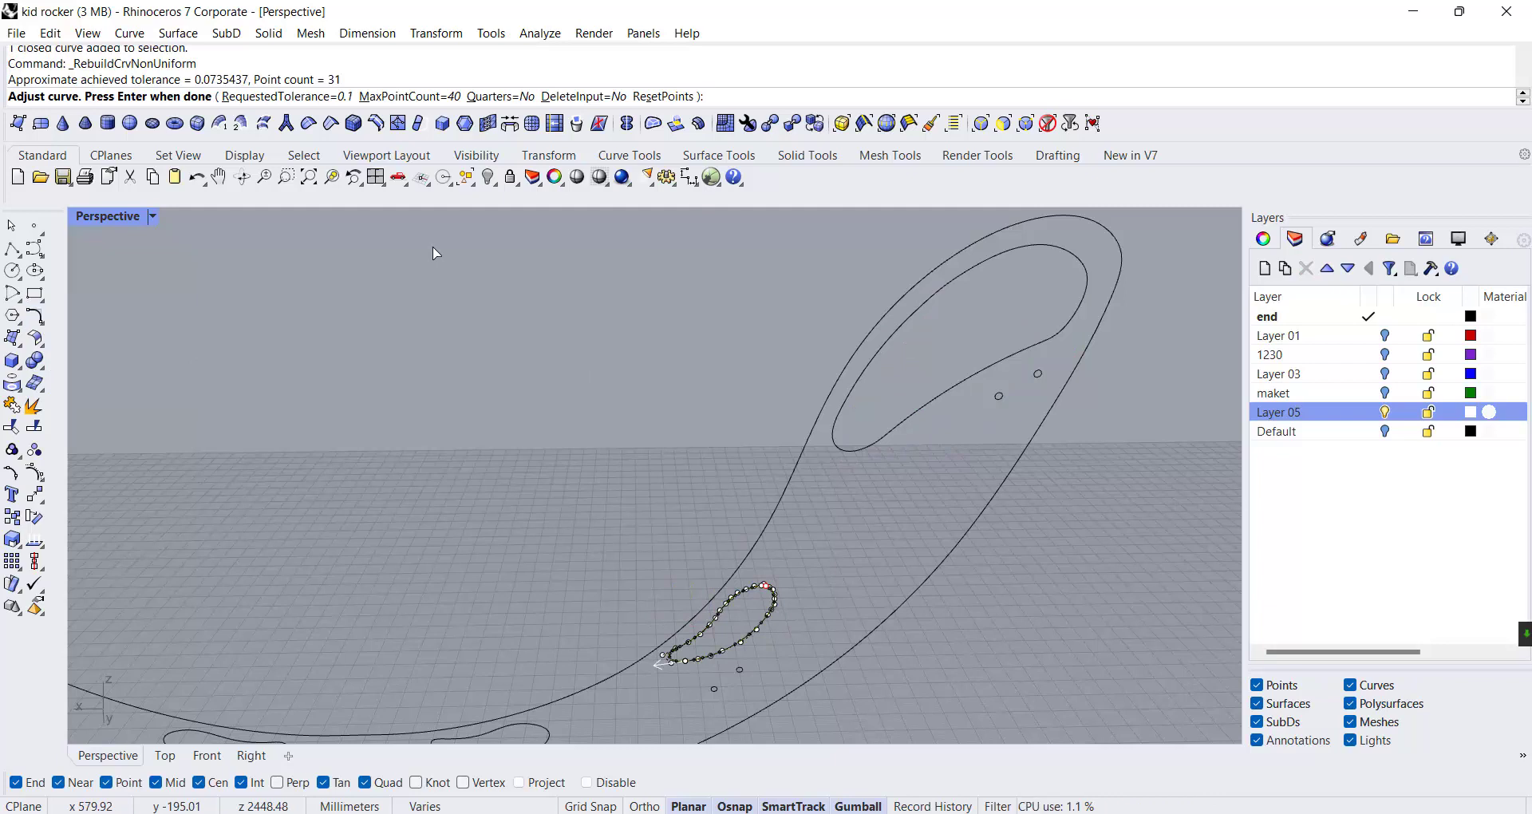
right_click(433, 249)
key(Delete)
Rebuild the teardrop curve just right of the panel's bottom centre non-uniformly and delete its original
scroll(710, 280, down, 7)
scroll(696, 434, up, 6)
click(675, 474)
right_click(712, 482)
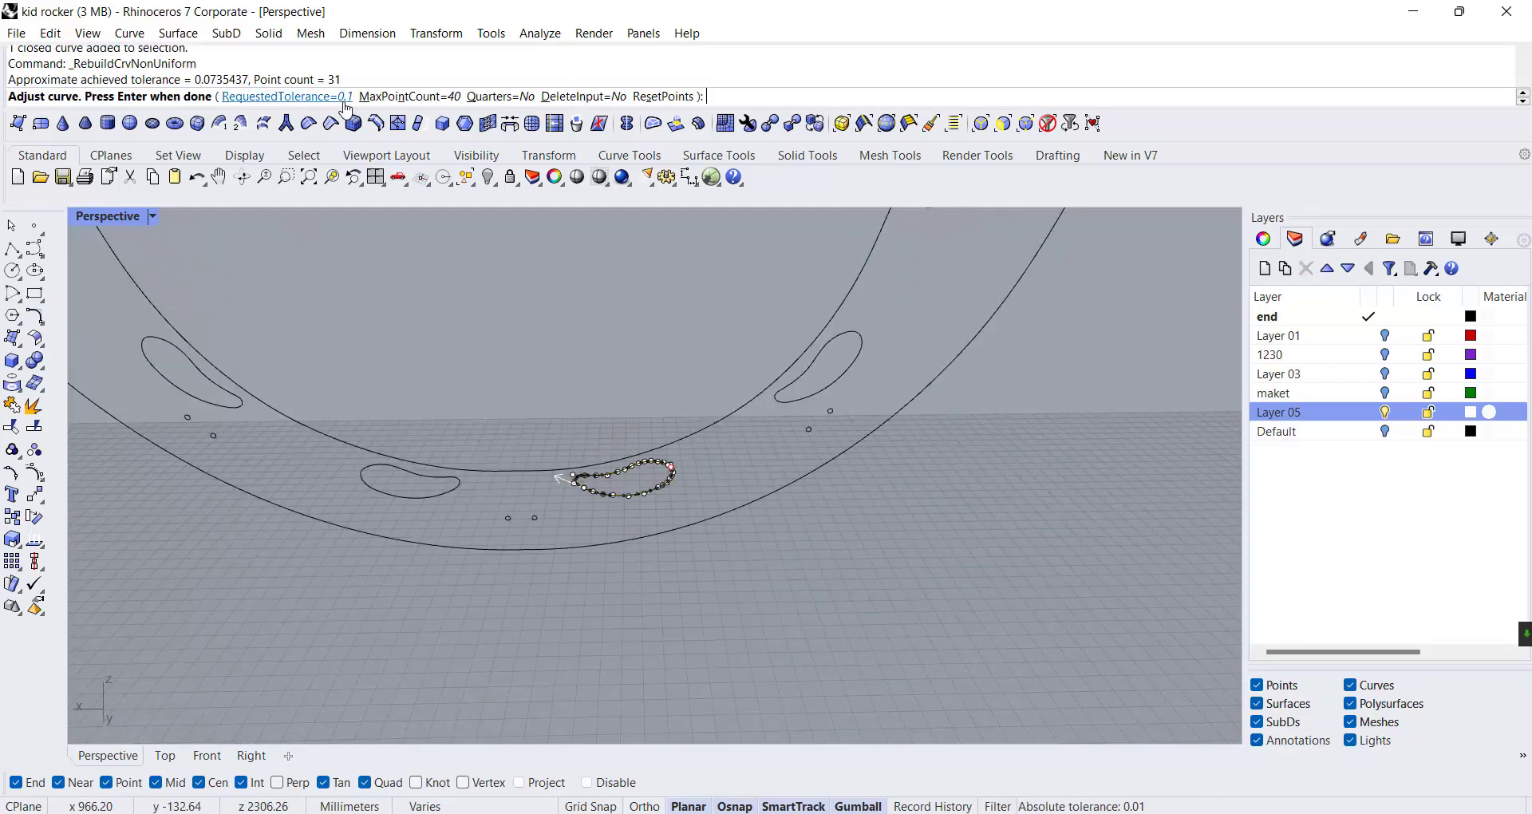
right_click(582, 441)
key(Delete)
Rebuild the teardrop curve just left of the panel's bottom centre non-uniformly and delete its original
click(402, 500)
right_click(586, 516)
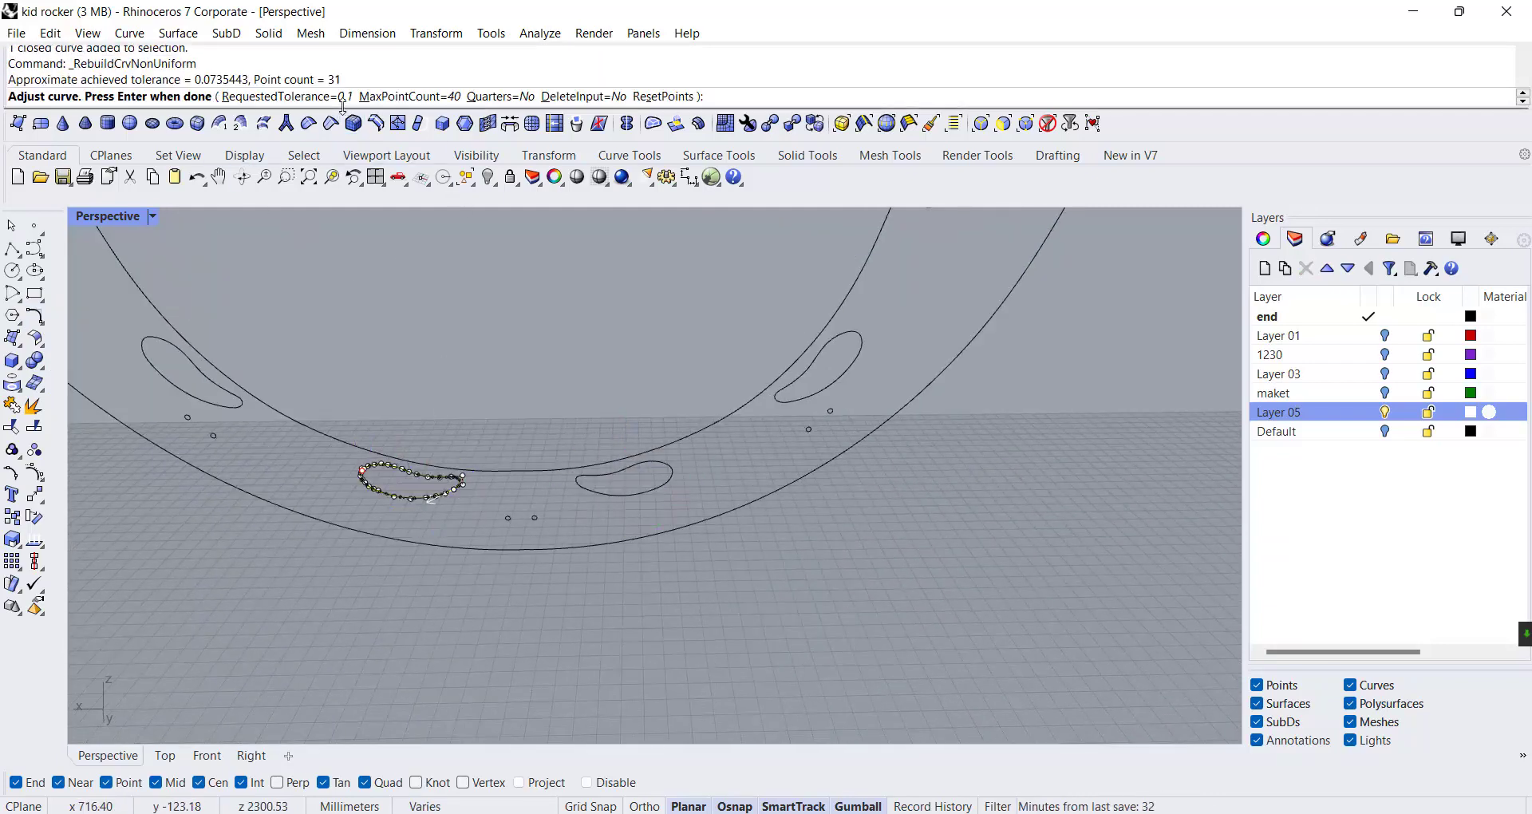
key(Return)
key(Delete)
Rebuild the small teardrop curve further up the panel's left arm non-uniformly with a 0.1 requested tolerance
click(177, 390)
right_click(334, 366)
right_click(339, 365)
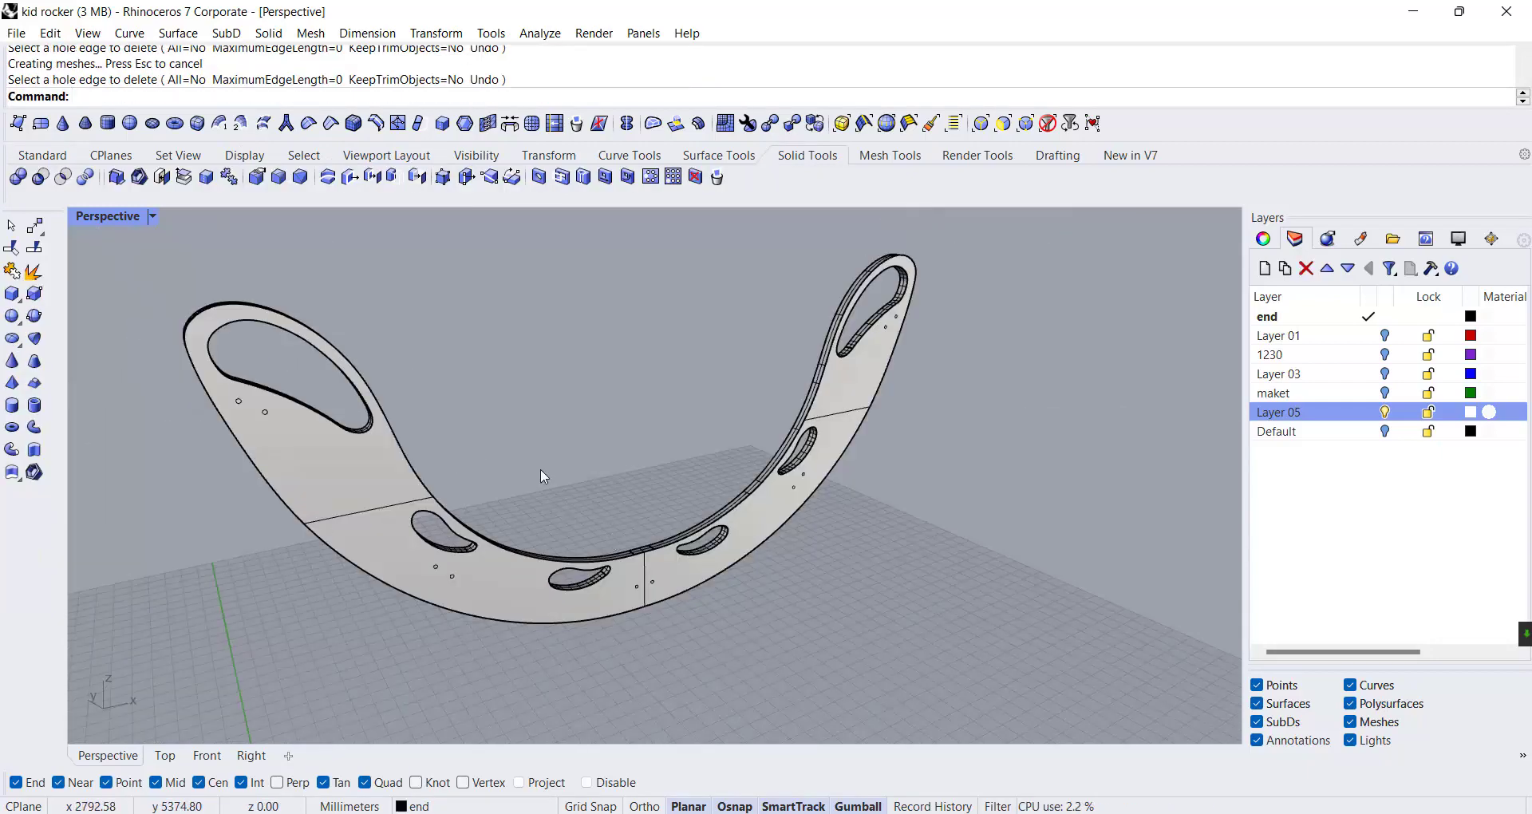
click(341, 487)
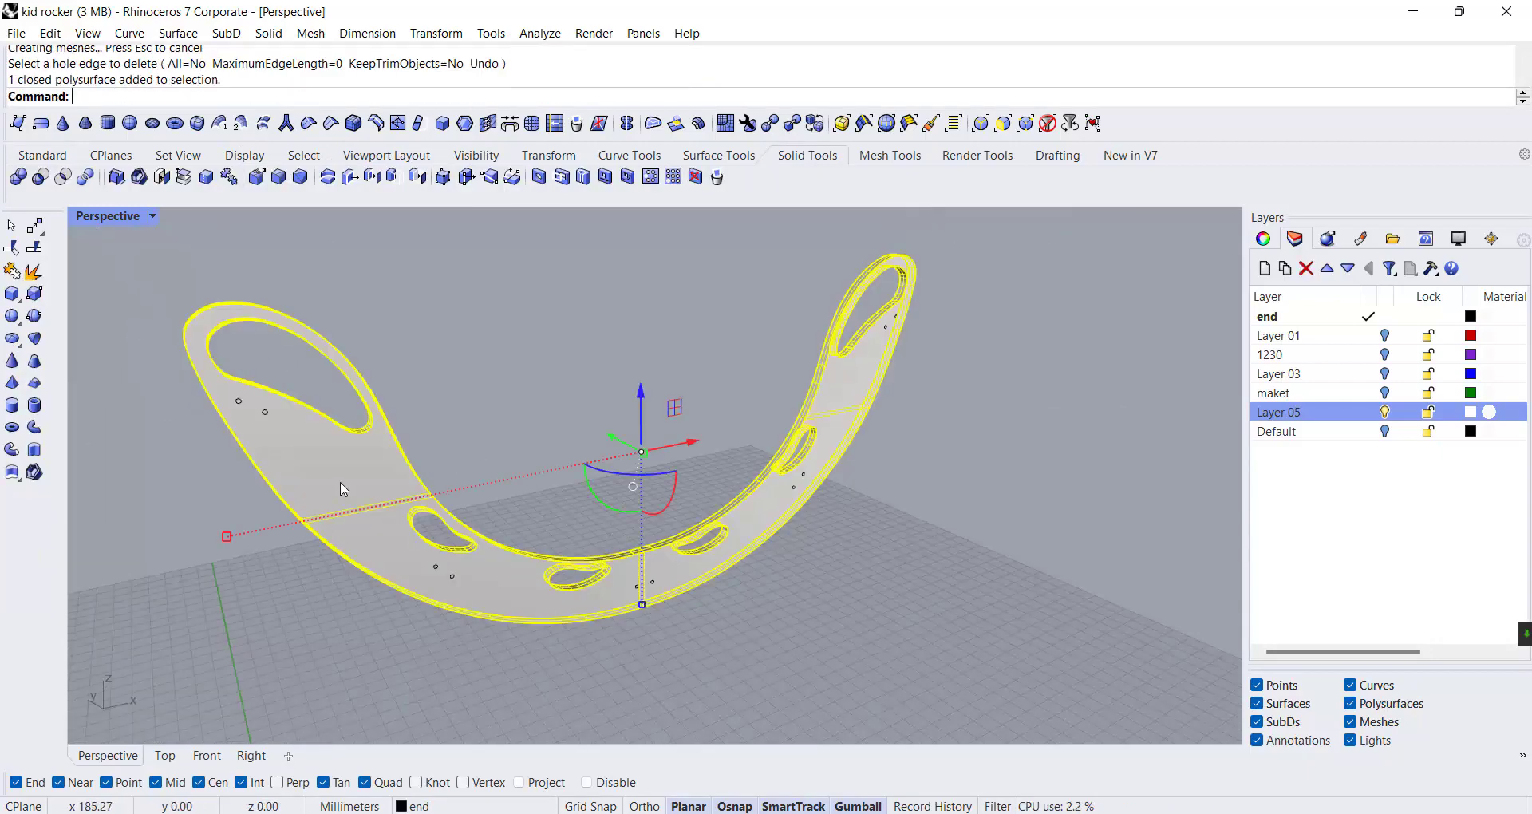
key(Escape)
click(68, 159)
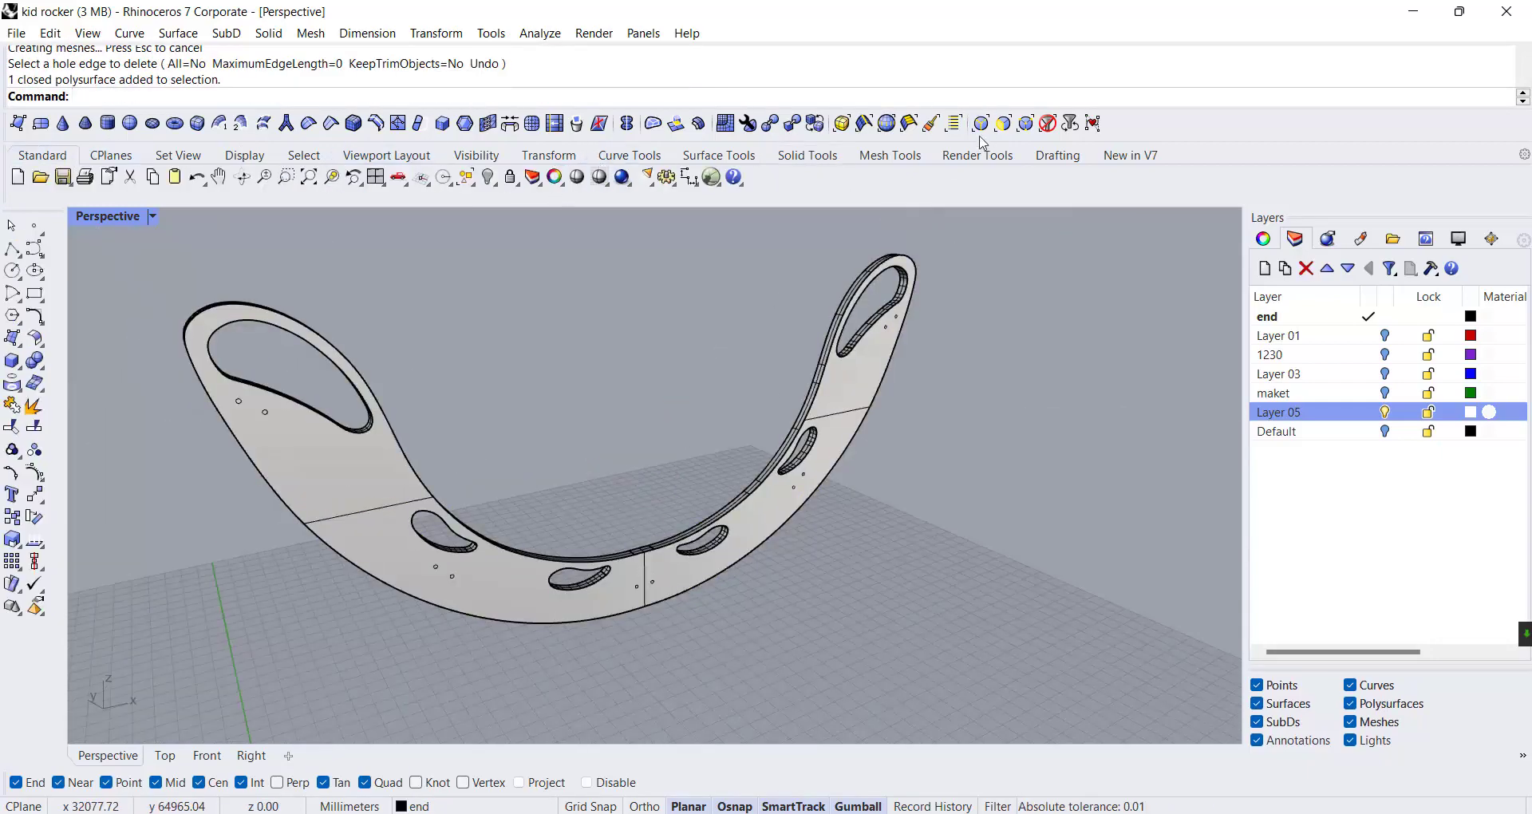
Cut the five pairs of 4 mm radius screw-hole circles through the side panel with MakeHole, setting the depth point beyond the panel
click(807, 155)
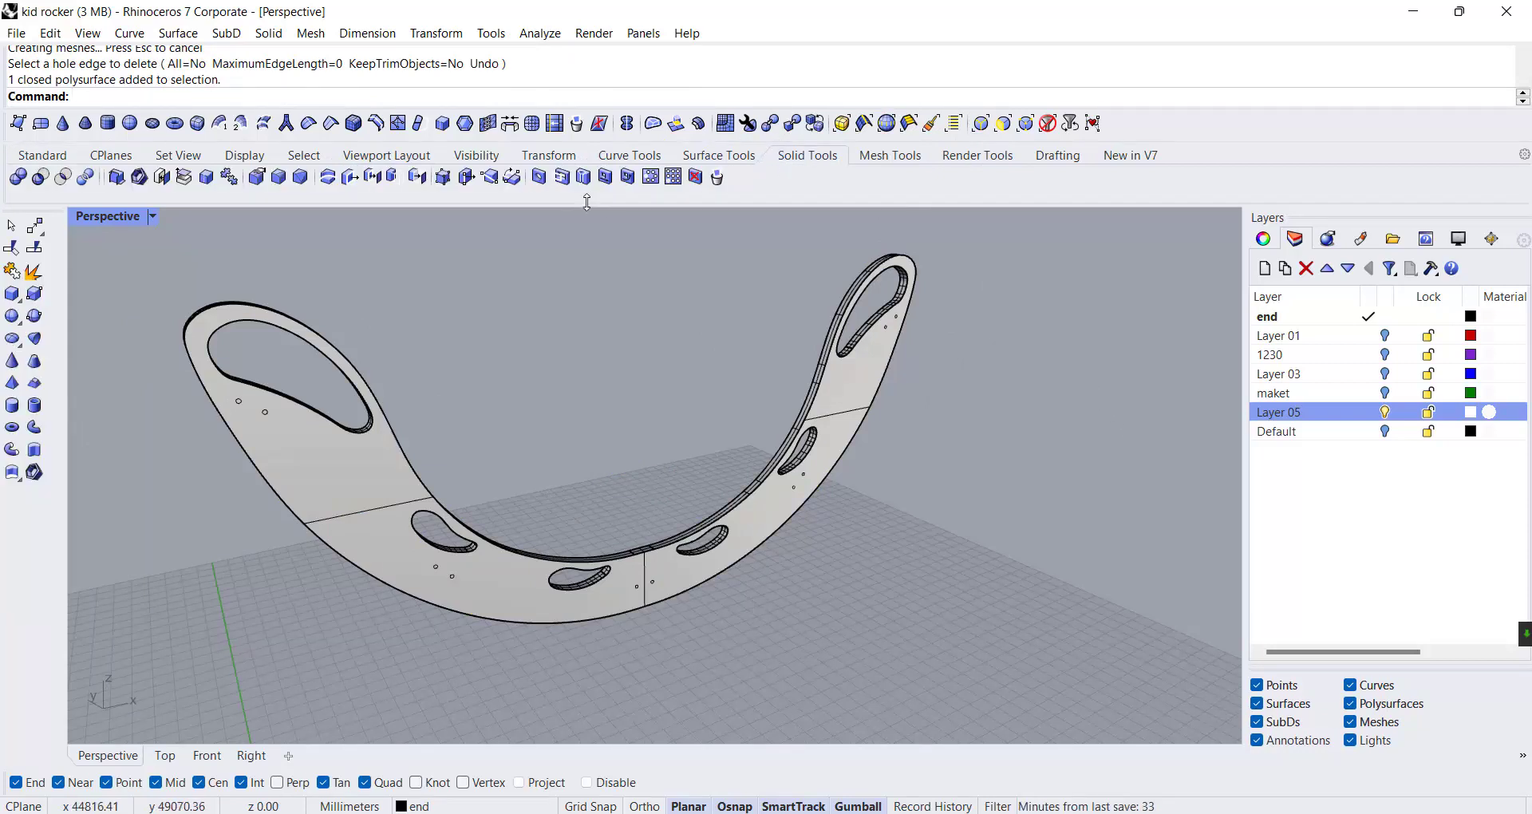
click(540, 179)
click(902, 326)
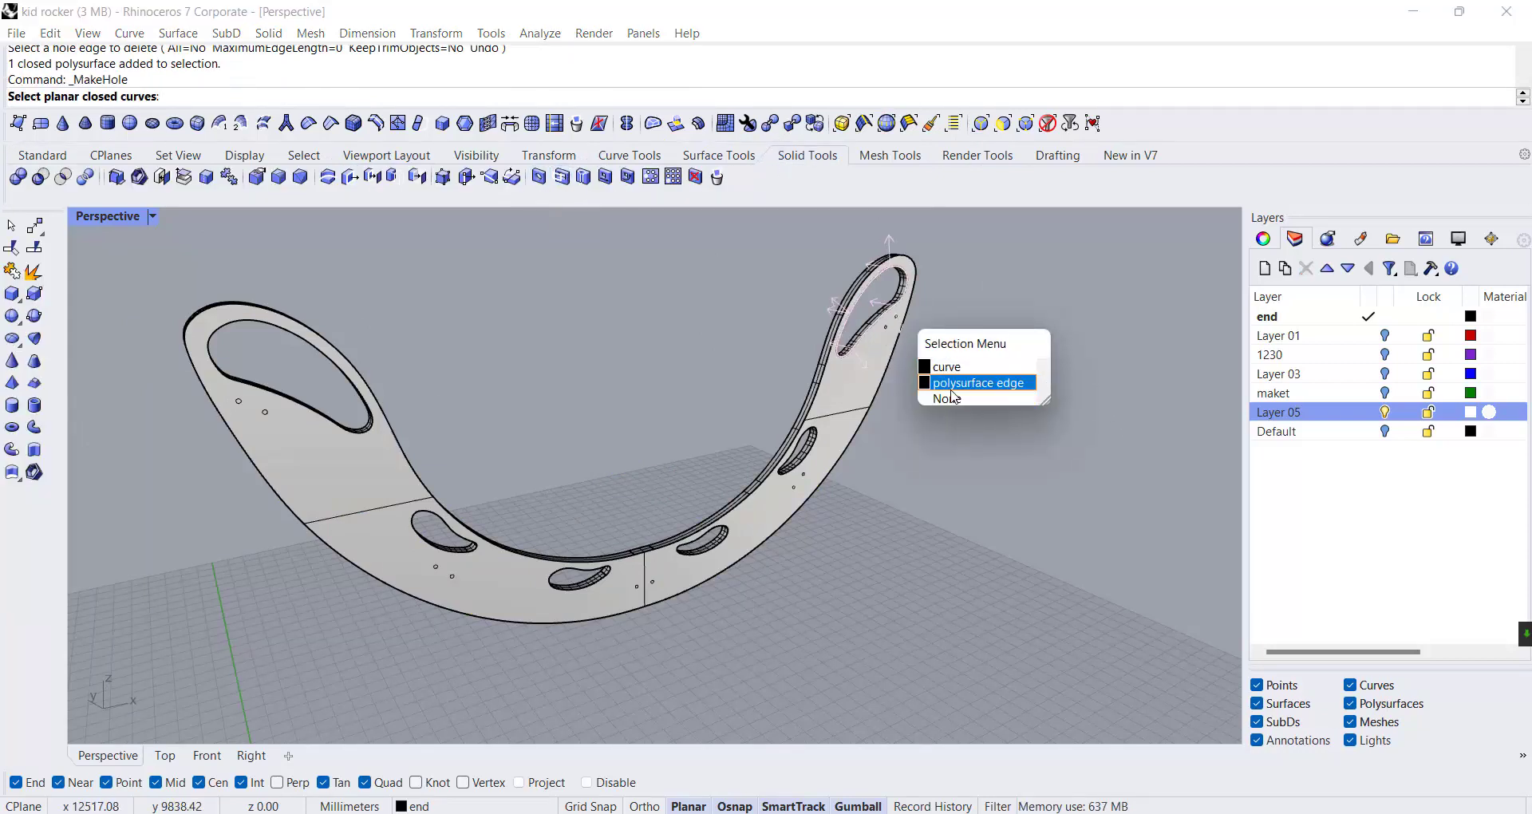
scroll(912, 294, up, 2)
click(893, 323)
click(880, 335)
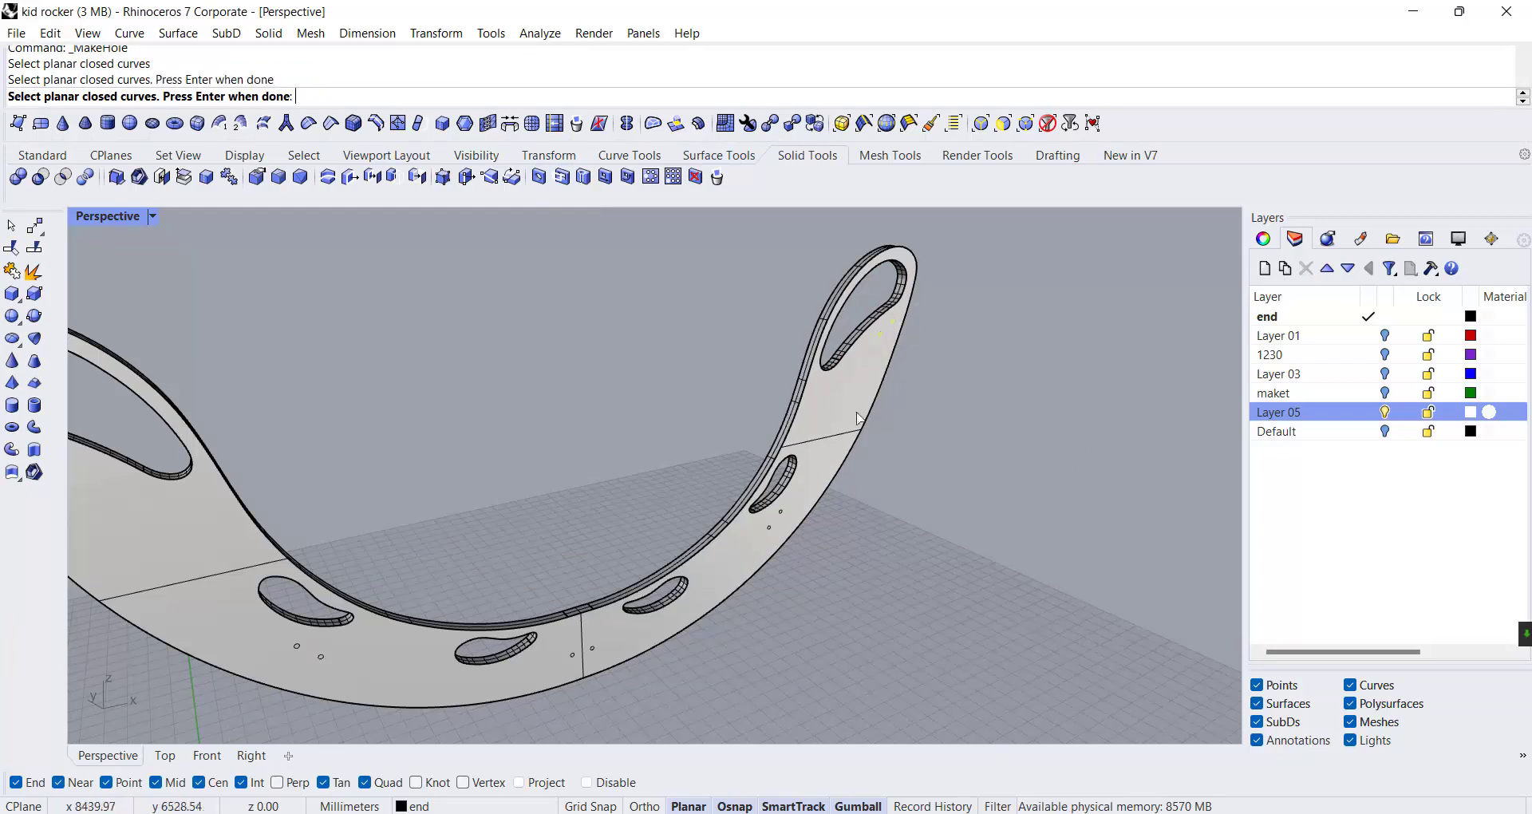
click(782, 512)
click(573, 655)
scroll(765, 643, down, 1)
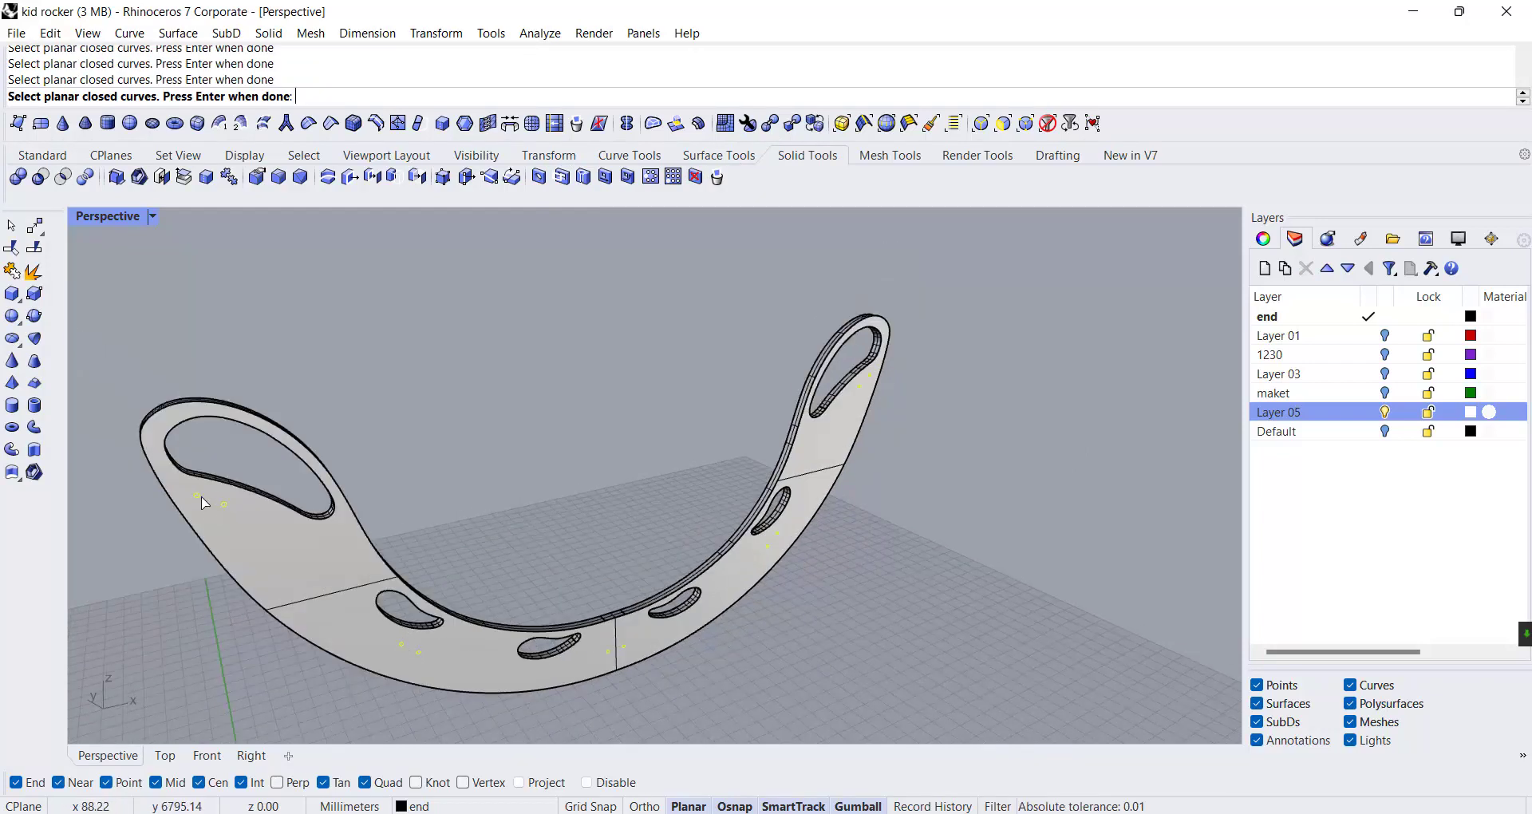
click(348, 551)
key(Return)
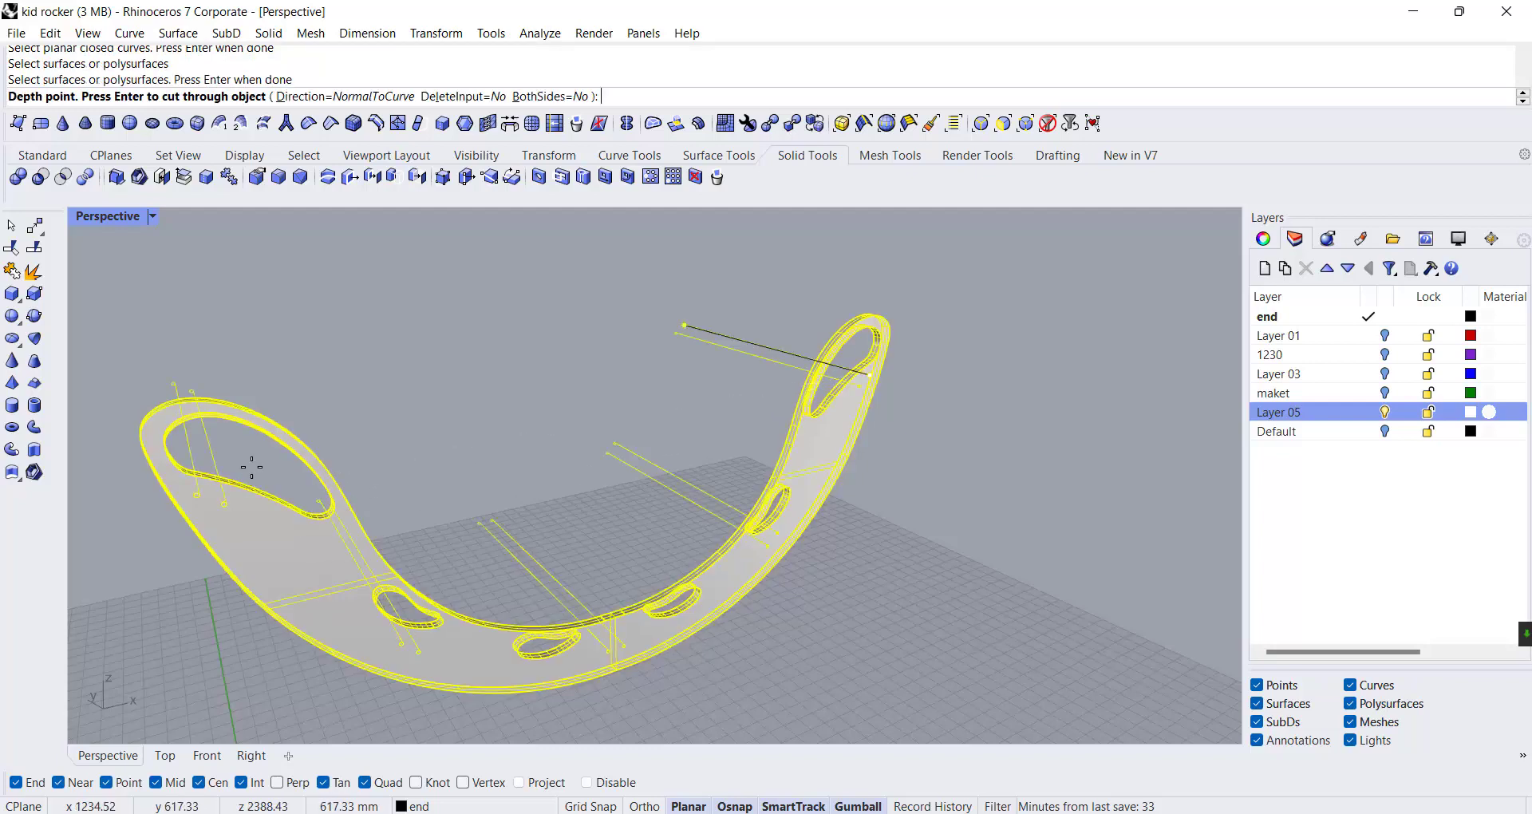
click(578, 320)
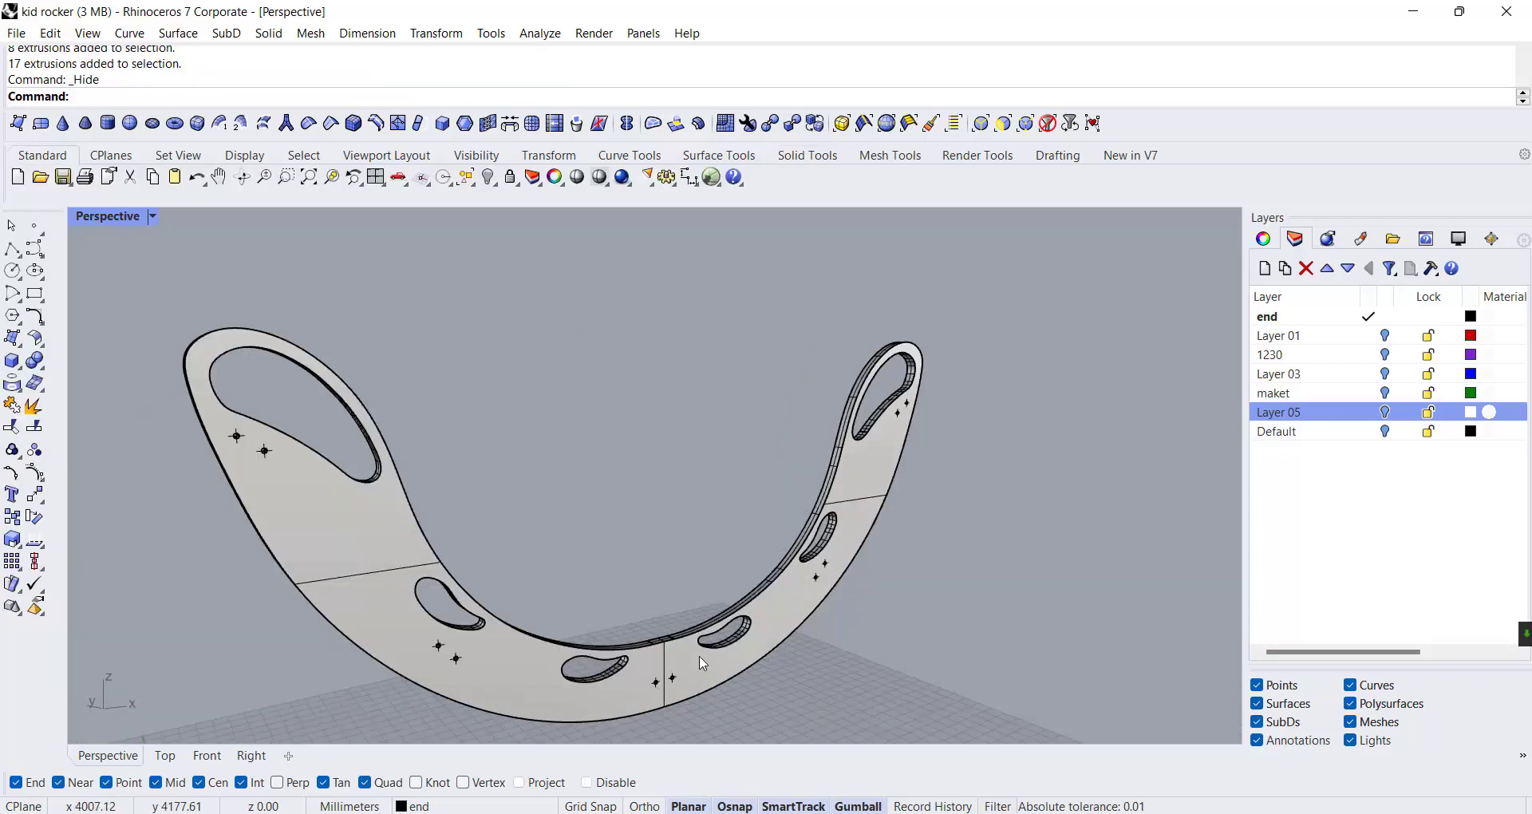
Show the hidden slats and view the rocker from the opposite side of the panel
middle_click(571, 496)
click(617, 543)
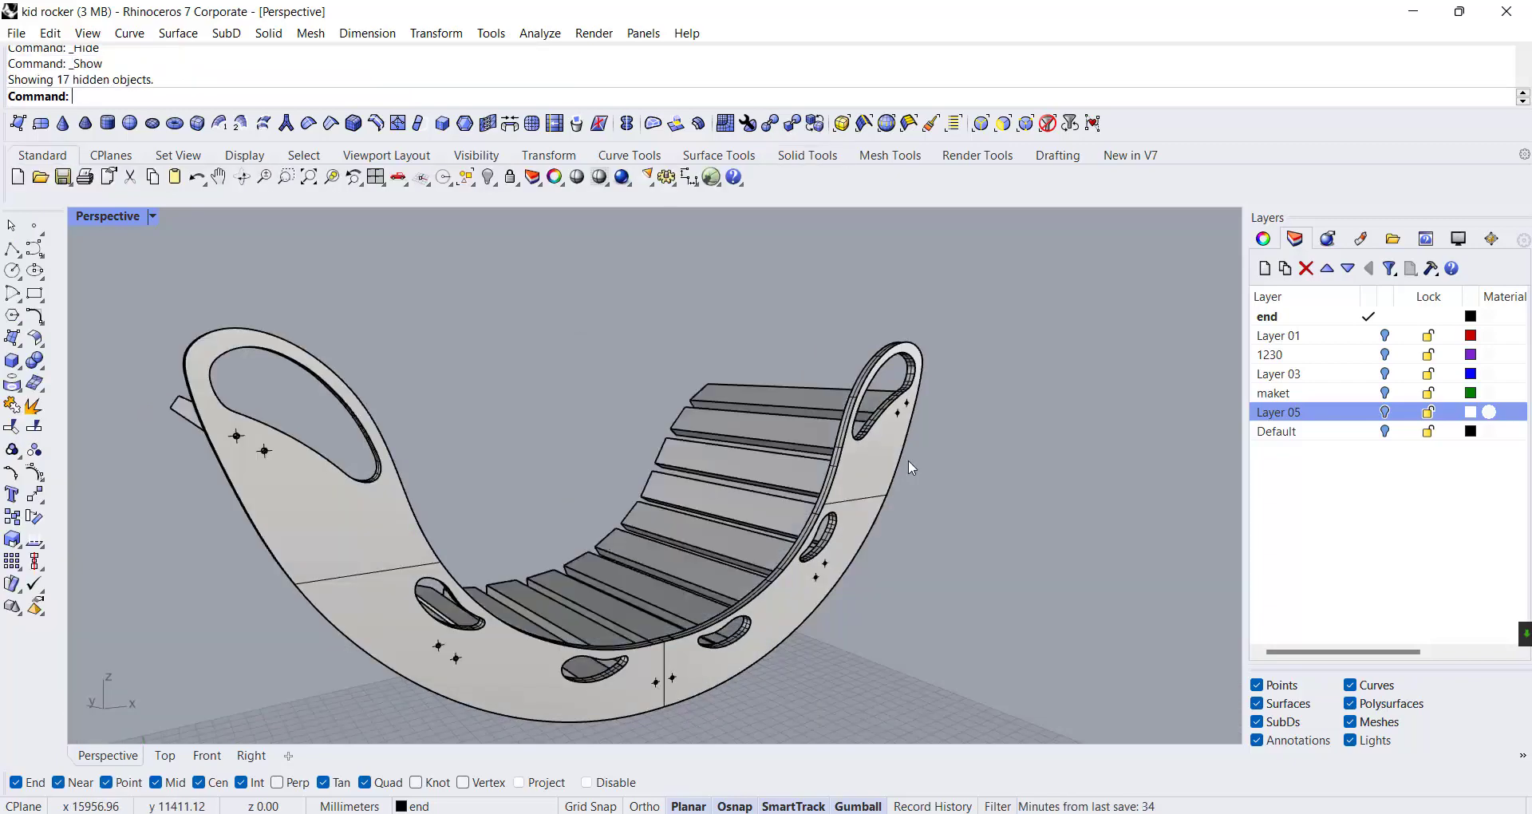
right_drag(1000, 456, 593, 515)
scroll(1125, 596, down, 5)
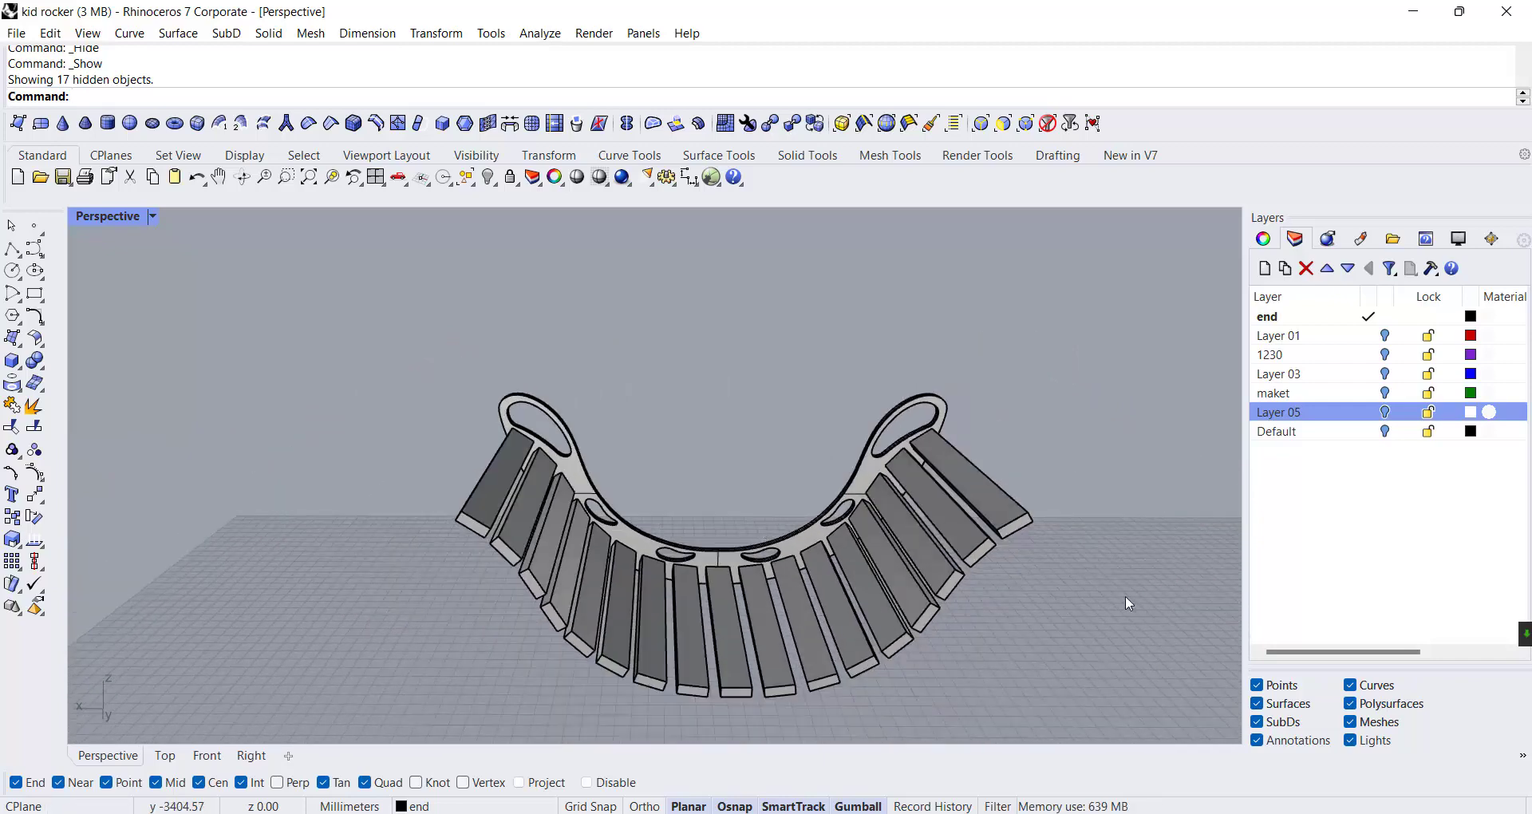
Select all the slat extrusions and hide them, leaving the side panel in view
click(969, 479)
right_drag(960, 534, 897, 653)
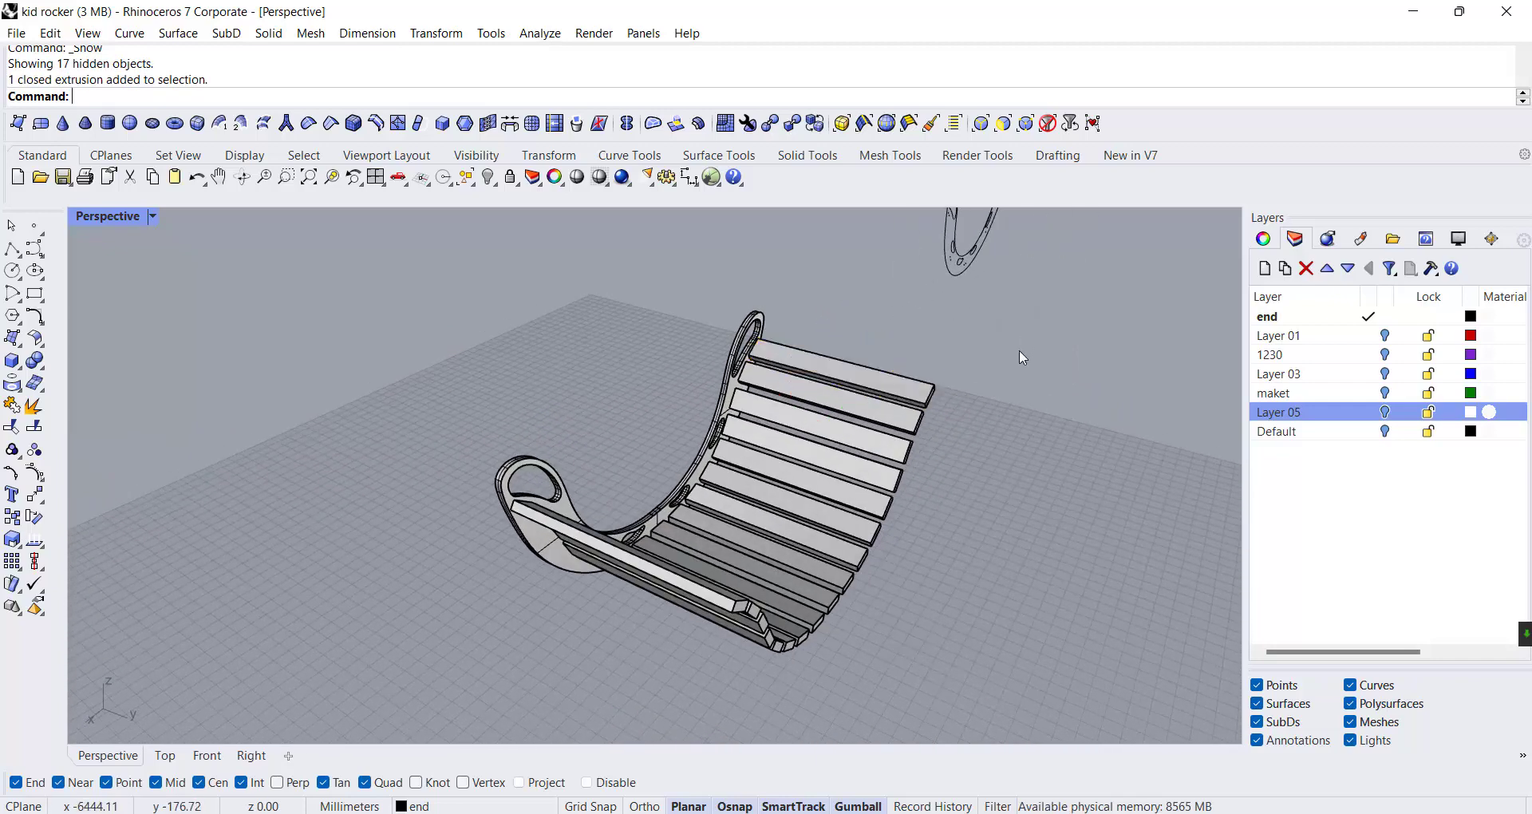
drag(1019, 352, 691, 682)
middle_click(869, 632)
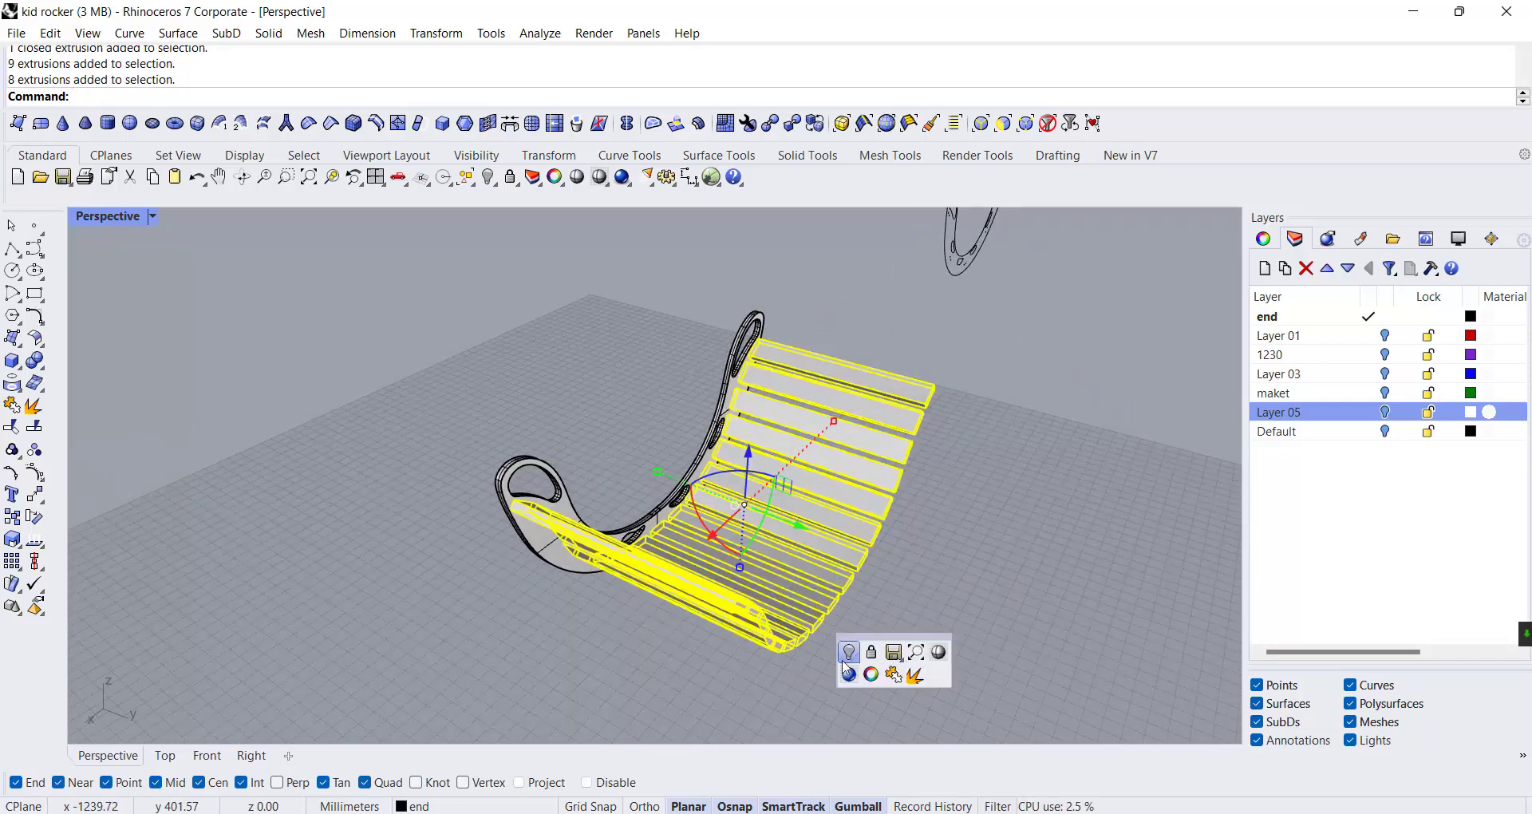
click(903, 640)
Cut all the remaining pairs of screw-hole circles along the side panel through it with MakeHole
right_drag(904, 638, 788, 589)
scroll(527, 499, up, 5)
scroll(577, 565, down, 3)
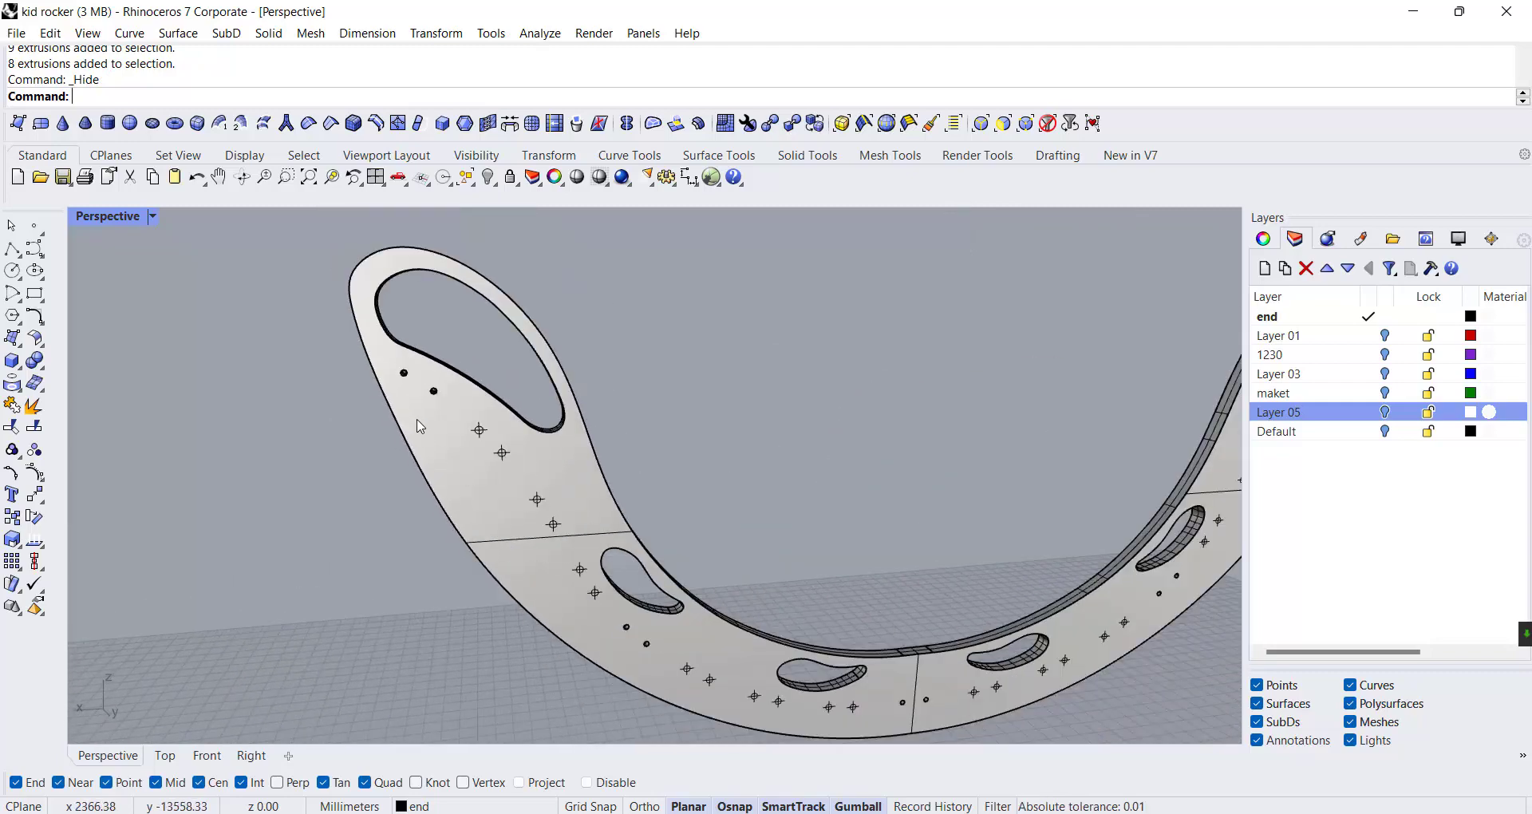
click(807, 155)
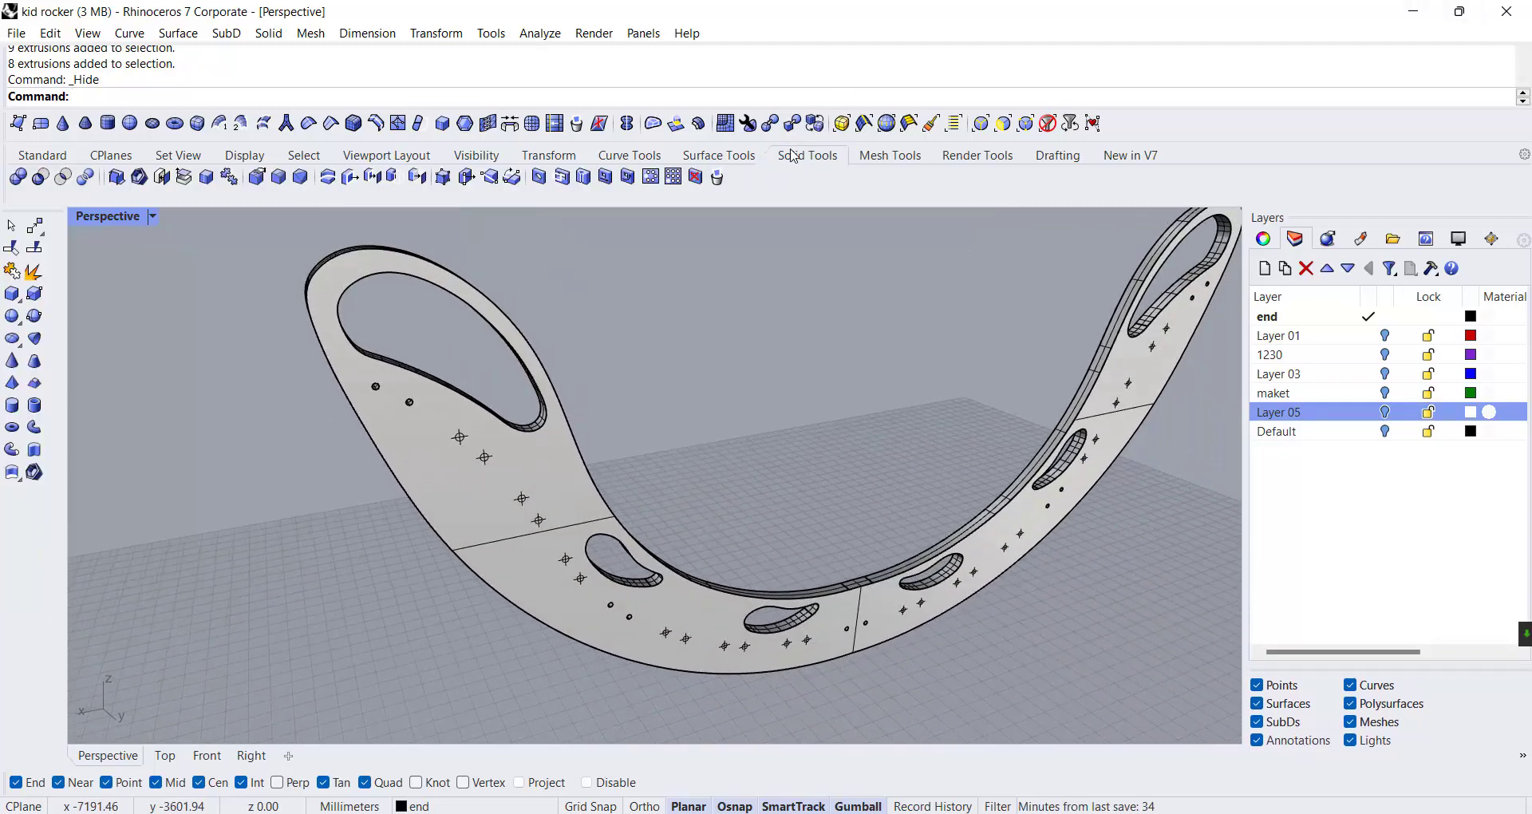
click(539, 178)
scroll(467, 448, up, 3)
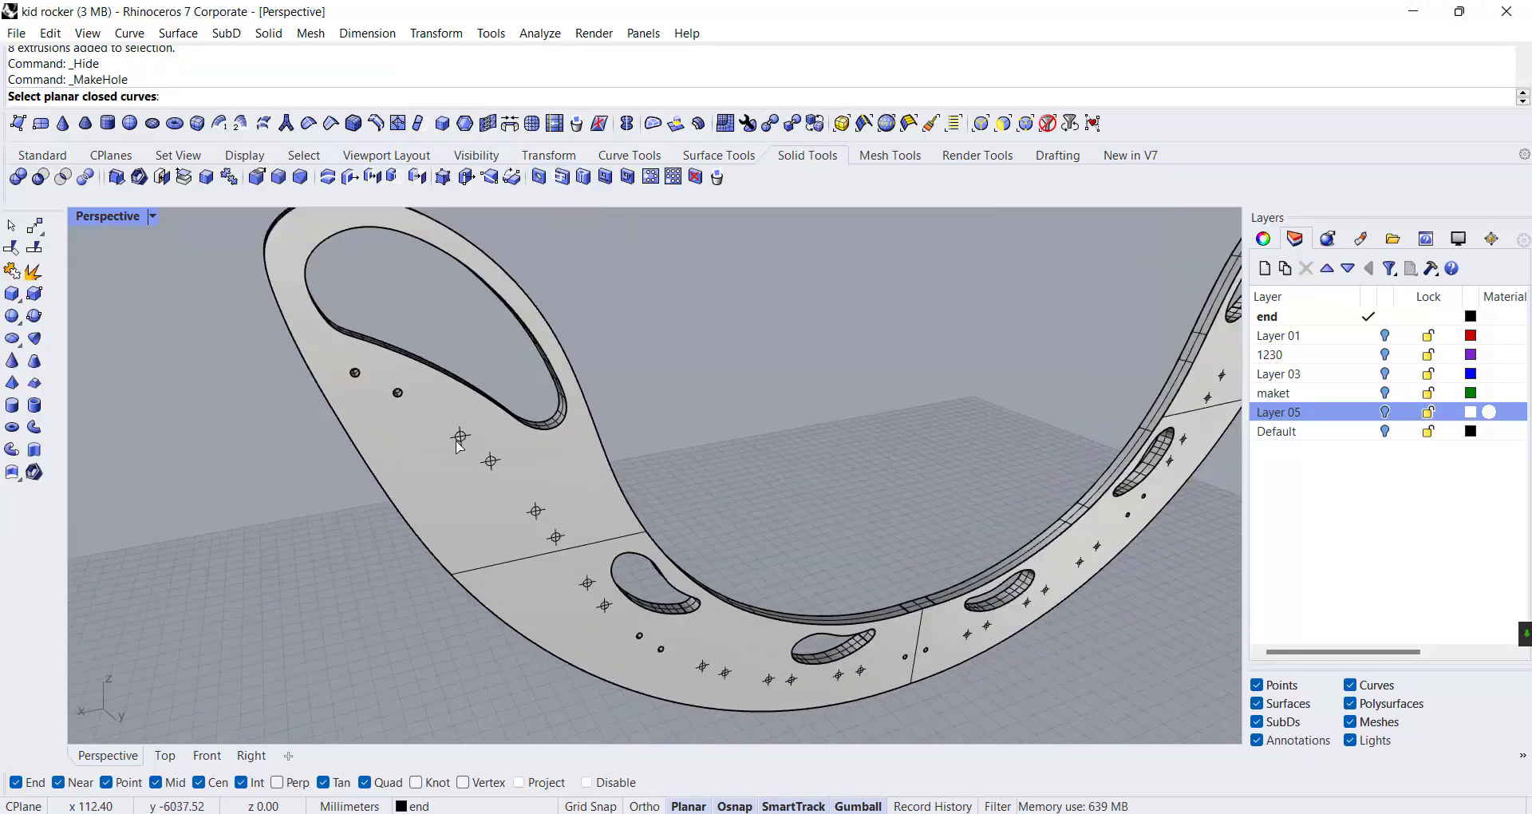
click(513, 481)
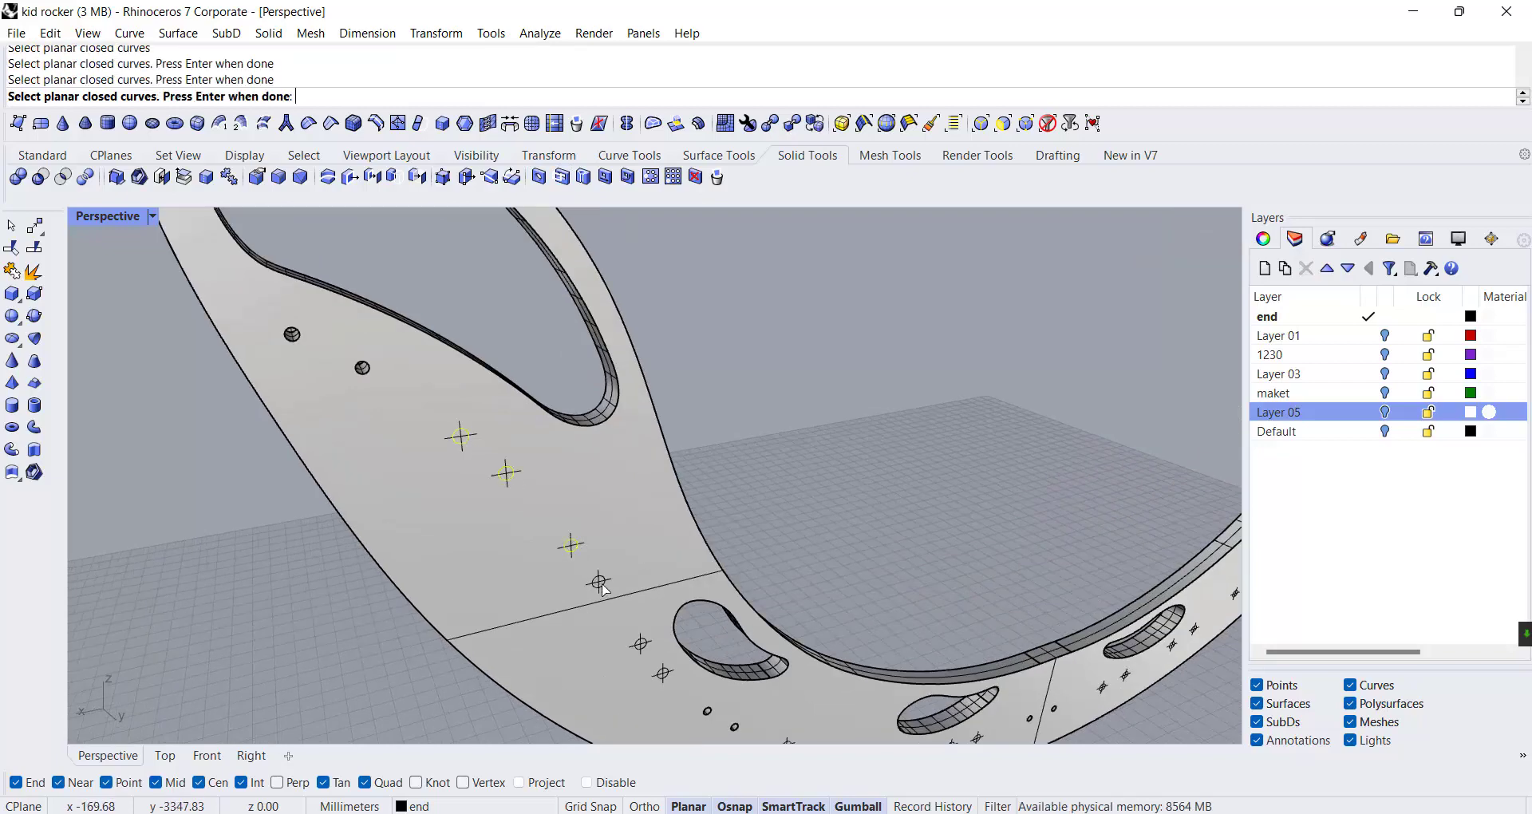
click(601, 583)
scroll(630, 610, up, 2)
click(661, 652)
scroll(719, 686, up, 1)
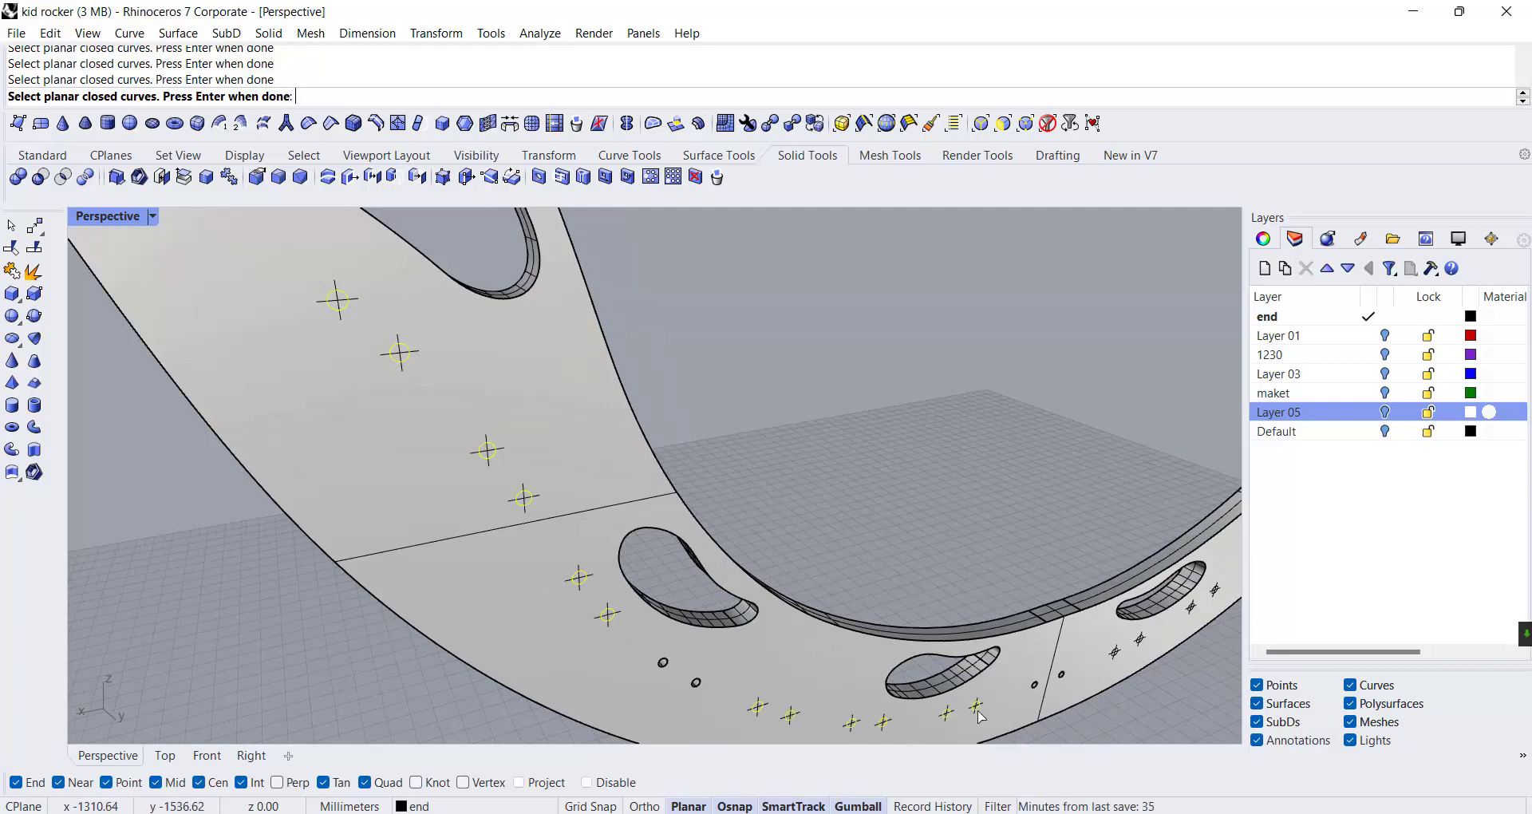
scroll(982, 717, down, 3)
scroll(928, 648, up, 3)
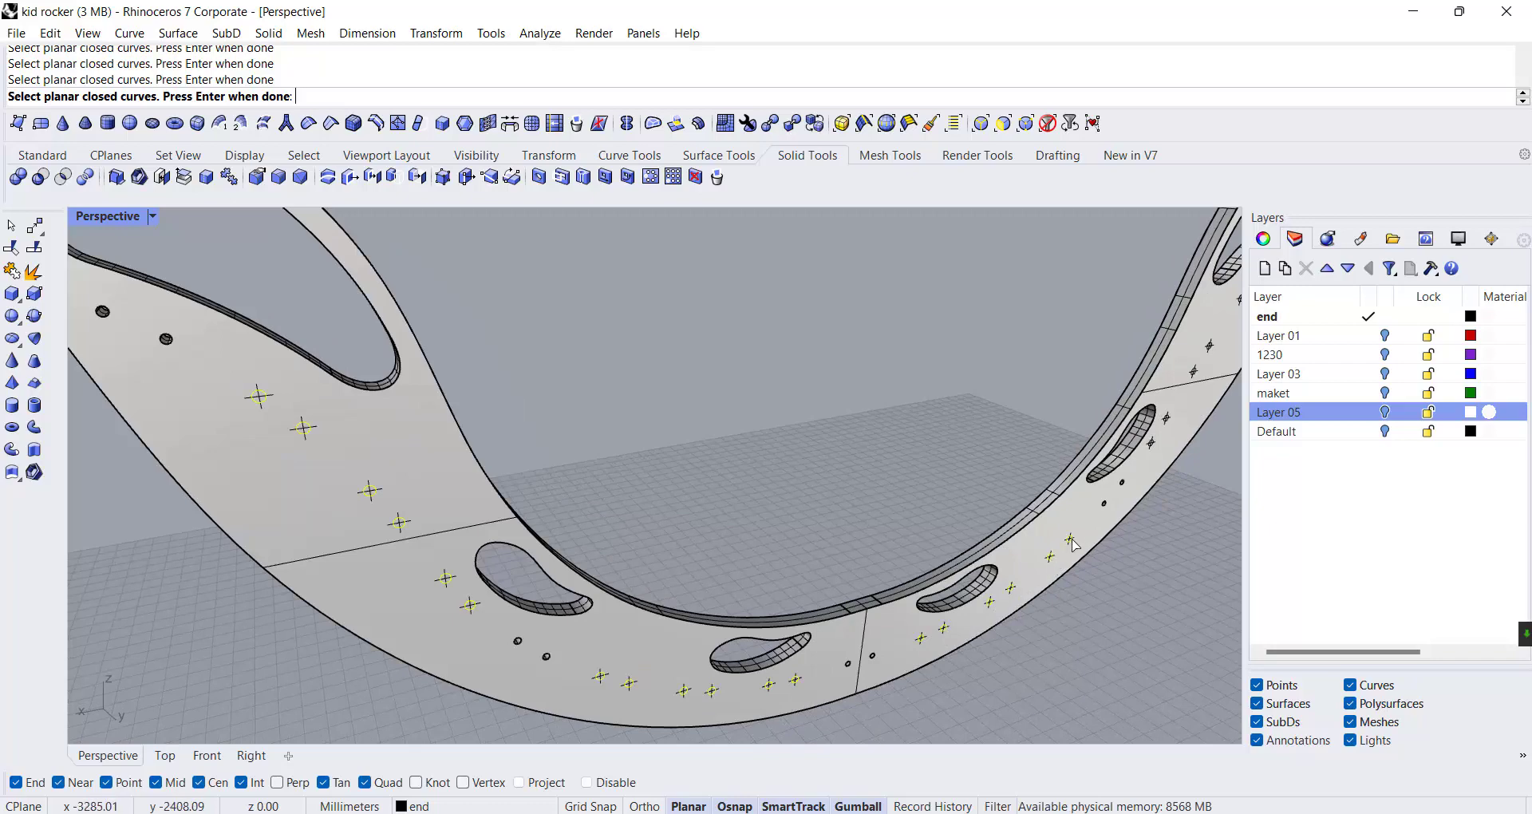
scroll(1075, 545, down, 3)
scroll(1043, 534, up, 2)
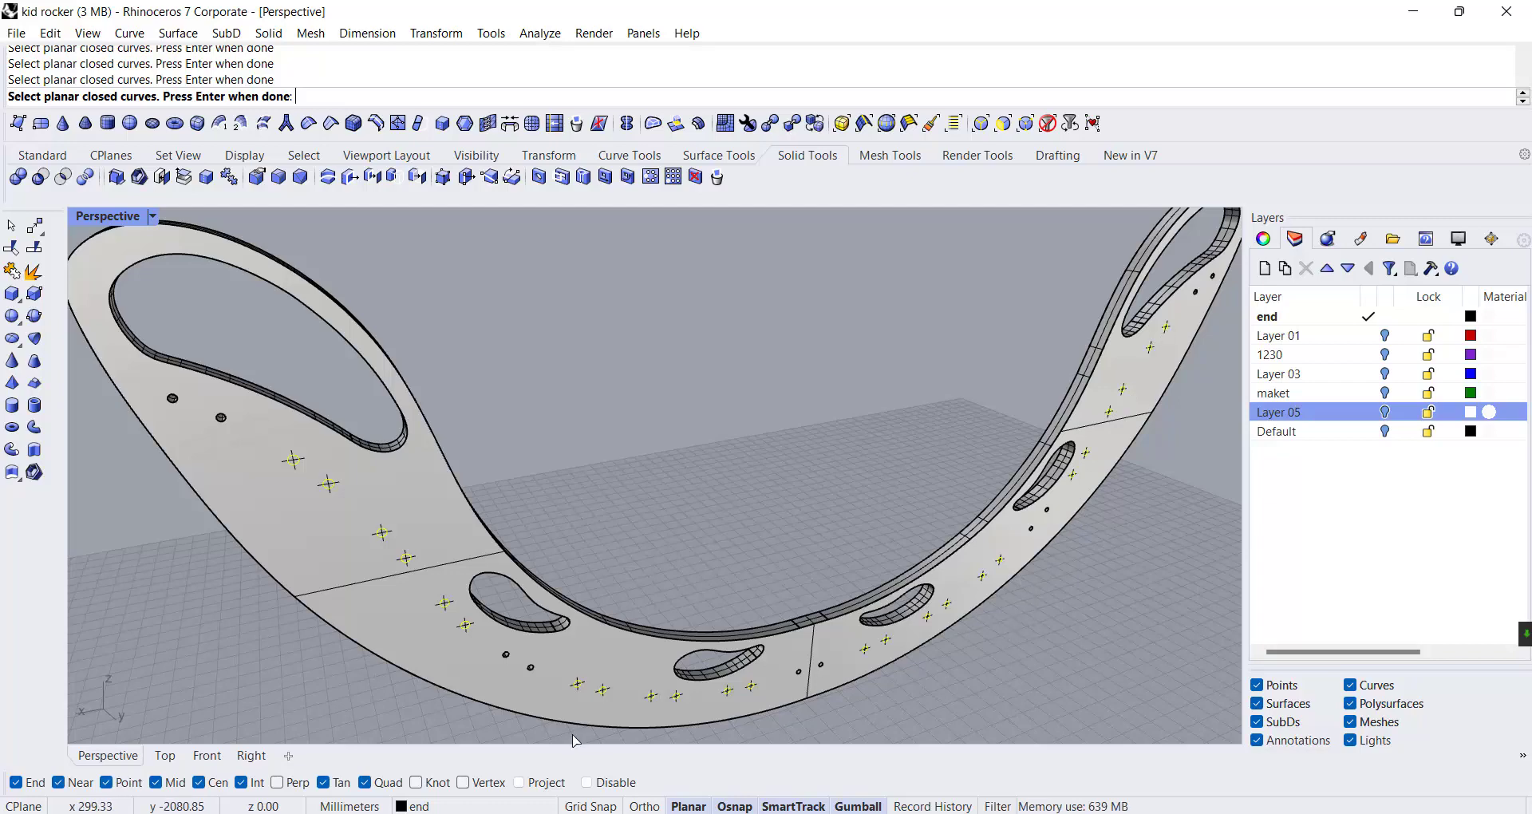
click(296, 523)
right_drag(300, 521, 441, 551)
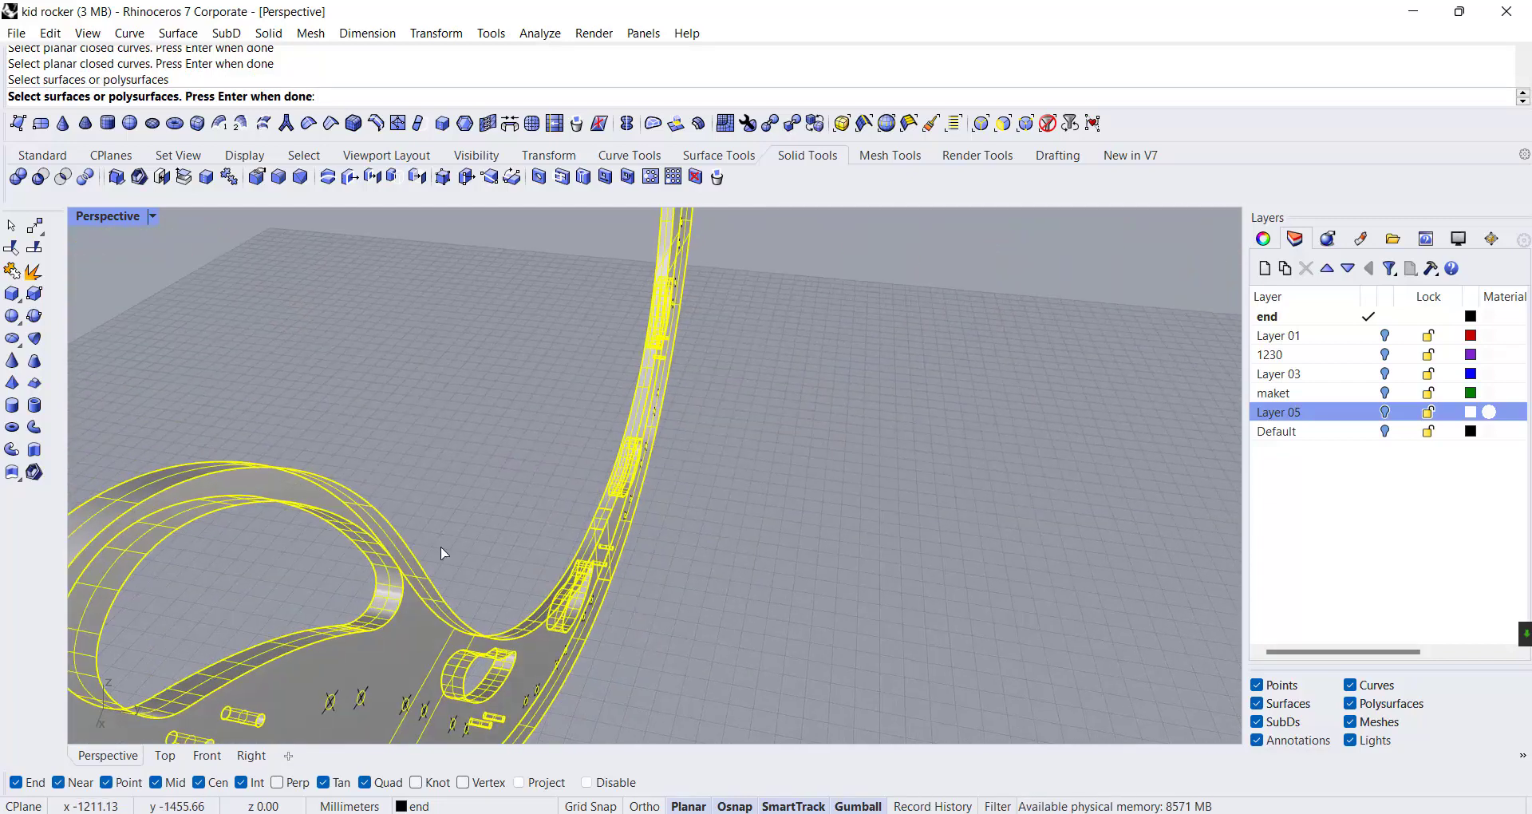
key(Return)
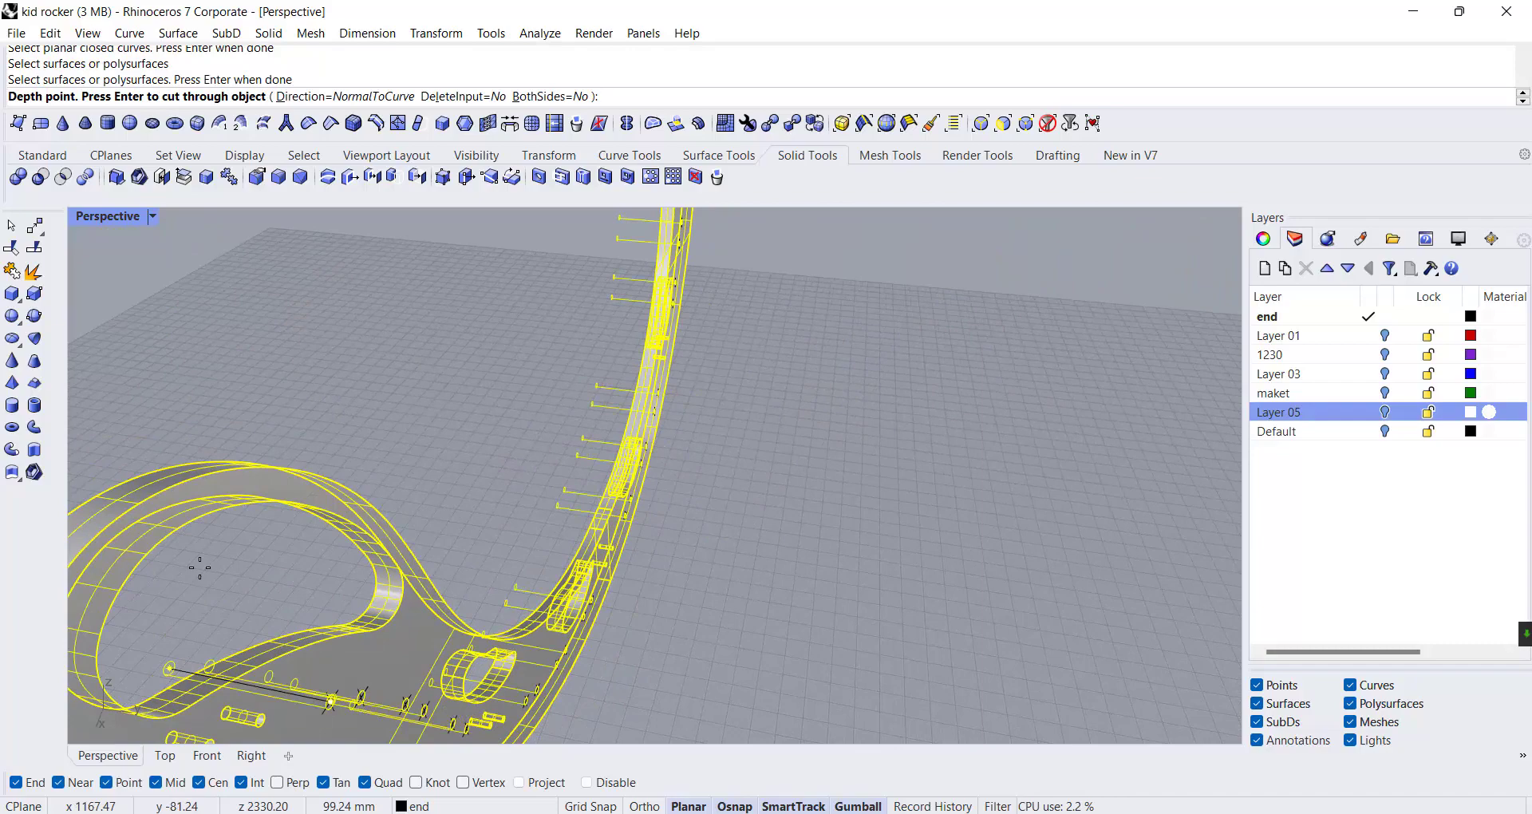
text(123)
text(0)
key(Return)
right_drag(194, 558, 513, 688)
scroll(557, 651, up, 5)
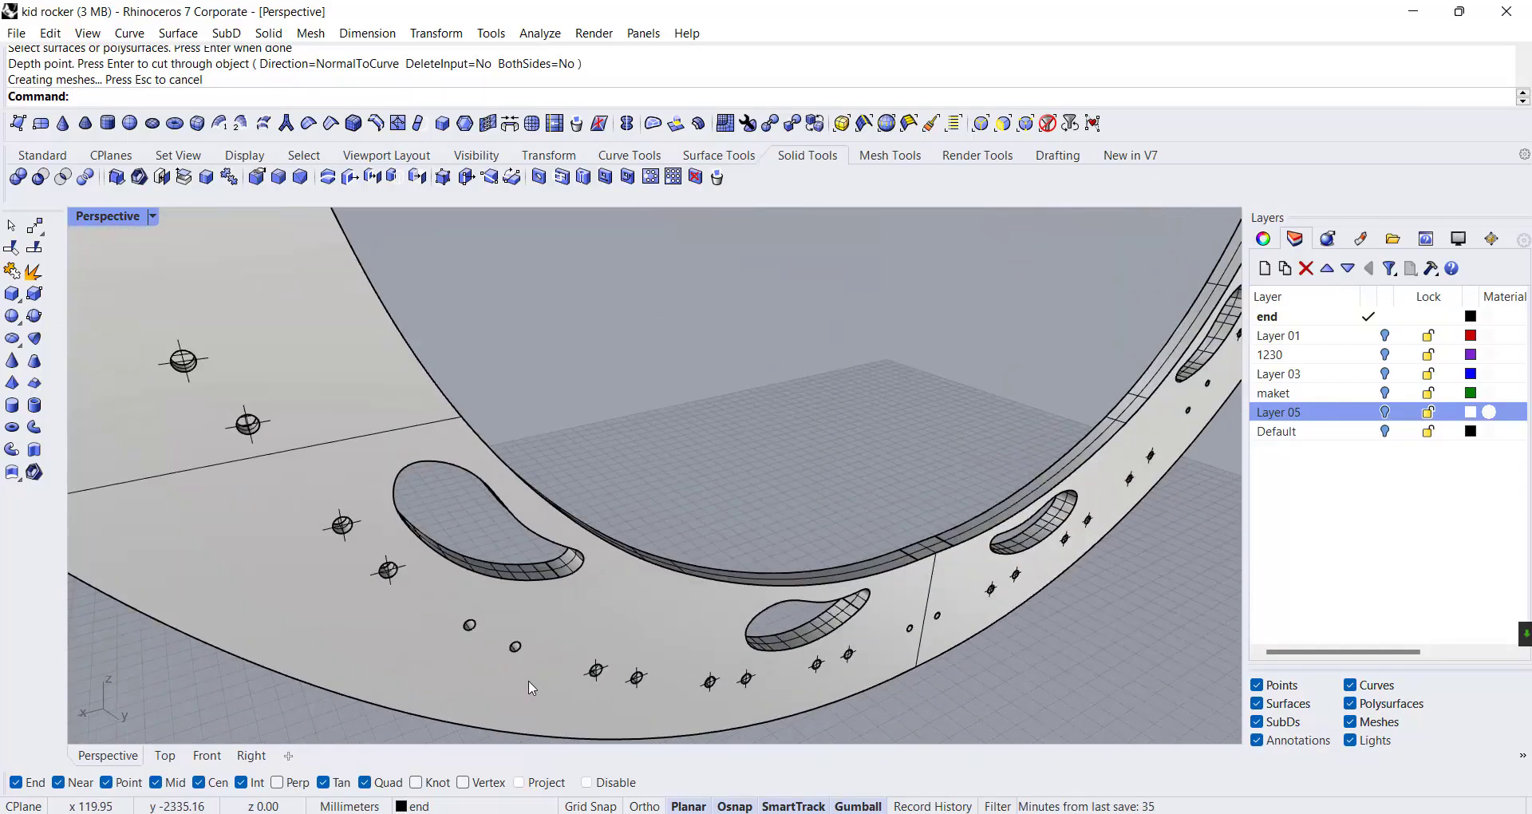
Show the hidden slats and view the whole rocker from the side panel's outer face
scroll(557, 651, down, 3)
right_drag(731, 523, 811, 508)
middle_click(880, 562)
click(881, 562)
click(907, 582)
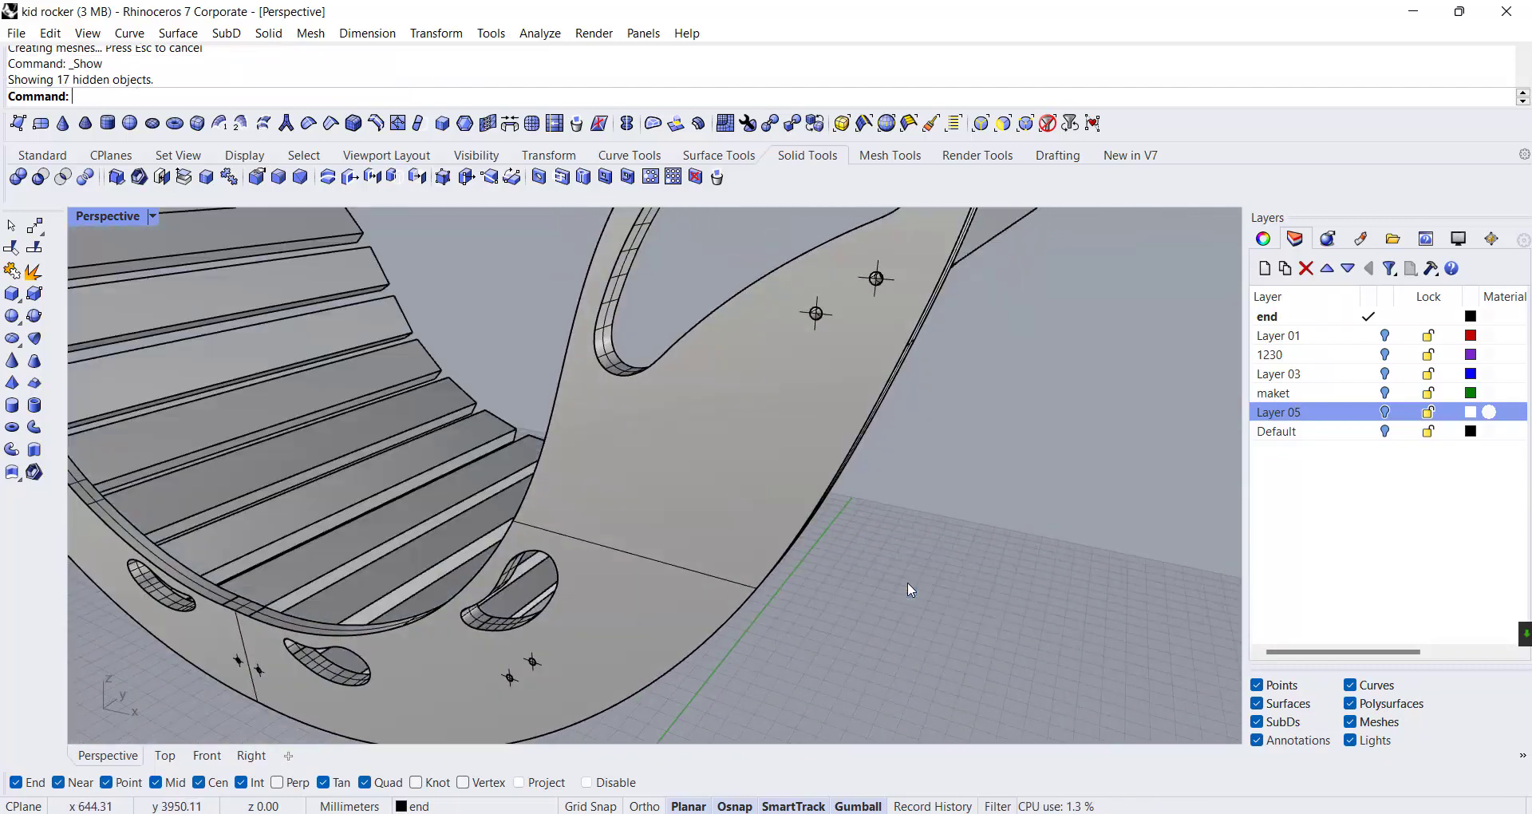
scroll(907, 582, down, 5)
right_drag(810, 589, 628, 529)
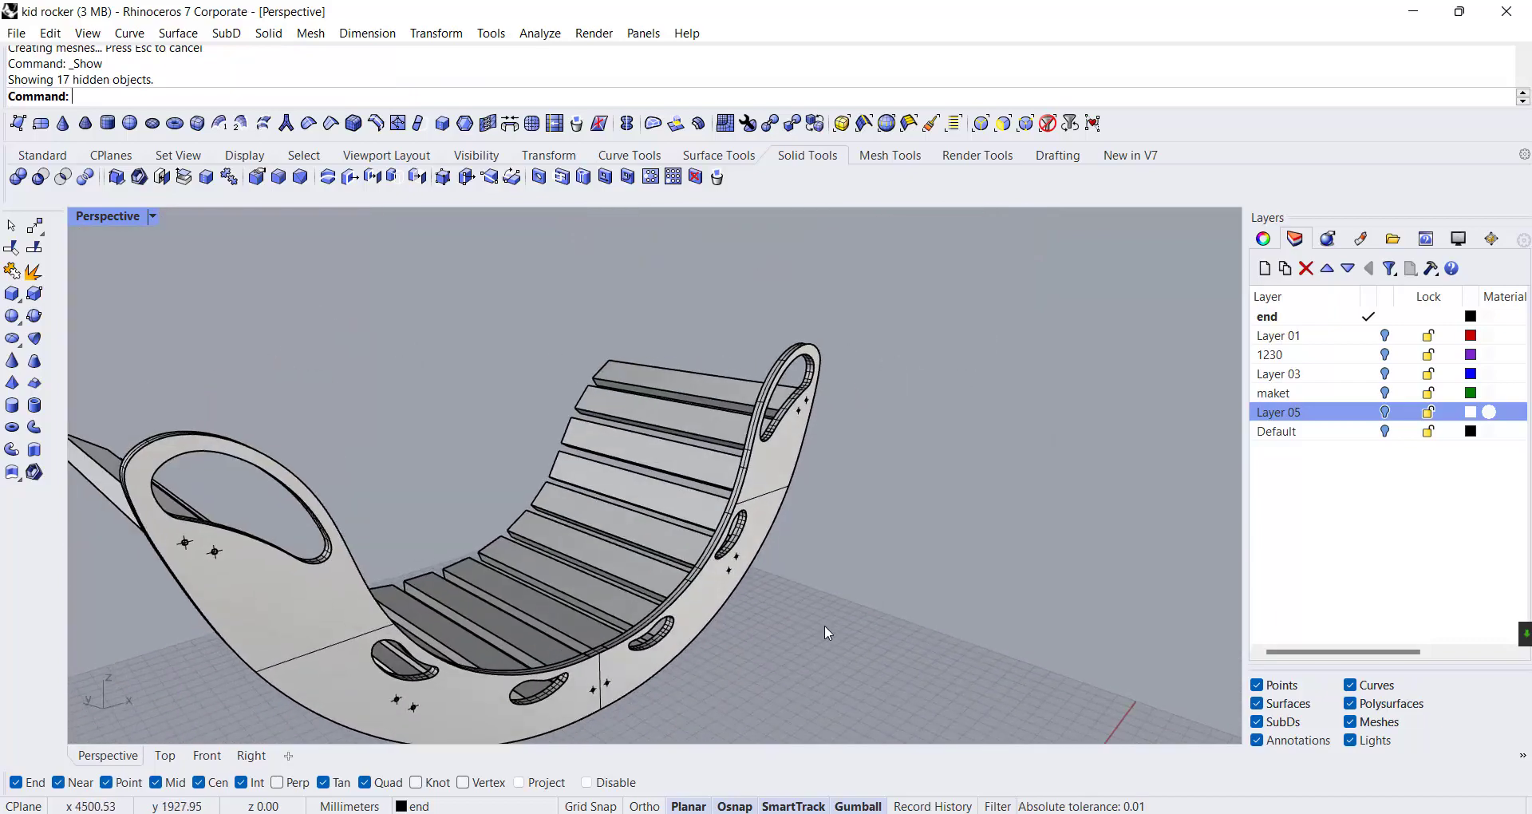
Mirror a copy of the drilled side panel across the slats' midpoint in the Top view, onto their opposite ends
click(779, 489)
right_drag(950, 616, 722, 655)
click(166, 756)
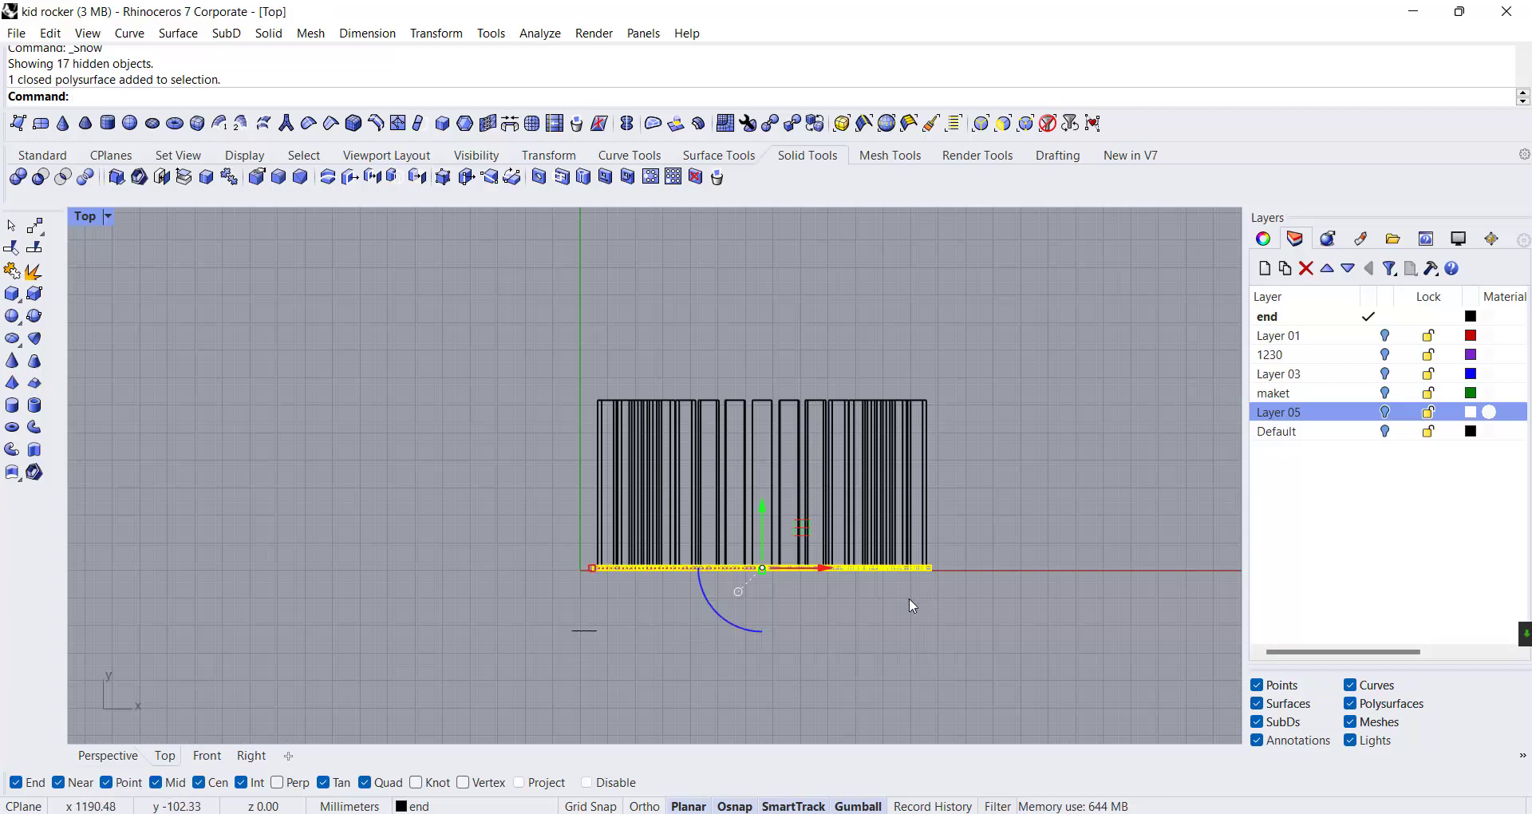
scroll(952, 578, up, 5)
text(mirror)
key(Return)
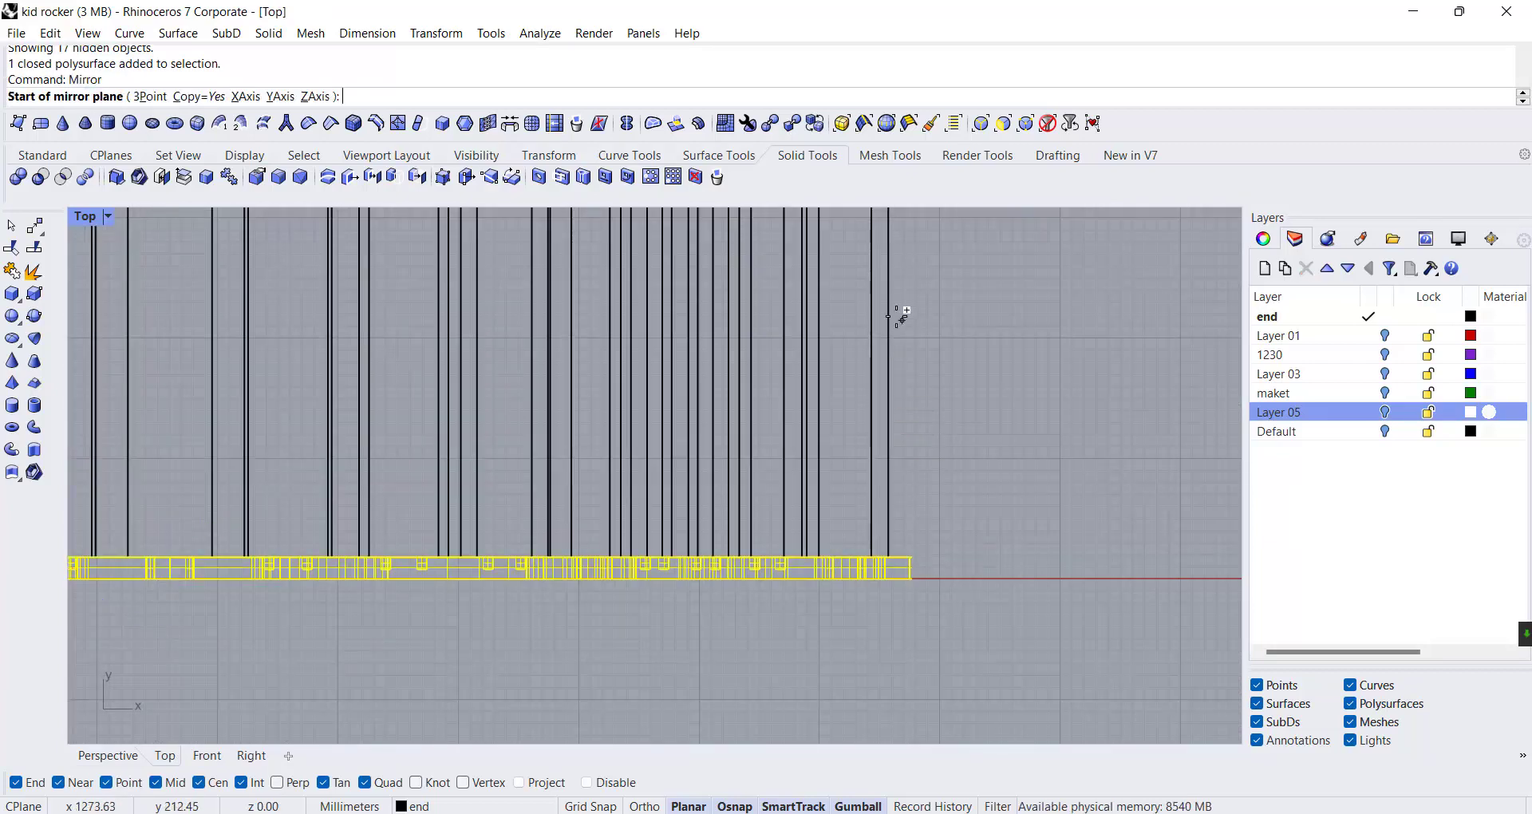
scroll(889, 315, down, 4)
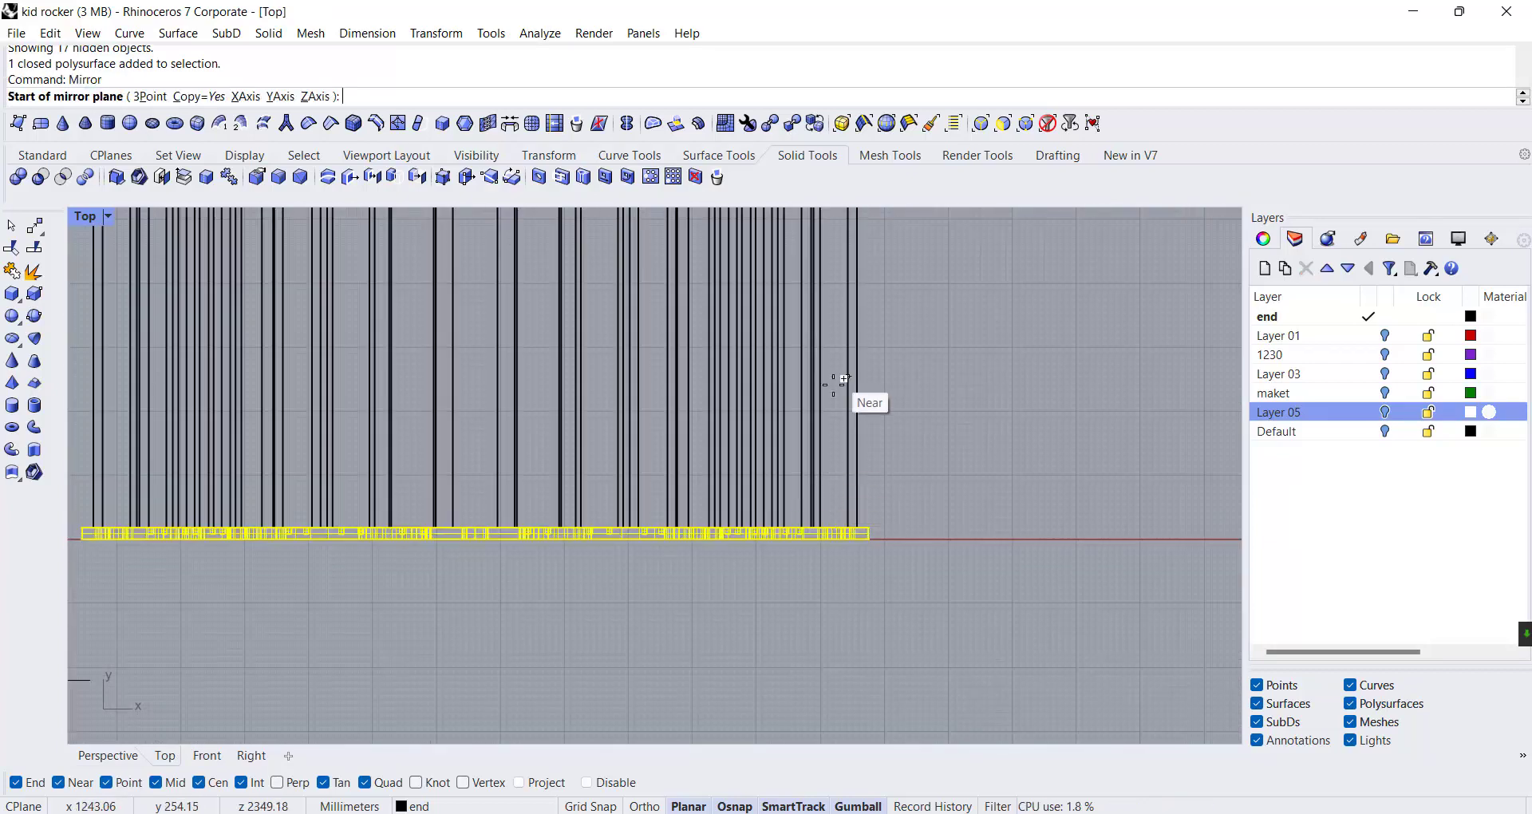
click(849, 357)
click(930, 359)
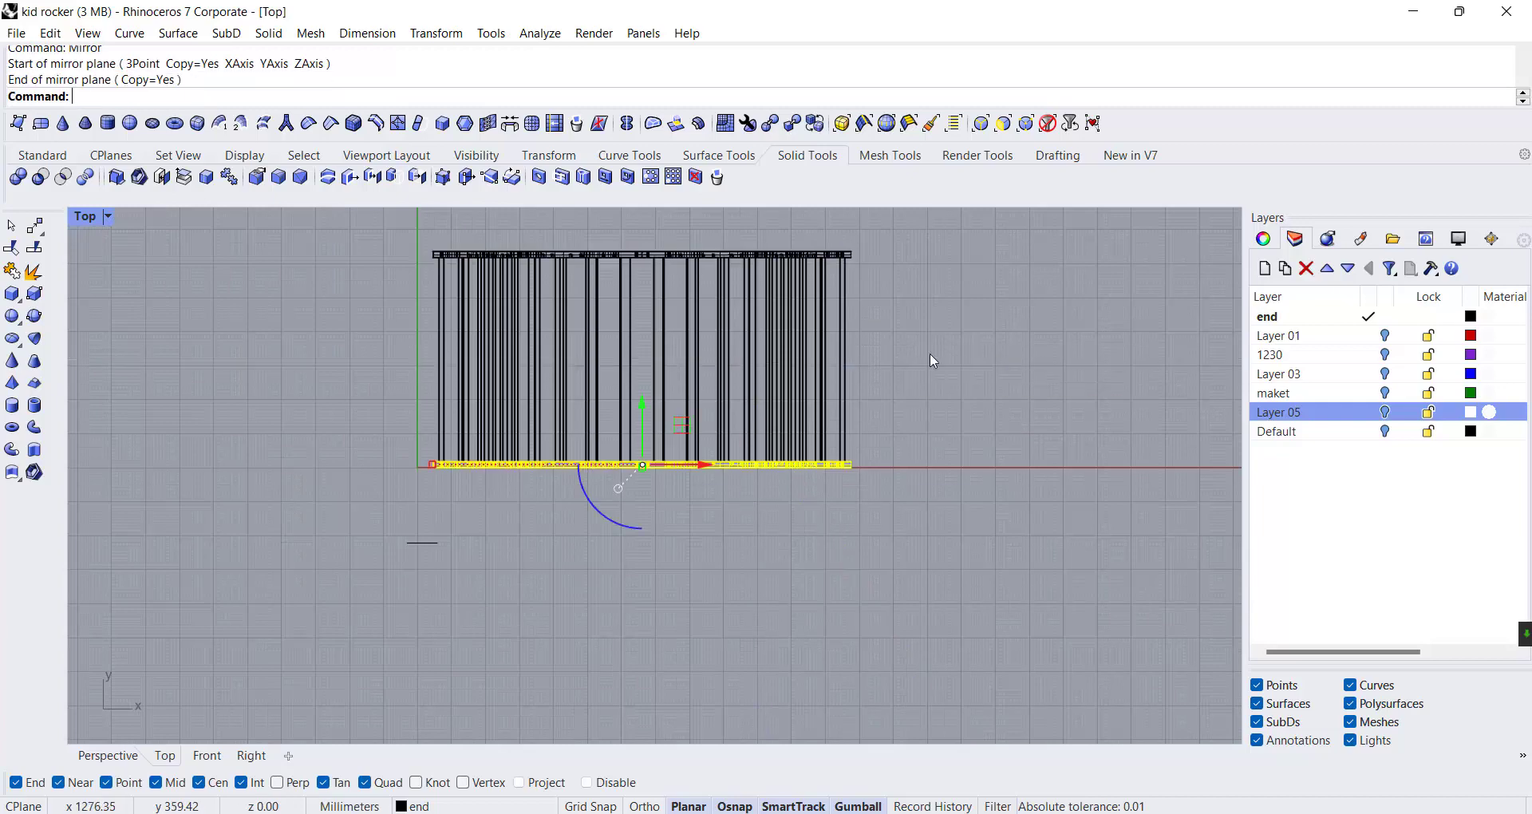
Return to the Perspective view and delete the leftover curves standing apart from the rocker
double_click(84, 217)
double_click(670, 217)
key(Delete)
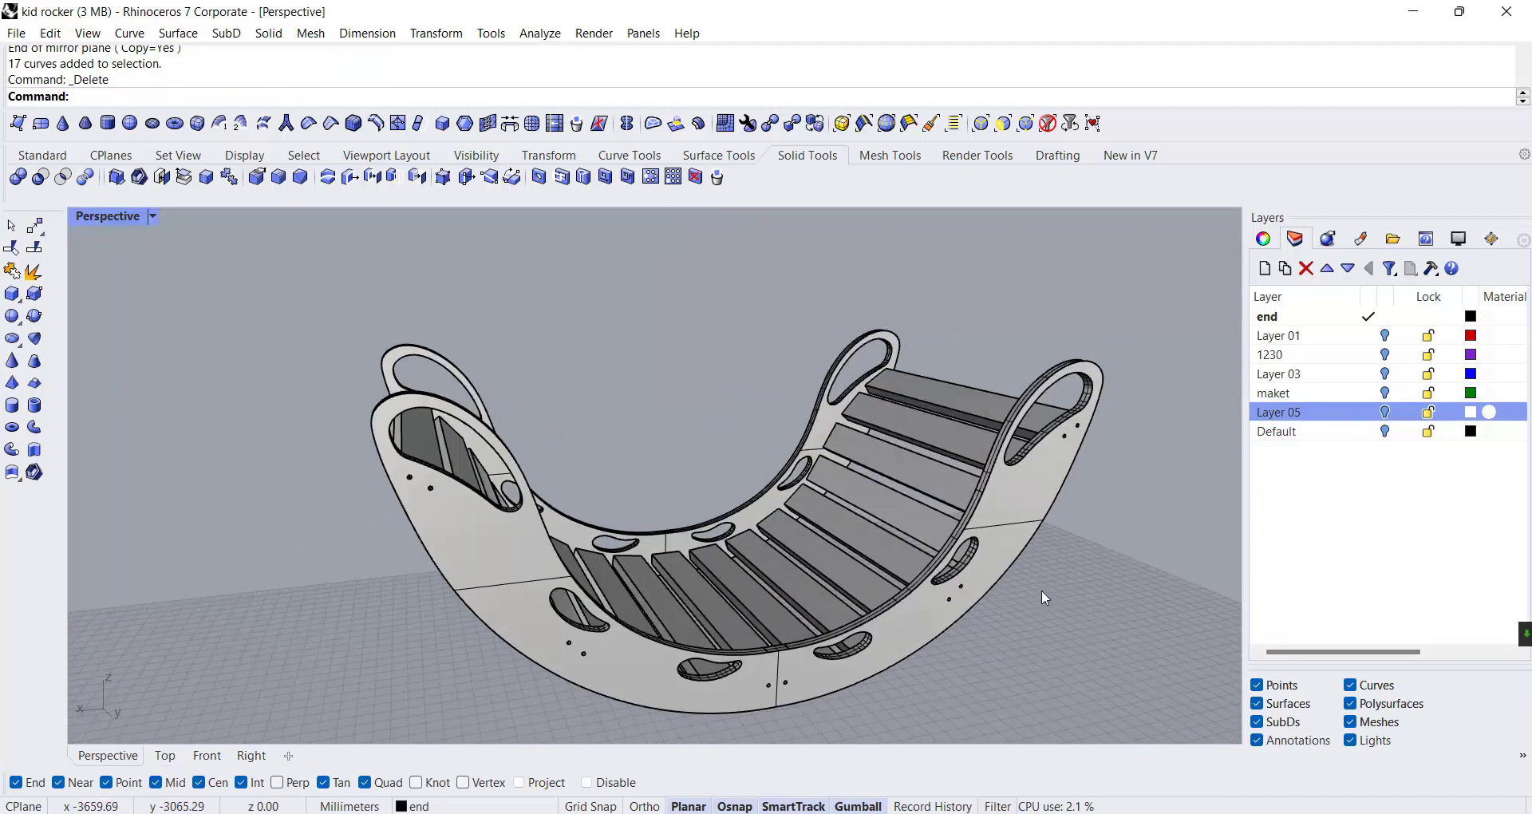
right_drag(664, 547, 741, 591)
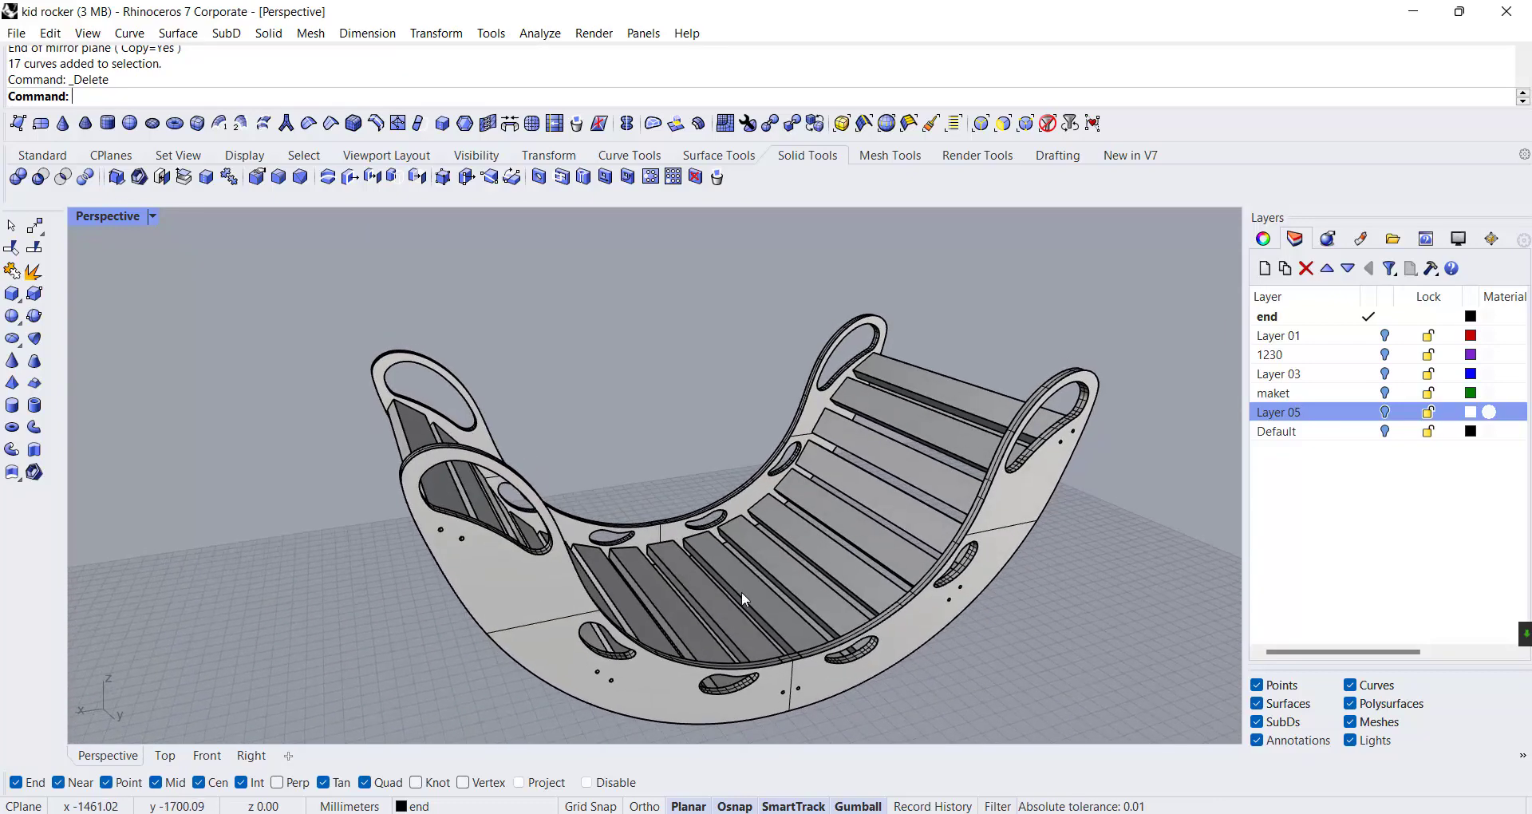
right_drag(606, 527, 671, 531)
Fillet the edges of all the cross-slats with a 4 mm radius
click(280, 178)
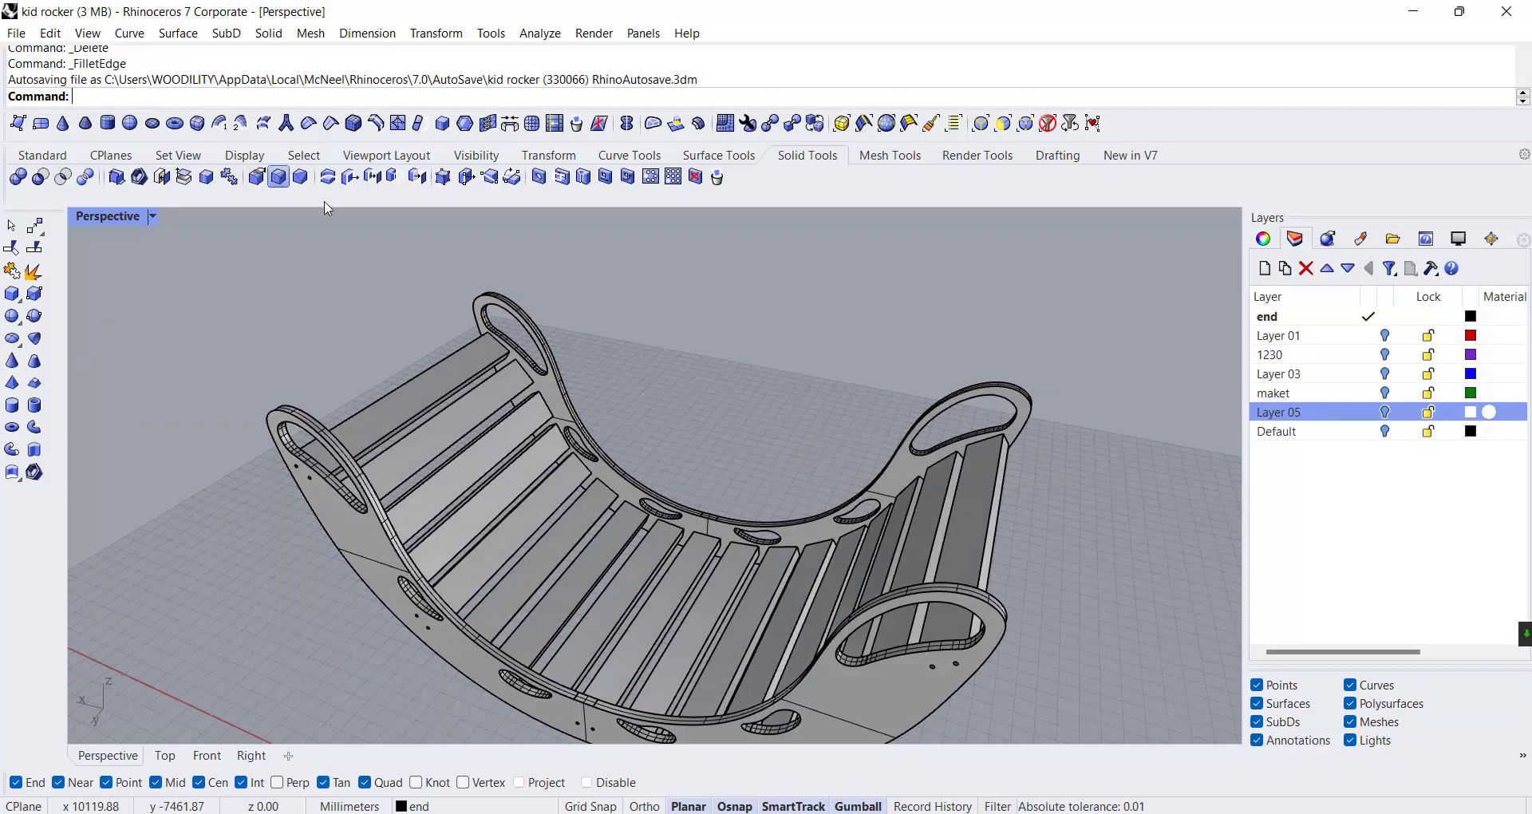
text(4)
key(Return)
right_drag(513, 257, 624, 384)
drag(524, 777, 522, 778)
right_drag(522, 718, 706, 443)
scroll(419, 303, down, 5)
key(Return)
key(Return)
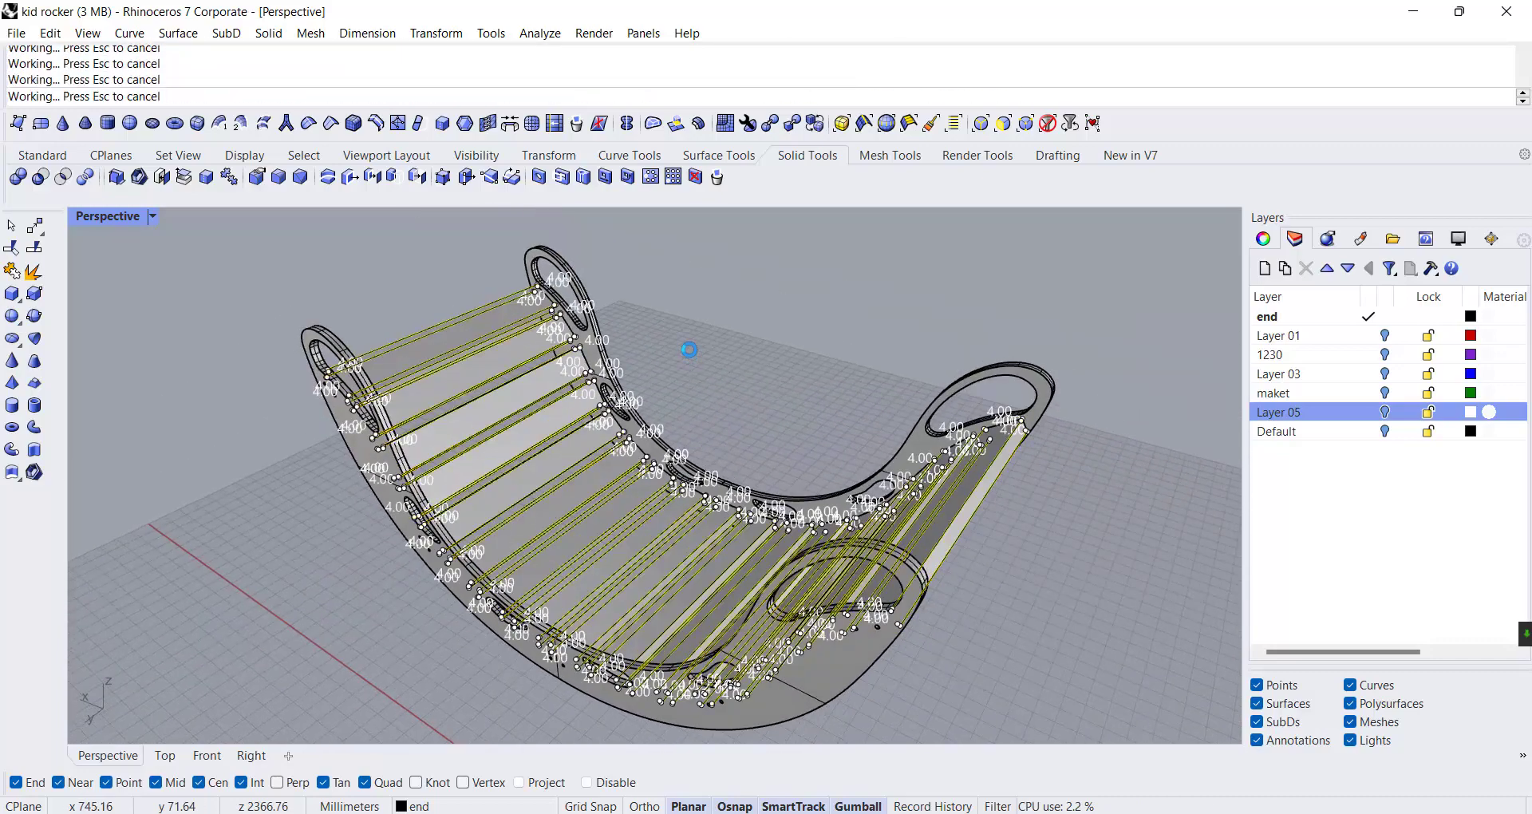
scroll(402, 362, up, 6)
scroll(389, 338, down, 4)
right_drag(390, 338, 335, 401)
scroll(321, 348, up, 6)
key(Return)
click(258, 361)
click(271, 344)
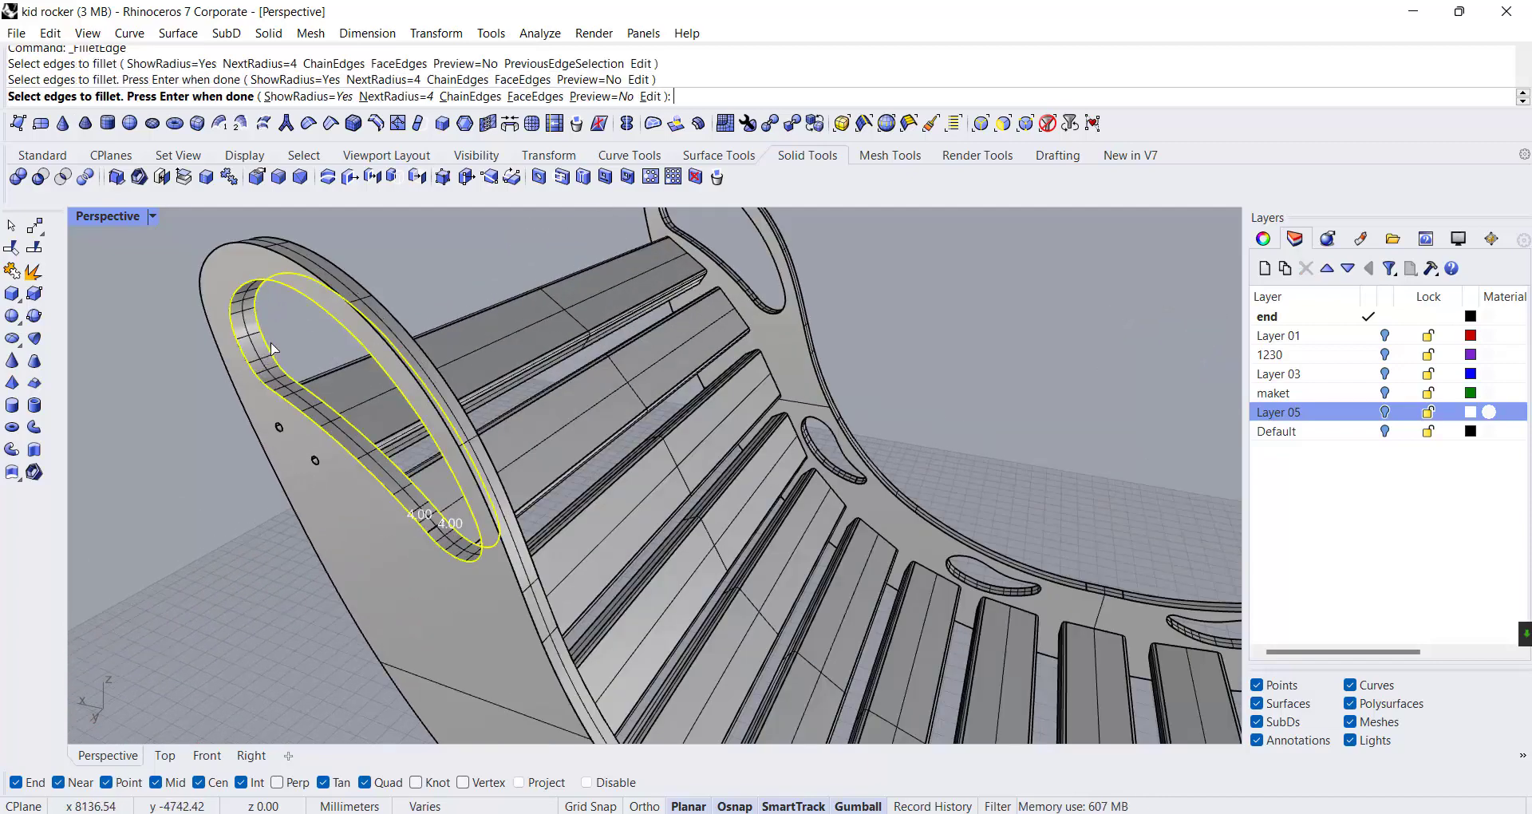
key(Escape)
Fillet both edges of the large teardrop handle cutout on one side panel with a 2 mm radius
key(Return)
key(Return)
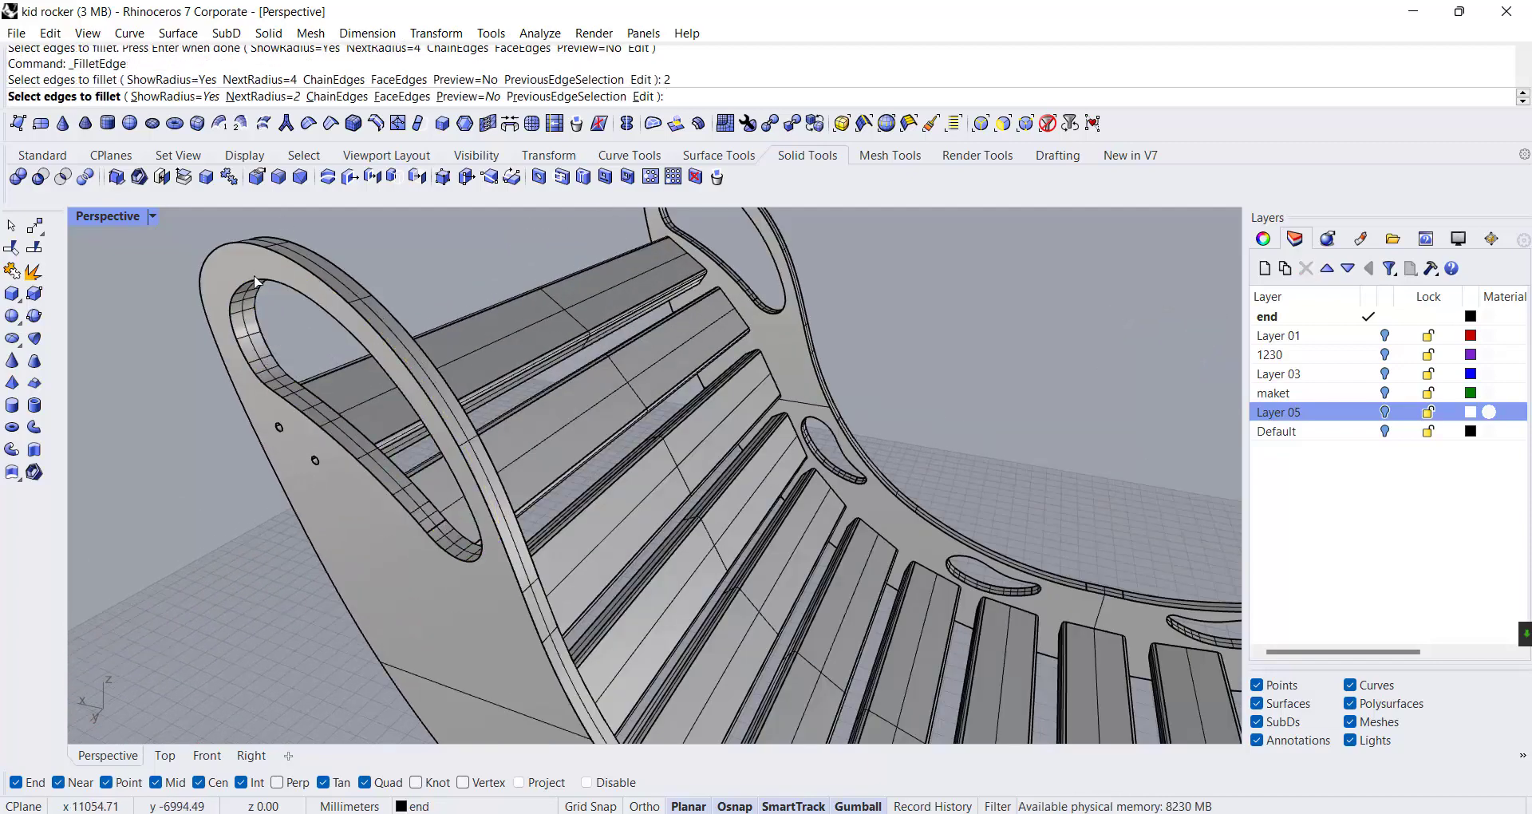
click(253, 281)
click(260, 298)
key(Return)
key(Return)
scroll(224, 246, down, 6)
Fillet both edges of the small teardrop cutouts along the same side panel with a 2 mm radius
scroll(416, 555, up, 5)
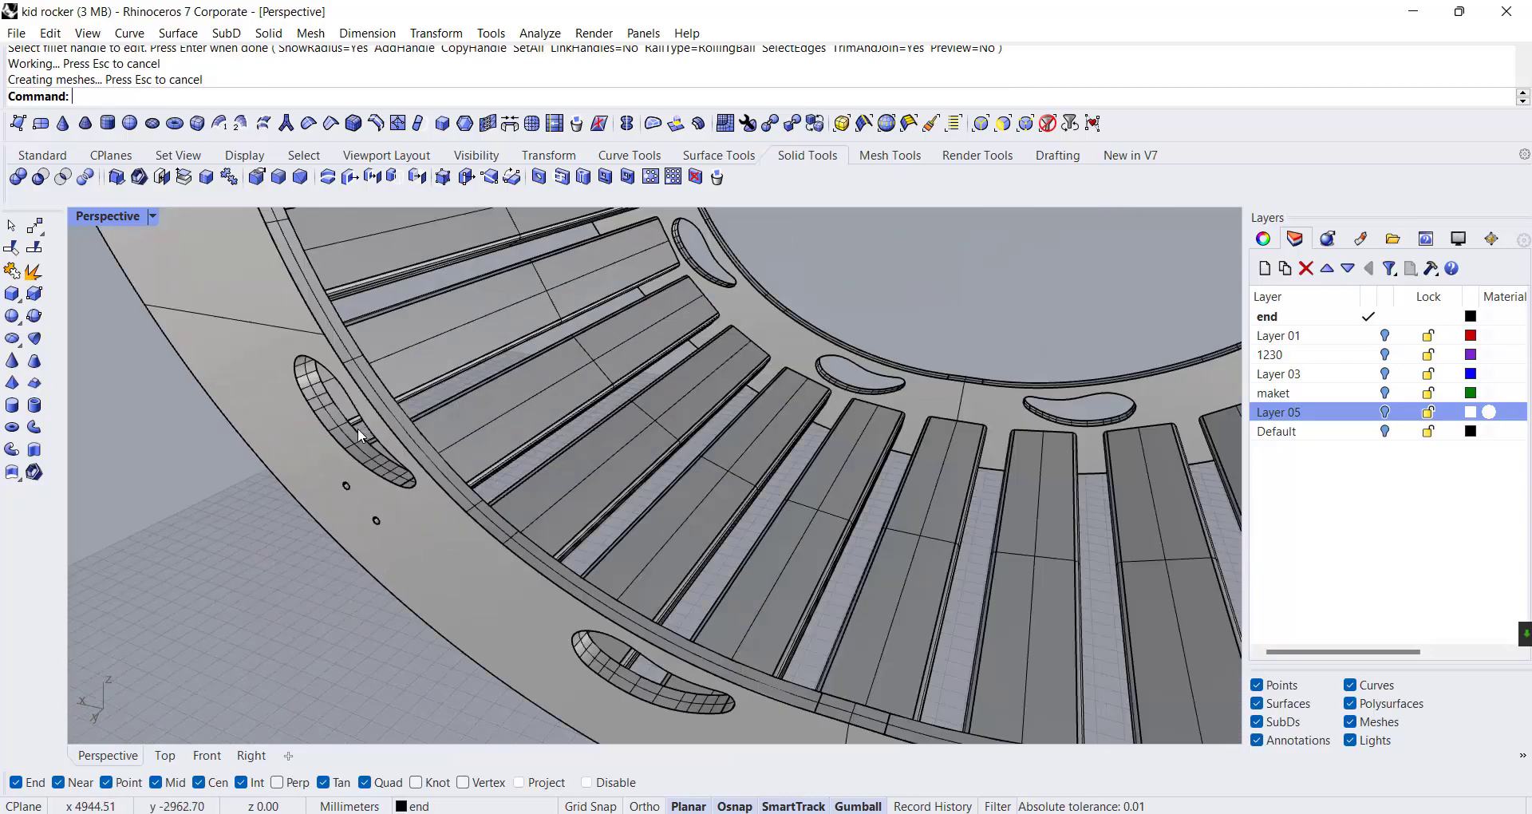
key(Return)
click(323, 368)
click(343, 415)
click(587, 634)
click(600, 657)
scroll(447, 583, down, 5)
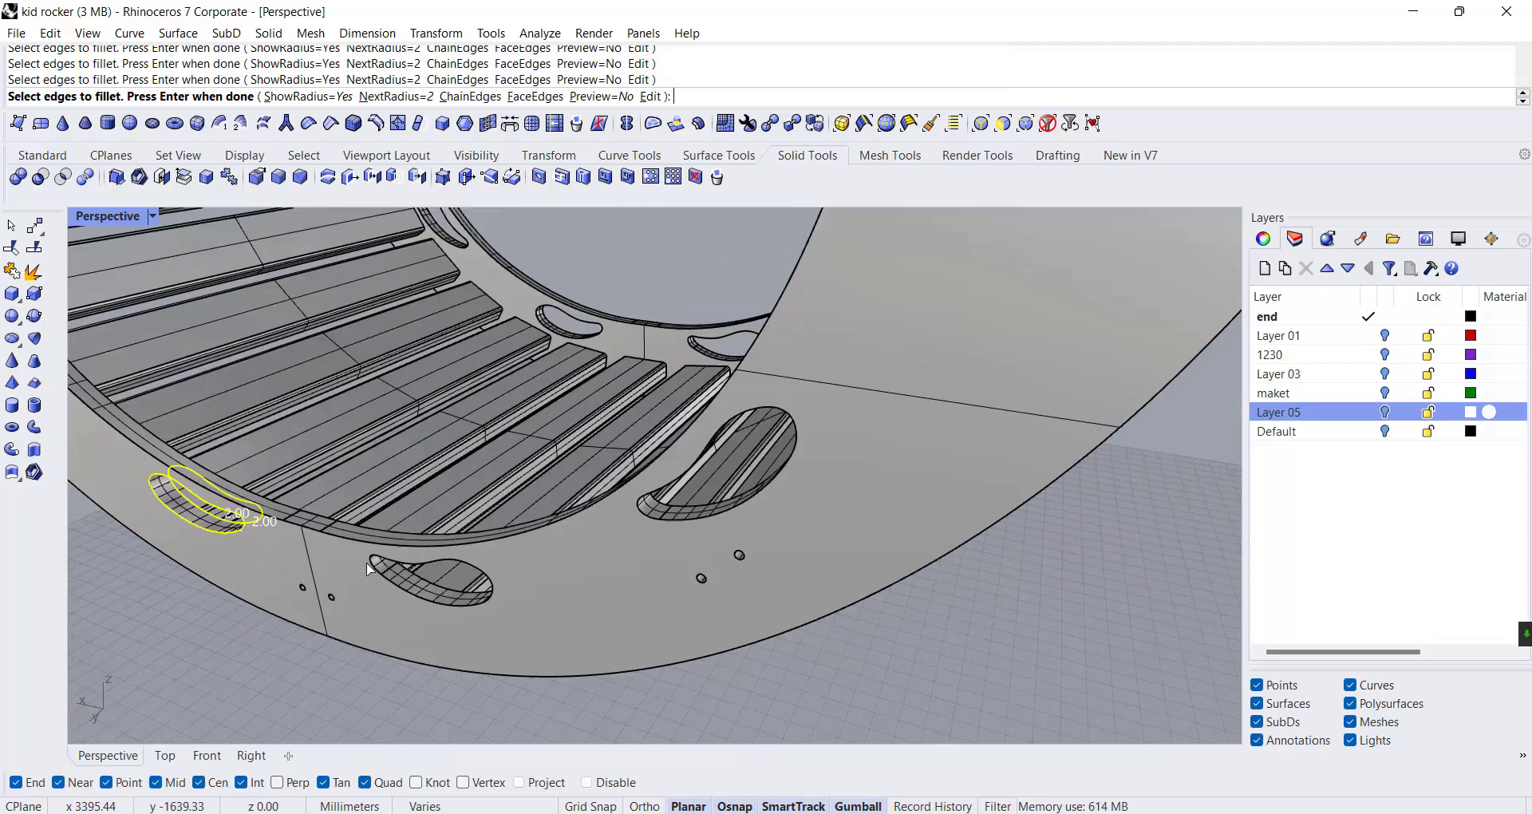
scroll(420, 576, up, 7)
click(419, 589)
click(423, 558)
scroll(411, 567, down, 4)
click(858, 480)
key(Return)
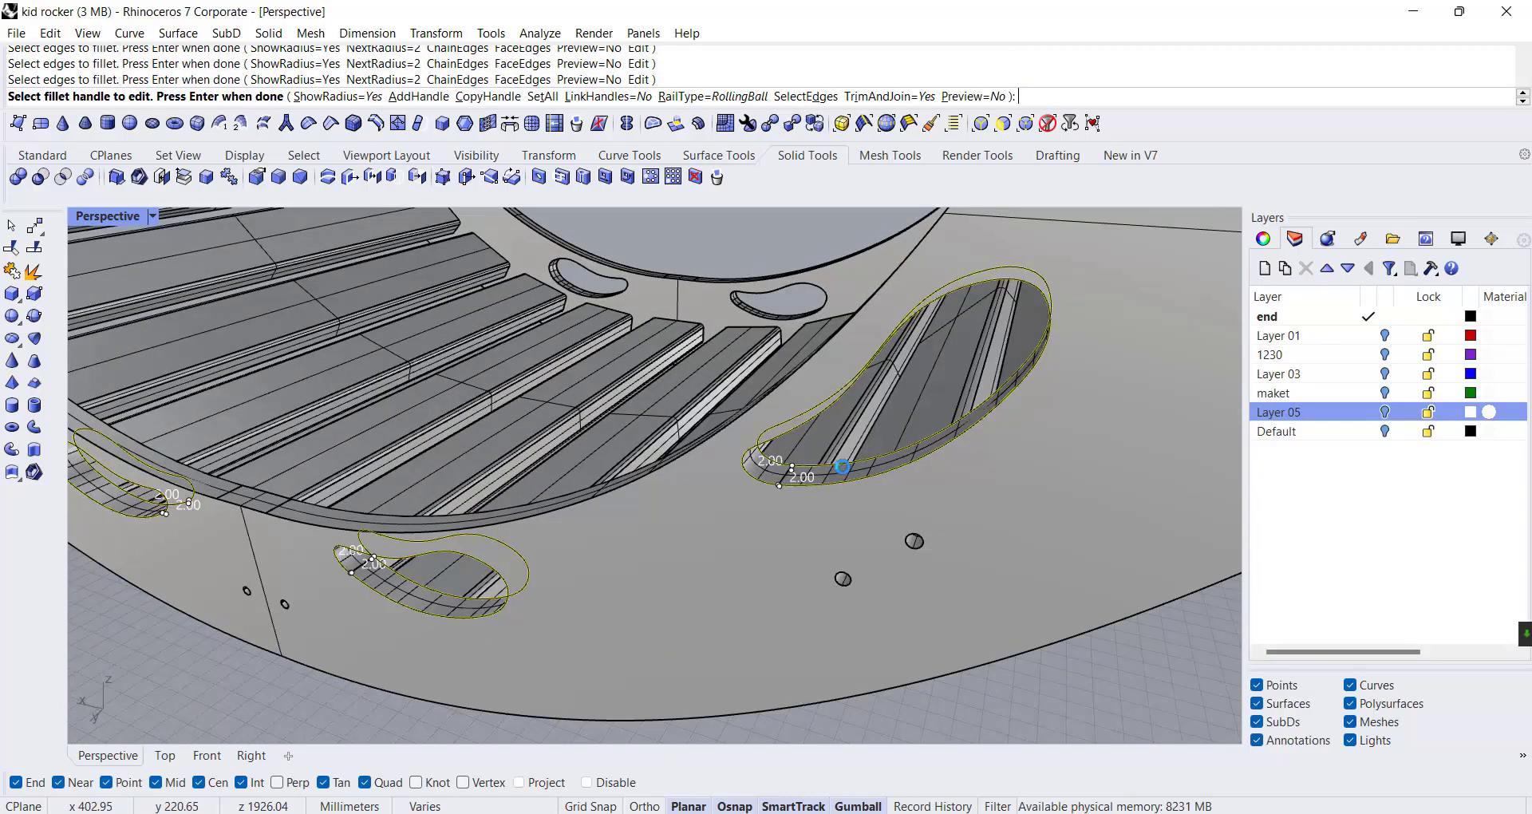
key(Return)
Fillet the edges of the large handle cutout and the small teardrop cutouts on the opposite side panel with a 2 mm radius
scroll(872, 604, down, 5)
right_drag(871, 604, 359, 576)
key(Return)
click(231, 417)
click(237, 406)
scroll(391, 568, up, 7)
click(442, 492)
click(438, 526)
scroll(438, 525, down, 8)
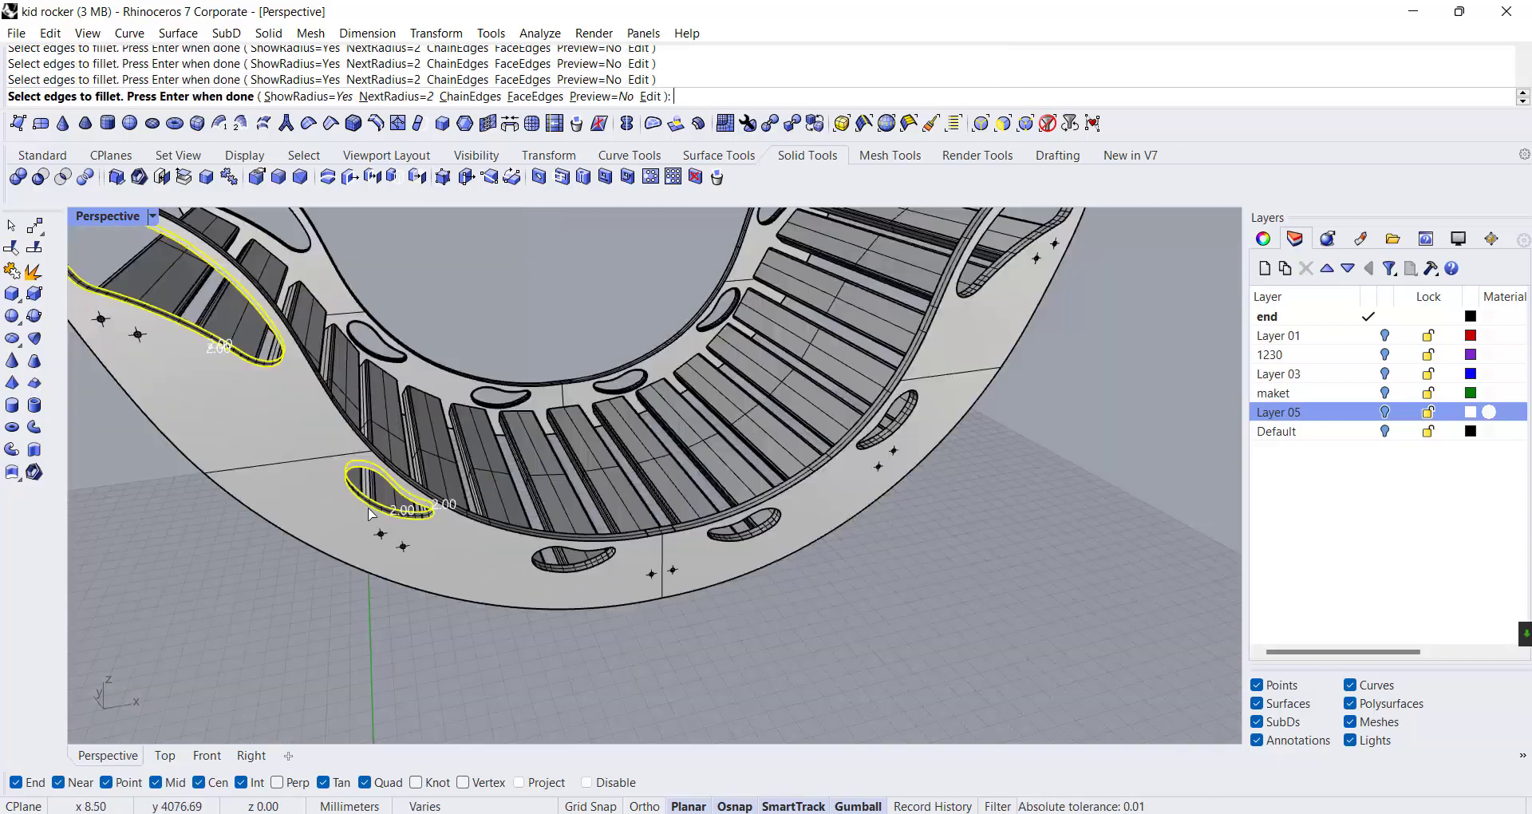
scroll(587, 570, up, 5)
click(551, 529)
click(1059, 314)
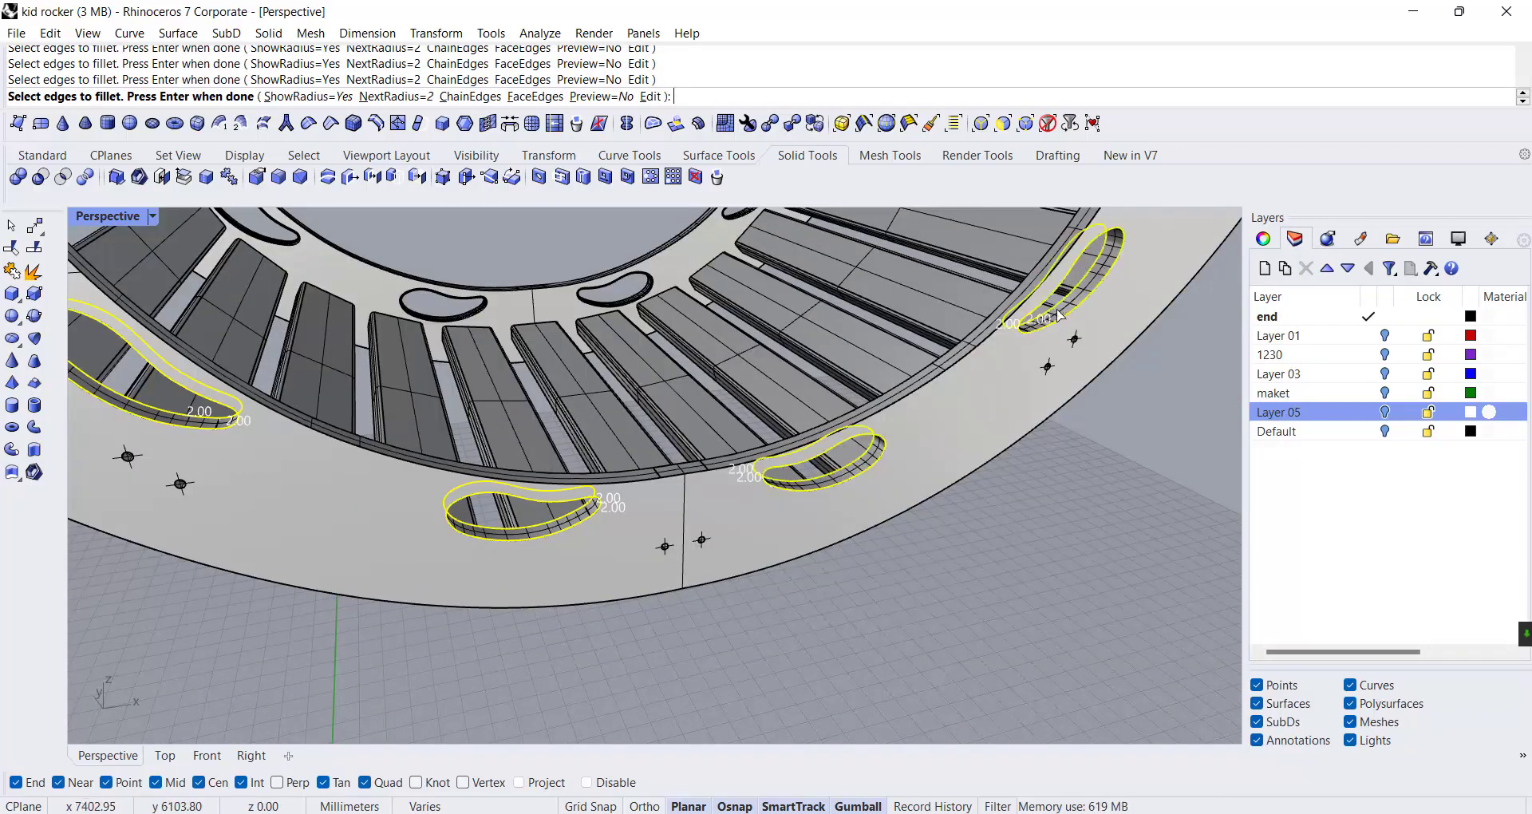
key(Return)
scroll(1047, 627, down, 8)
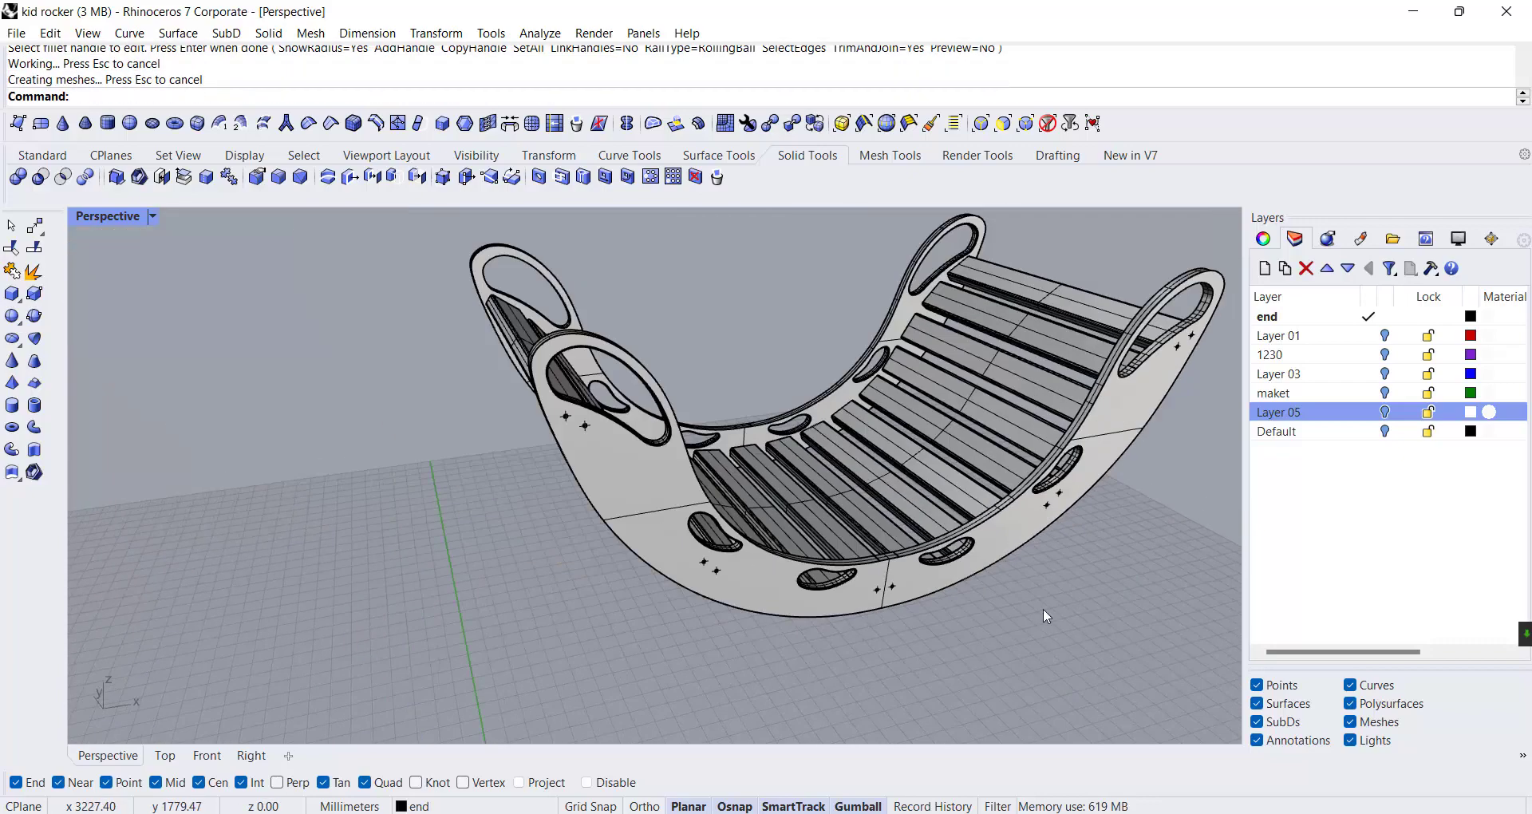
Fillet both outer contour edges of the side panel with the crosshair-marked screw holes with a 2 mm radius
right_drag(1046, 615, 938, 605)
scroll(449, 334, up, 6)
key(Return)
click(398, 320)
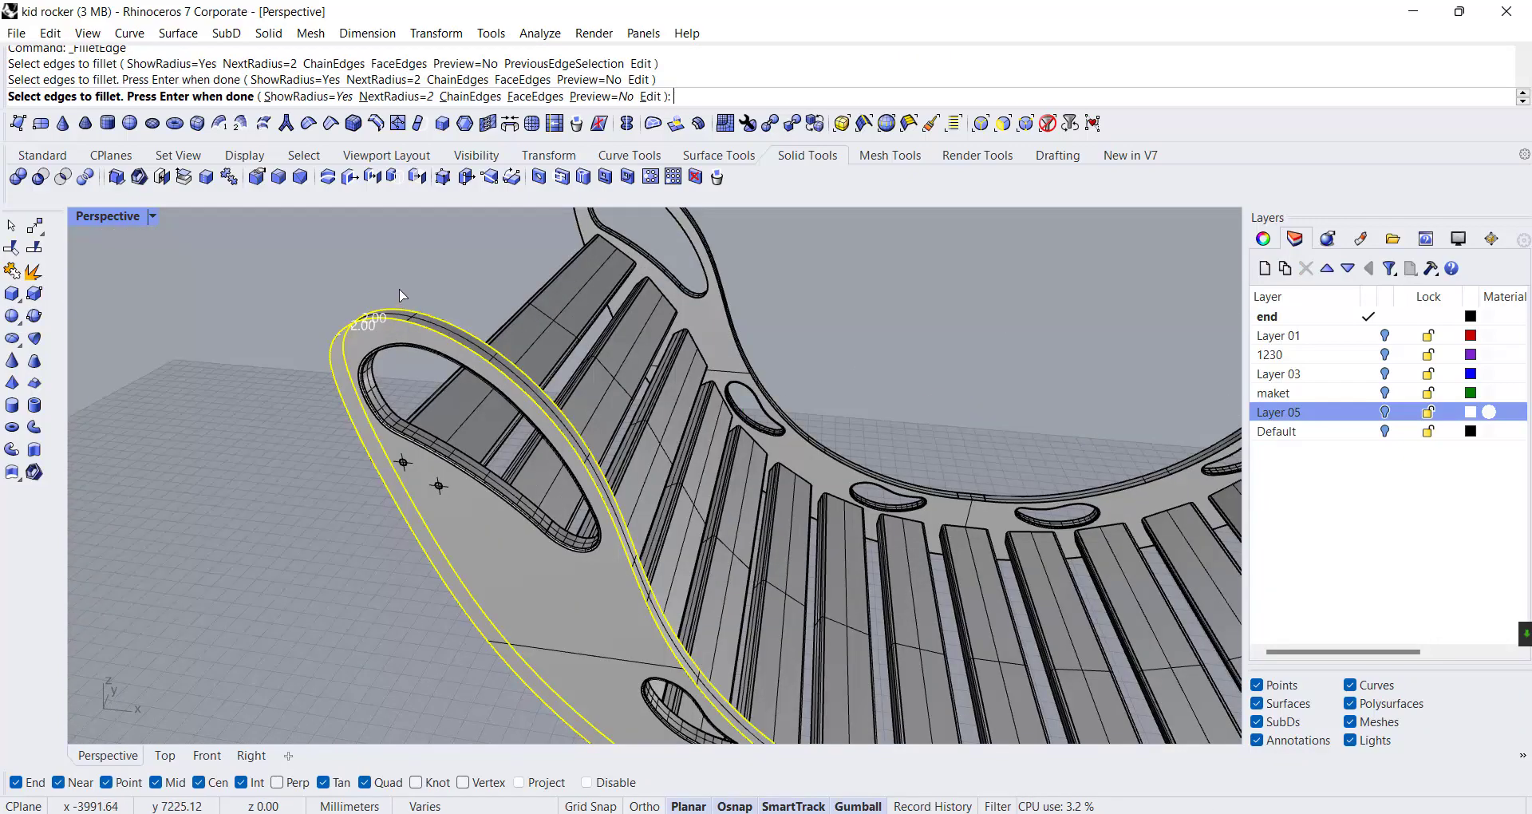
key(Return)
key(Return)
Fillet both outer contour edges of the other side panel with a 2 mm radius and view the whole rocker
scroll(403, 294, down, 8)
right_drag(965, 441, 447, 454)
scroll(327, 393, up, 6)
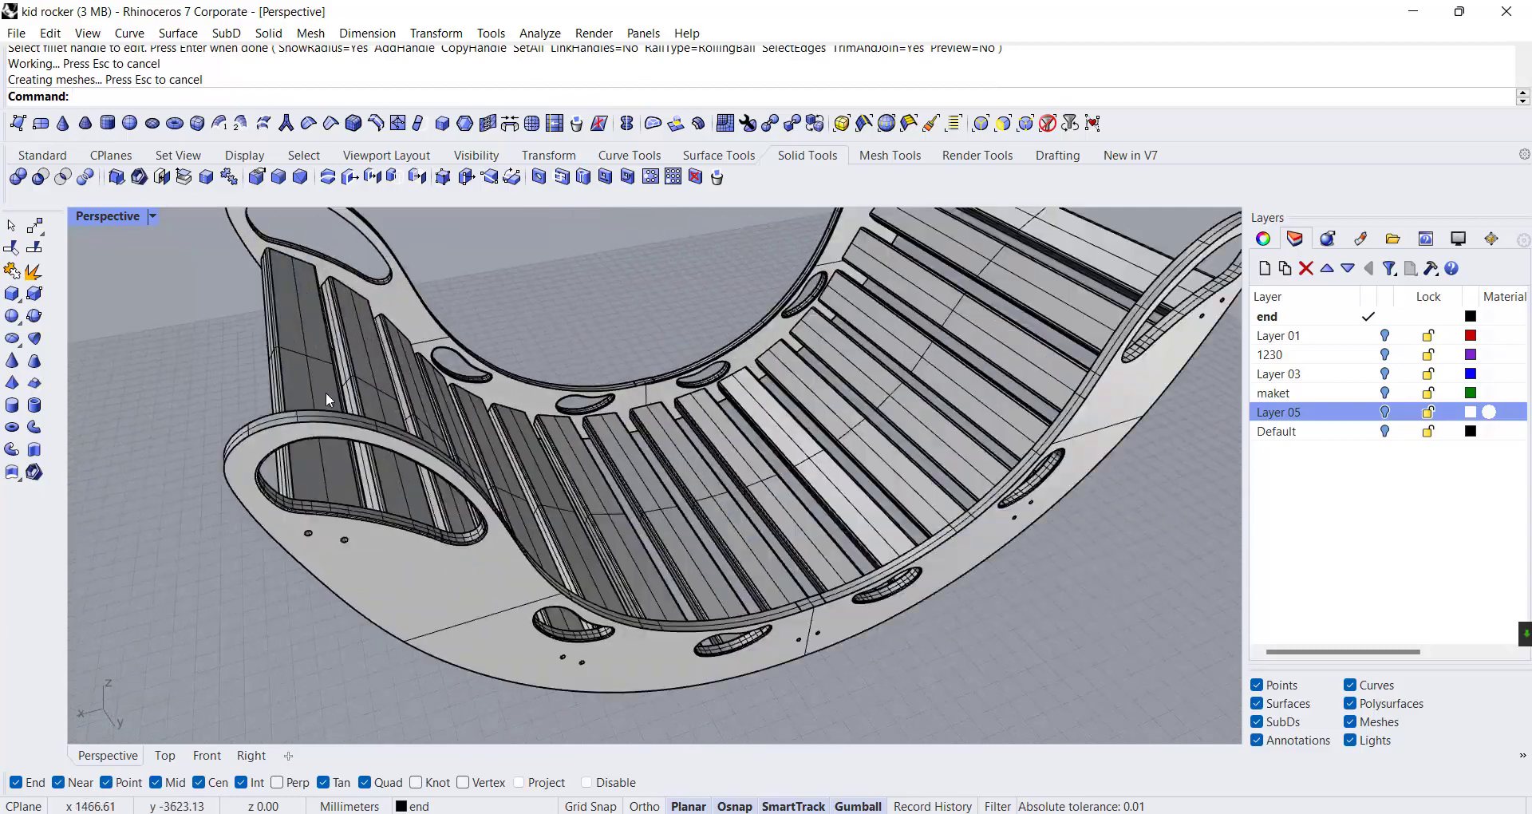
key(Return)
click(325, 421)
click(328, 414)
key(Return)
key(Return)
scroll(329, 423, down, 8)
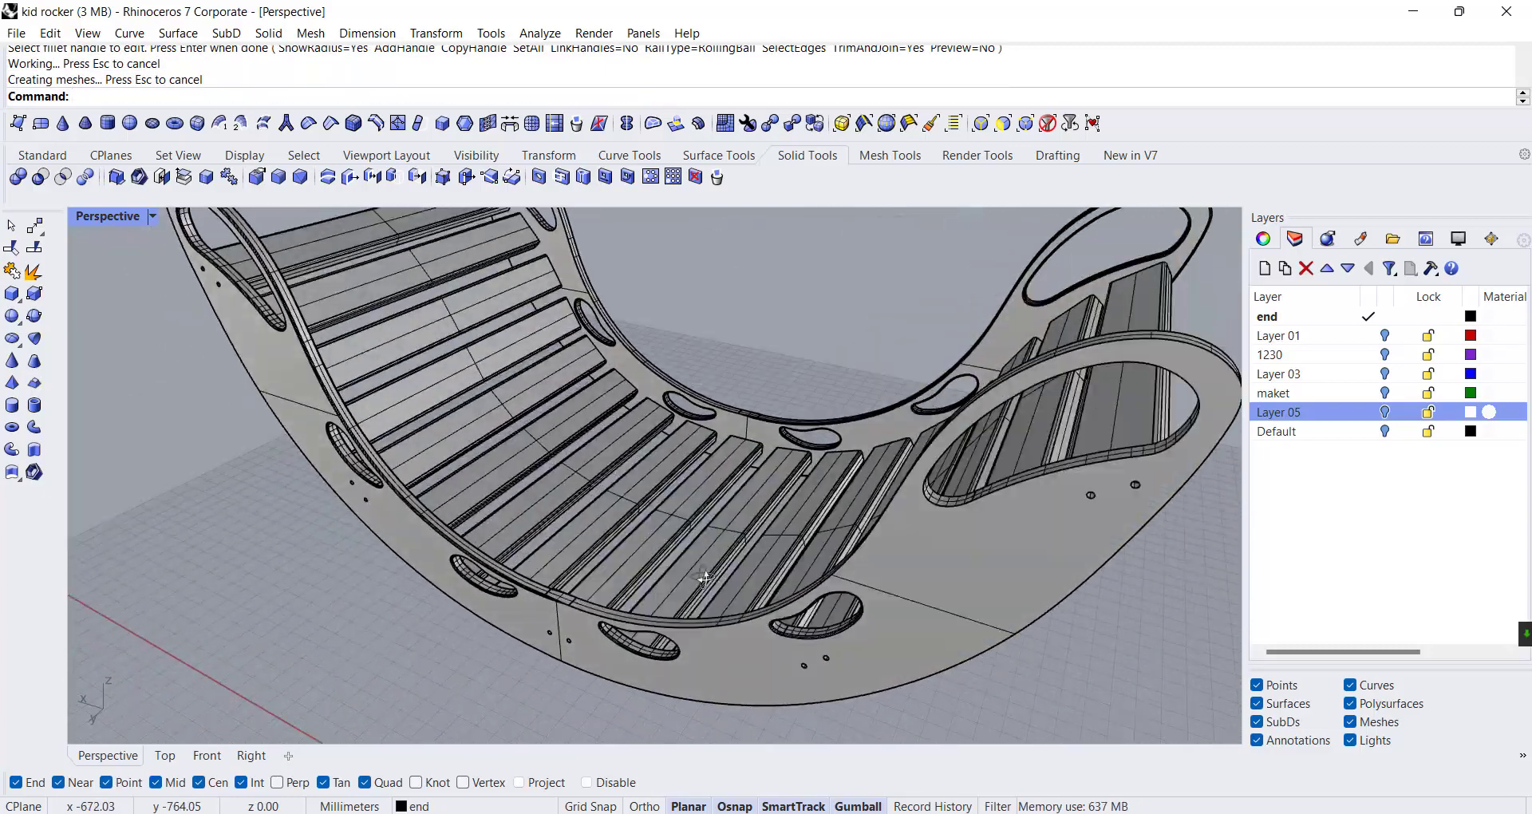
Add a Custom material and a Paint material to the model's materials
click(1361, 241)
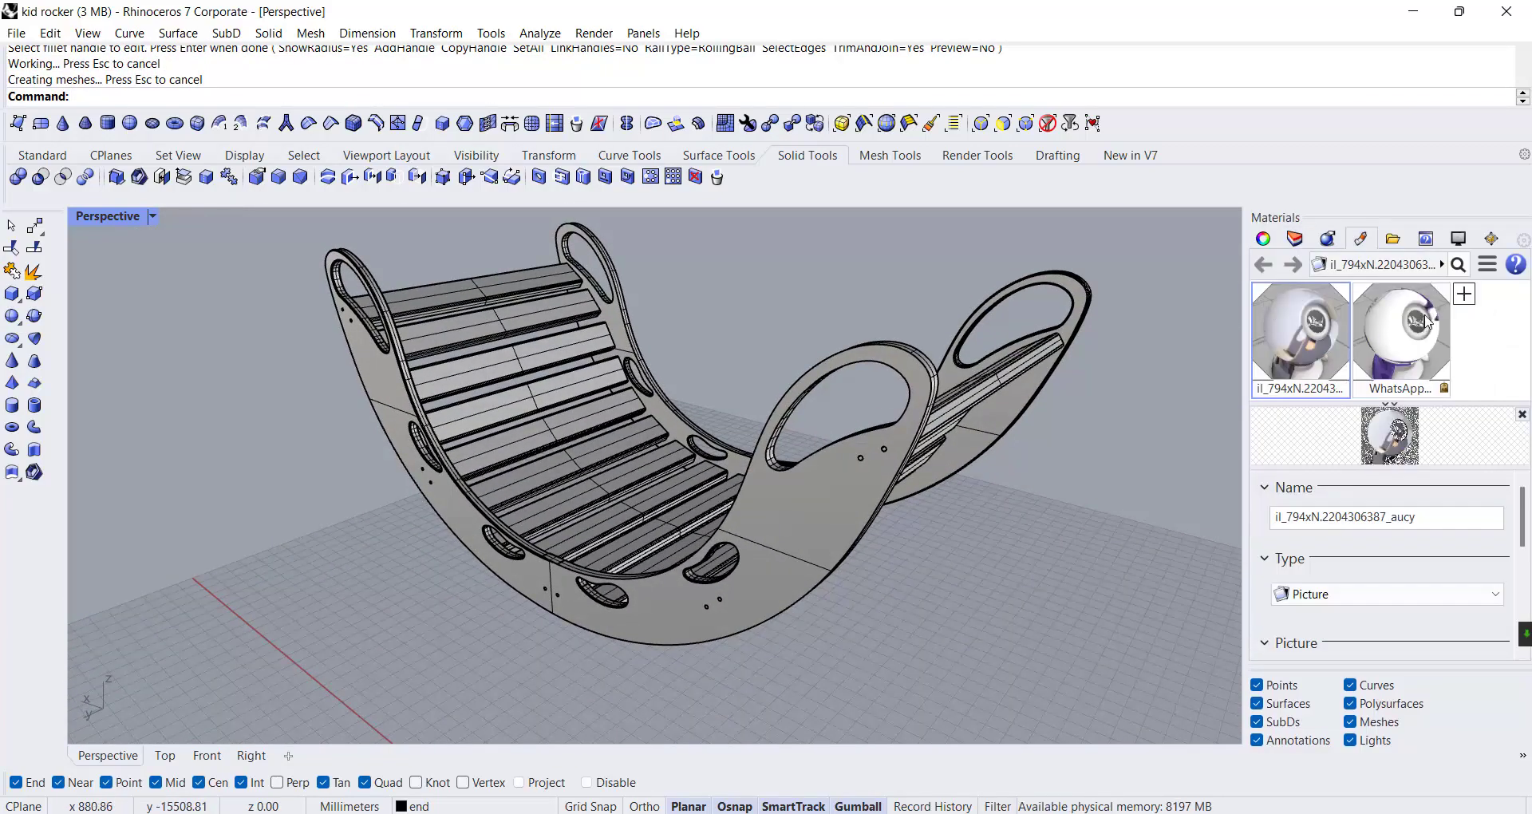
click(1465, 294)
click(1292, 359)
click(1294, 324)
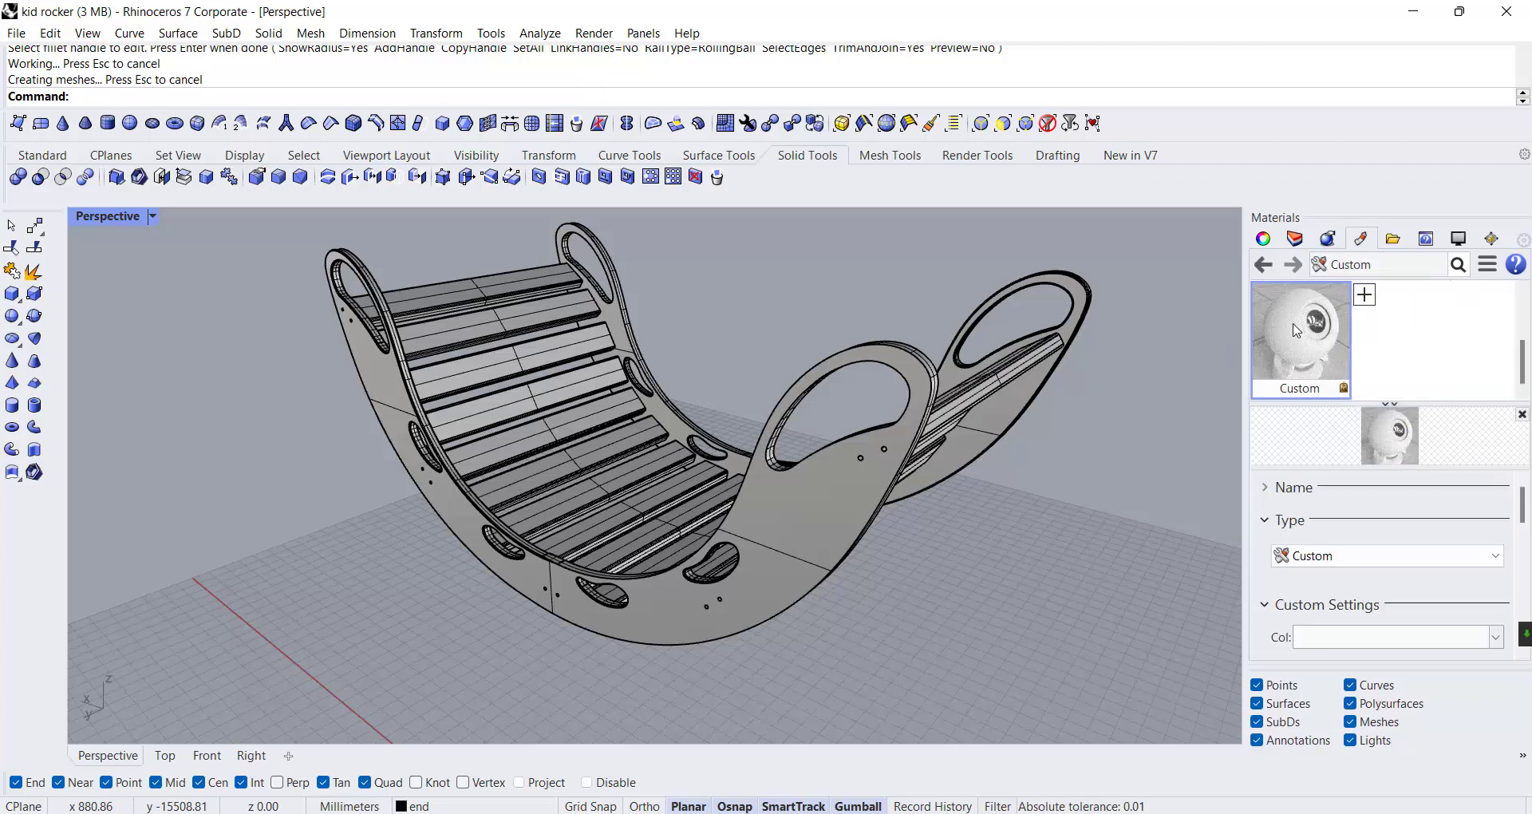
scroll(1371, 540, down, 2)
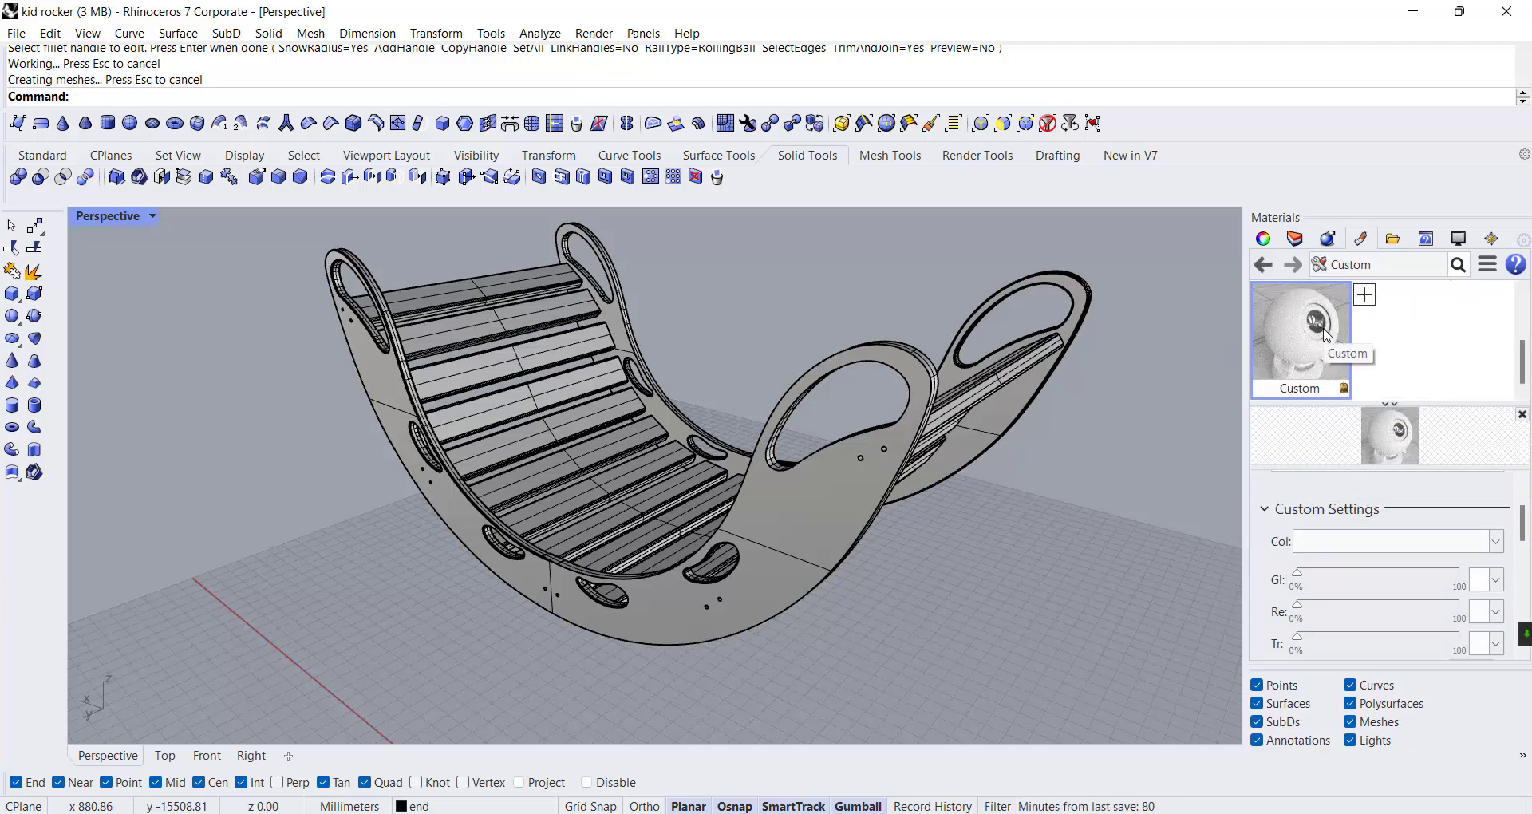
click(1365, 295)
click(1293, 481)
scroll(1356, 575, down, 1)
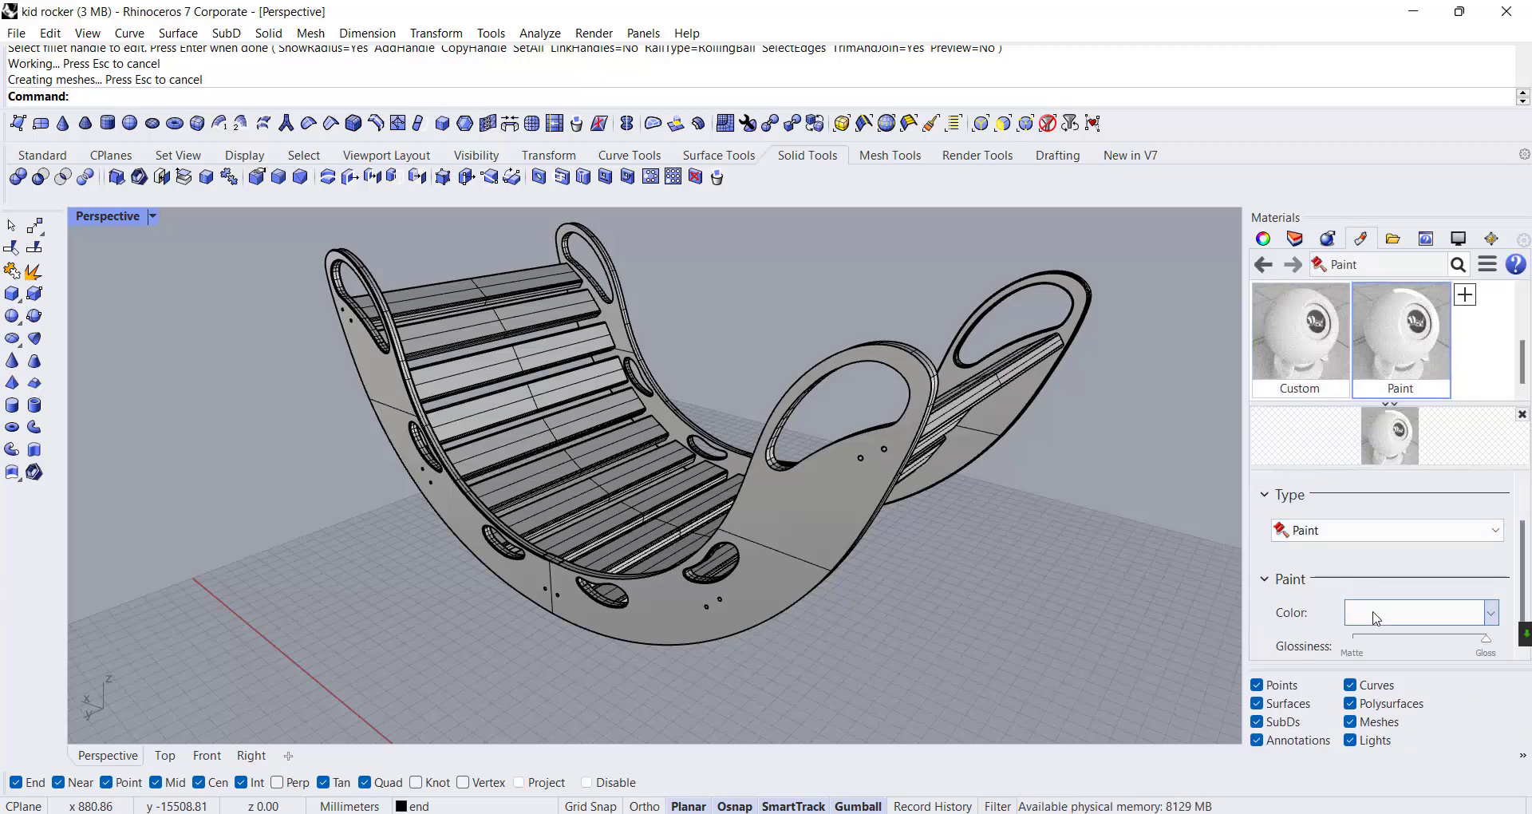
Give the Paint material a light grey colour and switch the perspective view to Rendered display
click(1377, 618)
click(1285, 739)
click(1294, 790)
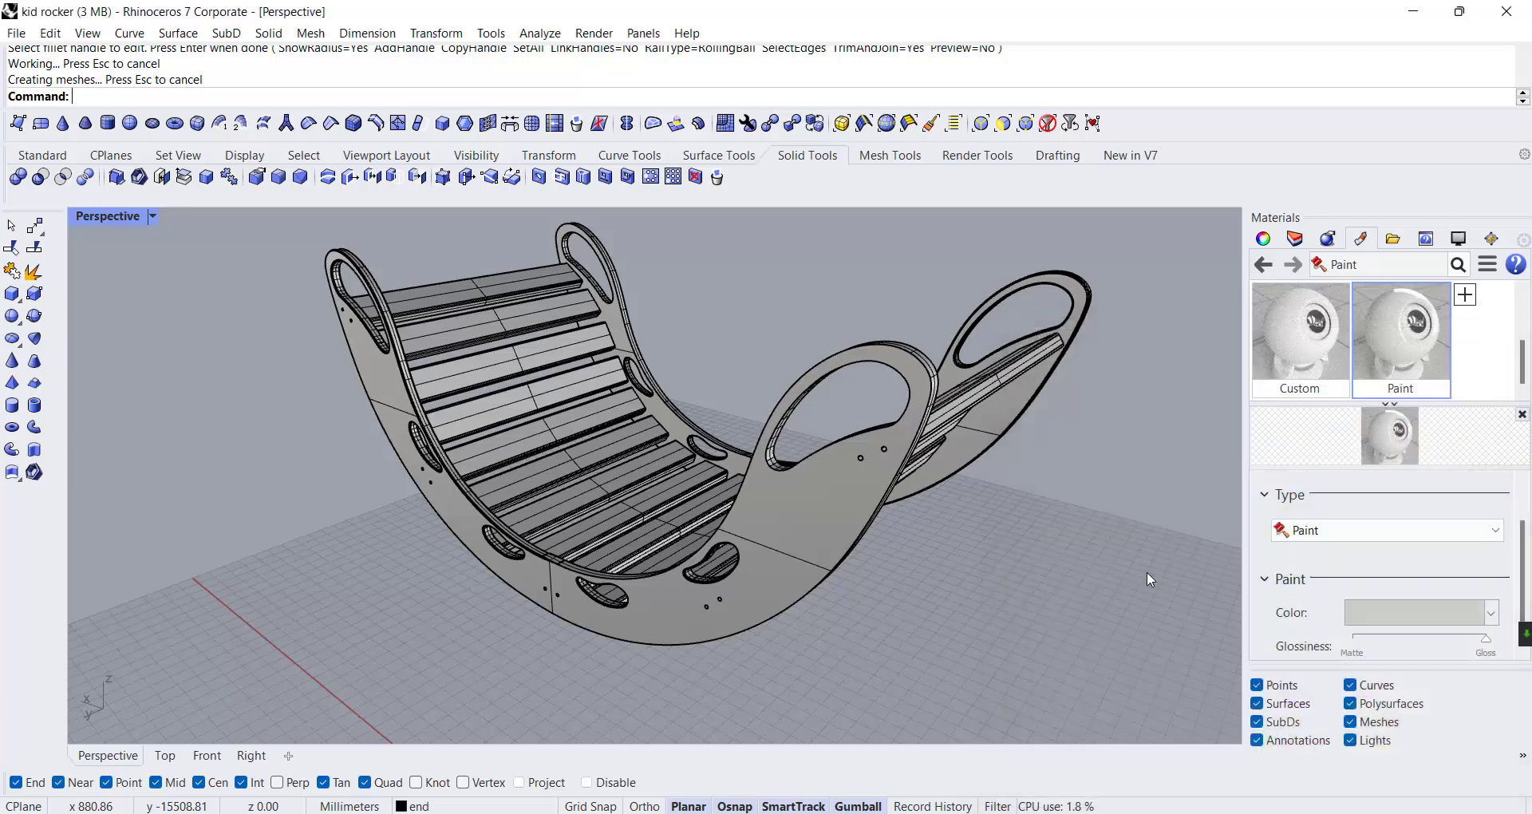
click(153, 217)
click(185, 201)
Assign the Paint material to both side panels of the rocker
click(841, 482)
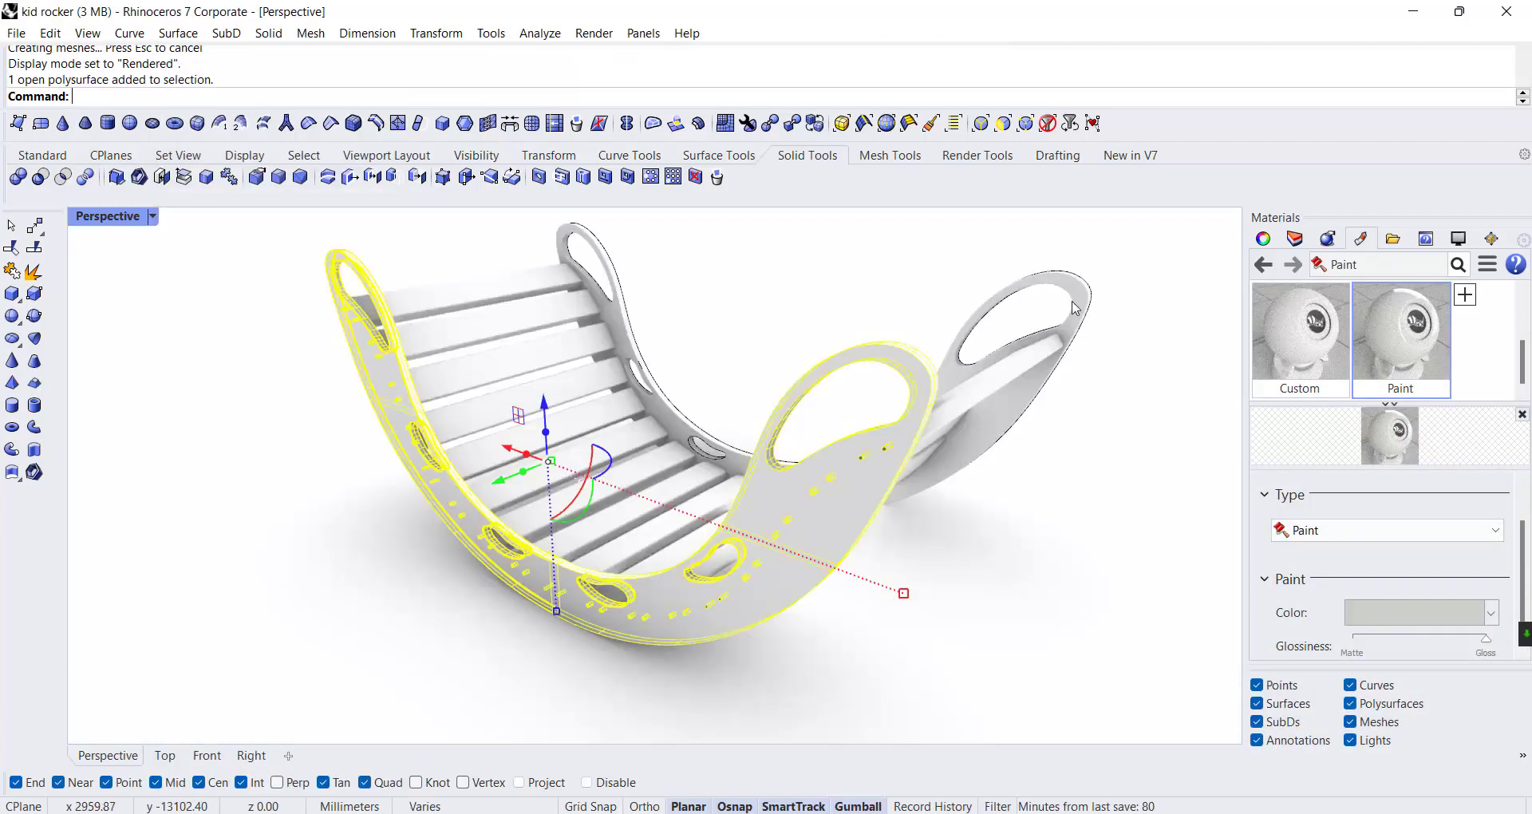
click(1074, 308)
click(854, 524)
click(612, 330)
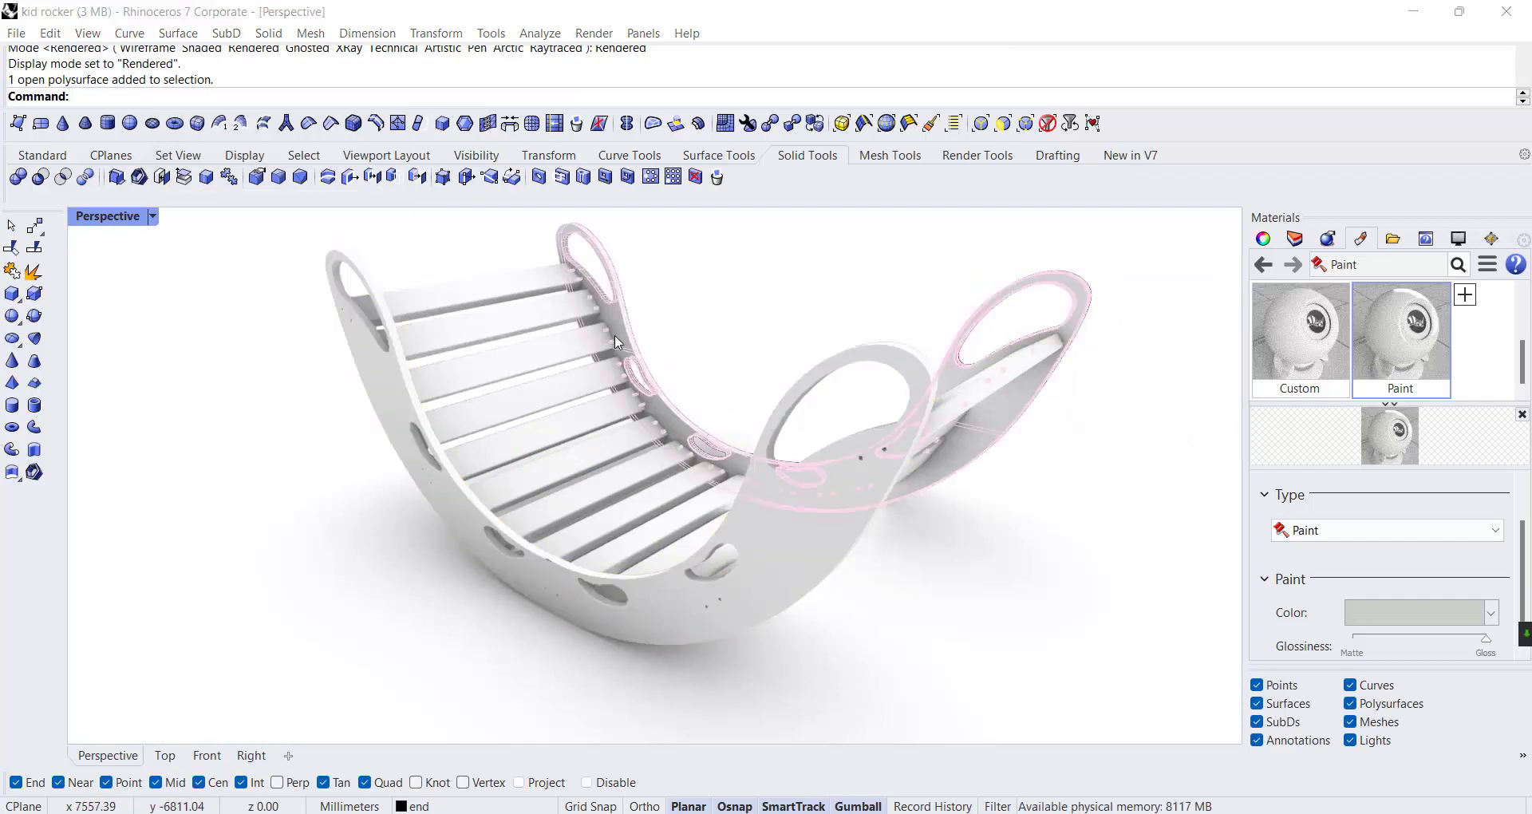
click(702, 384)
shift+click(793, 587)
right_click(1401, 335)
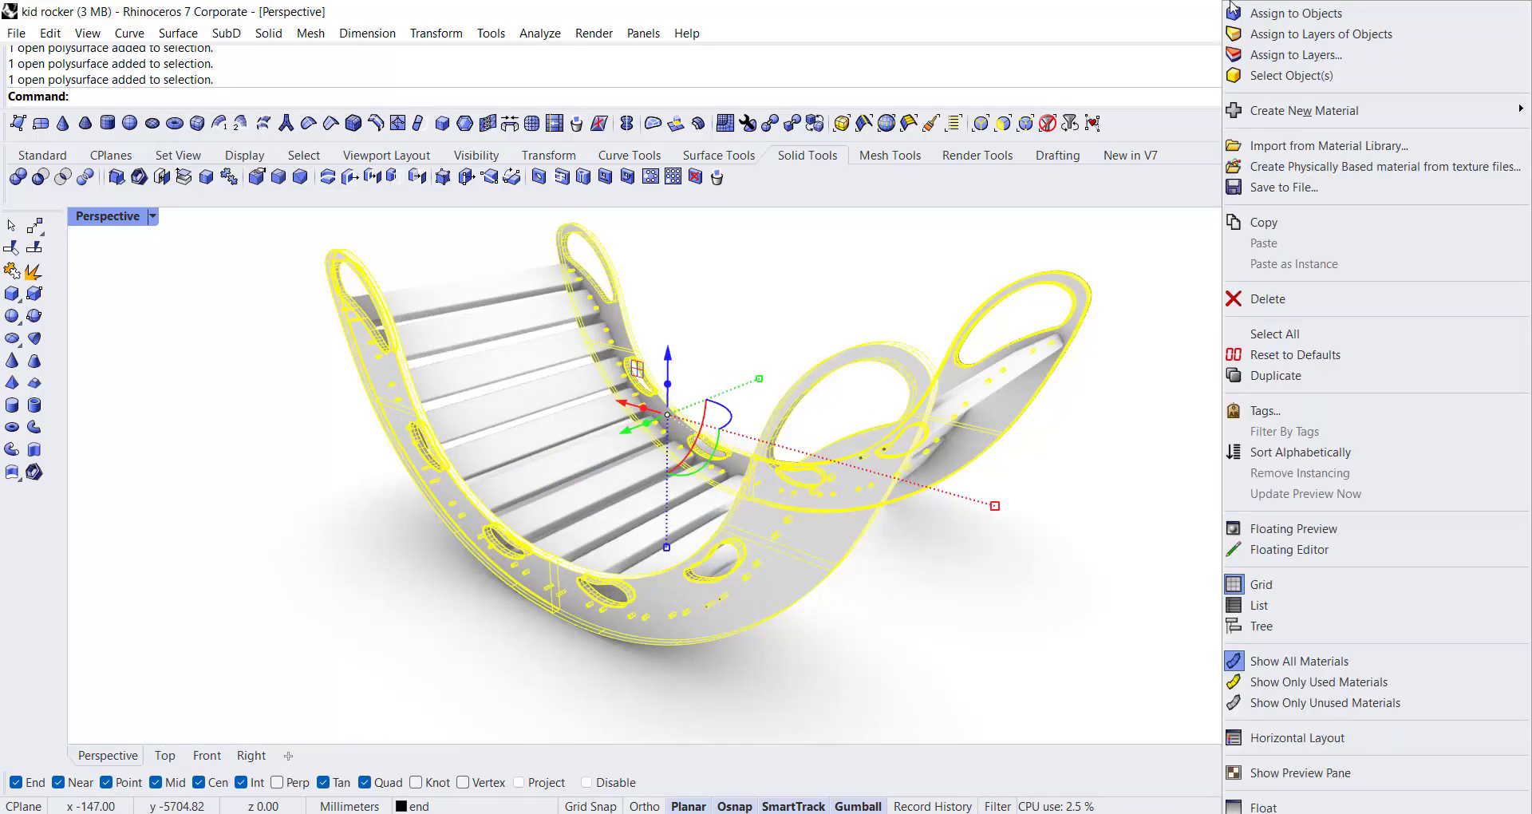
click(1317, 16)
Deselect the side panels and darken the Paint material's colour to a medium grey
click(1186, 375)
click(1417, 612)
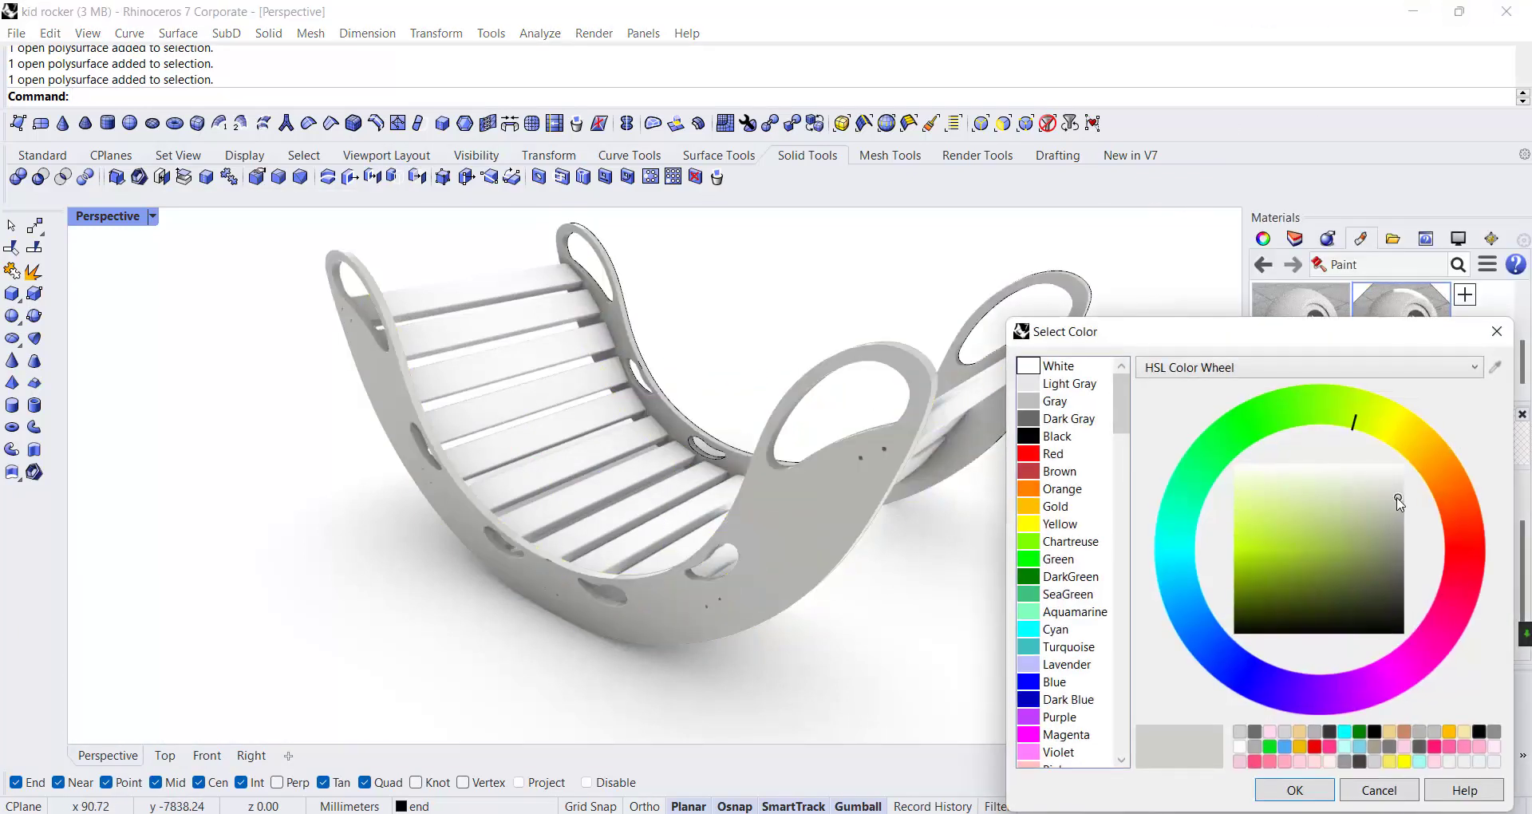
drag(1407, 505, 1407, 523)
click(1274, 787)
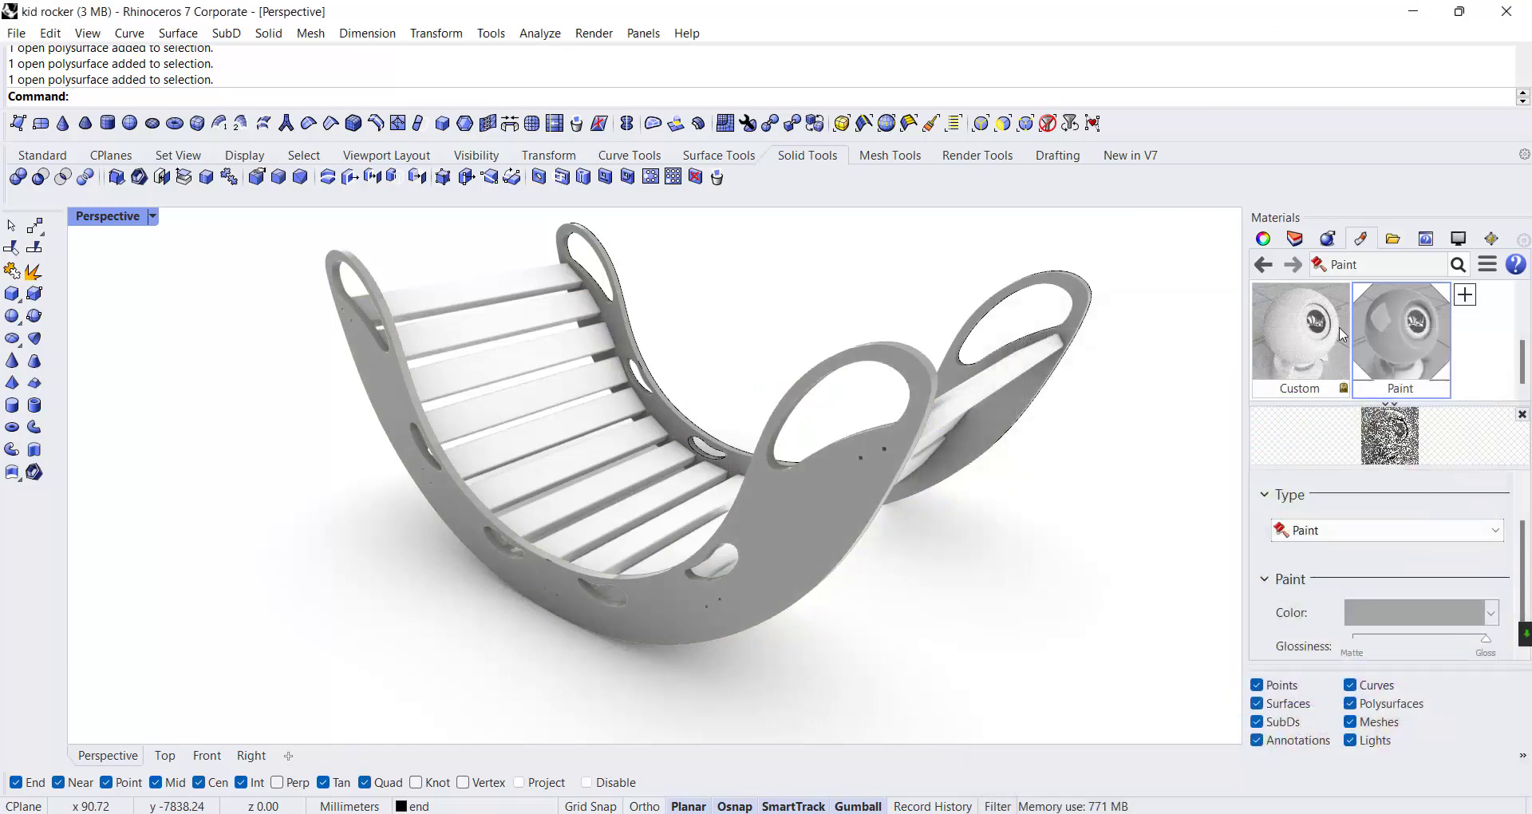
Add another Custom material and load the Arch 53-wood 5 image as its colour texture
click(1465, 295)
click(1341, 367)
scroll(1376, 592, down, 3)
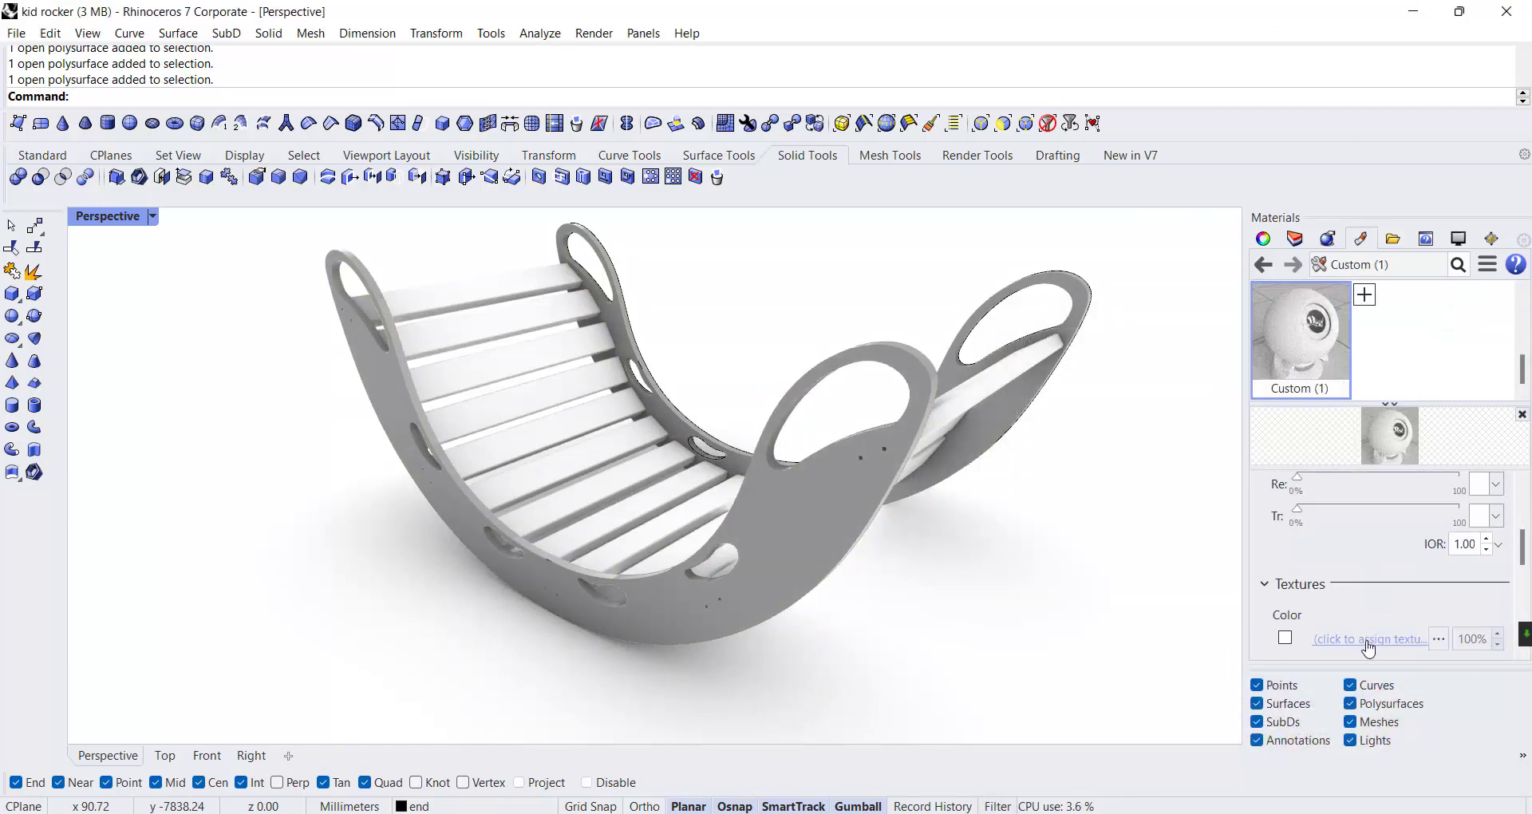
click(1356, 638)
click(559, 222)
click(895, 689)
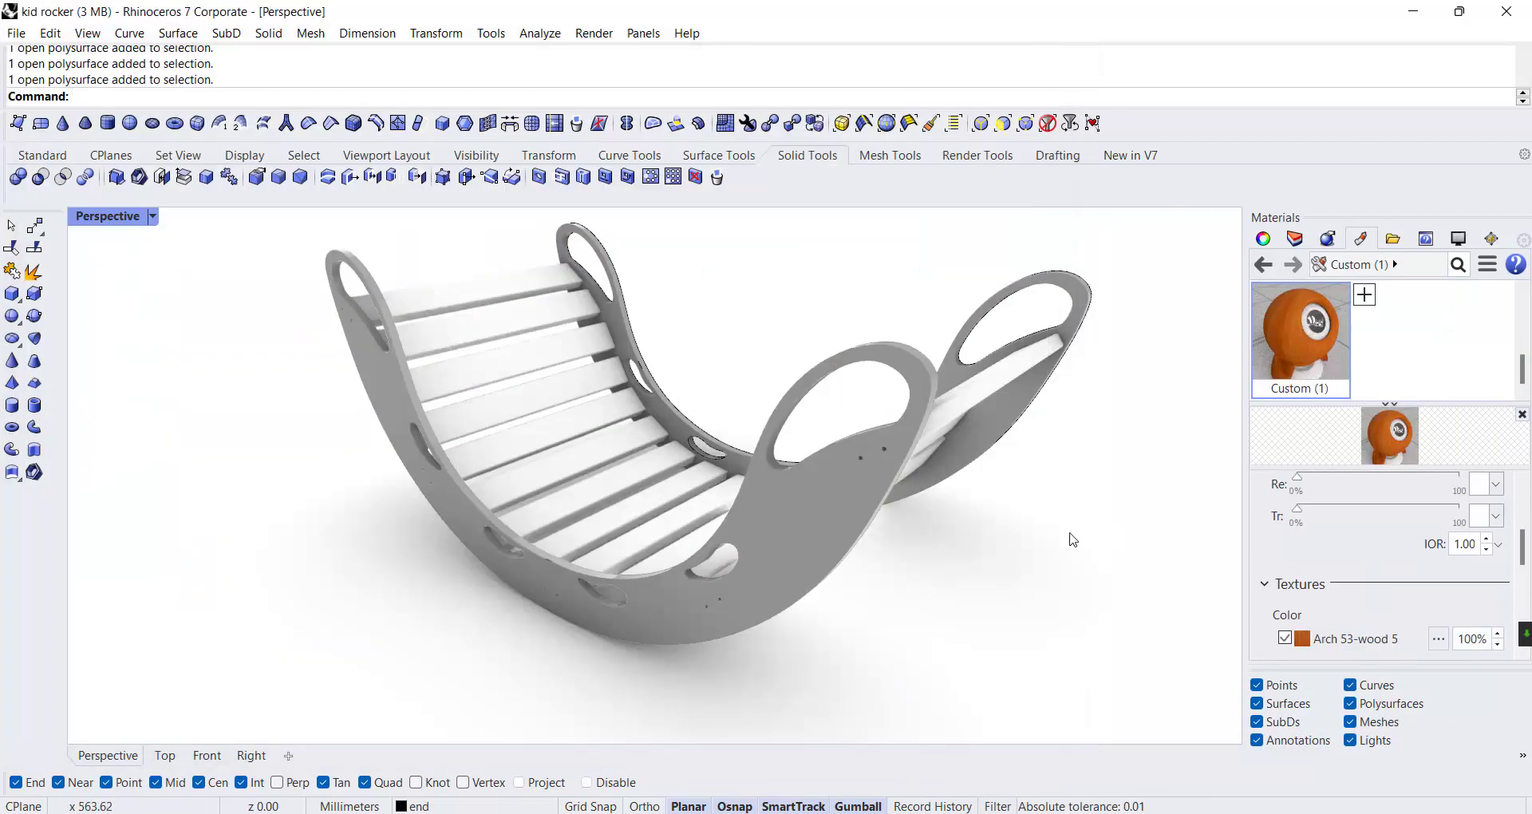
Select all the slats without the side panels and assign the wood-textured Custom (1) material to them
drag(514, 232, 479, 382)
shift+click(595, 383)
shift+click(598, 410)
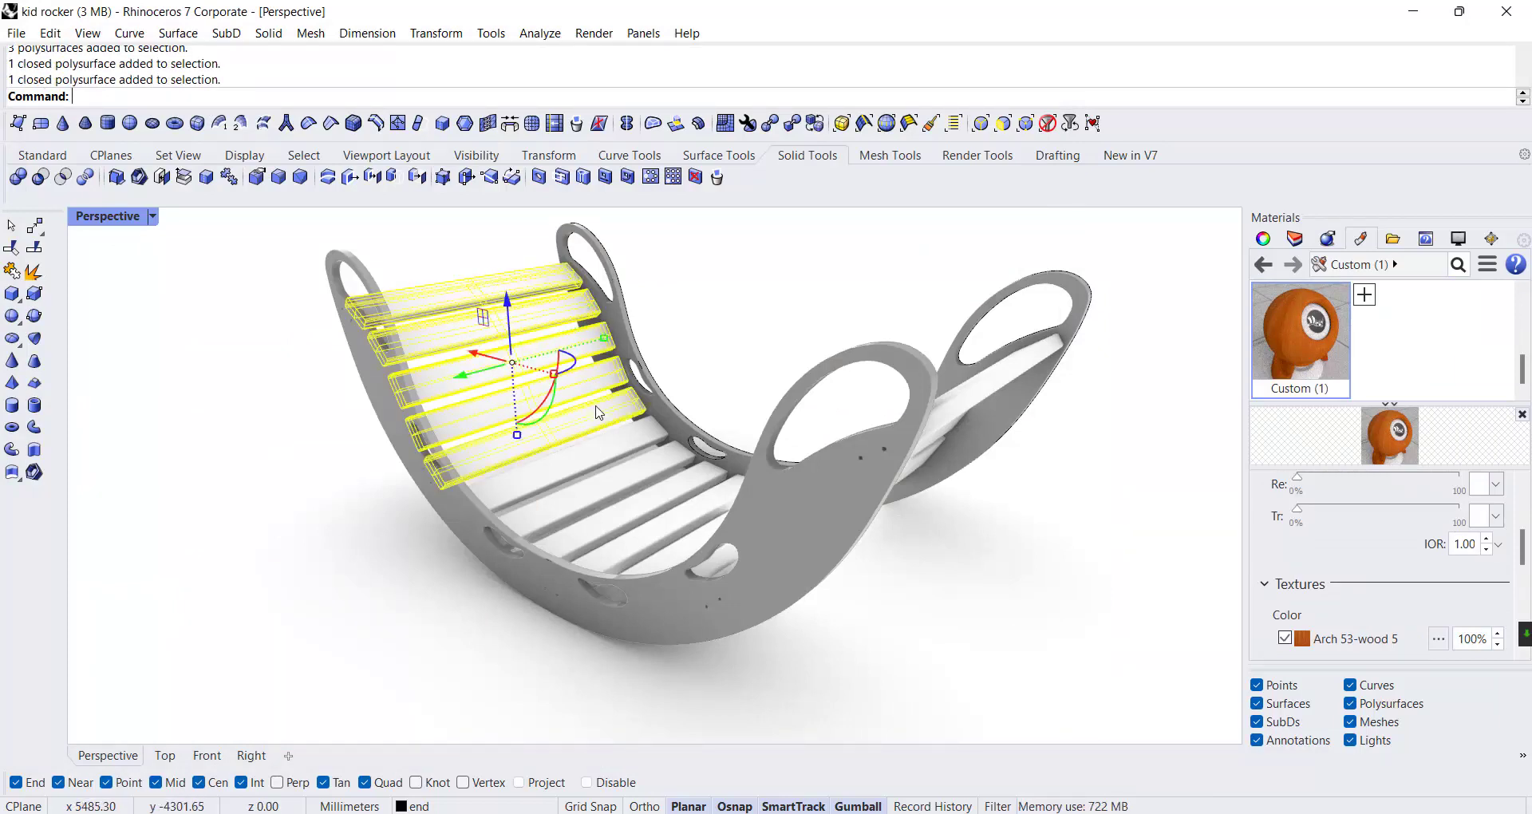
shift+click(610, 444)
shift+click(640, 505)
shift+click(629, 473)
shift+click(663, 532)
shift+click(683, 552)
shift+click(957, 410)
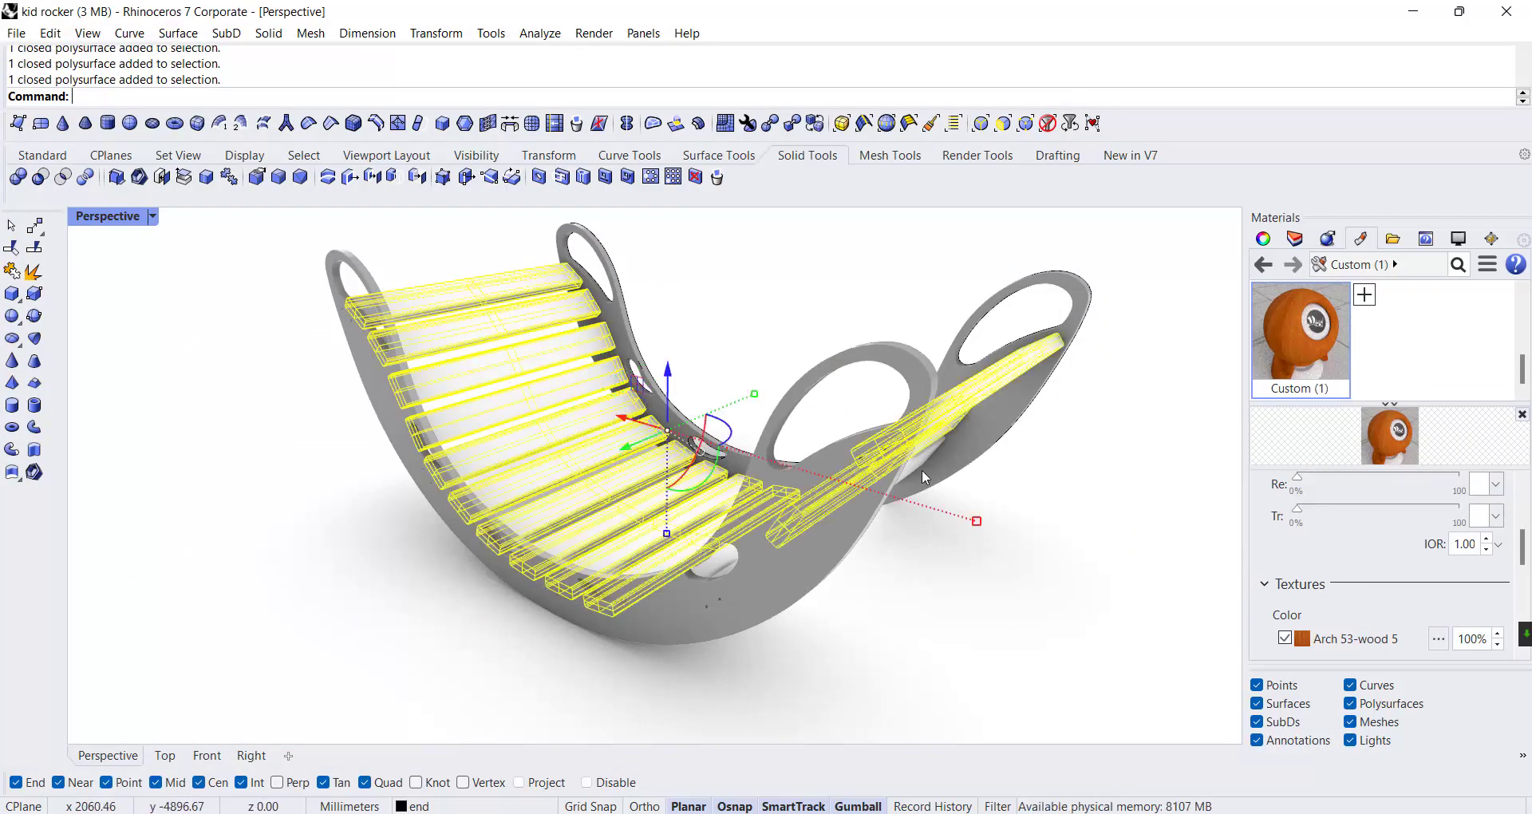
shift+click(719, 570)
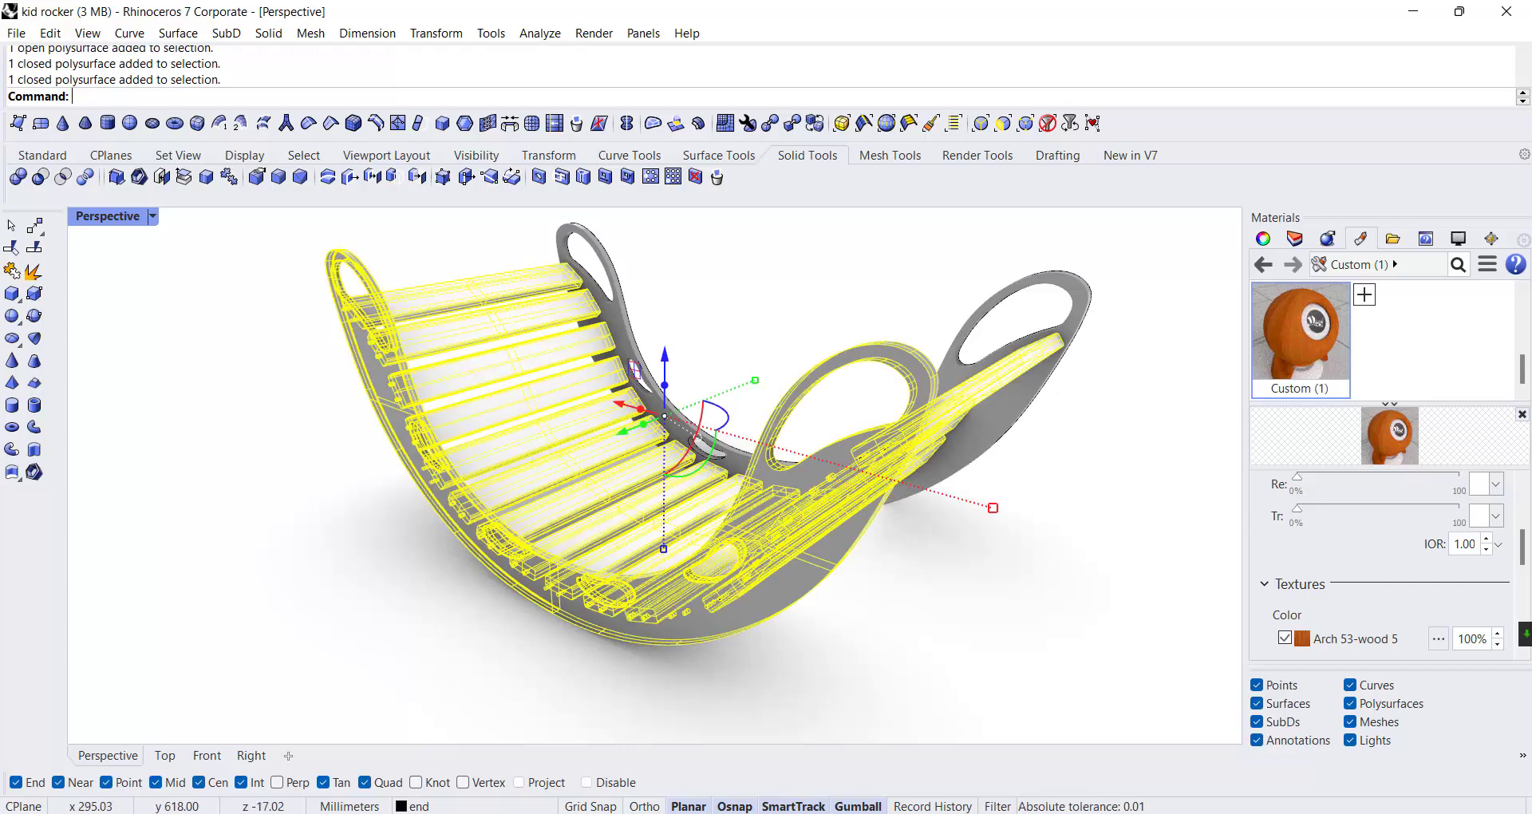
ctrl+click(738, 576)
right_click(1301, 331)
click(1285, 16)
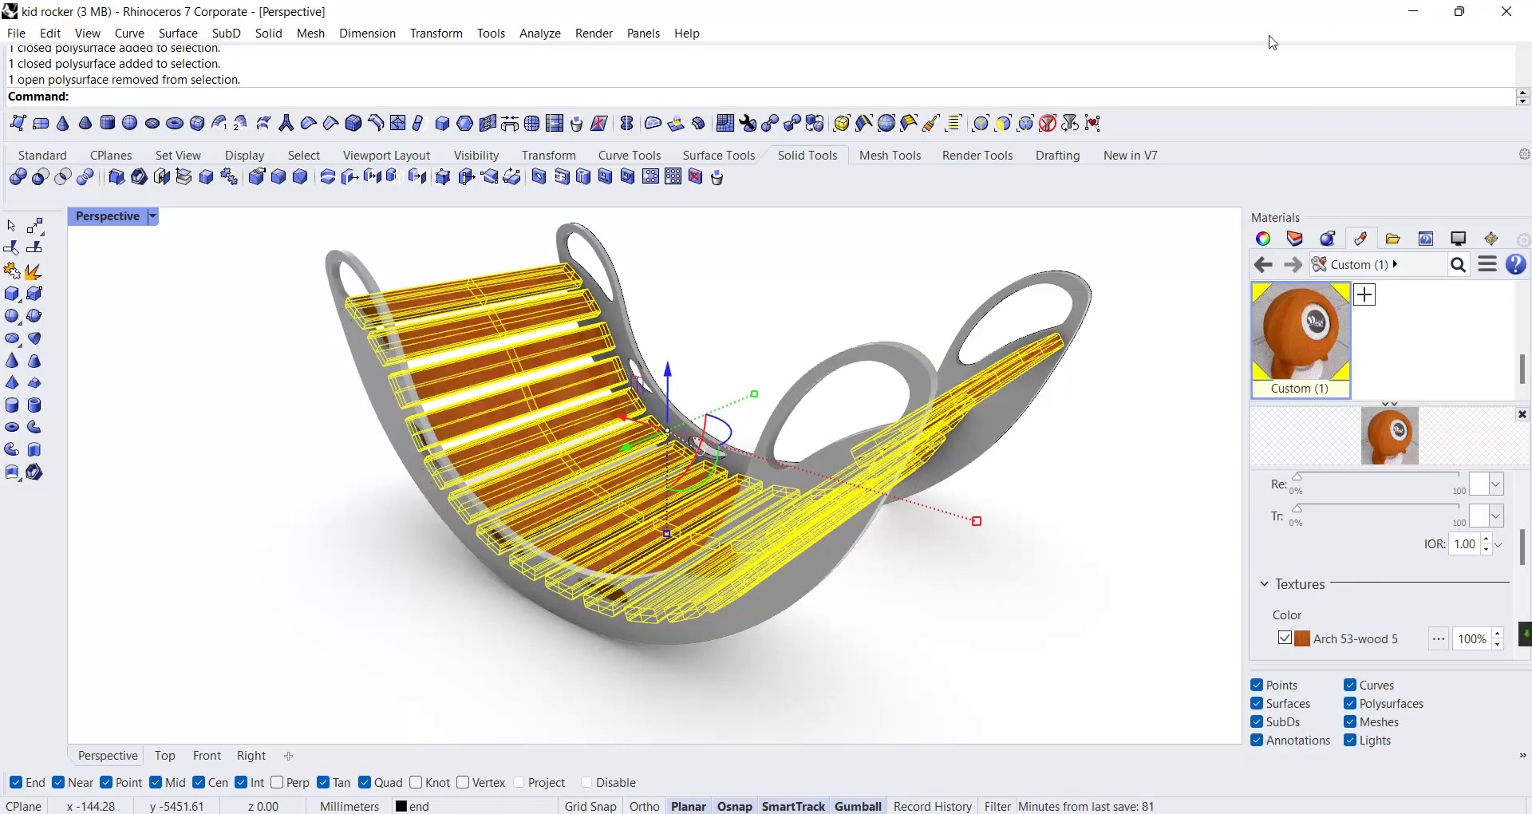
Set the Arch 53-wood 5 texture's mapping rotation to 90° and deselect the slats to view the rocker
scroll(1418, 560, down, 1)
click(1395, 574)
scroll(1398, 556, down, 3)
scroll(1401, 559, down, 4)
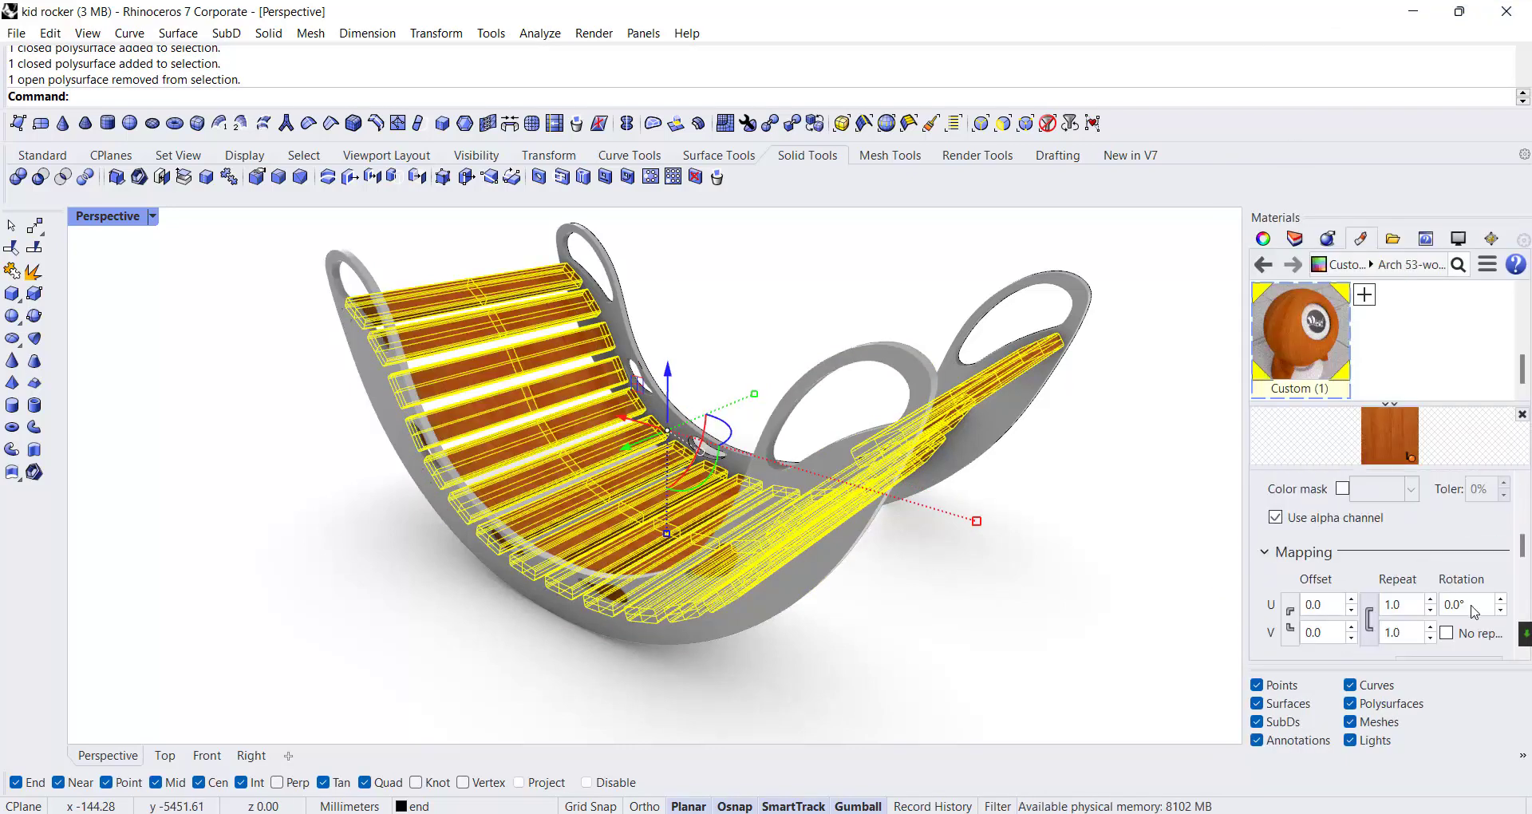
key(Return)
click(1132, 618)
right_drag(1132, 568, 1134, 550)
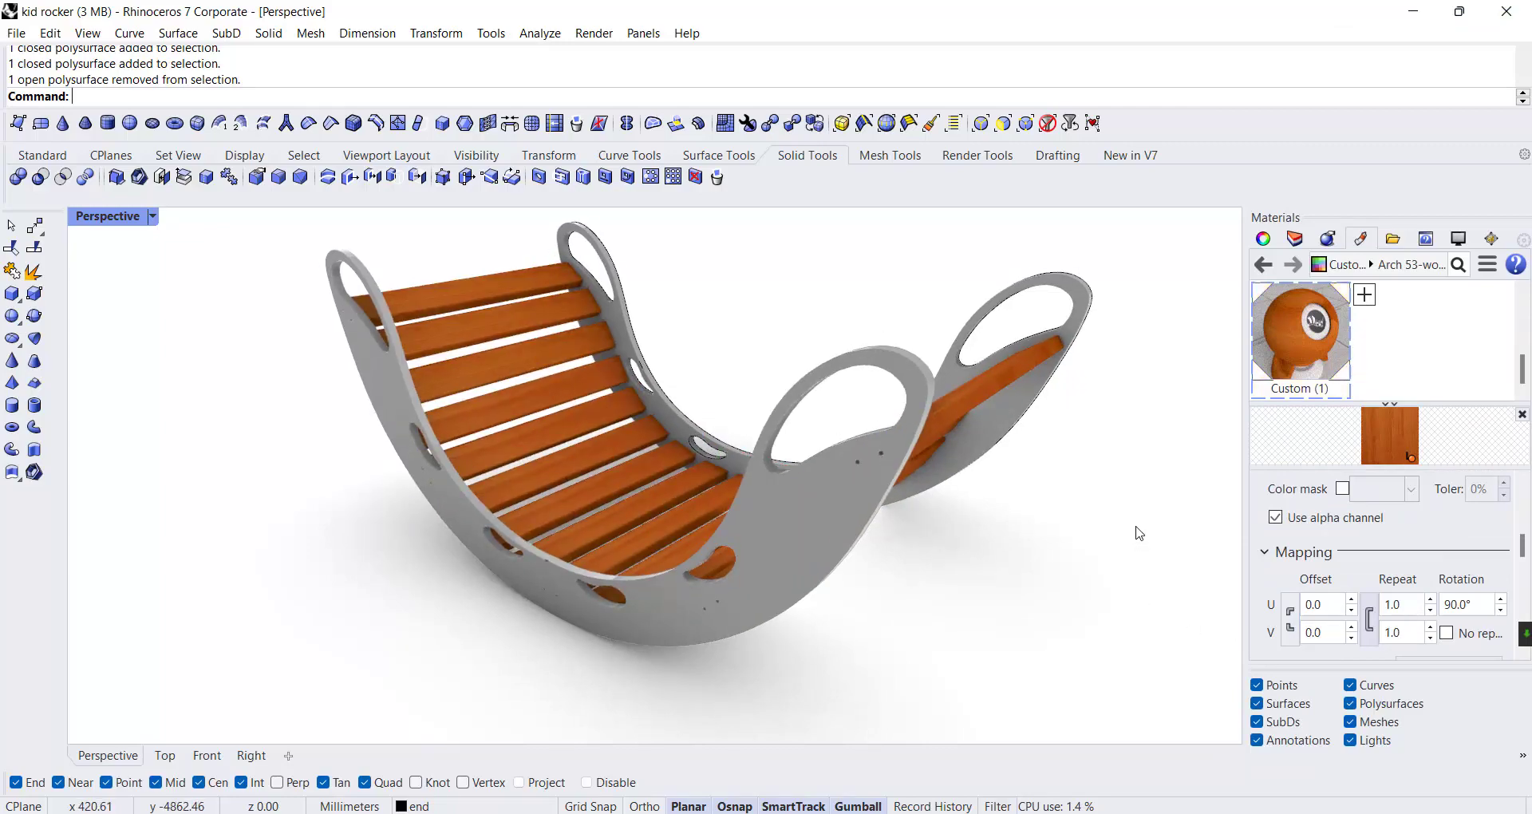